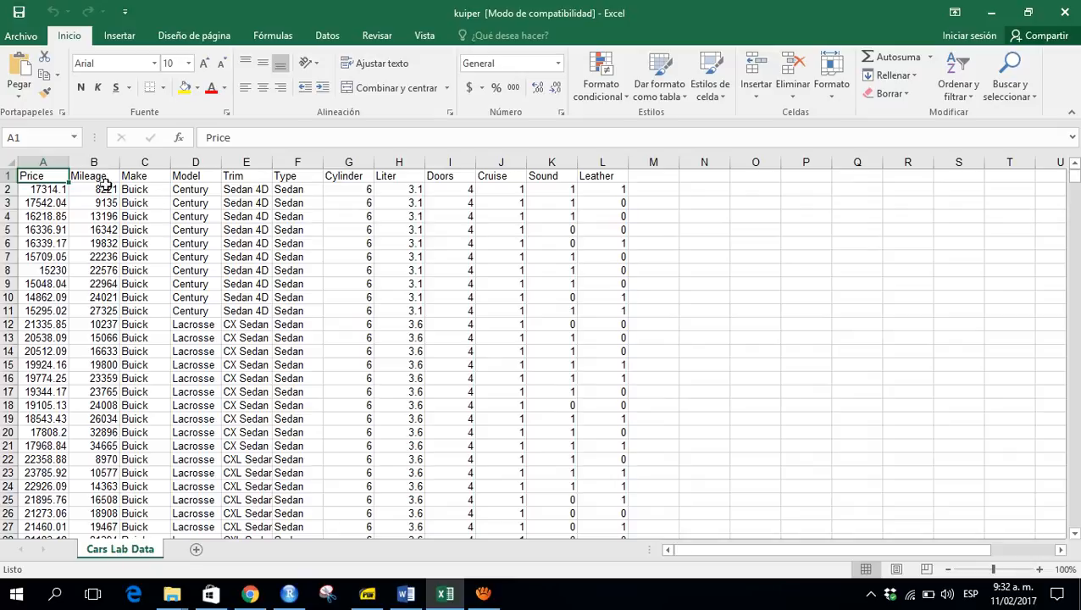
- Inspect the Price column, zooming the sheet to 140% and checking its values down to the last row
{"action": "left_click", "coordinate": [55, 163]}
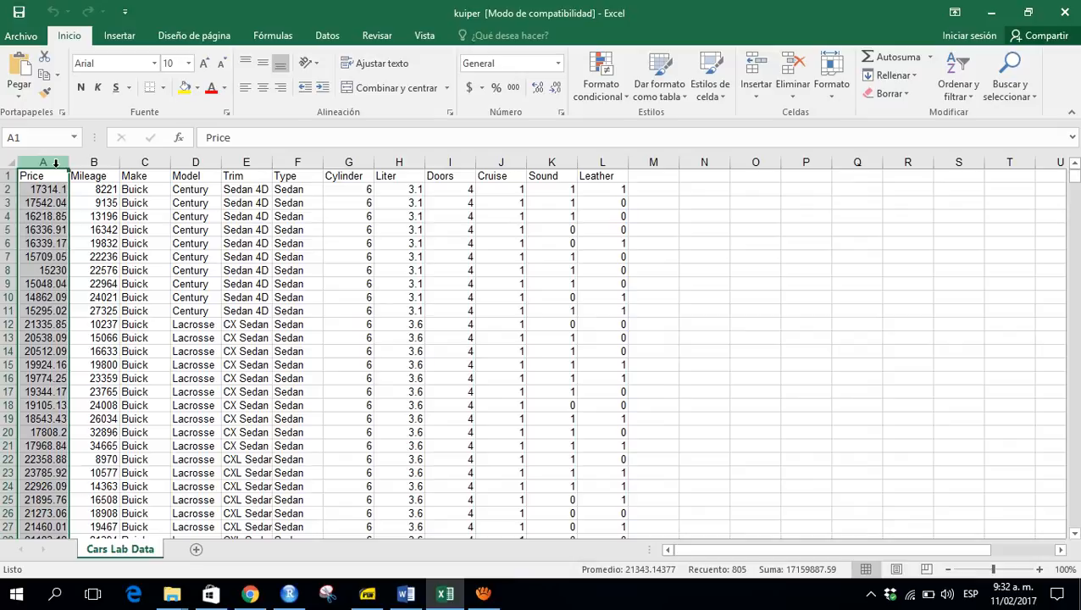
{"action": "left_click", "coordinate": [1041, 570]}
{"action": "left_click", "coordinate": [1041, 570]}
{"action": "left_click", "coordinate": [1041, 570]}
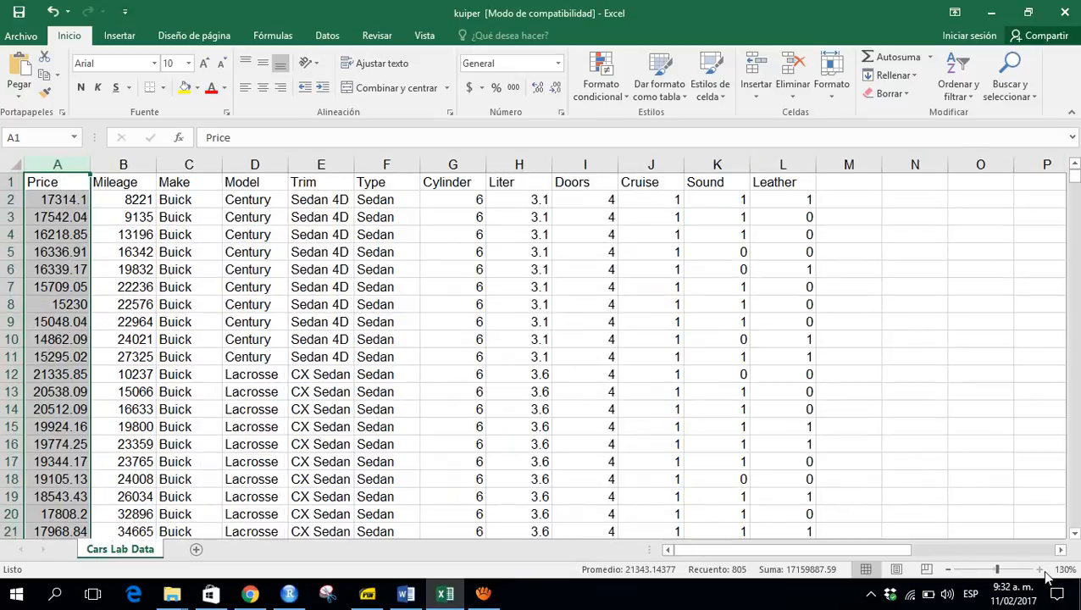
{"action": "left_click", "coordinate": [1042, 570]}
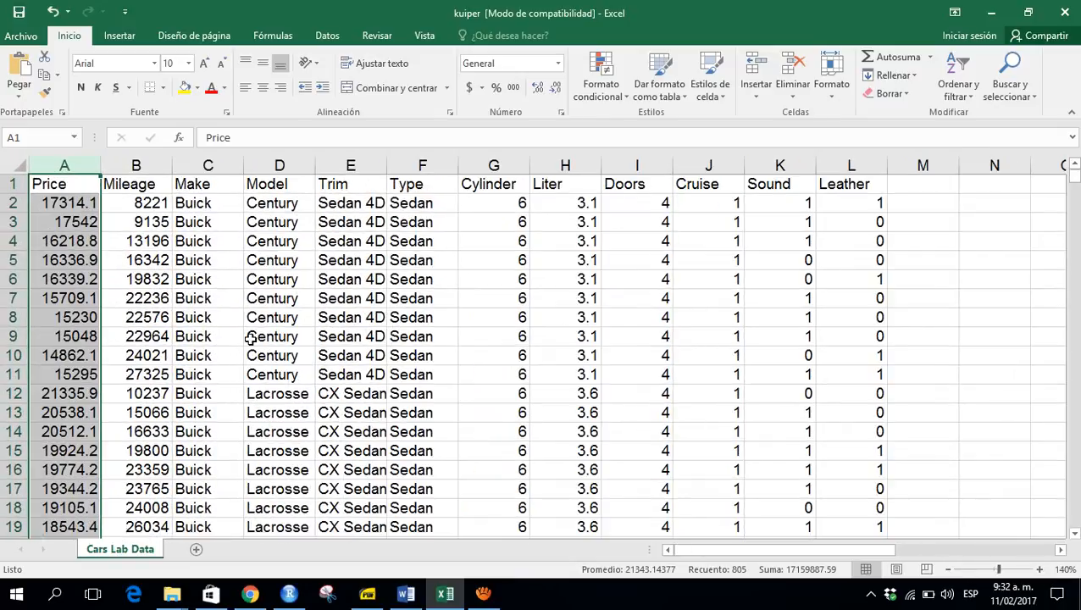
{"action": "left_click", "coordinate": [113, 283]}
{"action": "key", "text": "Left"}
{"action": "key", "text": "ctrl+Up"}
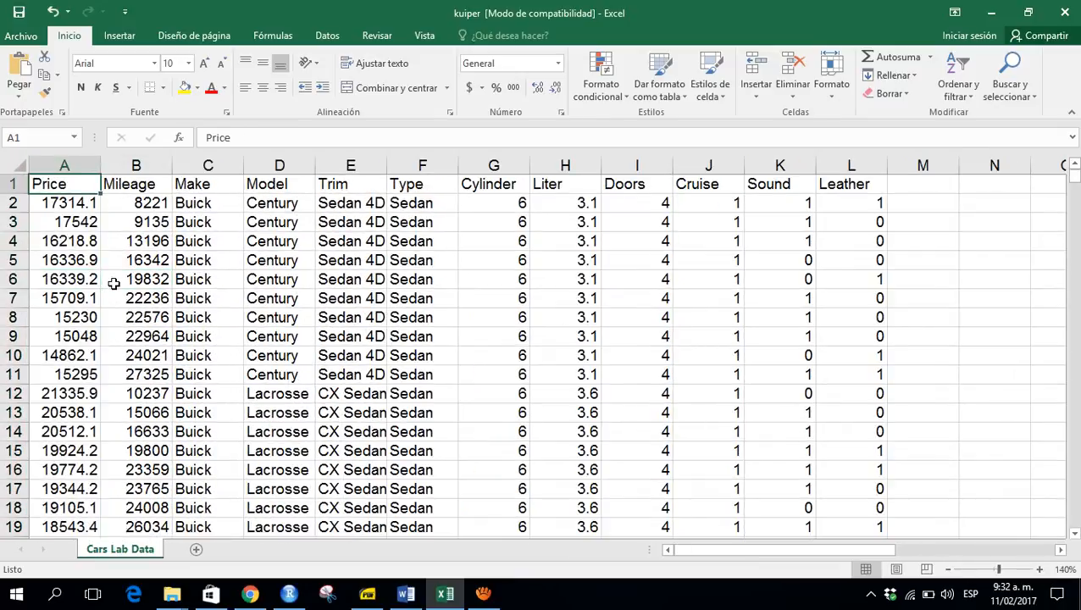
{"action": "key", "text": "Down"}
{"action": "key", "text": "ctrl+shift+Down"}
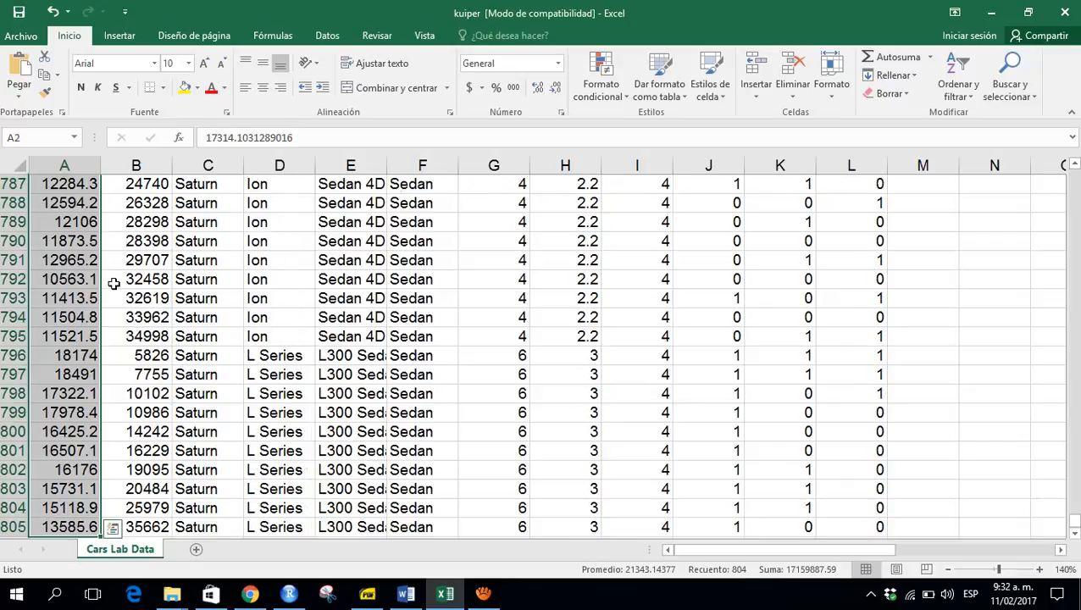
{"action": "key", "text": "ctrl+Home"}
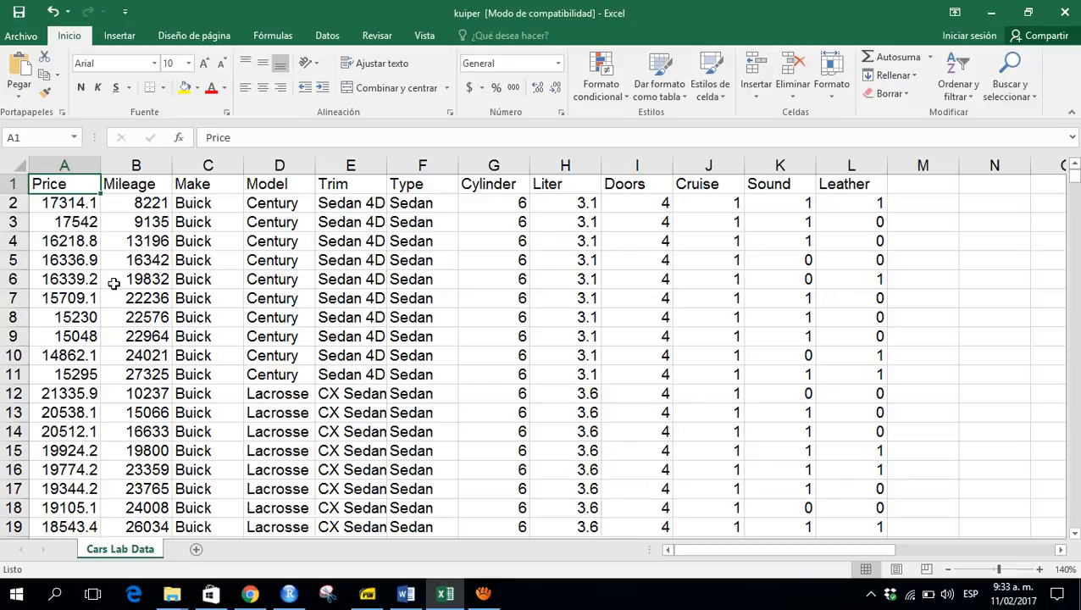
- Select the Mileage, Make, Model and Trim columns in turn to inspect their data
{"action": "left_click", "coordinate": [142, 169]}
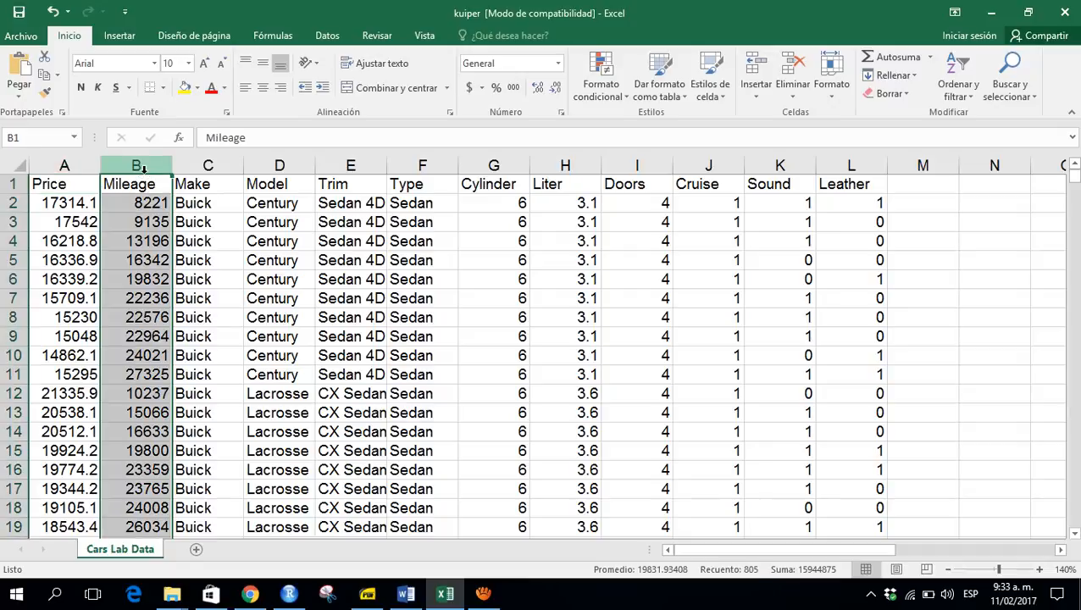
{"action": "left_click", "coordinate": [207, 166]}
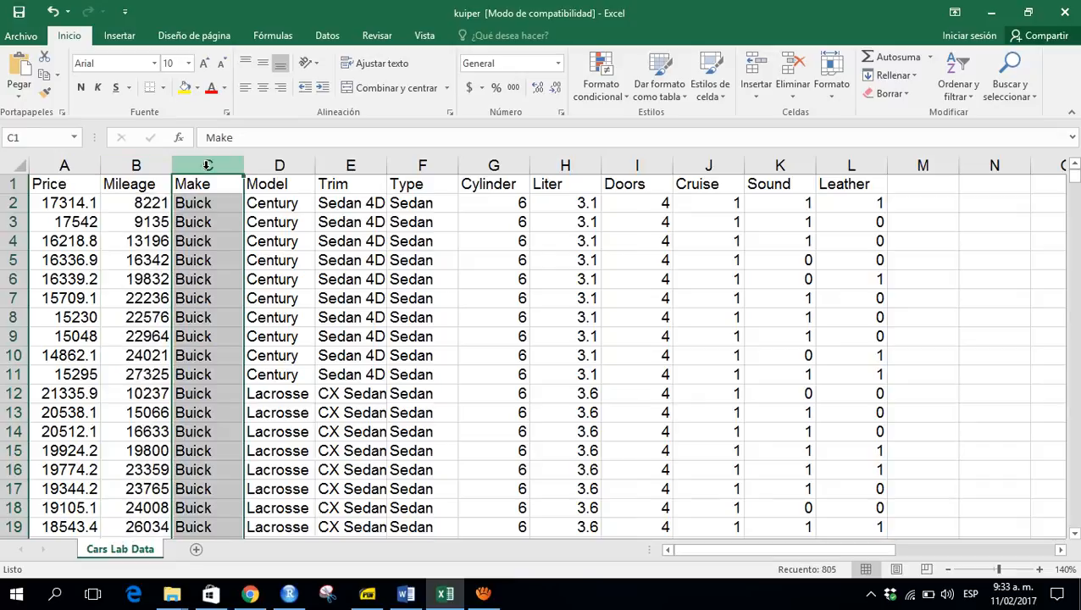
{"action": "left_click", "coordinate": [279, 166]}
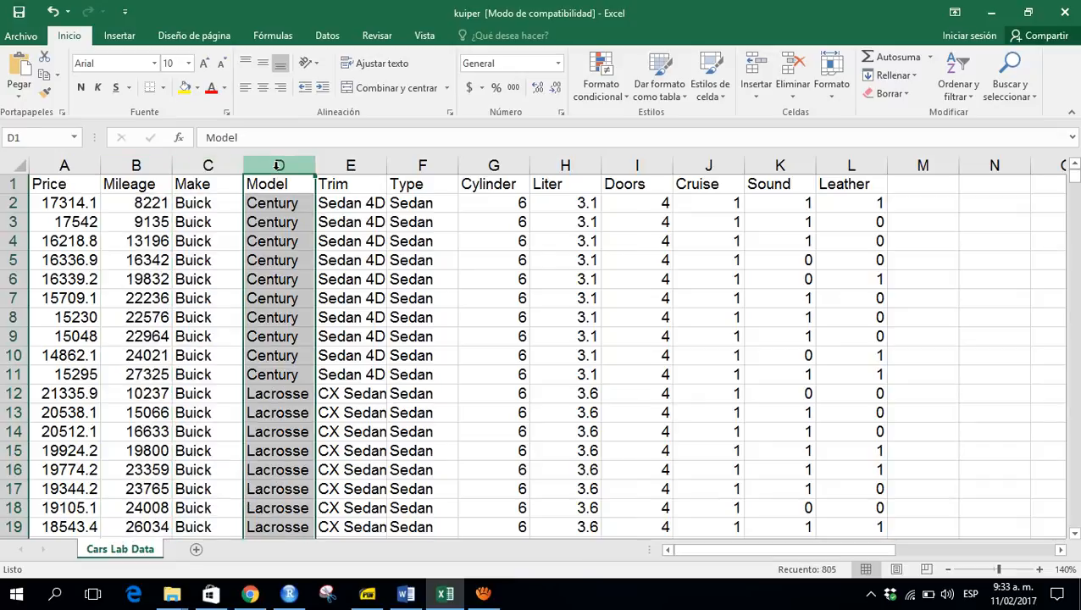
{"action": "left_click", "coordinate": [332, 168]}
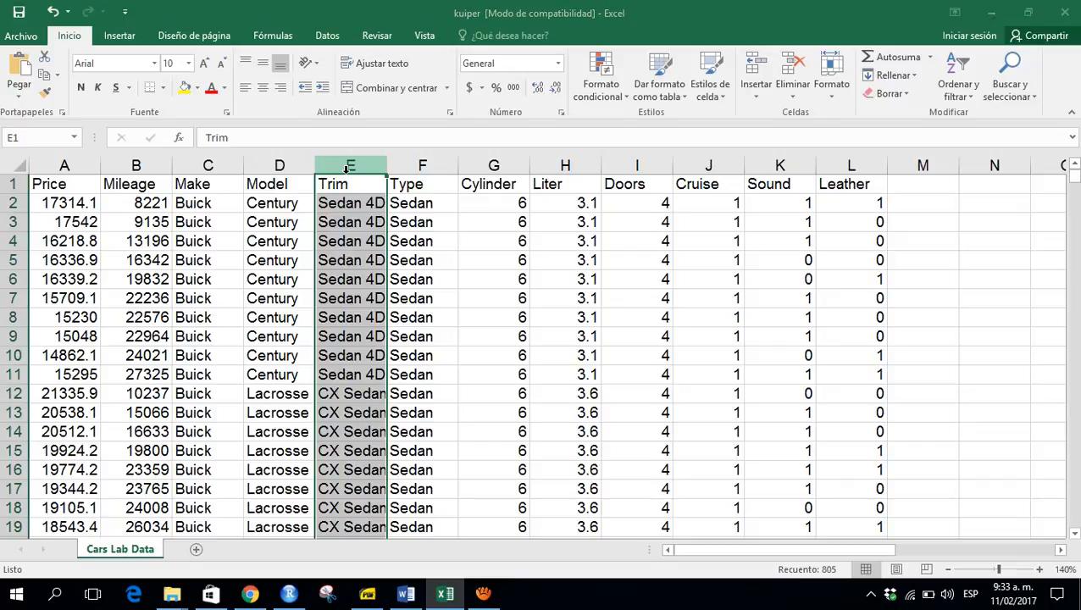
- Switch to the browser page describing the Kuiper dataset variables and read the Trim and Type definitions
{"action": "key", "text": "alt+Tab"}
{"action": "key", "text": "Tab"}
{"action": "key", "text": "Tab"}
{"action": "key", "text": "Tab"}
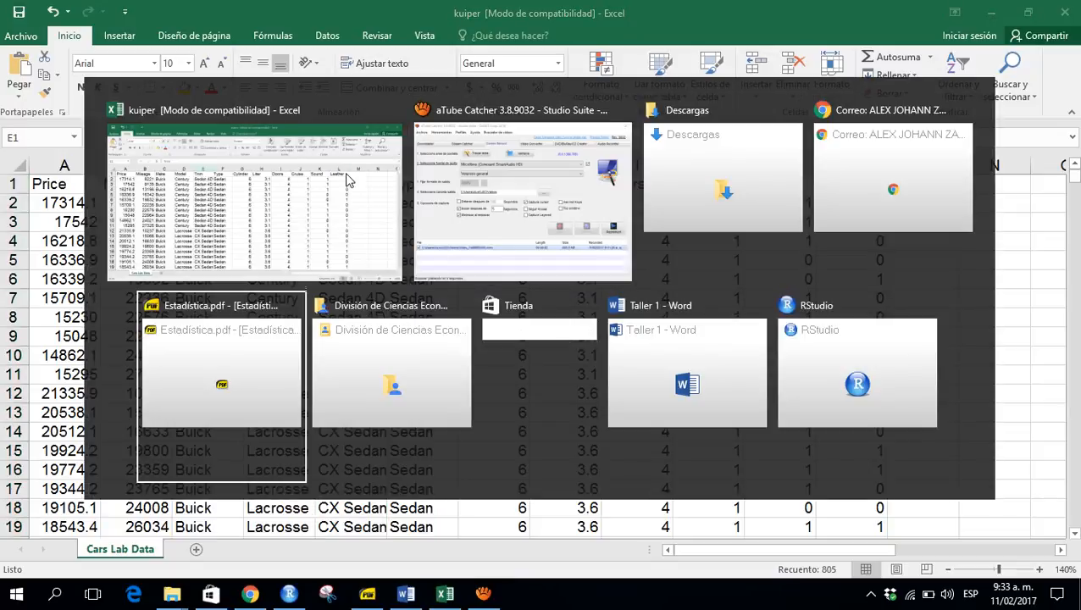
{"action": "key", "text": "Tab"}
{"action": "key", "text": "Tab"}
{"action": "key", "text": "Tab"}
{"action": "key", "text": "Tab"}
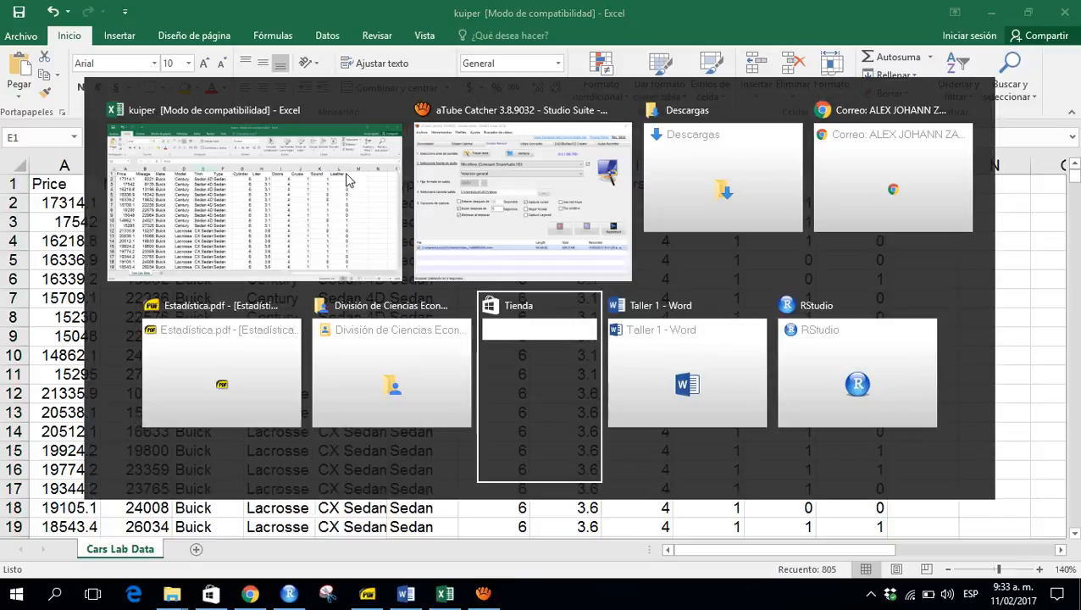
{"action": "key", "text": "Up"}
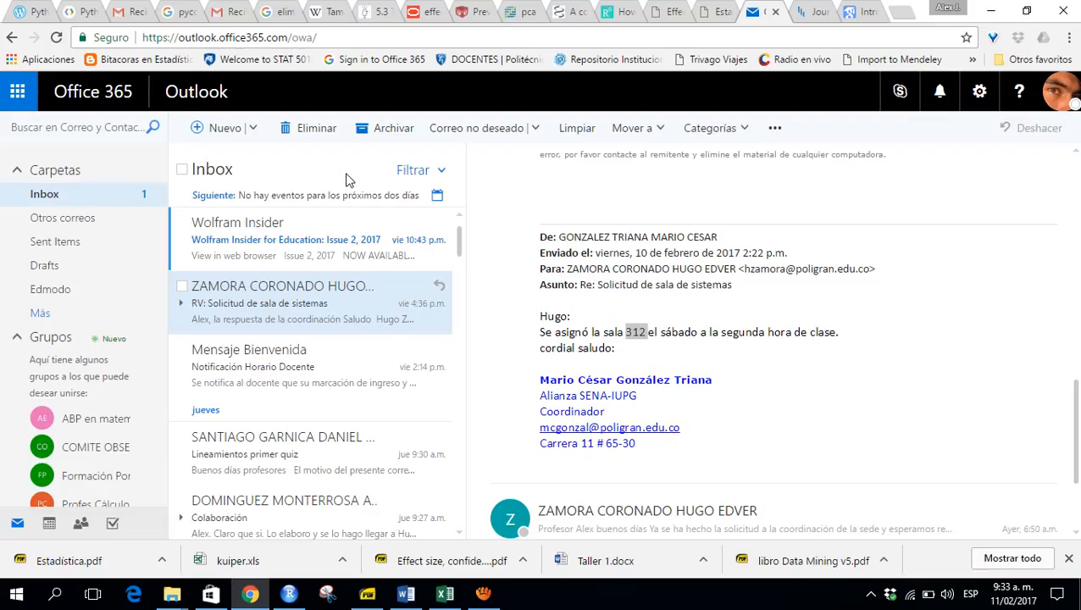
{"action": "left_click", "coordinate": [805, 18]}
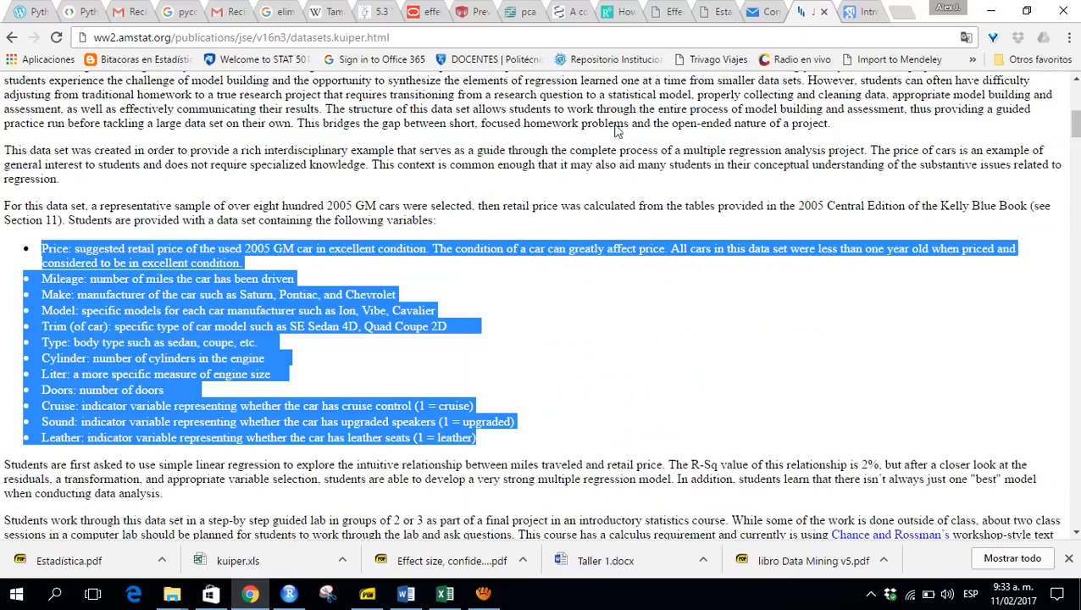
{"action": "left_click", "coordinate": [79, 338]}
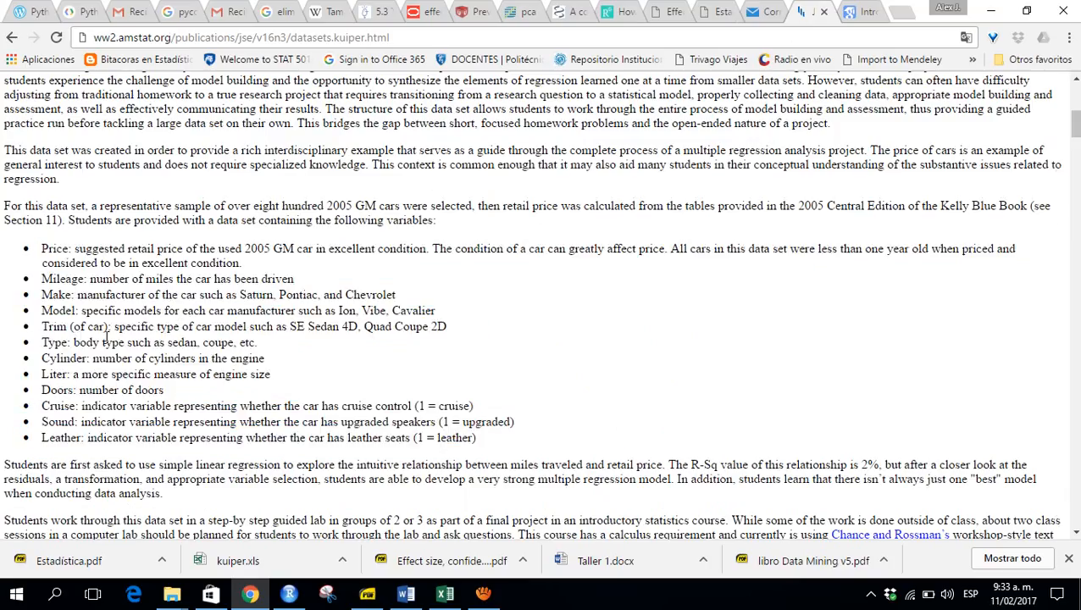
{"action": "left_click_drag", "start_coordinate": [113, 340], "coordinate": [291, 333]}
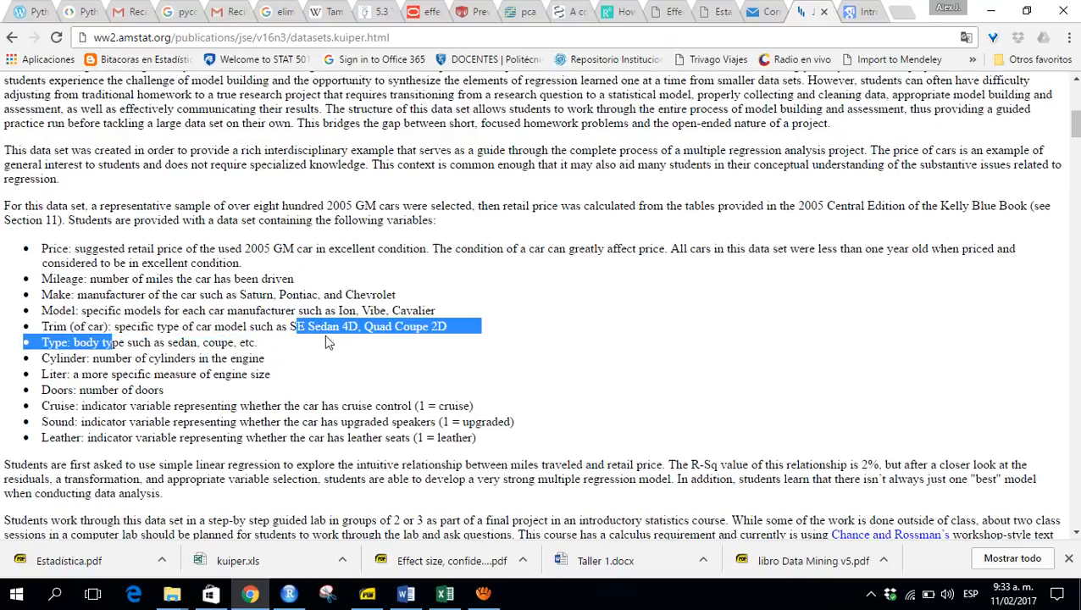
{"action": "left_click", "coordinate": [370, 341]}
{"action": "key", "text": "alt+Tab"}
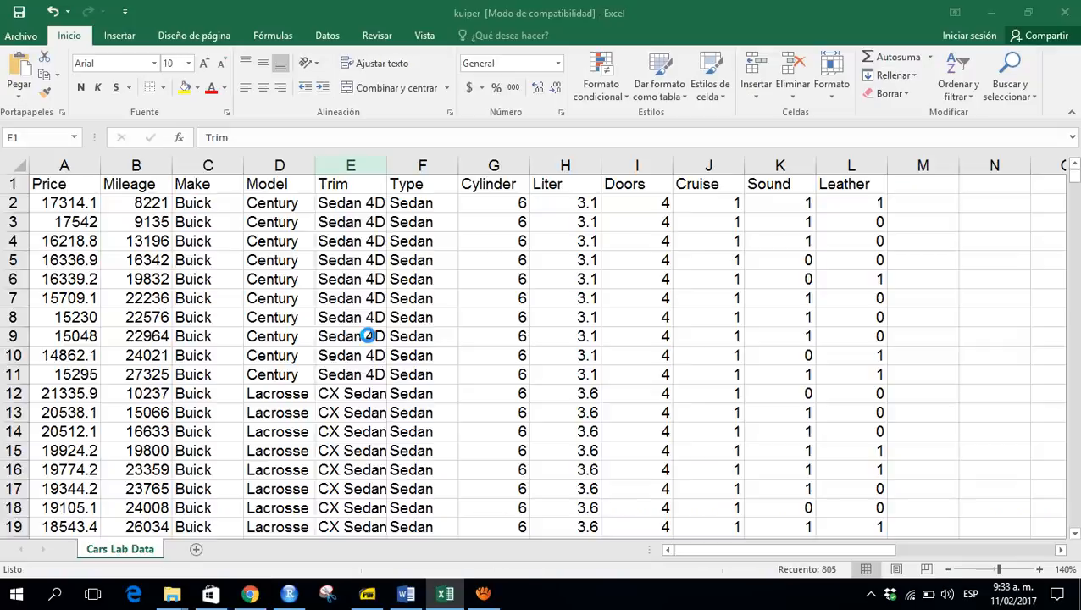
- Inspect the Type, Cylinder and Liter columns, comparing them with the variable descriptions in the browser
{"action": "left_click", "coordinate": [419, 163]}
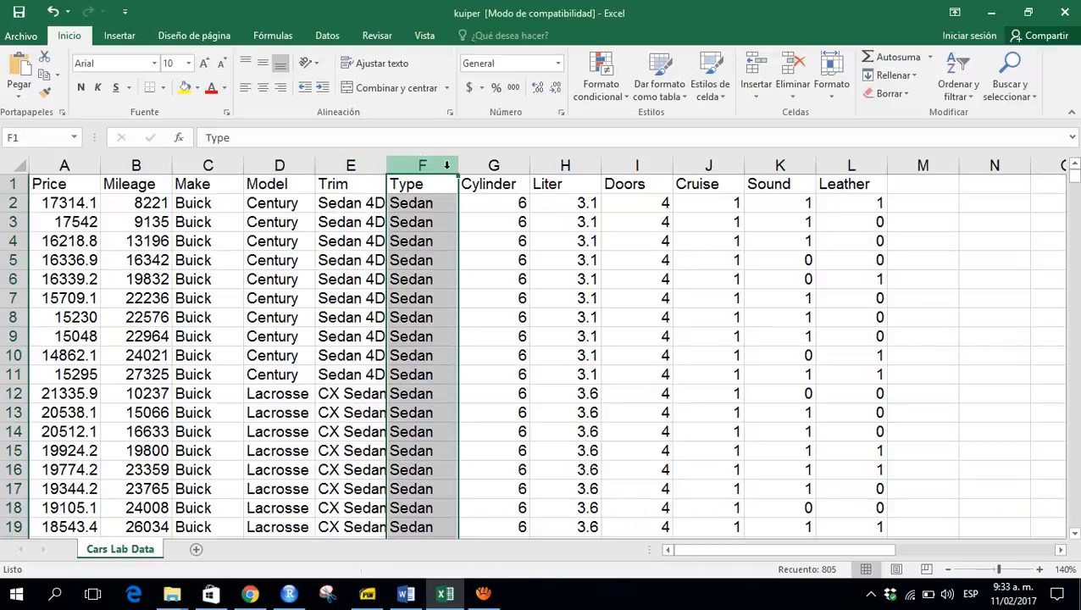
{"action": "left_click", "coordinate": [488, 167]}
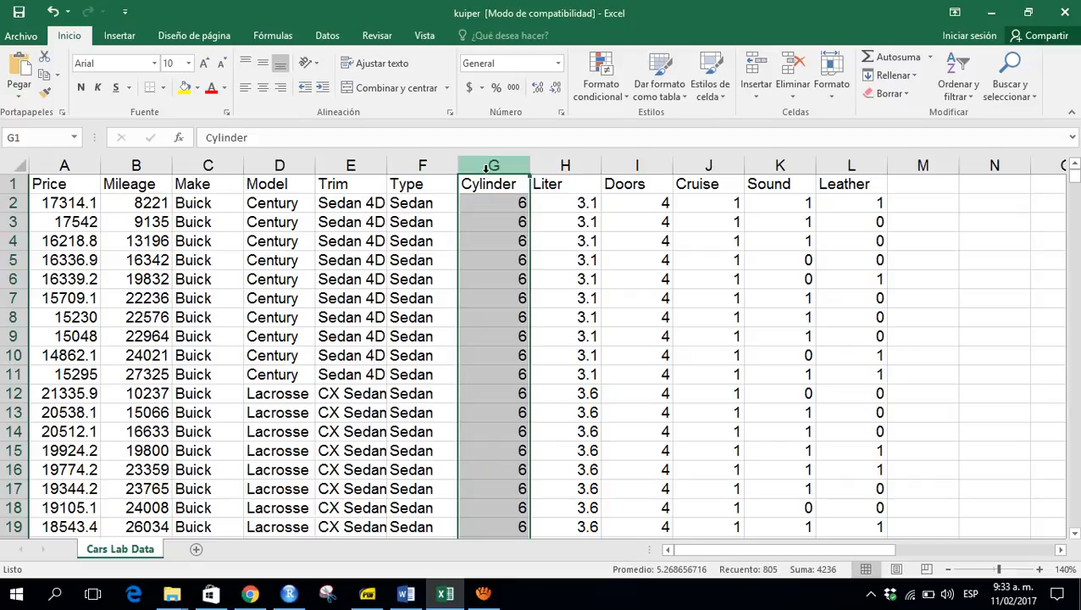
{"action": "left_click", "coordinate": [549, 172]}
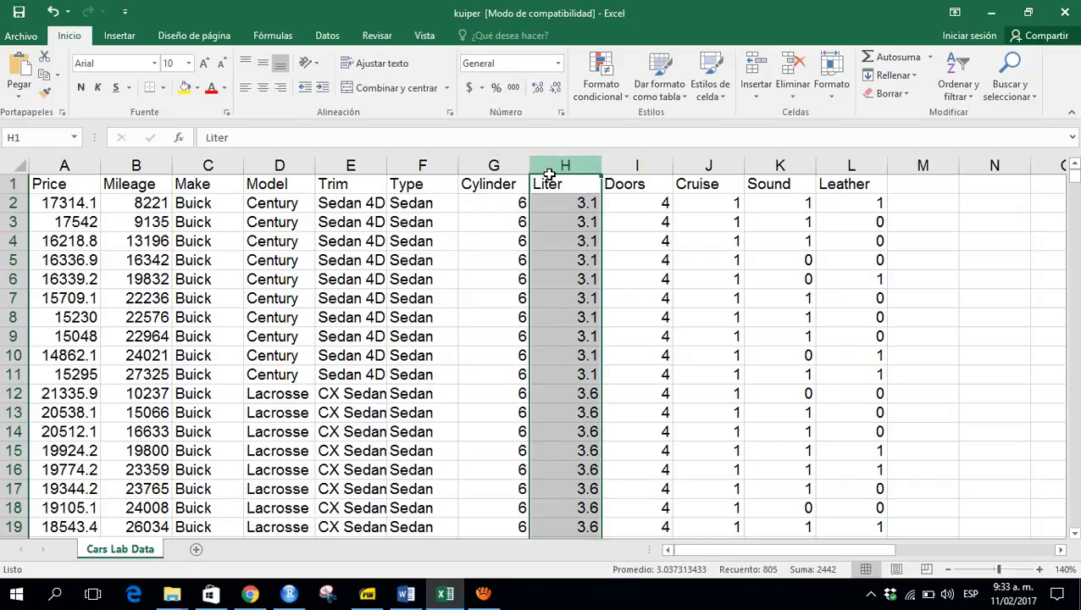
{"action": "key", "text": "alt+Tab"}
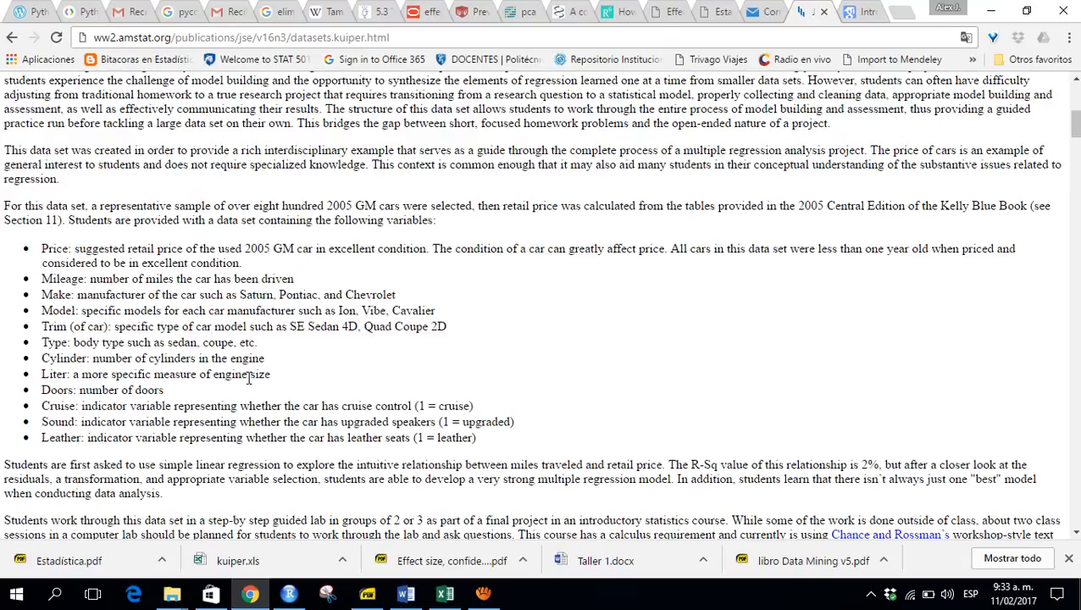
{"action": "key", "text": "alt+Tab"}
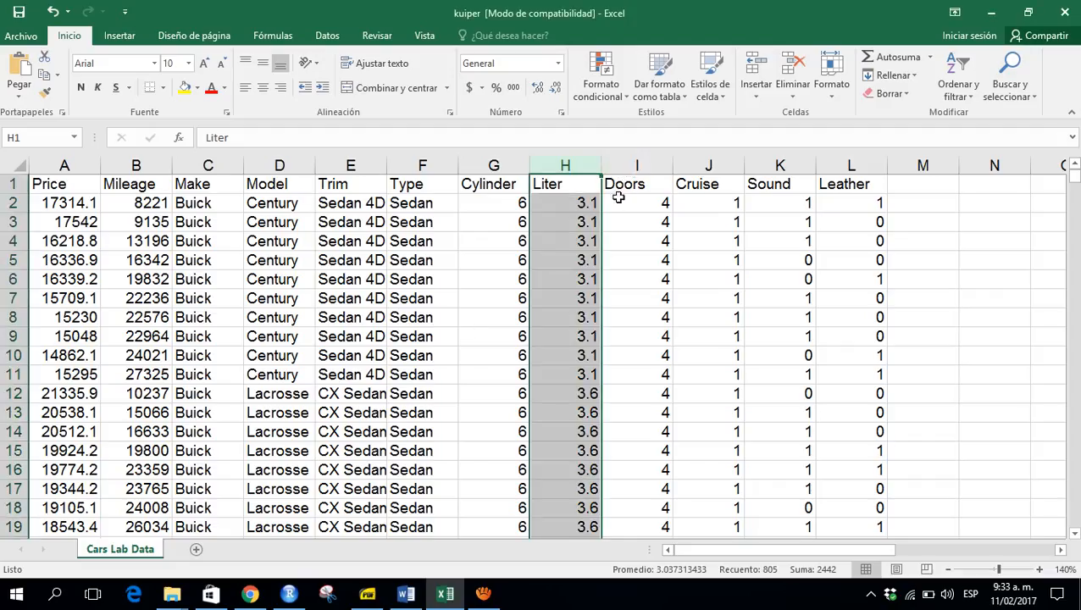
- Inspect the Doors and Cruise columns and check their descriptions on the dataset web page
{"action": "left_click", "coordinate": [563, 208]}
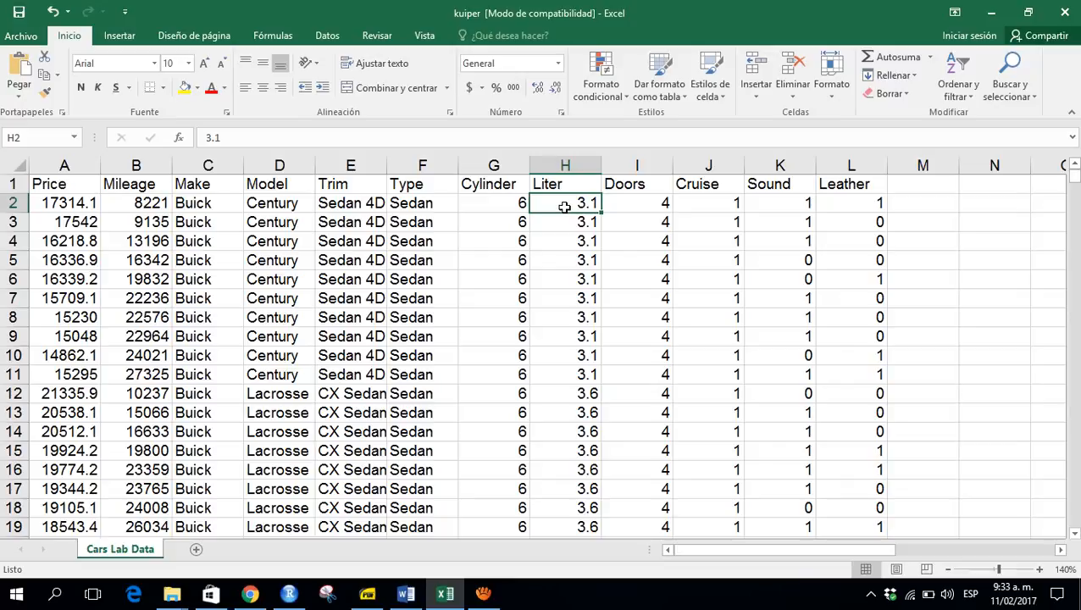
{"action": "left_click", "coordinate": [621, 166]}
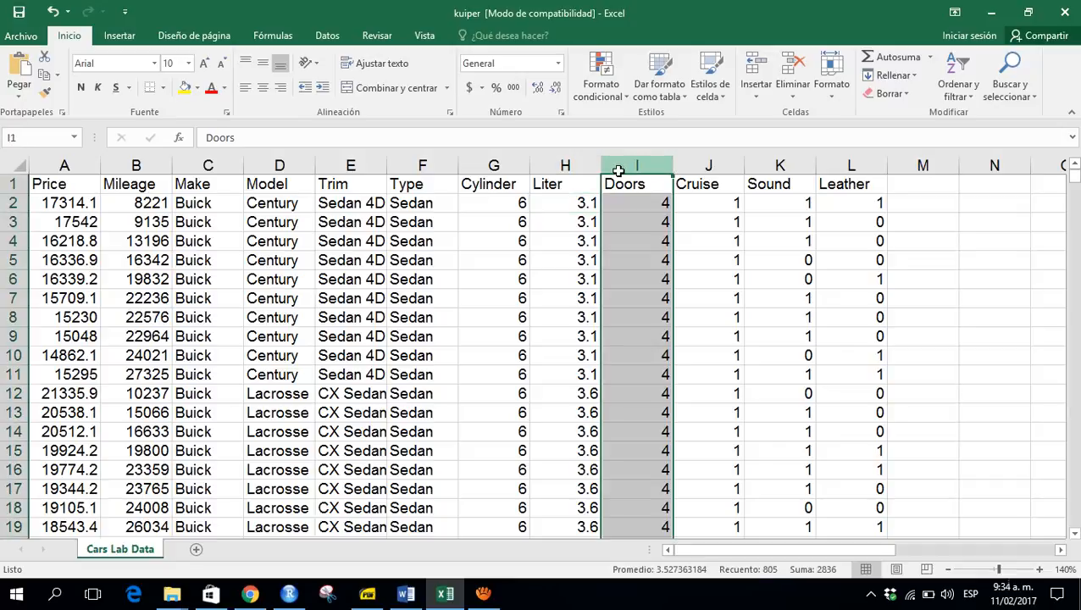
{"action": "left_click", "coordinate": [710, 166]}
{"action": "key", "text": "alt+Tab"}
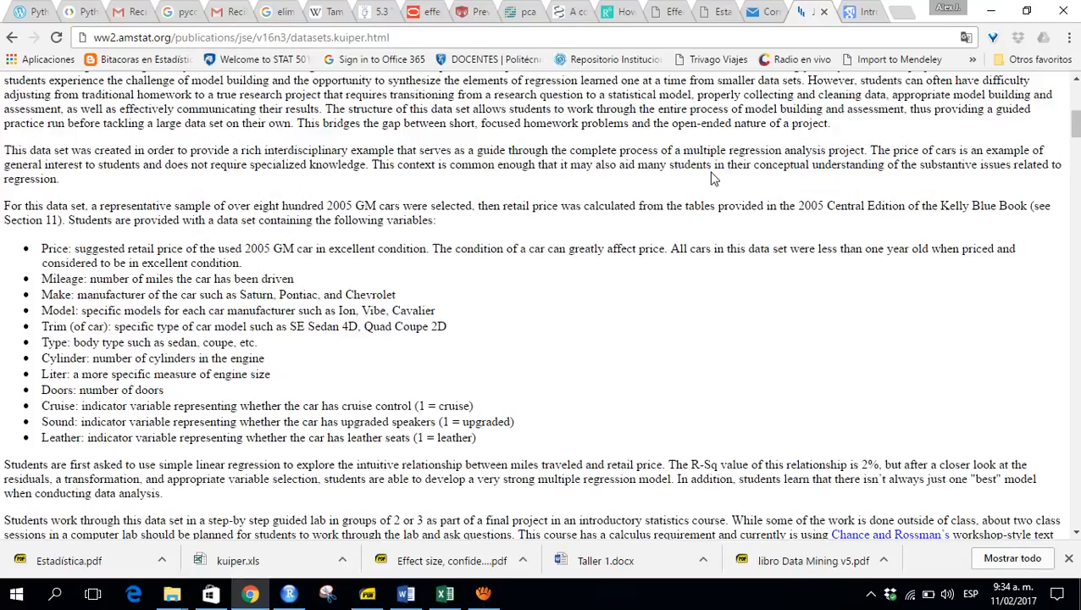
{"action": "key", "text": "alt+Tab"}
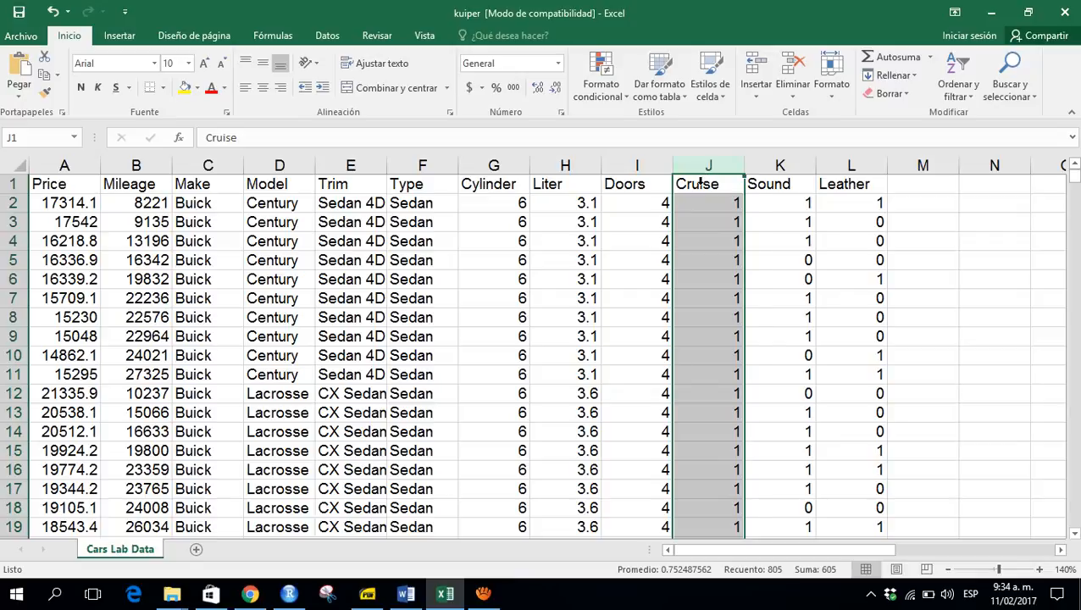
- Inspect the Cruise and Sound headers and compare them with the Sound and Leather descriptions online
{"action": "left_click", "coordinate": [698, 185]}
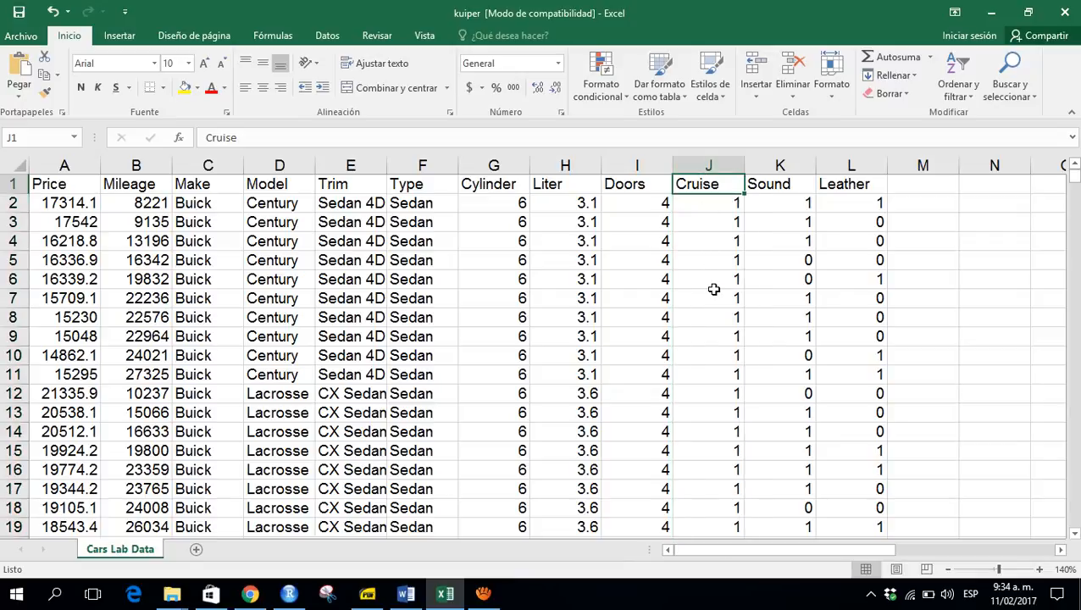
{"action": "key", "text": "Right"}
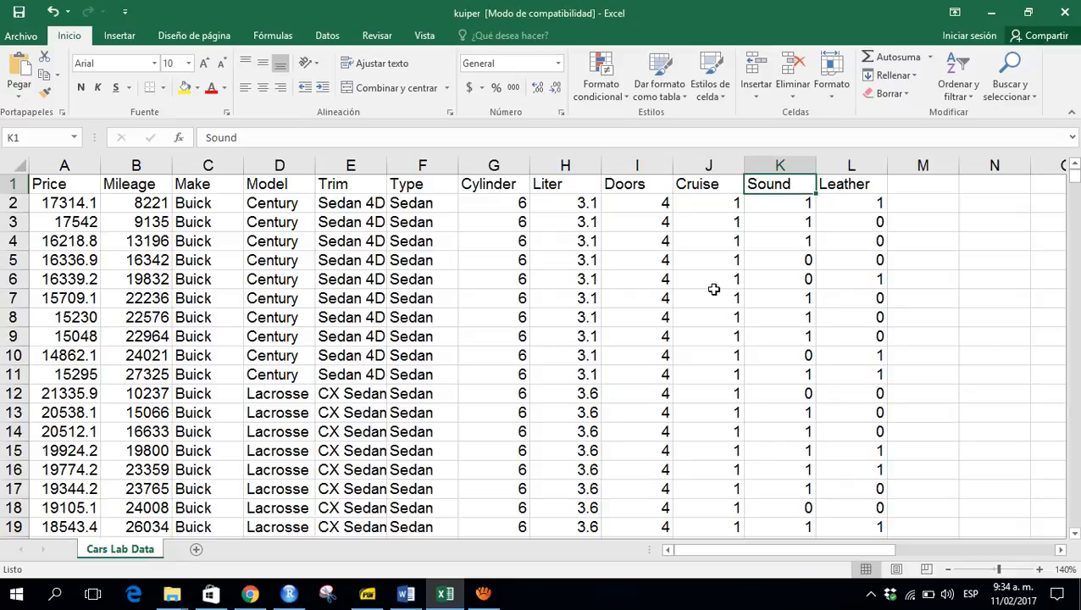
{"action": "key", "text": "alt+Tab"}
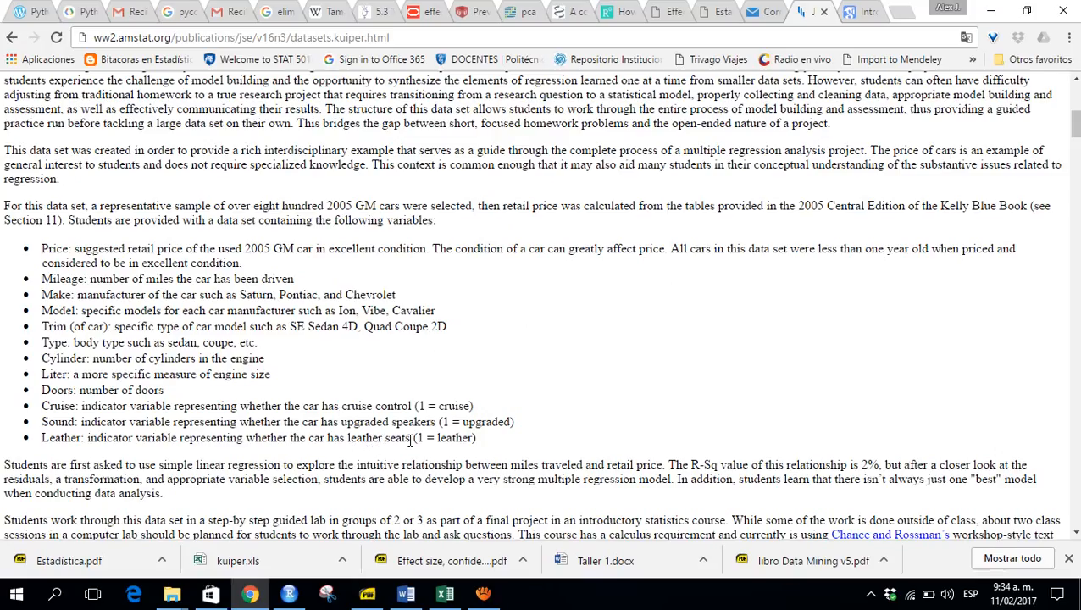
{"action": "key", "text": "alt+Tab"}
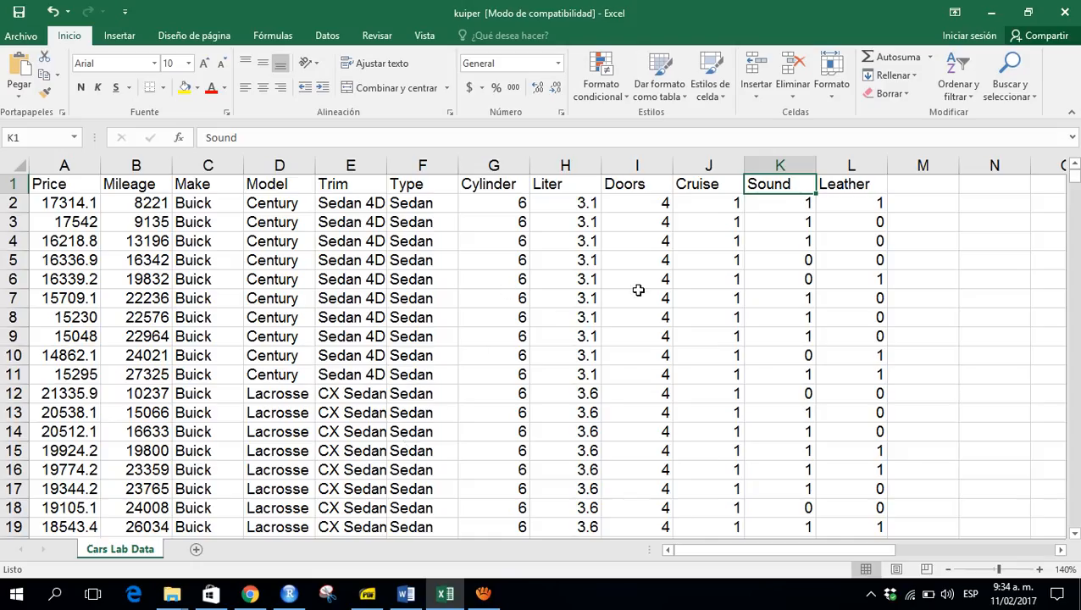
- Select the header row from Price to Leather and turn on AutoFilter for all columns
{"action": "left_click", "coordinate": [72, 184]}
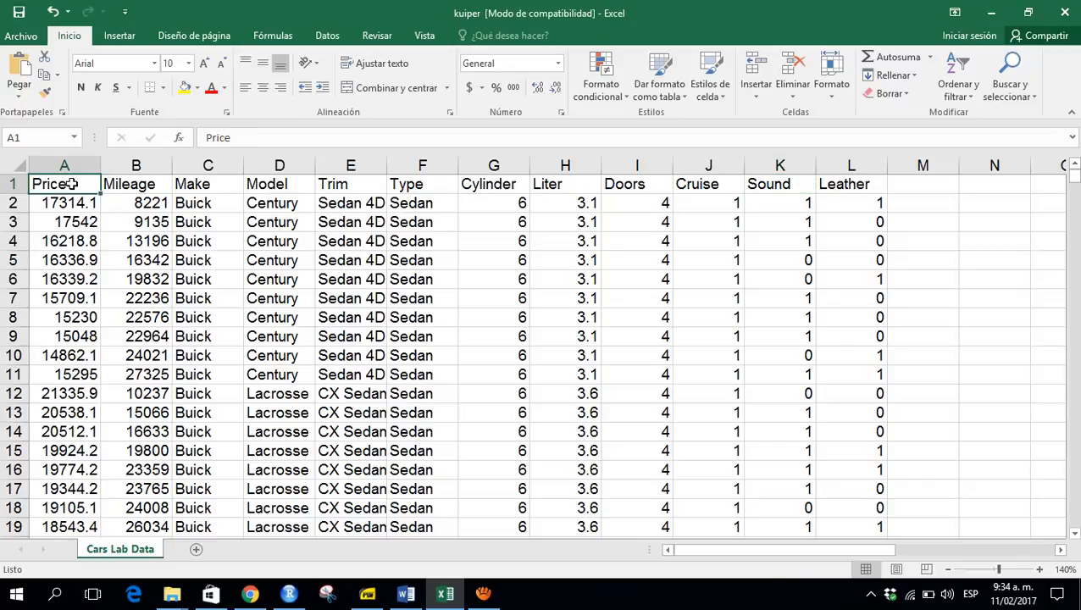
{"action": "key", "text": "ctrl+shift+Right"}
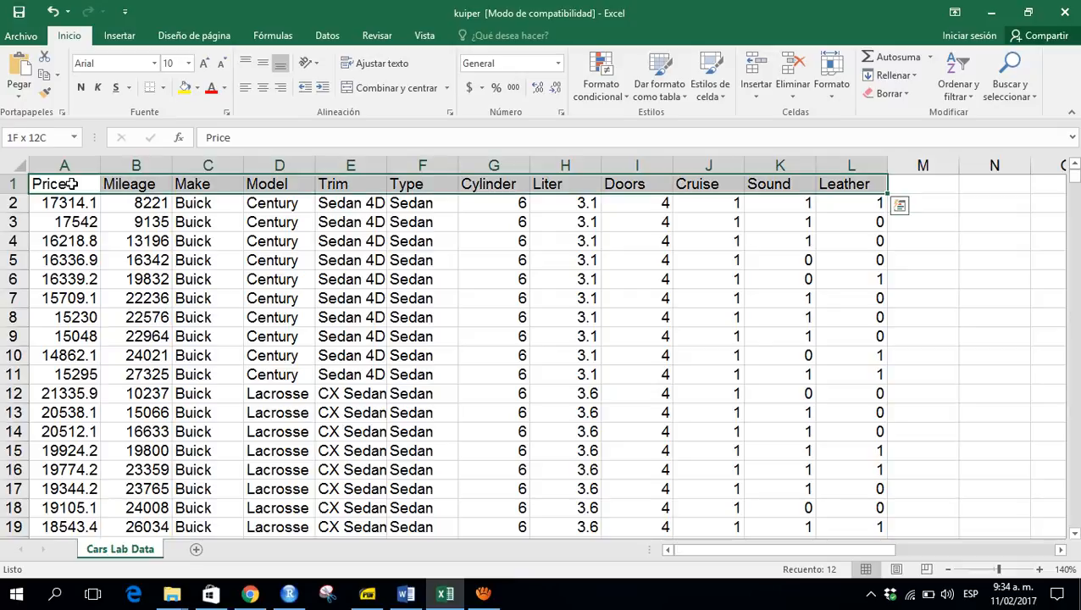
{"action": "left_click", "coordinate": [73, 184]}
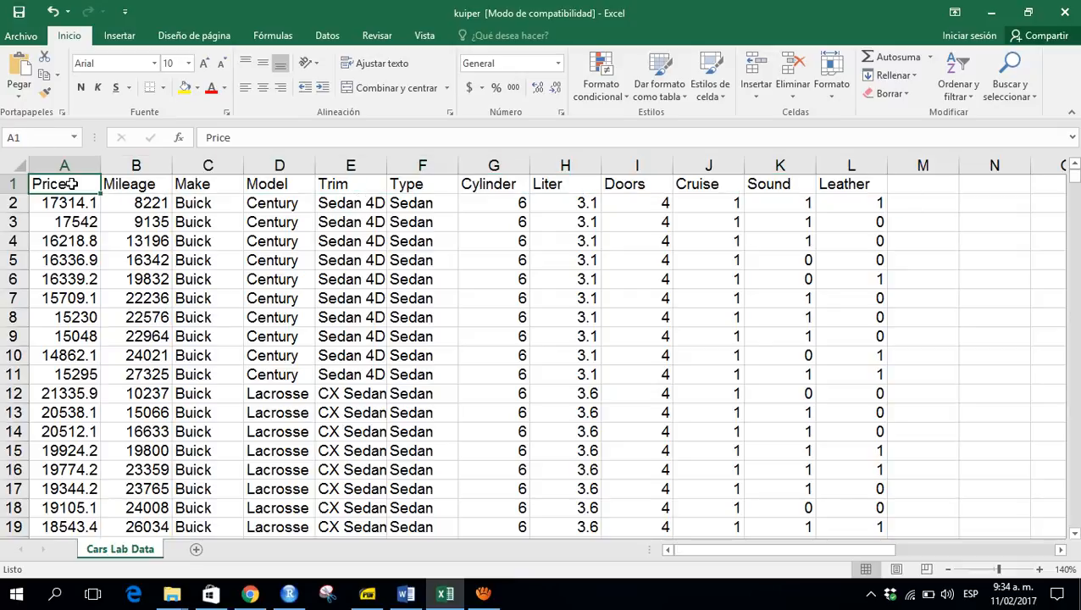
{"action": "key", "text": "ctrl+shift+l"}
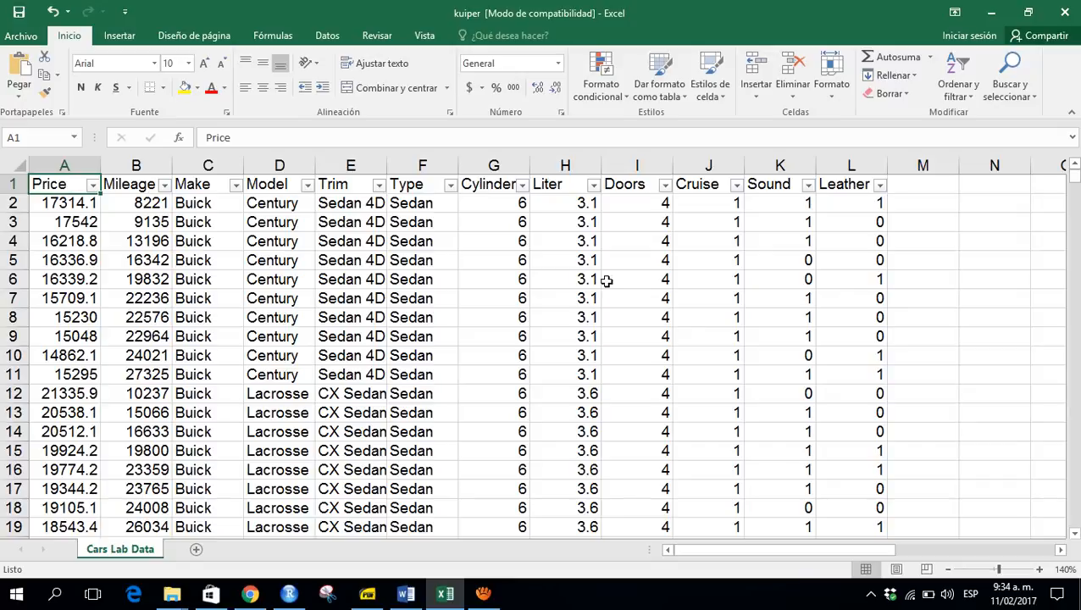
{"action": "left_click", "coordinate": [1060, 550]}
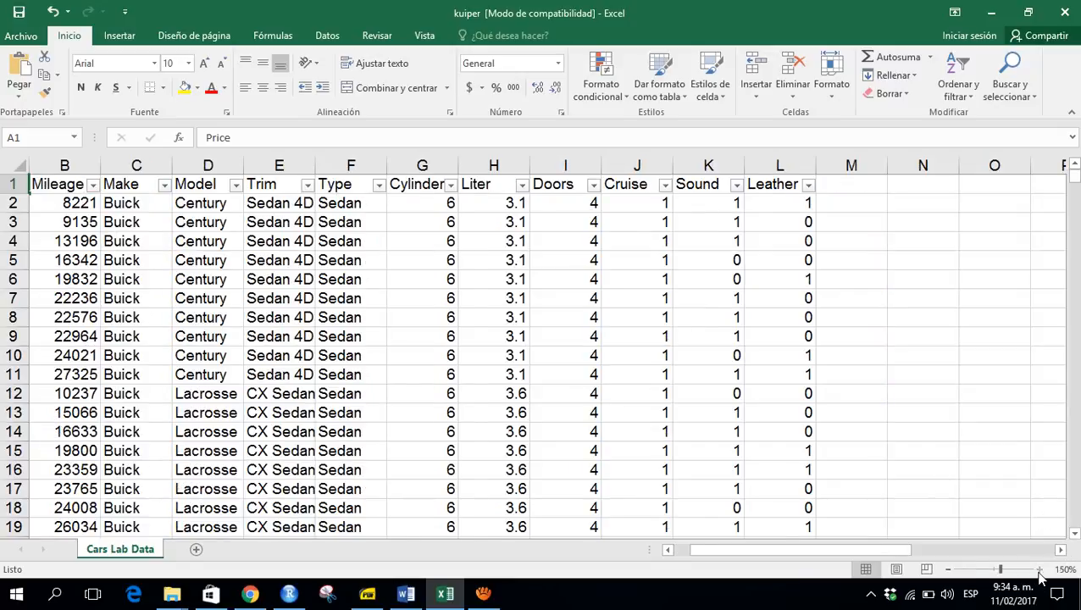
- Open the Make column's filter list and review the car brands it contains
{"action": "left_click", "coordinate": [1038, 570]}
{"action": "left_click", "coordinate": [1038, 569]}
{"action": "key", "text": "ctrl+Up"}
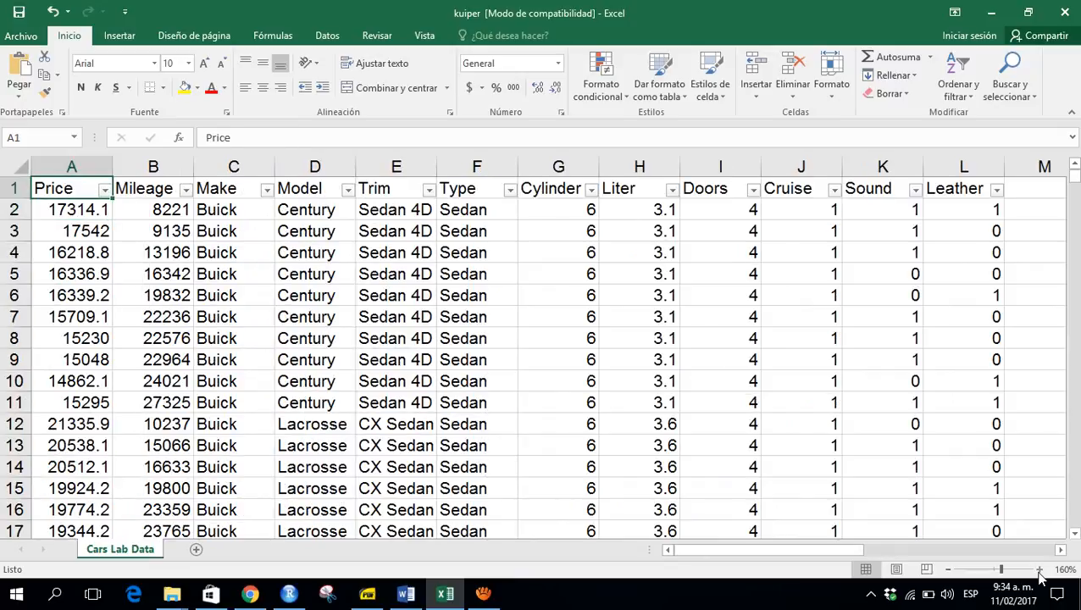
{"action": "key", "text": "Right"}
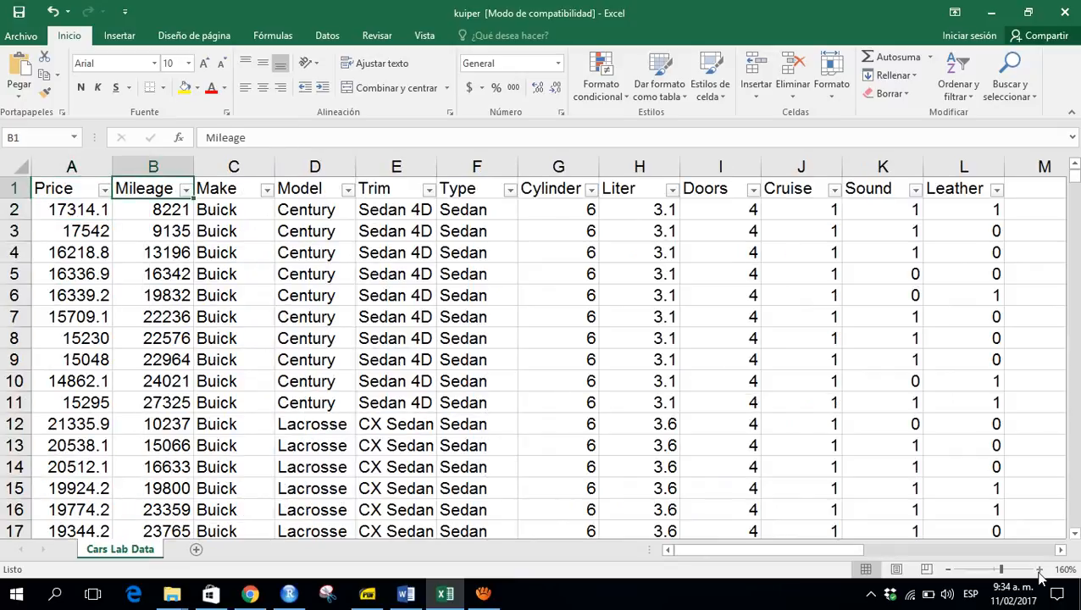
{"action": "key", "text": "Right"}
{"action": "key", "text": "alt+Down"}
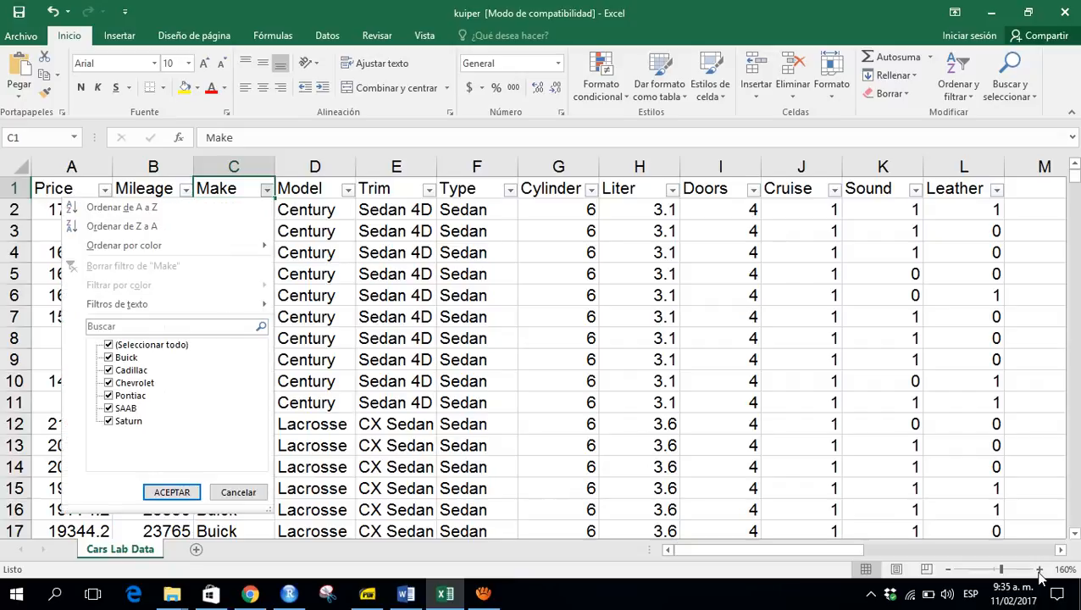
{"action": "key", "text": "Down"}
{"action": "key", "text": "Down"}
{"action": "key", "text": "Down"}
{"action": "key", "text": "Down"}
{"action": "key", "text": "Down"}
{"action": "key", "text": "Down"}
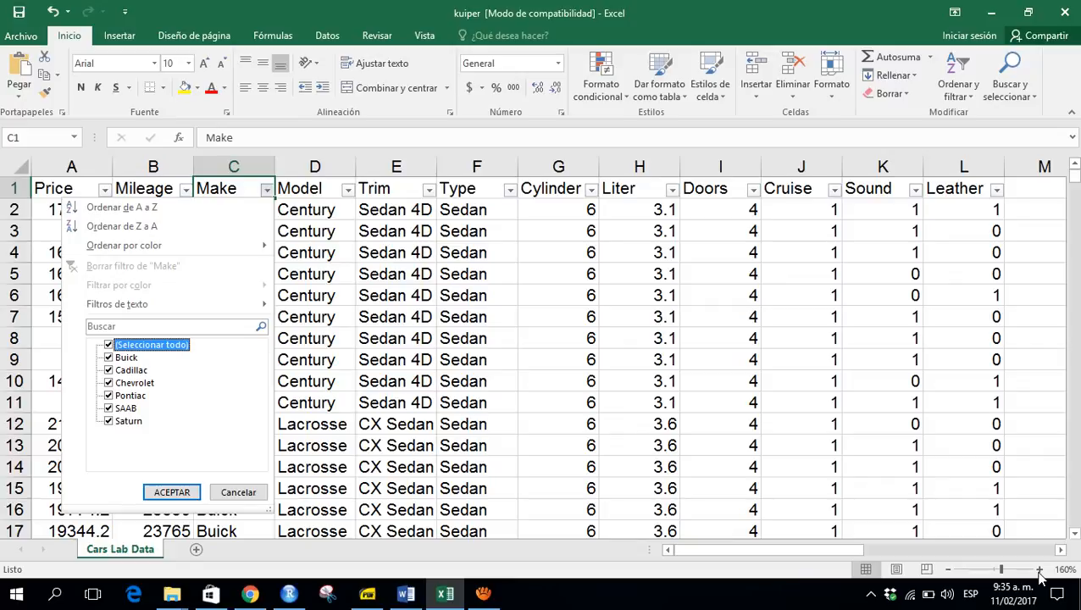
{"action": "key", "text": "Down"}
{"action": "key", "text": "Down"}
{"action": "key", "text": "Down"}
{"action": "key", "text": "Down"}
{"action": "key", "text": "Down"}
{"action": "key", "text": "Down"}
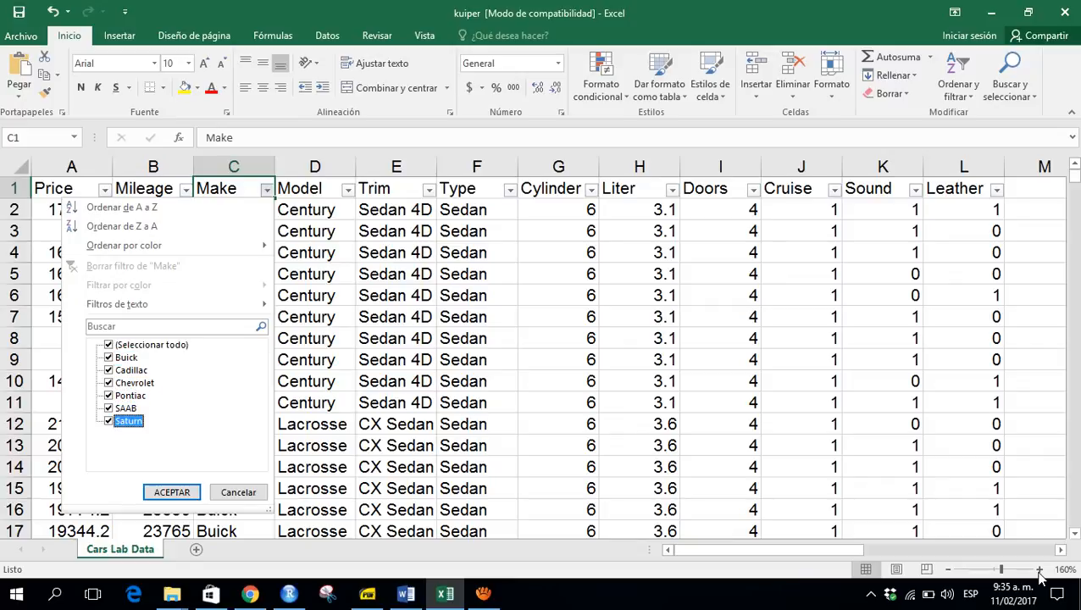
{"action": "key", "text": "Escape"}
- Open the Model column's filter list and scroll through the model names it contains
{"action": "key", "text": "Right"}
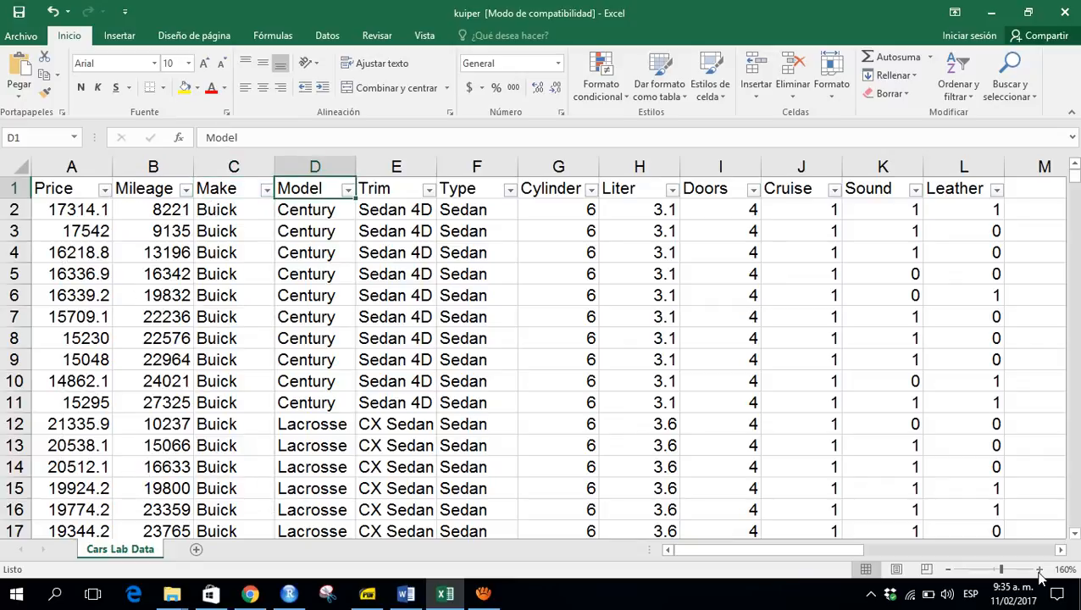
{"action": "key", "text": "alt+Down"}
{"action": "key", "text": "Down"}
{"action": "key", "text": "Down"}
{"action": "key", "text": "Down"}
{"action": "key", "text": "Down"}
{"action": "key", "text": "Down"}
{"action": "key", "text": "Down"}
{"action": "key", "text": "Down"}
{"action": "key", "text": "Down"}
{"action": "key", "text": "Down"}
{"action": "key", "text": "Down"}
{"action": "key", "text": "Down"}
{"action": "key", "text": "Down"}
{"action": "key", "text": "Down"}
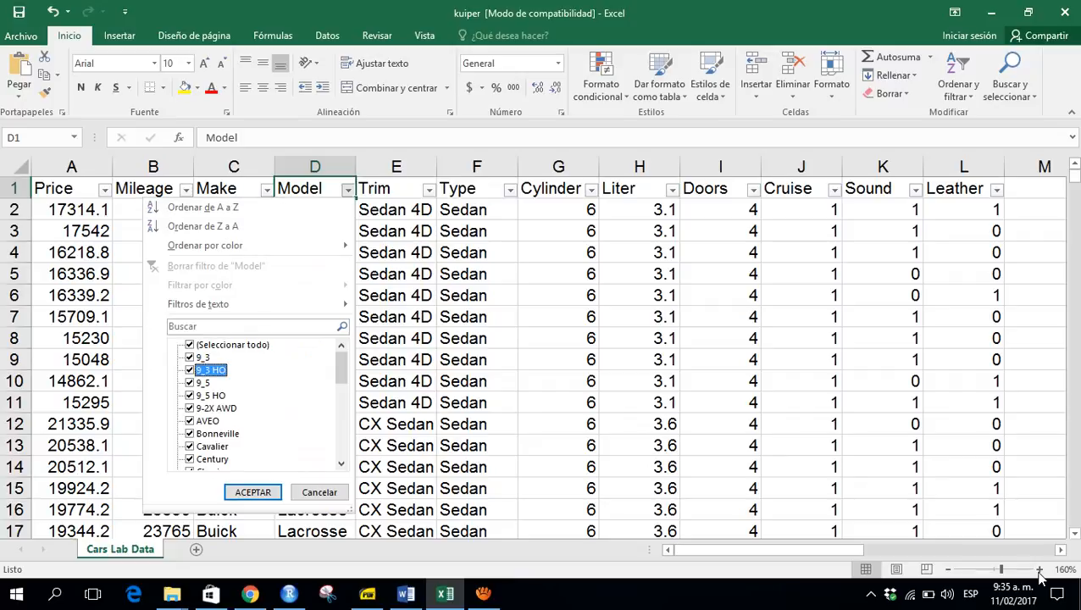
{"action": "key", "text": "Down"}
{"action": "key", "text": "Down"}
{"action": "key", "text": "Down"}
{"action": "key", "text": "Down"}
{"action": "key", "text": "Down"}
{"action": "key", "text": "Down"}
{"action": "key", "text": "Down"}
{"action": "key", "text": "Down"}
{"action": "key", "text": "Down"}
{"action": "key", "text": "Down"}
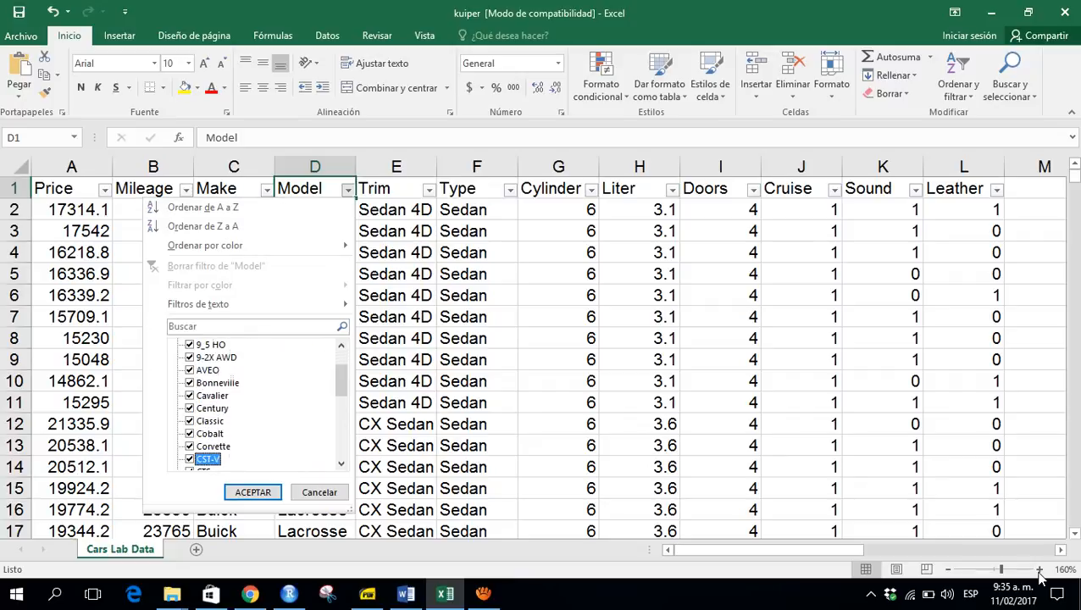
{"action": "key", "text": "Down"}
{"action": "key", "text": "Down"}
{"action": "key", "text": "Down"}
{"action": "key", "text": "Down"}
{"action": "key", "text": "Down"}
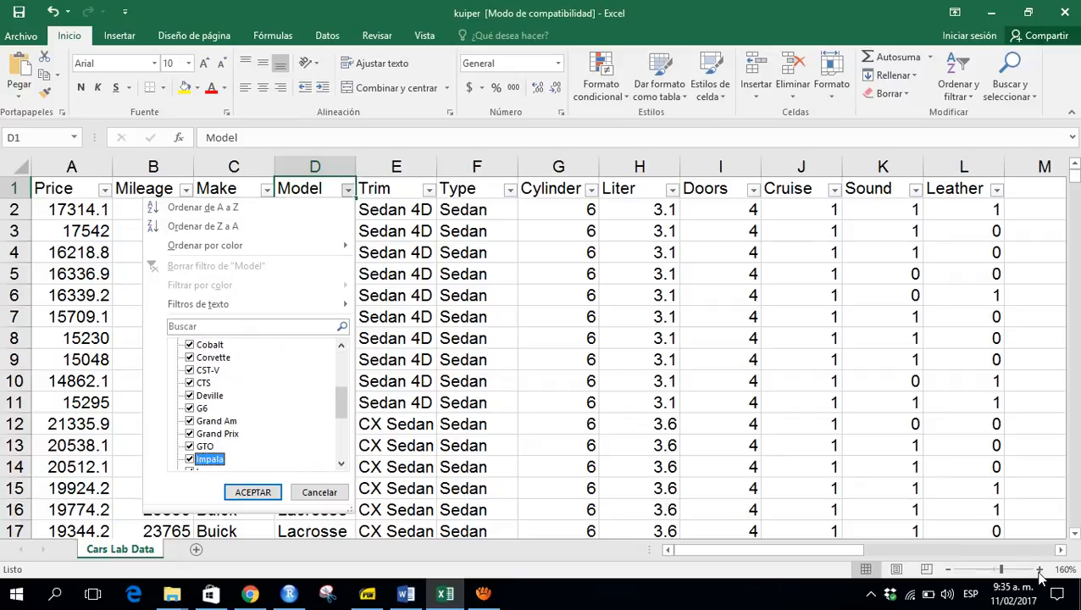
{"action": "key", "text": "Down"}
{"action": "key", "text": "Down"}
{"action": "key", "text": "Down"}
{"action": "key", "text": "Down"}
{"action": "key", "text": "Down"}
{"action": "key", "text": "Down"}
{"action": "key", "text": "Down"}
{"action": "key", "text": "Down"}
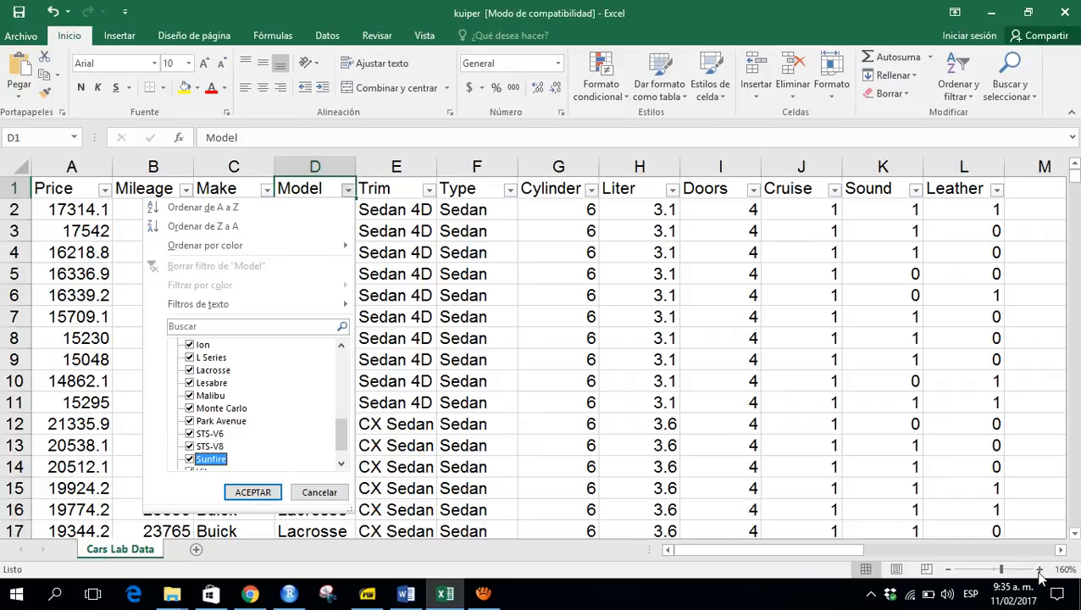
{"action": "key", "text": "Escape"}
- Open the Trim column's filter list and scroll through the trim levels it contains
{"action": "key", "text": "Right"}
{"action": "key", "text": "alt+Down"}
{"action": "key", "text": "Down"}
{"action": "key", "text": "Down"}
{"action": "key", "text": "Down"}
{"action": "key", "text": "Down"}
{"action": "key", "text": "Down"}
{"action": "key", "text": "Down"}
{"action": "key", "text": "Down"}
{"action": "key", "text": "Down"}
{"action": "key", "text": "Down"}
{"action": "key", "text": "Down"}
{"action": "key", "text": "Down"}
{"action": "key", "text": "Down"}
{"action": "key", "text": "Down"}
{"action": "key", "text": "Down"}
{"action": "key", "text": "Down"}
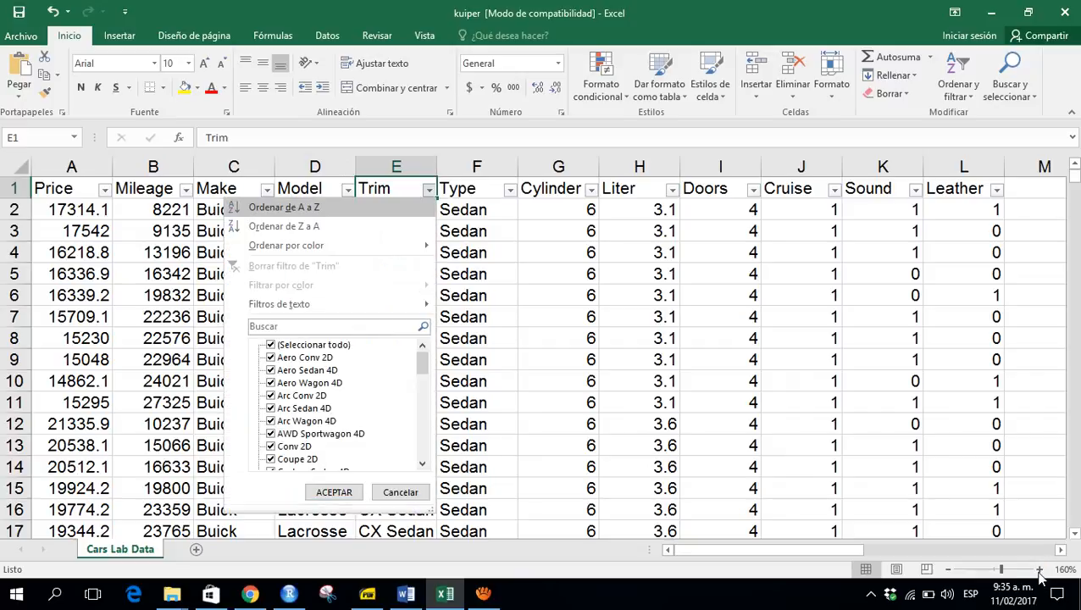
{"action": "key", "text": "Down"}
{"action": "key", "text": "Down"}
{"action": "key", "text": "Down"}
{"action": "key", "text": "Down"}
{"action": "key", "text": "Down"}
{"action": "key", "text": "Down"}
{"action": "key", "text": "Down"}
{"action": "key", "text": "Down"}
{"action": "key", "text": "Down"}
{"action": "key", "text": "Down"}
{"action": "key", "text": "Down"}
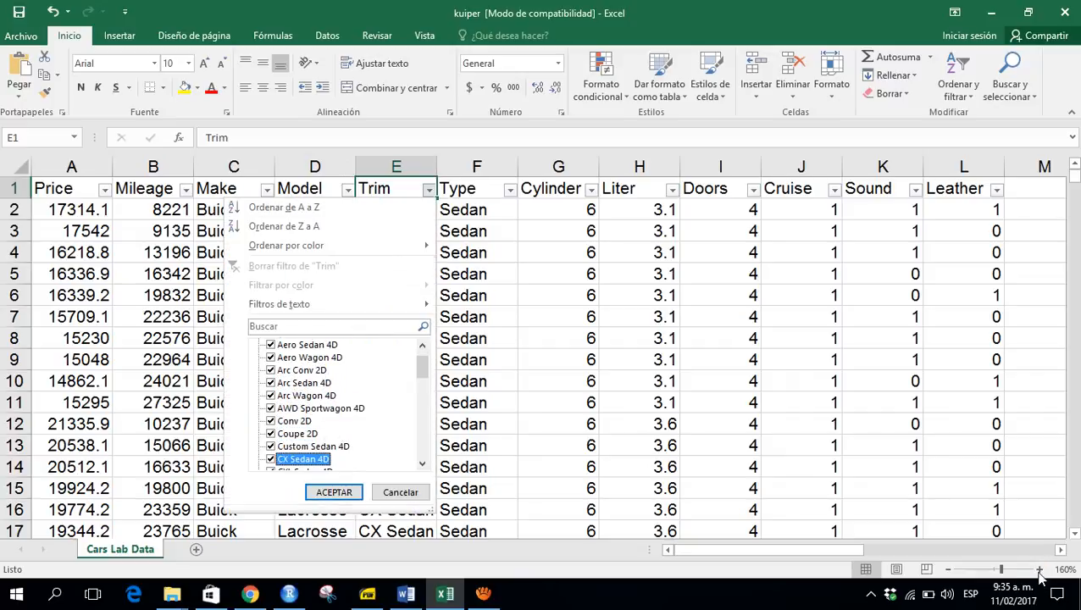
{"action": "key", "text": "Down"}
{"action": "key", "text": "Down"}
{"action": "key", "text": "Down"}
{"action": "key", "text": "Down"}
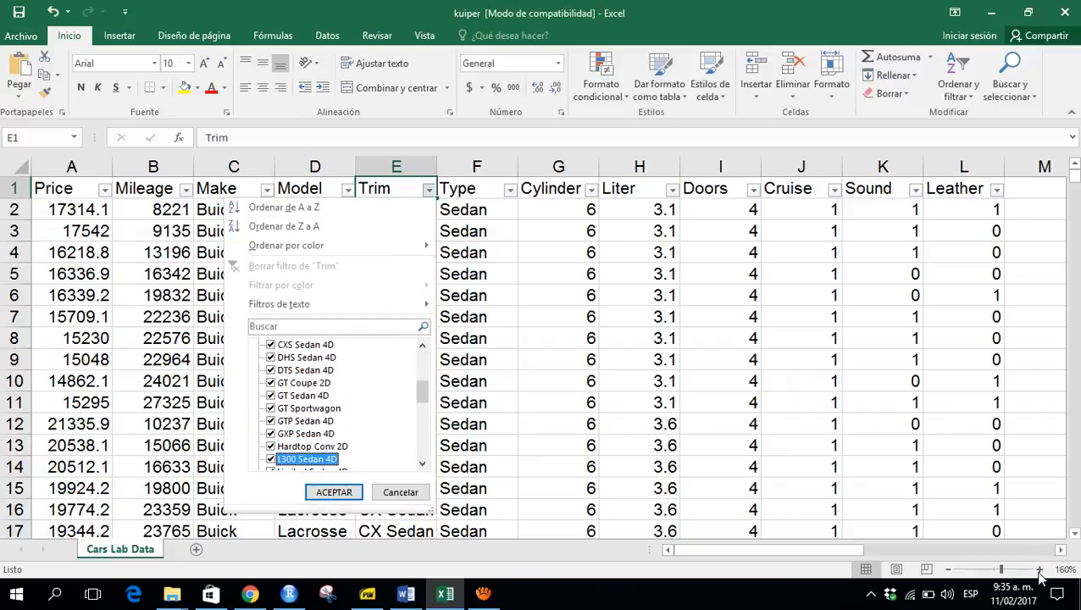
{"action": "key", "text": "Escape"}
- Review the values listed in the Type and Cylinder column filter lists
{"action": "key", "text": "Right"}
{"action": "key", "text": "alt+Down"}
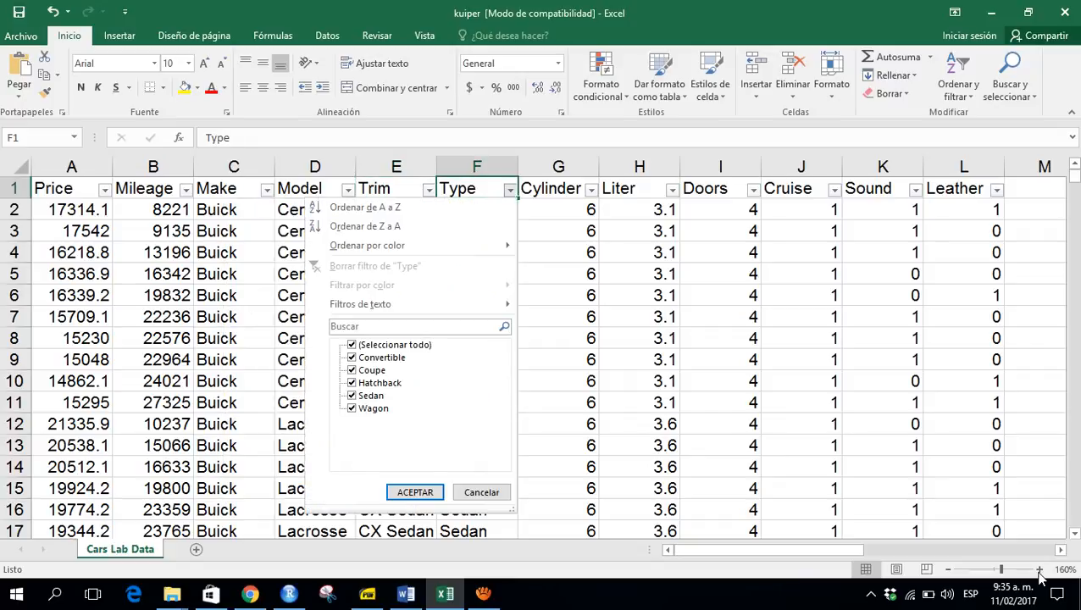
{"action": "key", "text": "Down"}
{"action": "key", "text": "Down"}
{"action": "key", "text": "Down"}
{"action": "key", "text": "Down"}
{"action": "key", "text": "Down"}
{"action": "key", "text": "Down"}
{"action": "key", "text": "Down"}
{"action": "key", "text": "Down"}
{"action": "key", "text": "Down"}
{"action": "key", "text": "Down"}
{"action": "key", "text": "Down"}
{"action": "key", "text": "Escape"}
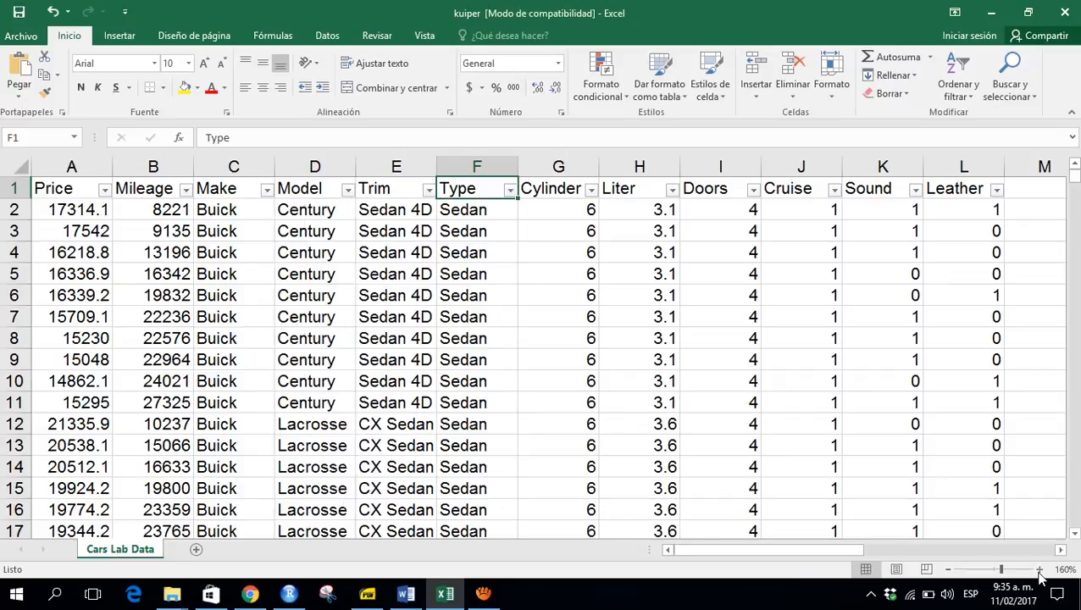
{"action": "key", "text": "Right"}
{"action": "key", "text": "alt+Down"}
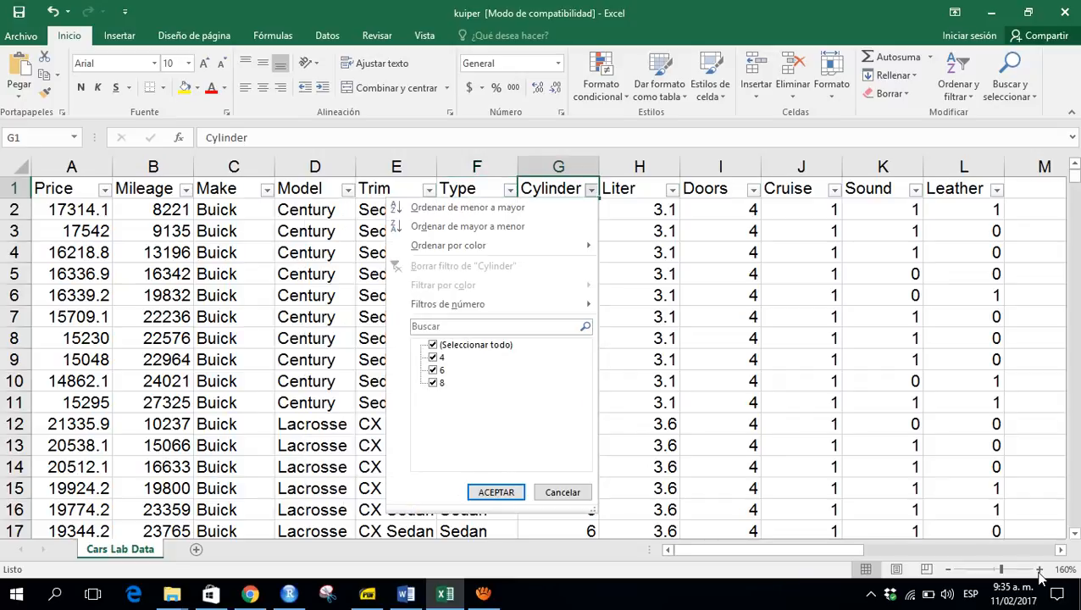
{"action": "key", "text": "Escape"}
- Open the Liter column's filter list and scroll through the engine sizes it contains
{"action": "key", "text": "Right"}
{"action": "key", "text": "alt+Down"}
{"action": "key", "text": "Tab"}
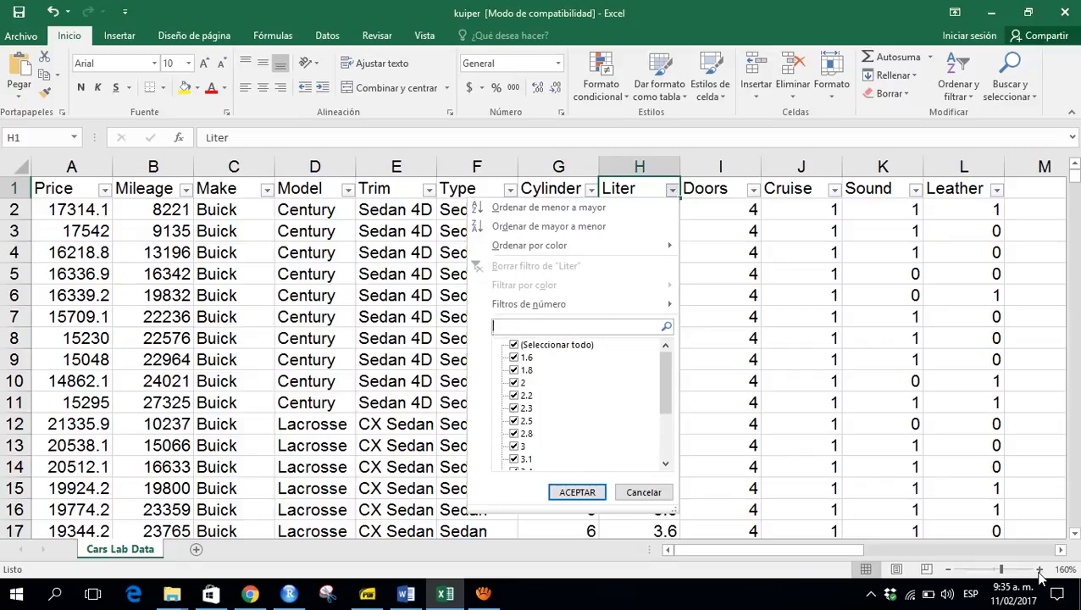
{"action": "key", "text": "Tab"}
{"action": "key", "text": "Down"}
{"action": "key", "text": "Down"}
{"action": "key", "text": "Down"}
{"action": "key", "text": "Down"}
{"action": "key", "text": "Down"}
{"action": "key", "text": "Down"}
{"action": "key", "text": "Down"}
{"action": "key", "text": "Down"}
{"action": "key", "text": "Down"}
{"action": "key", "text": "Down"}
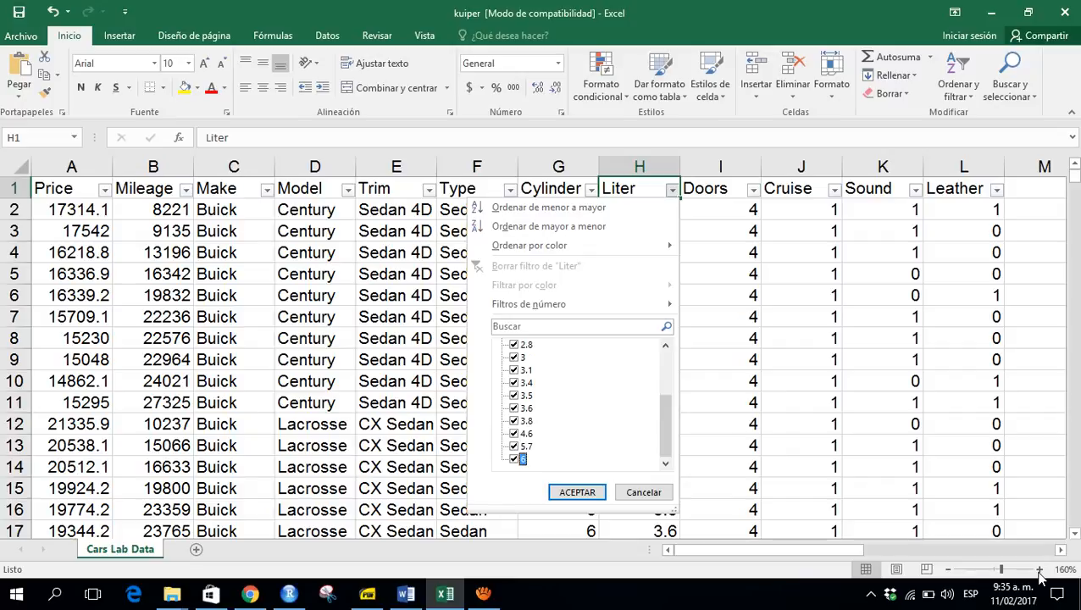
{"action": "key", "text": "Escape"}
- Open the Doors column's filter list and review the door counts it contains
{"action": "key", "text": "Right"}
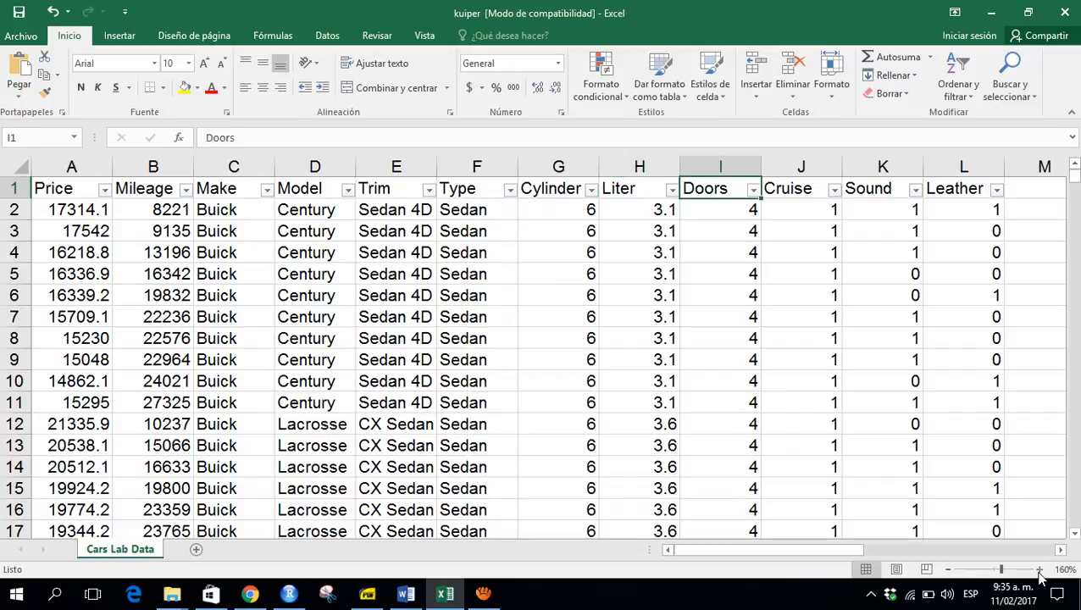
{"action": "key", "text": "alt+Down"}
{"action": "key", "text": "Down"}
{"action": "key", "text": "Down"}
{"action": "key", "text": "Down"}
{"action": "key", "text": "Down"}
{"action": "key", "text": "Down"}
{"action": "key", "text": "Down"}
{"action": "key", "text": "Down"}
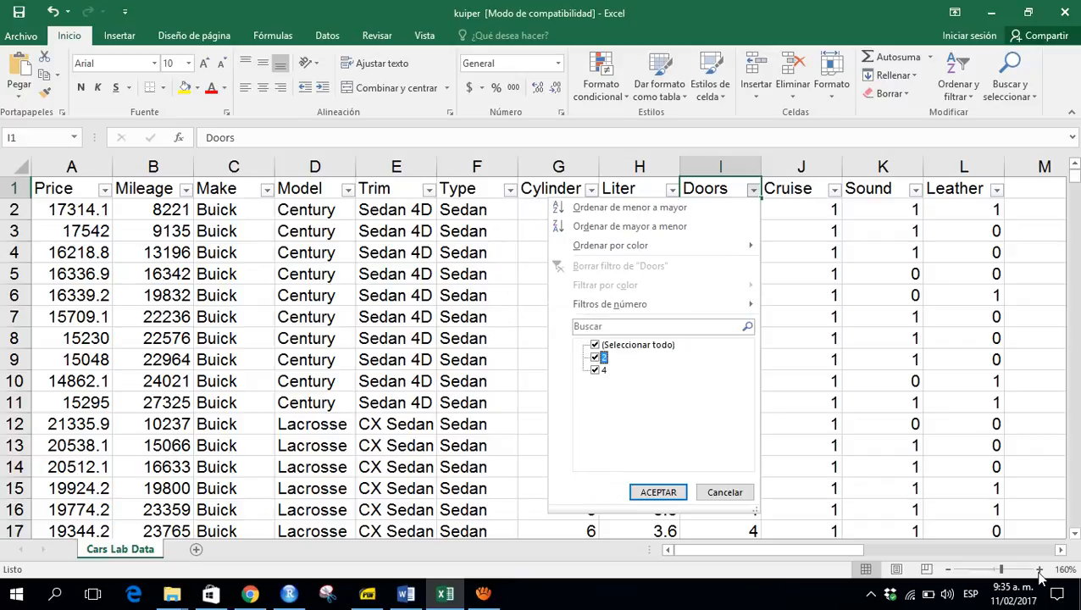
{"action": "key", "text": "Escape"}
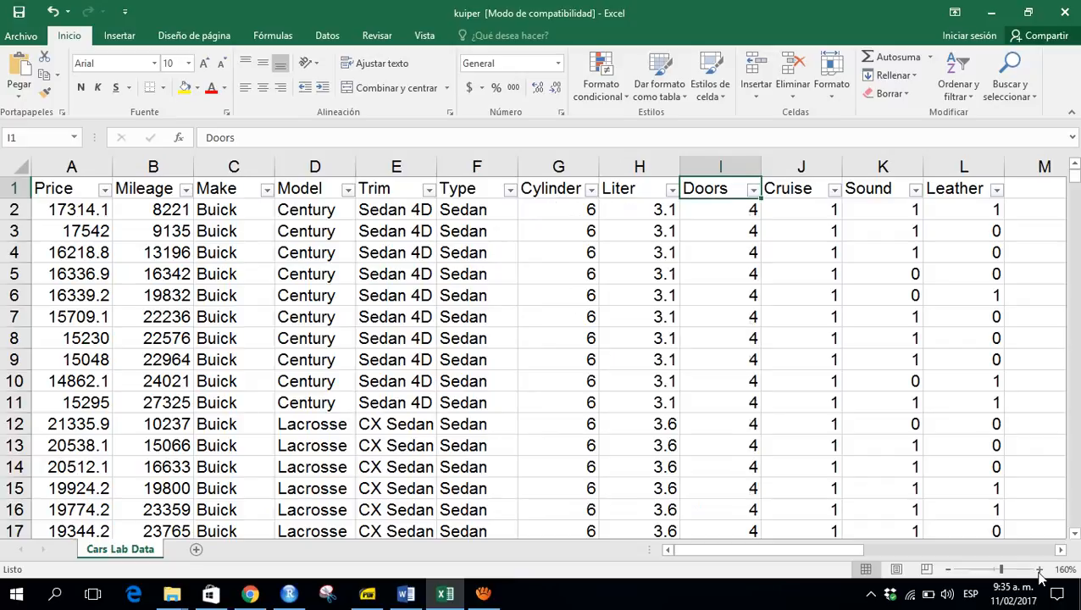
- Briefly open the Cruise, Sound and Leather filter lists, then return to the Price header cell
{"action": "key", "text": "Right"}
{"action": "key", "text": "alt+Down"}
{"action": "key", "text": "Escape"}
{"action": "key", "text": "Right"}
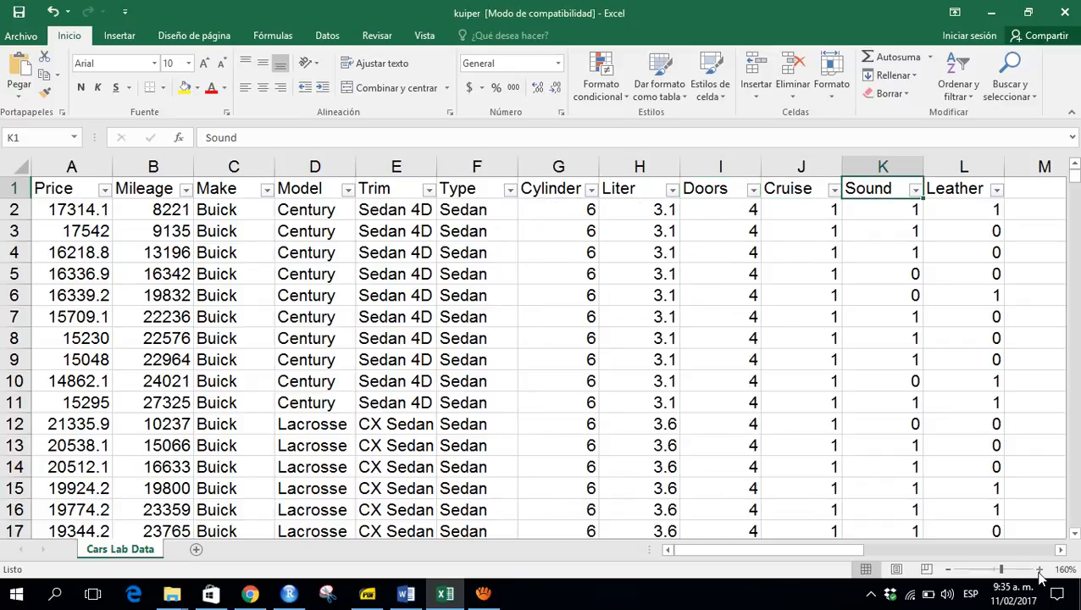
{"action": "key", "text": "alt+Down"}
{"action": "key", "text": "Escape"}
{"action": "key", "text": "Right"}
{"action": "key", "text": "alt+Down"}
{"action": "key", "text": "Escape"}
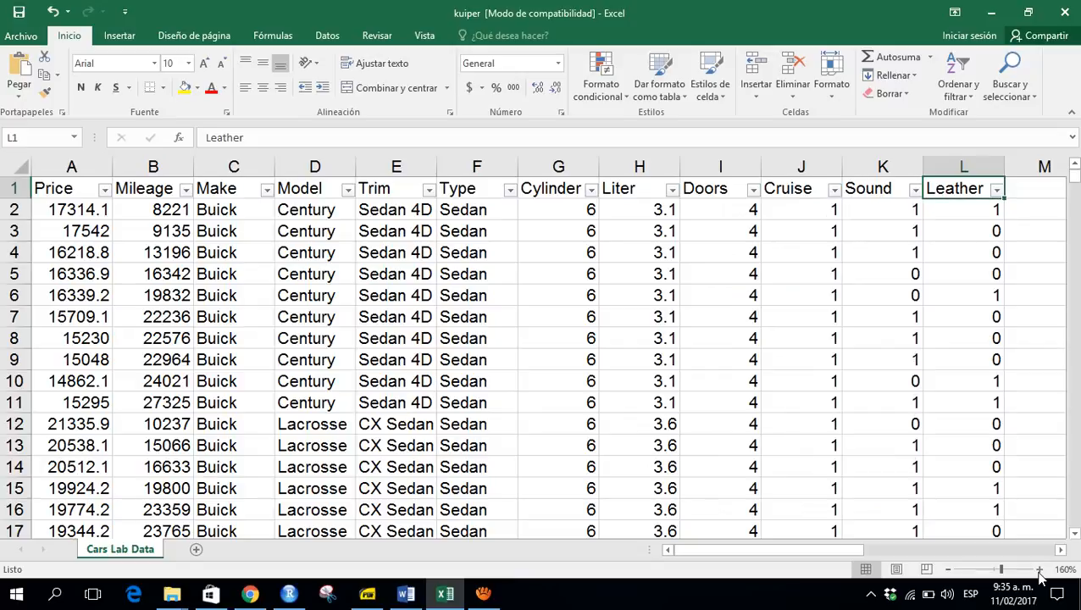
{"action": "key", "text": "Left"}
{"action": "key", "text": "Left"}
{"action": "key", "text": "Left"}
{"action": "key", "text": "Left"}
{"action": "key", "text": "Left"}
{"action": "key", "text": "Home"}
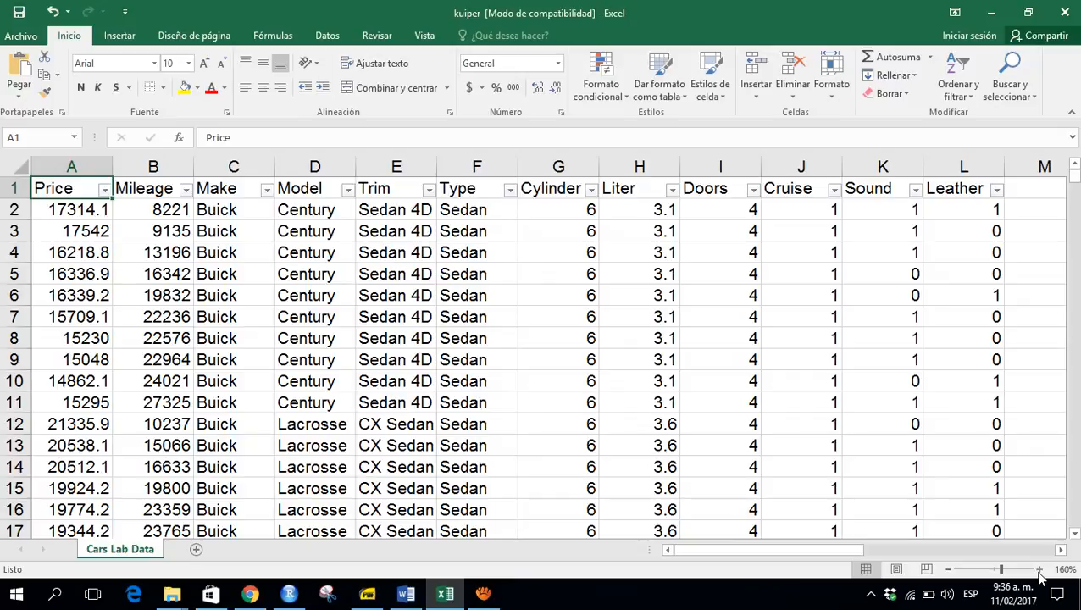
- Open the Mileage column's filter list and scroll through its mileage values
{"action": "key", "text": "Right"}
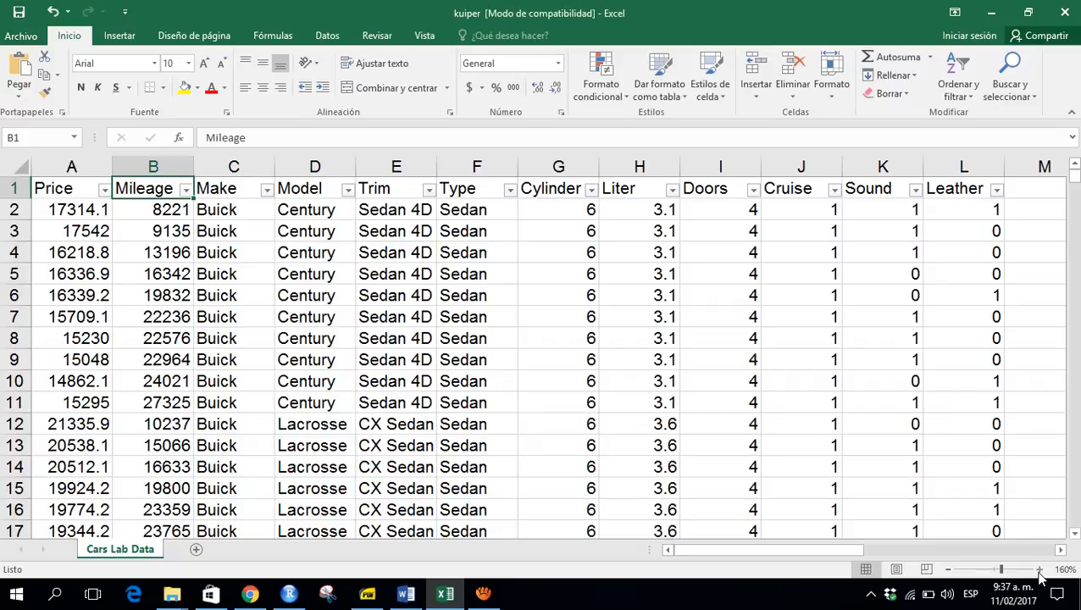
{"action": "key", "text": "alt+Down"}
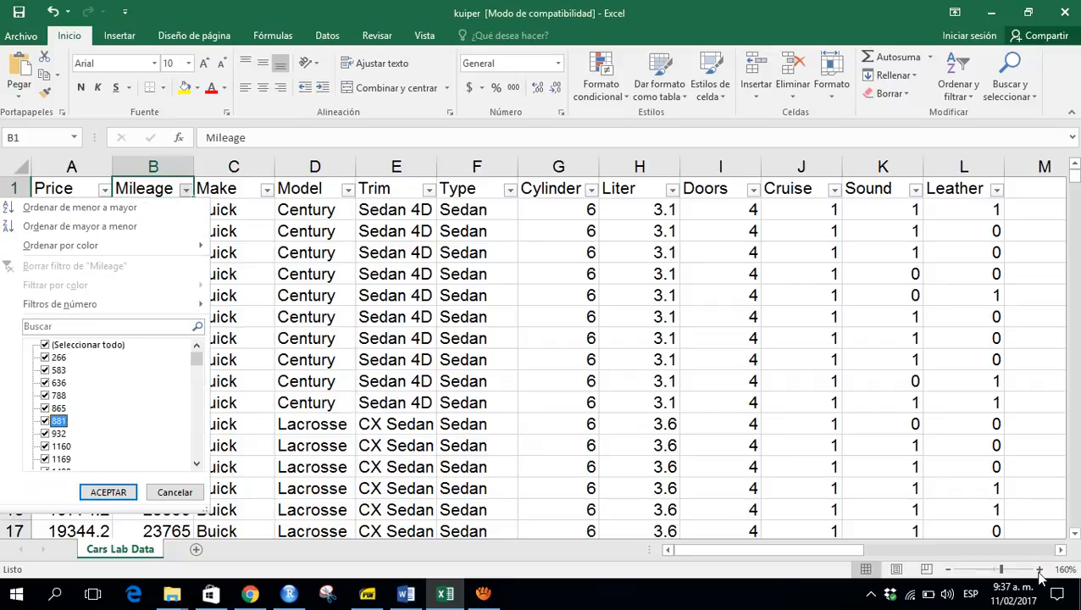
{"action": "key", "text": "Down"}
{"action": "key", "text": "Down"}
{"action": "key", "text": "Down"}
{"action": "key", "text": "Down"}
{"action": "key", "text": "Down"}
{"action": "key", "text": "Down"}
{"action": "key", "text": "Down"}
{"action": "key", "text": "Down"}
{"action": "key", "text": "Down"}
{"action": "key", "text": "Down"}
{"action": "key", "text": "Down"}
{"action": "key", "text": "Down"}
{"action": "key", "text": "Down"}
{"action": "key", "text": "Down"}
{"action": "key", "text": "Down"}
{"action": "key", "text": "Down"}
{"action": "key", "text": "Down"}
{"action": "key", "text": "Down"}
{"action": "key", "text": "Down"}
{"action": "key", "text": "Down"}
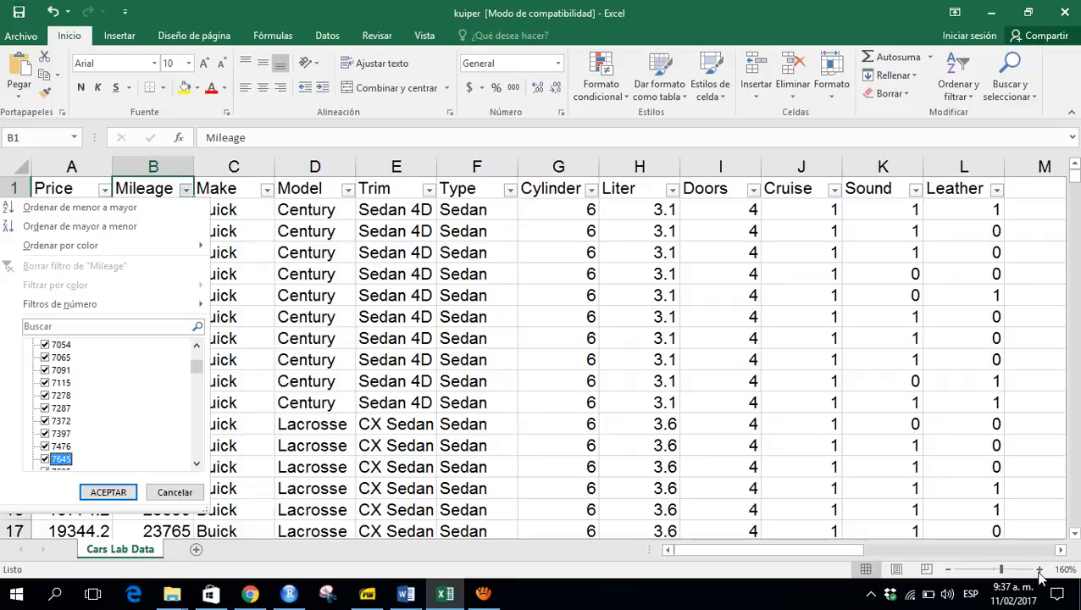
{"action": "key", "text": "Escape"}
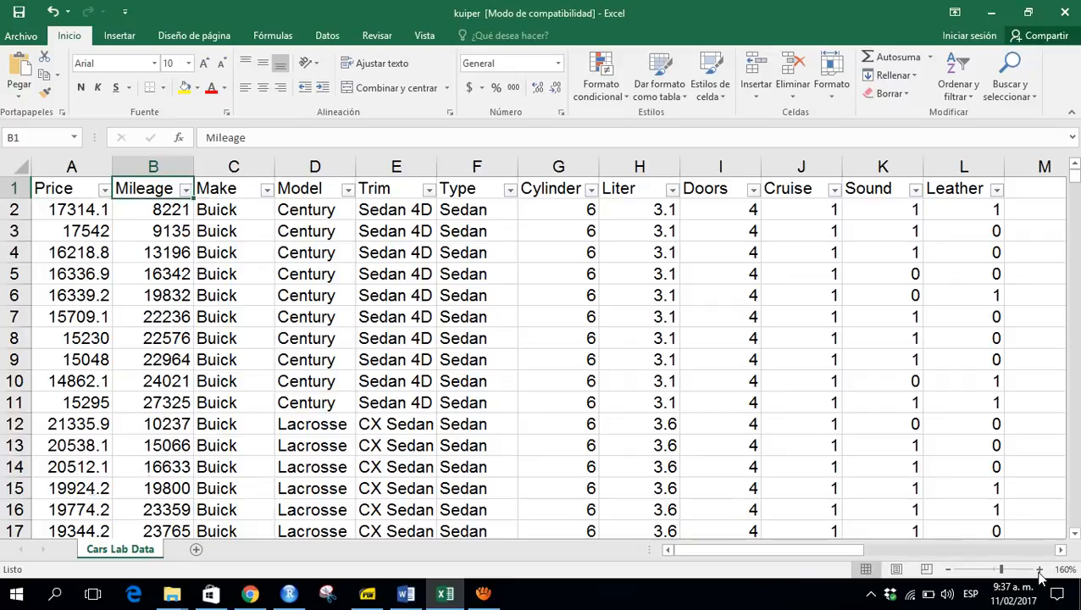
- Reopen the Model filter list to scroll through the first model names, then select the Price header cell
{"action": "key", "text": "Right"}
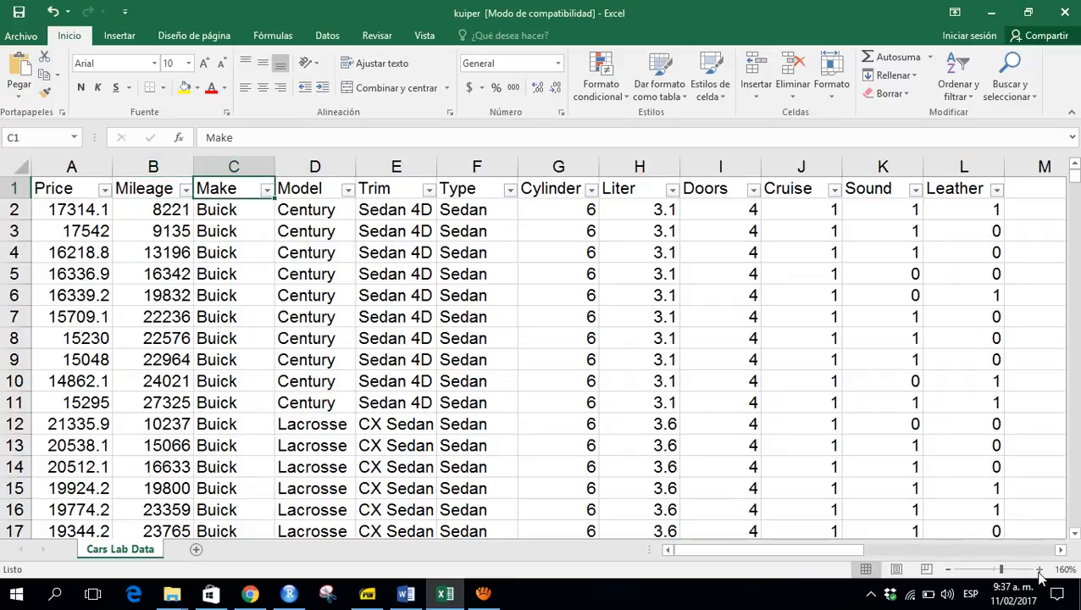
{"action": "key", "text": "Right"}
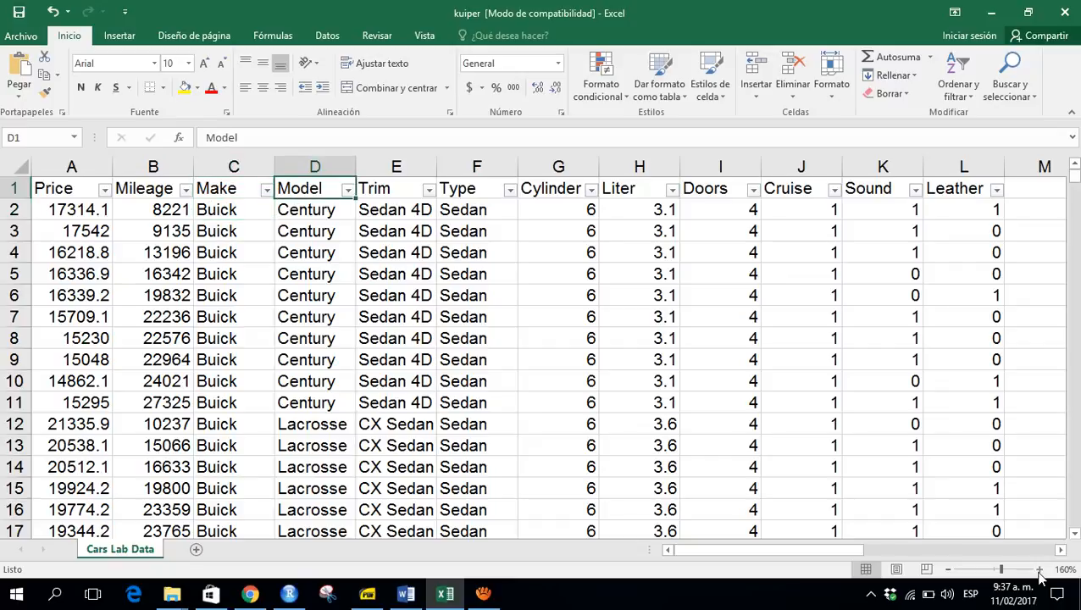
{"action": "key", "text": "alt+Down"}
{"action": "key", "text": "Down"}
{"action": "key", "text": "Down"}
{"action": "key", "text": "Down"}
{"action": "key", "text": "Down"}
{"action": "key", "text": "Down"}
{"action": "key", "text": "Down"}
{"action": "key", "text": "Down"}
{"action": "key", "text": "Down"}
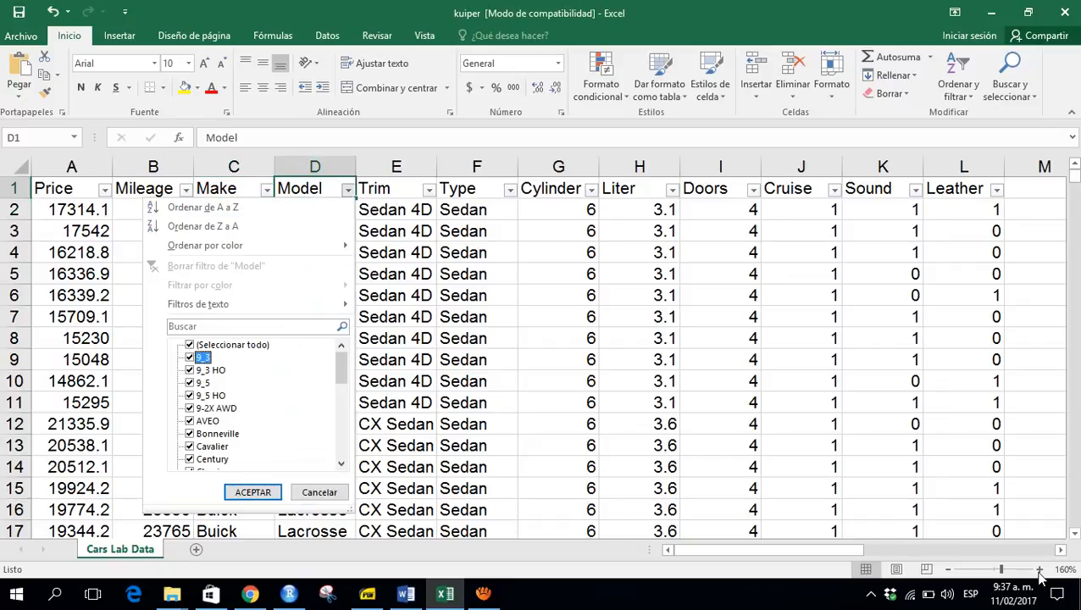
{"action": "key", "text": "Down"}
{"action": "key", "text": "Down"}
{"action": "key", "text": "Down"}
{"action": "key", "text": "Down"}
{"action": "key", "text": "Down"}
{"action": "key", "text": "Down"}
{"action": "key", "text": "Down"}
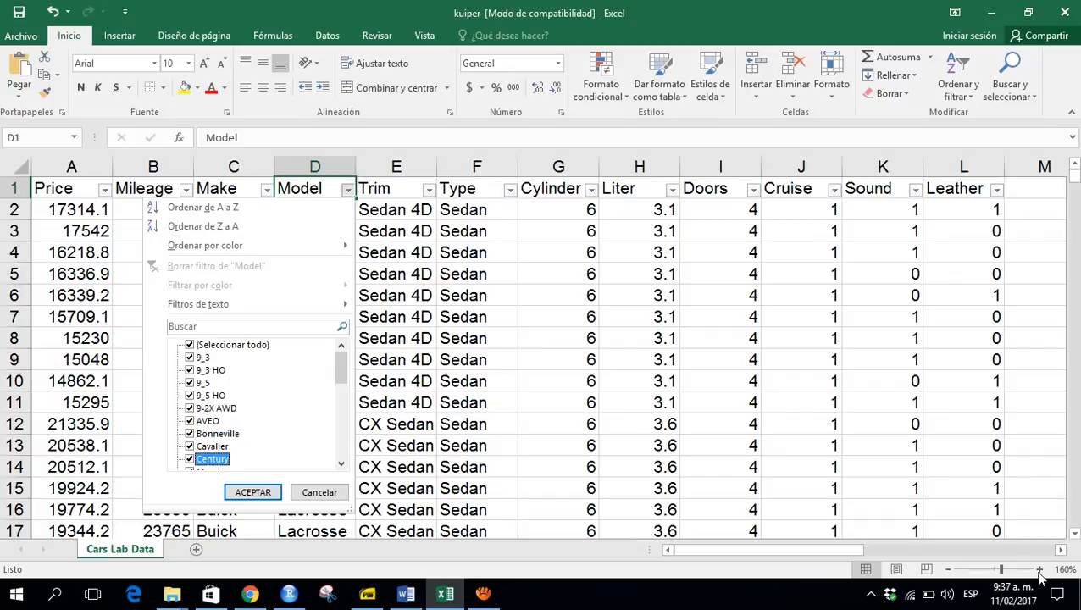
{"action": "key", "text": "Down"}
{"action": "key", "text": "Down"}
{"action": "key", "text": "Down"}
{"action": "key", "text": "Down"}
{"action": "key", "text": "Down"}
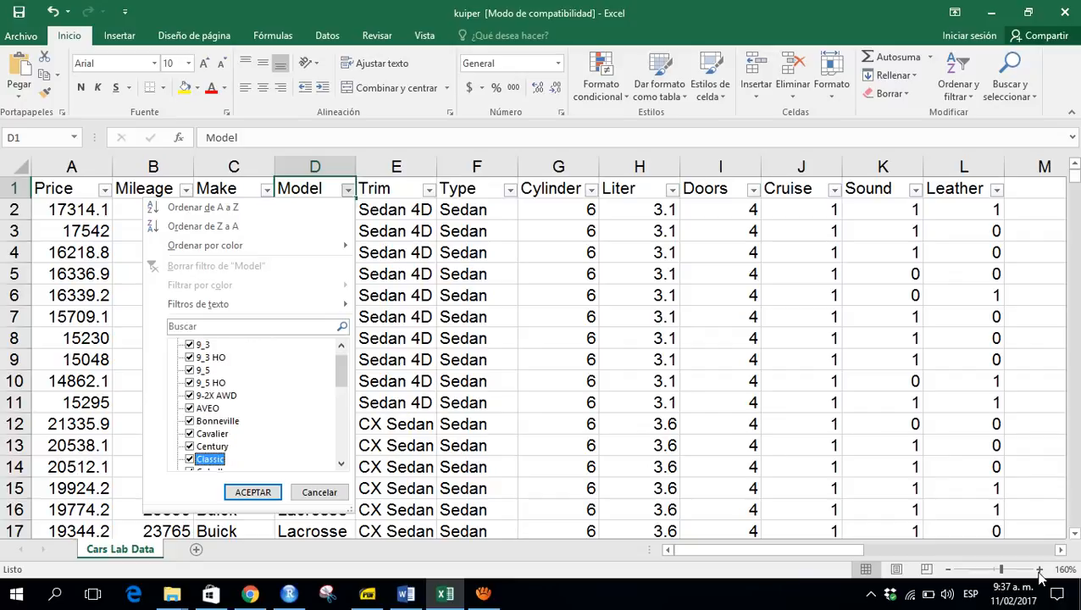
{"action": "key", "text": "Escape"}
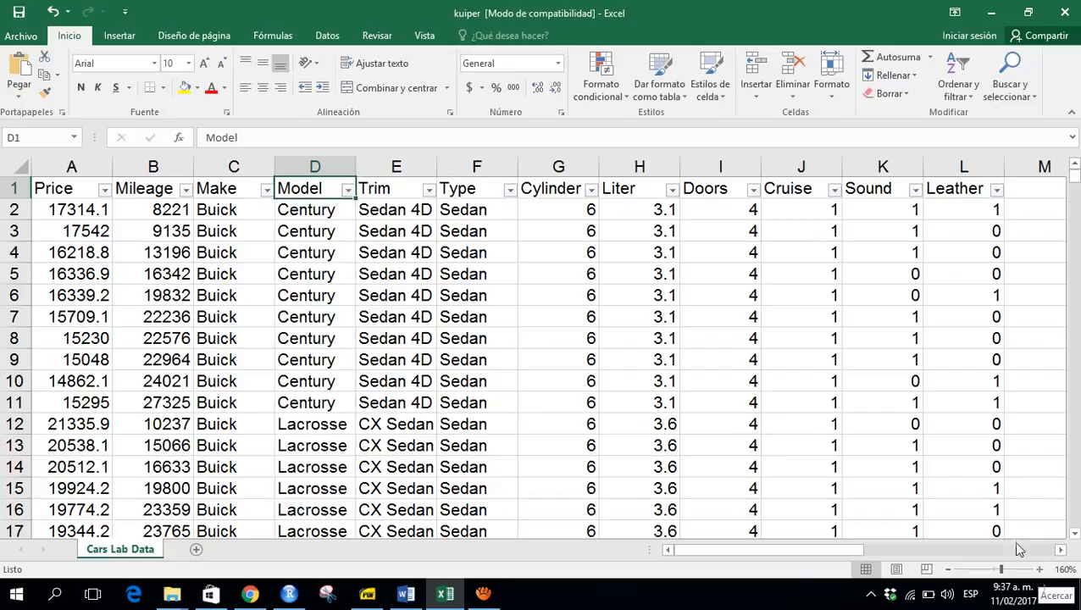
{"action": "left_click", "coordinate": [53, 190]}
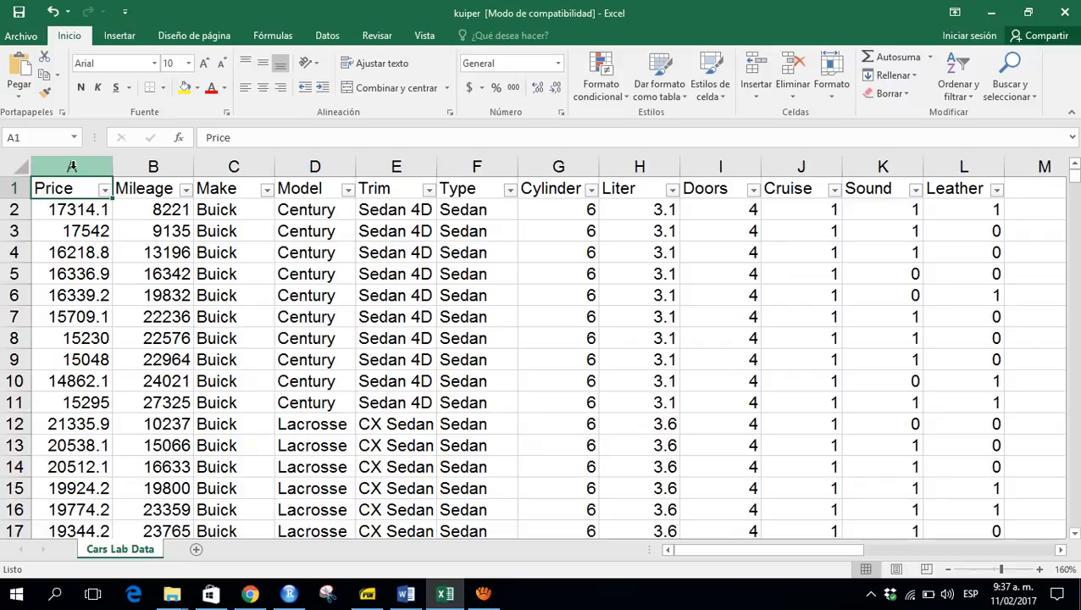
- Insert a new empty column before the Price column
{"action": "right_click", "coordinate": [72, 166]}
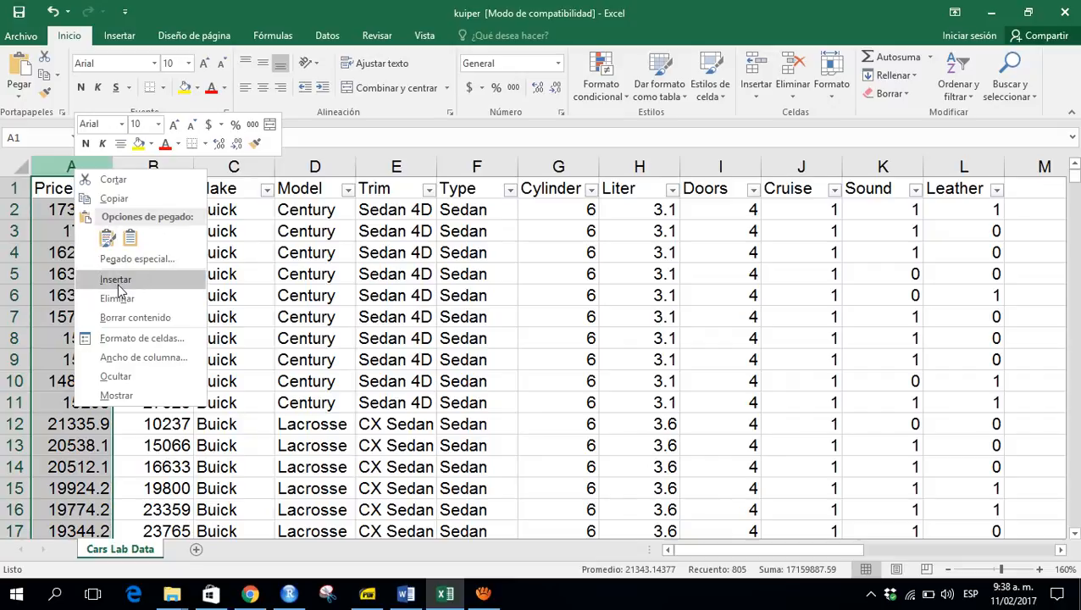
{"action": "key", "text": "Escape"}
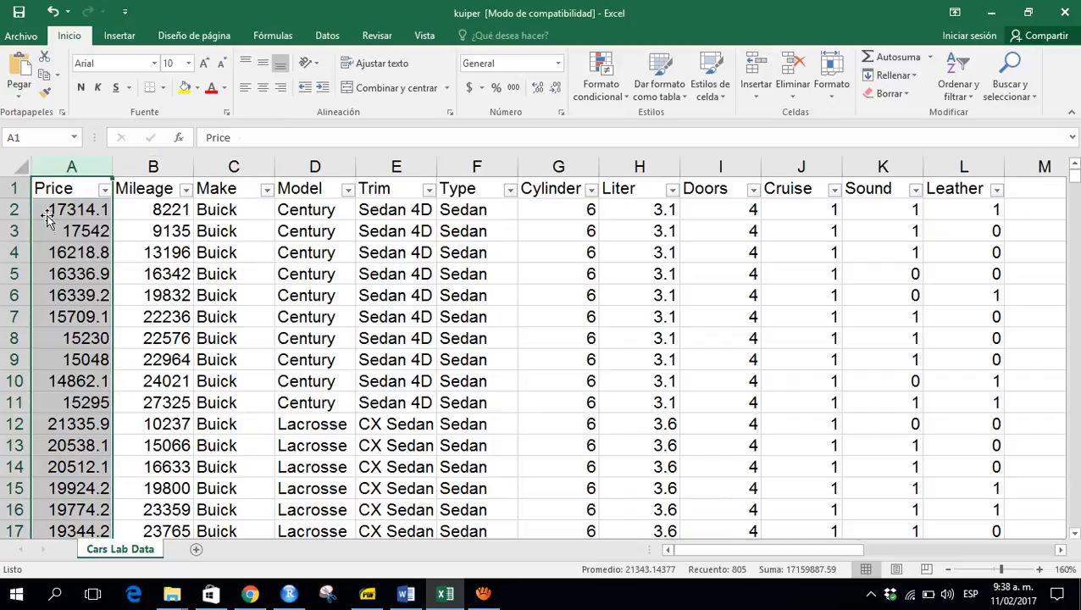
{"action": "right_click", "coordinate": [72, 166]}
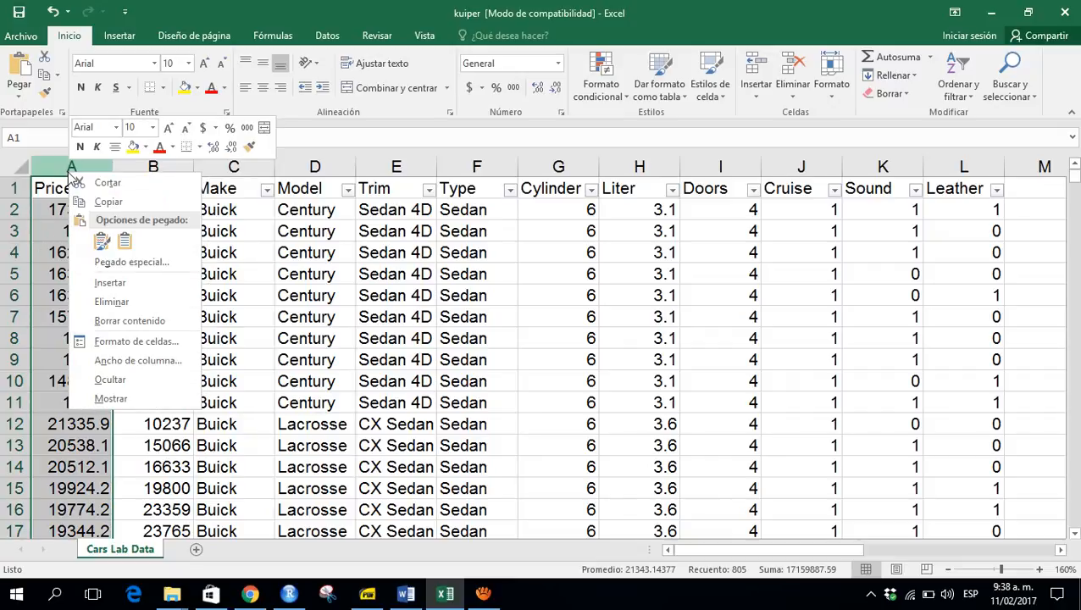
{"action": "left_click", "coordinate": [111, 283]}
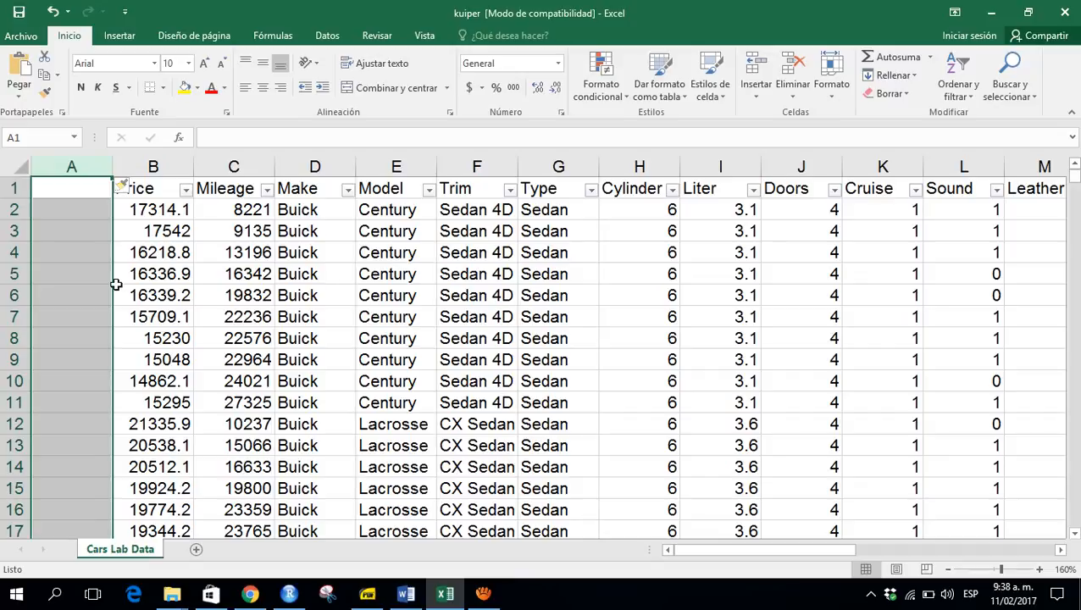
- Name the new column's header ID
{"action": "key", "text": "Down"}
{"action": "key", "text": "Up"}
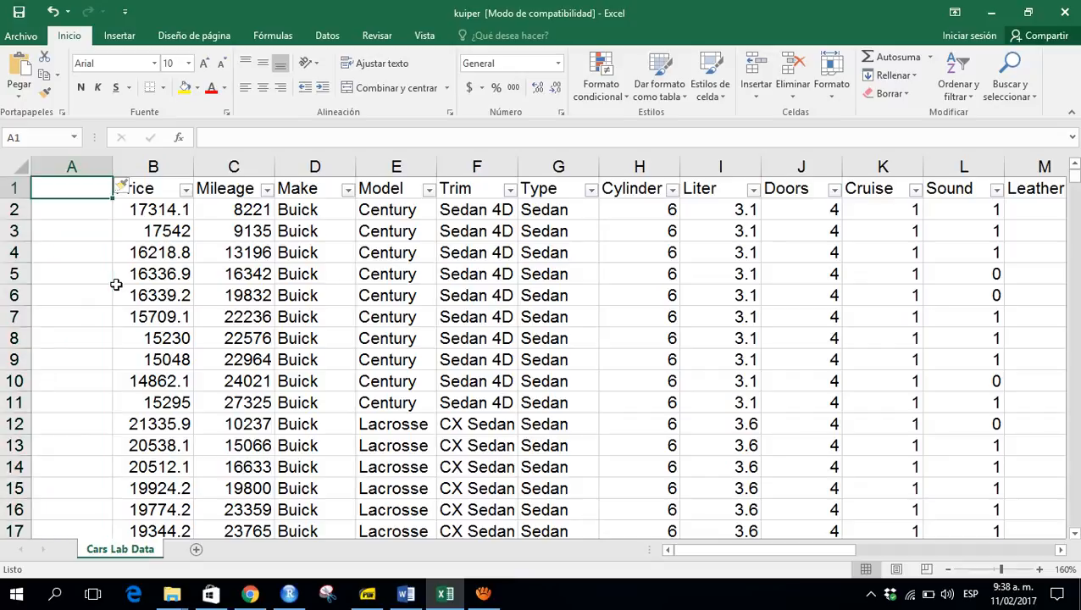
{"action": "type", "text": "ID"}
{"action": "key", "text": "Return"}
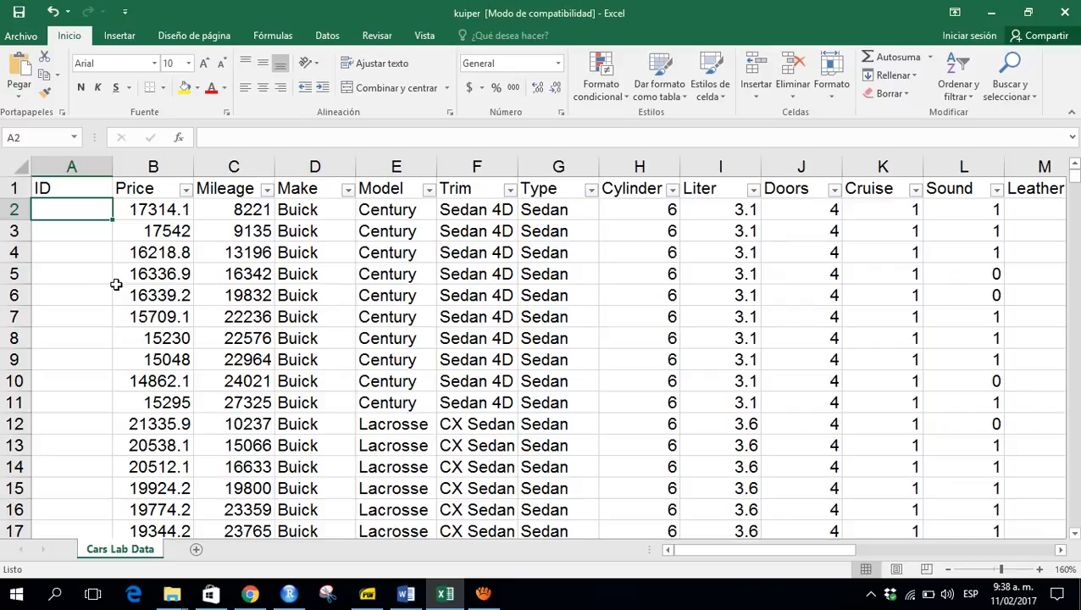
- Enter the numbers 1, 2, 3 and 4 in the first four rows of the ID column
{"action": "type", "text": "1"}
{"action": "key", "text": "Return"}
{"action": "type", "text": "2"}
{"action": "key", "text": "Return"}
{"action": "type", "text": "3"}
{"action": "key", "text": "Return"}
{"action": "type", "text": "4"}
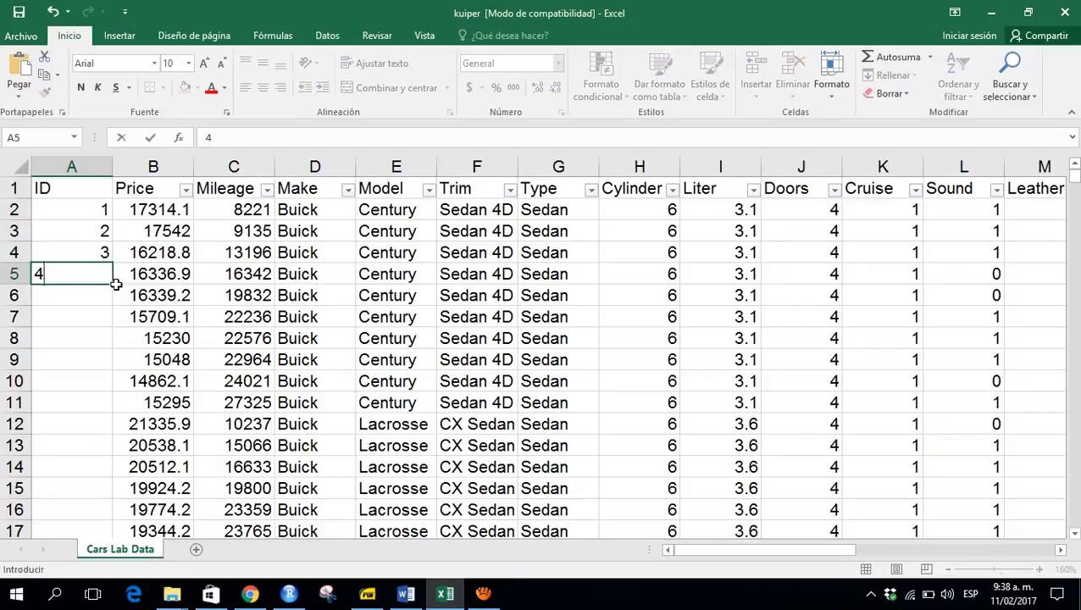
{"action": "key", "text": "Return"}
- Fill the ID number series down the column to the last record
{"action": "key", "text": "Up"}
{"action": "key", "text": "Up"}
{"action": "key", "text": "Up"}
{"action": "key", "text": "Up"}
{"action": "key", "text": "shift+Down"}
{"action": "key", "text": "shift+Down"}
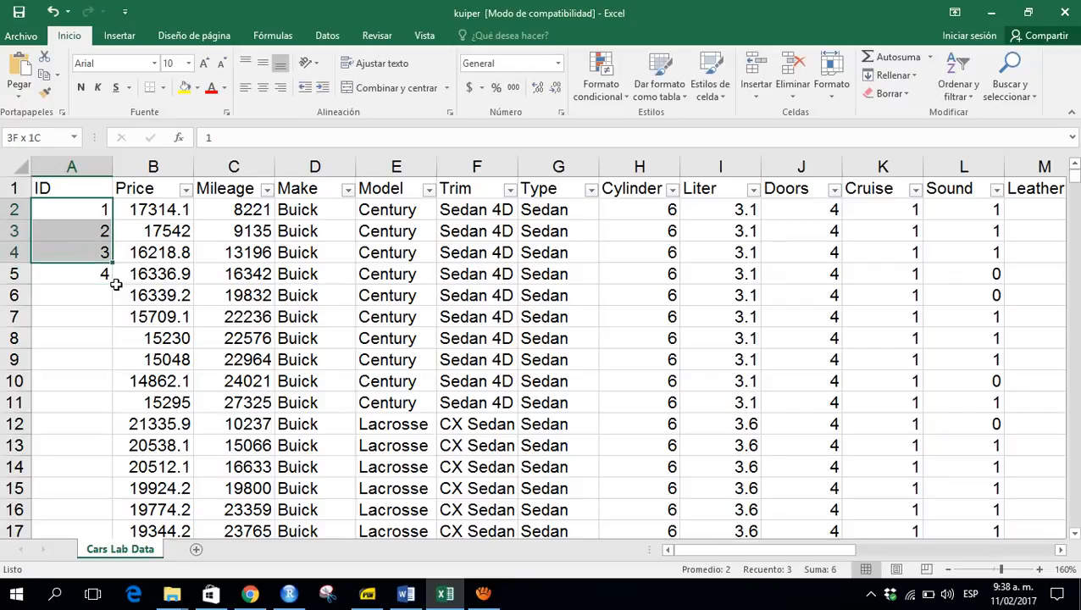
{"action": "left_click_drag", "start_coordinate": [116, 285], "coordinate": [116, 285]}
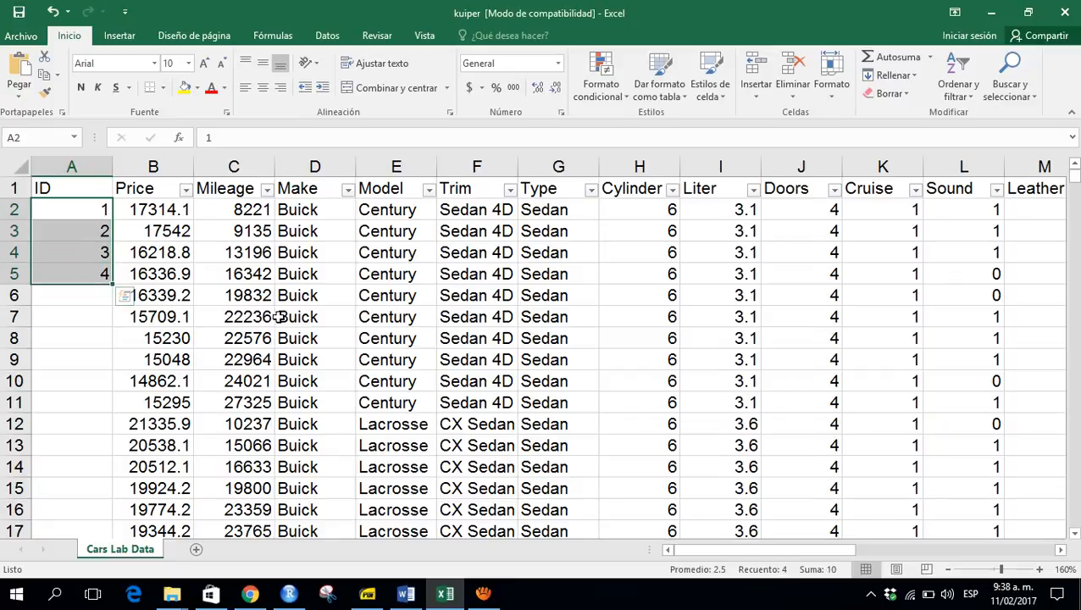
{"action": "double_click", "coordinate": [113, 288]}
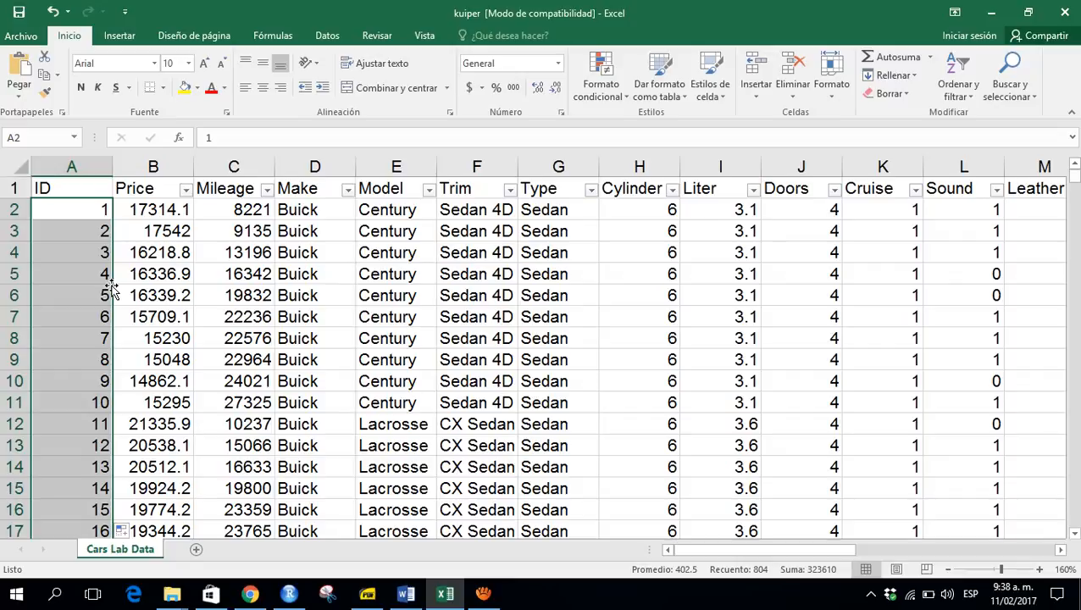
- Create a PivotTable from the whole data range on a new worksheet
{"action": "left_click", "coordinate": [61, 188]}
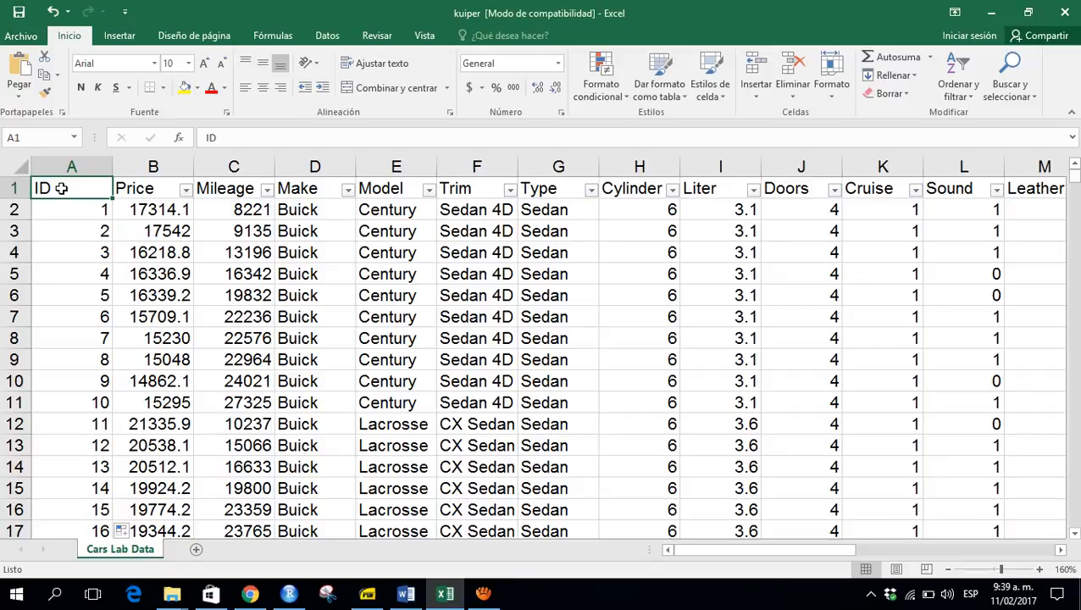
{"action": "left_click", "coordinate": [118, 36]}
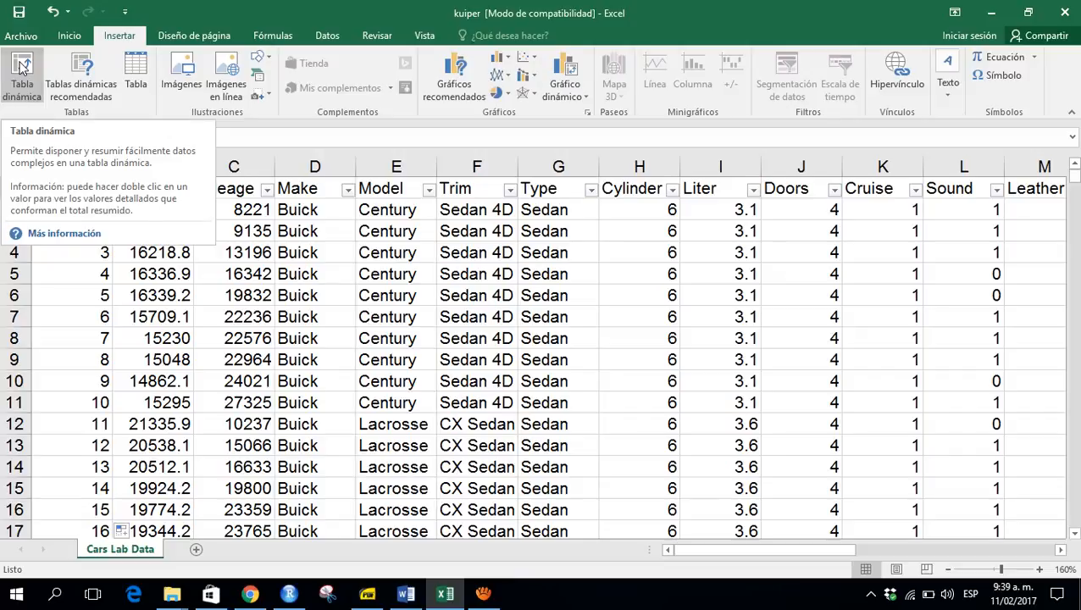
{"action": "left_click", "coordinate": [22, 68]}
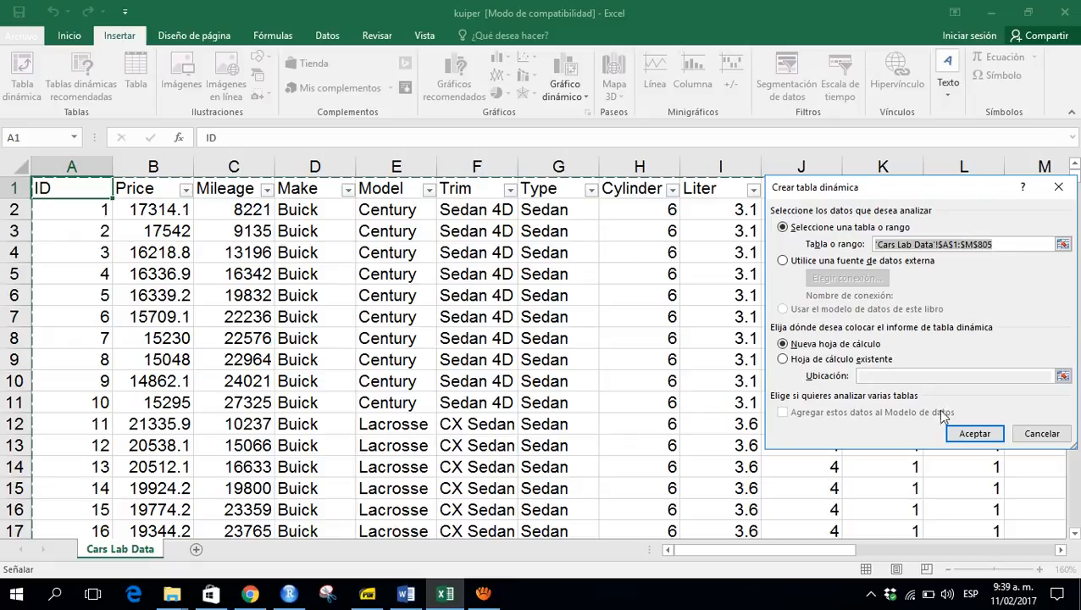
{"action": "left_click", "coordinate": [975, 434]}
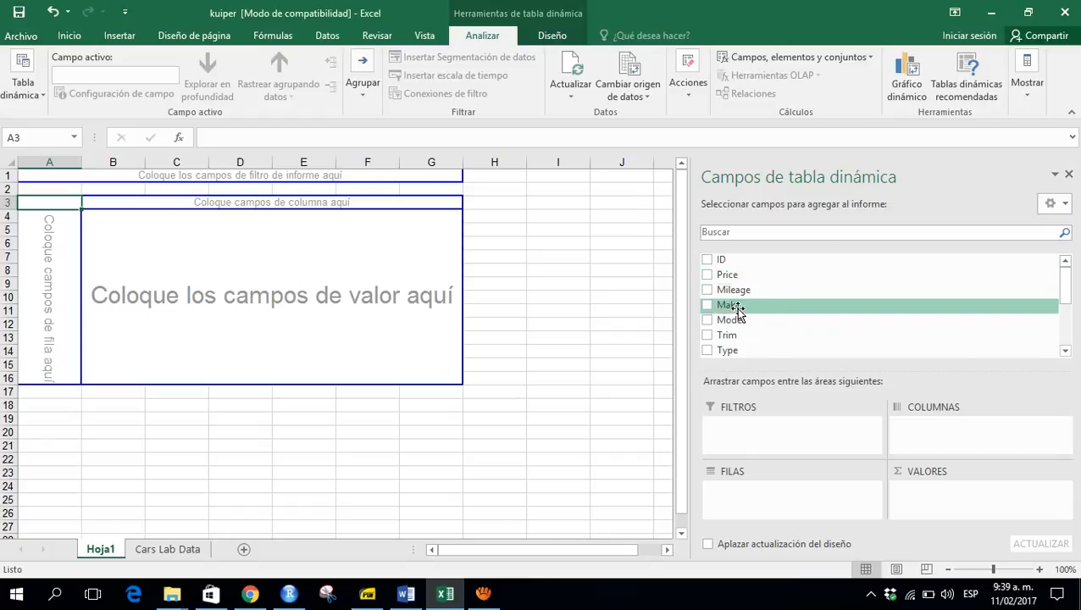
- Scroll through the PivotTable field list to review the available fields
{"action": "left_click", "coordinate": [1065, 352]}
{"action": "left_click", "coordinate": [1066, 353]}
{"action": "left_click", "coordinate": [1066, 354]}
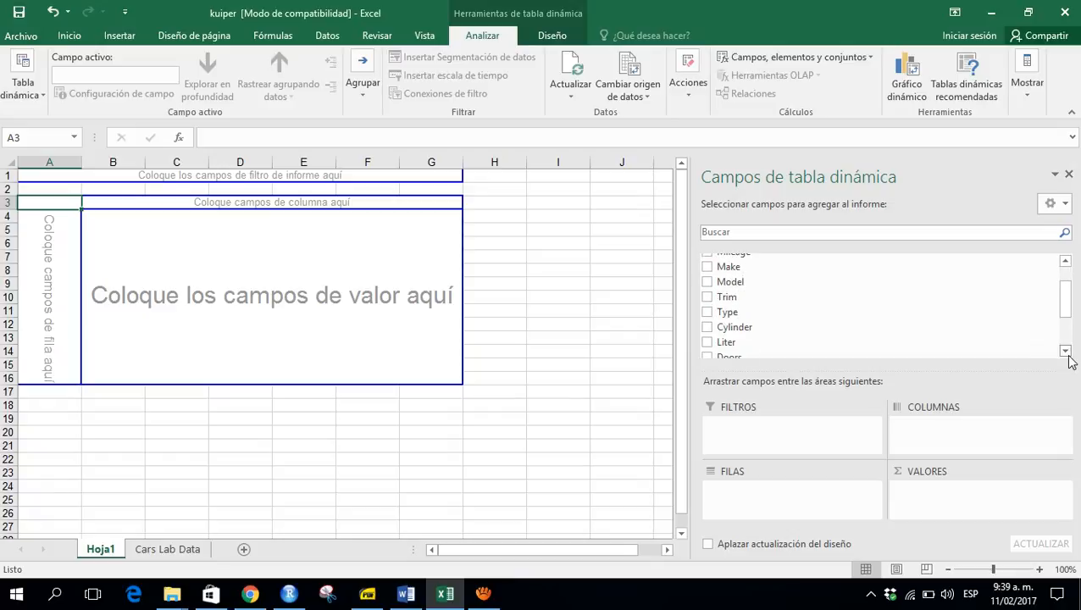
{"action": "left_click", "coordinate": [1066, 353]}
{"action": "left_click", "coordinate": [1067, 354]}
{"action": "left_click", "coordinate": [1067, 354]}
{"action": "left_click", "coordinate": [1066, 353]}
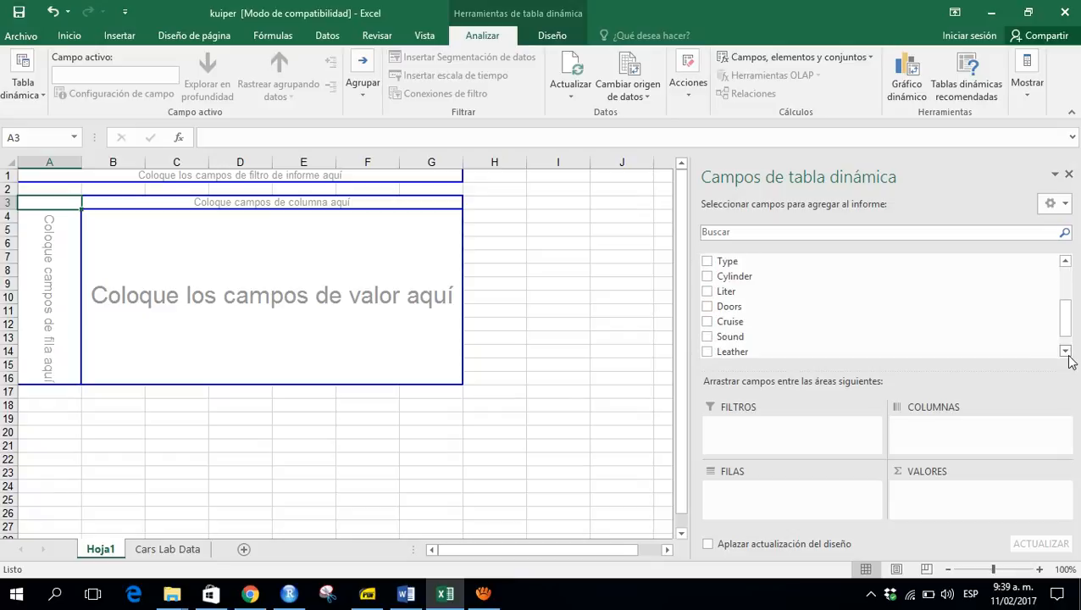
{"action": "left_click", "coordinate": [1066, 353]}
{"action": "left_click", "coordinate": [1067, 354]}
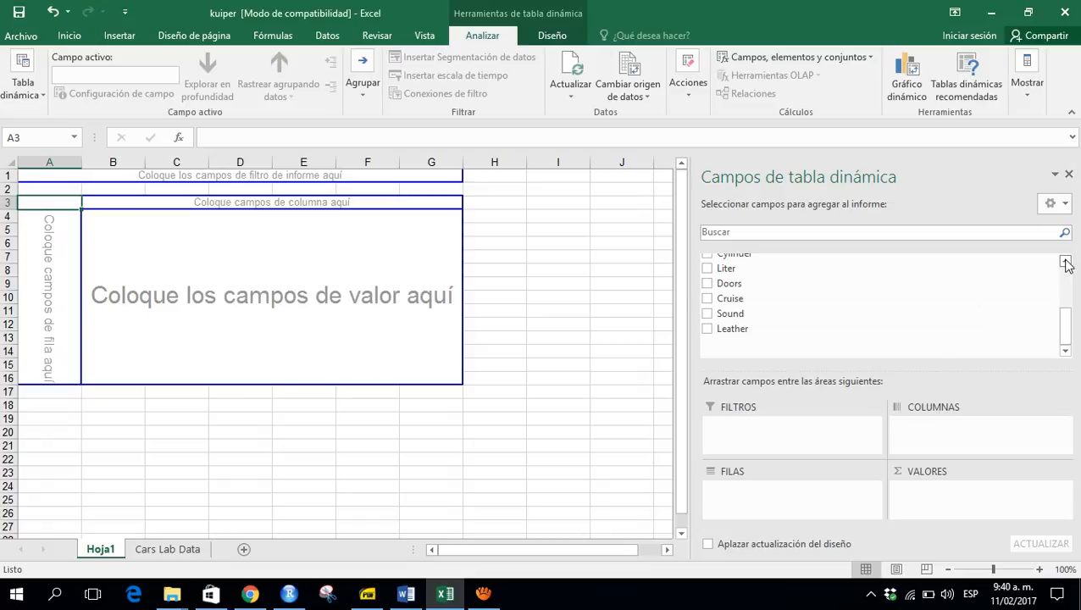
{"action": "left_click_drag", "start_coordinate": [1065, 265], "coordinate": [1066, 264]}
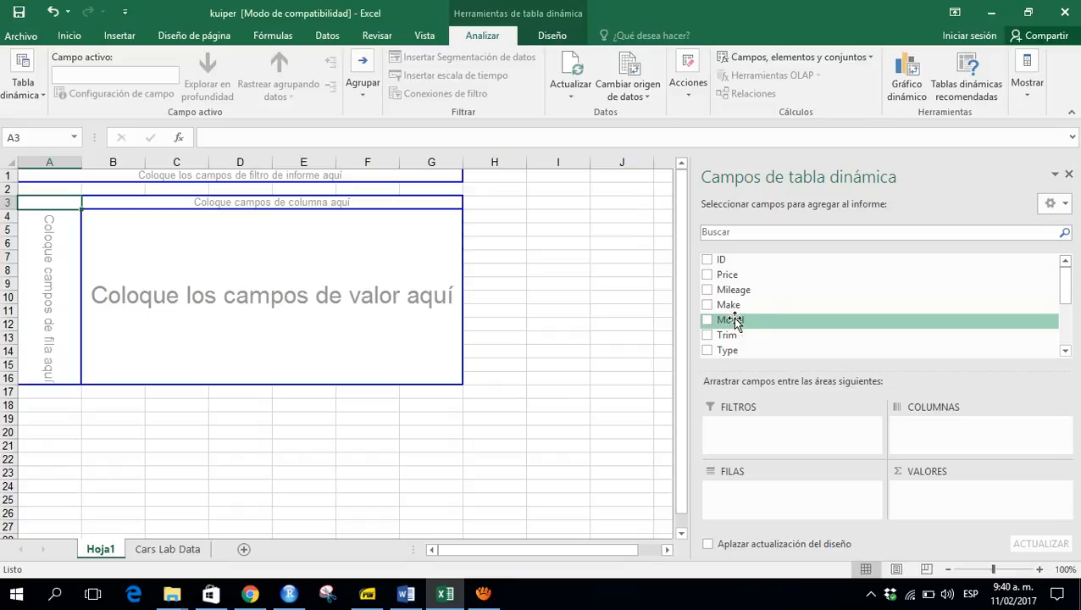
- Place the Model field in the PivotTable rows and the ID field in the values
{"action": "left_click_drag", "start_coordinate": [737, 324], "coordinate": [743, 500]}
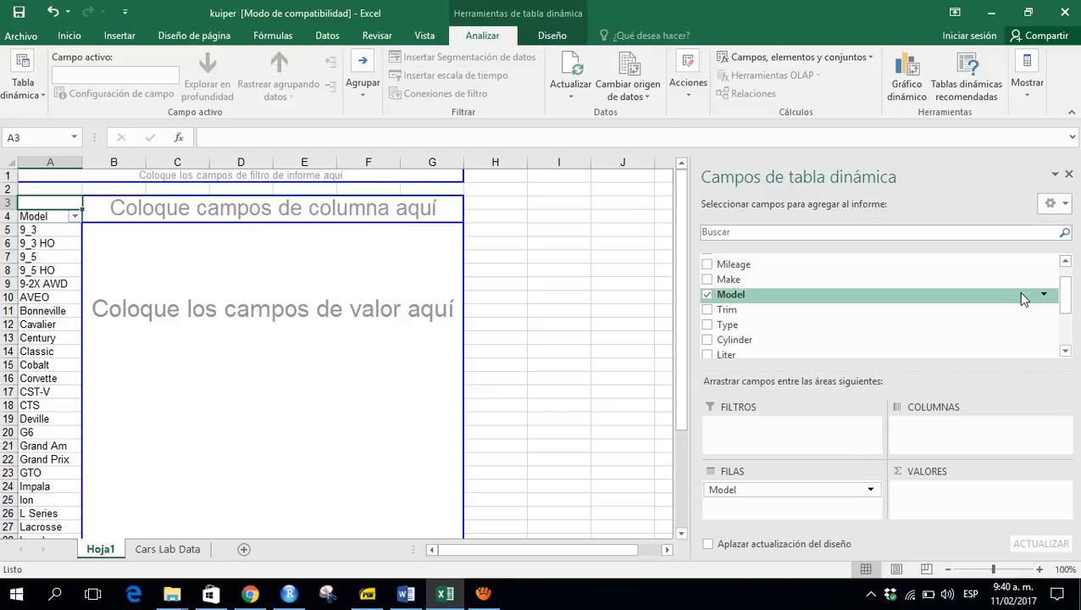
{"action": "left_click", "coordinate": [1064, 261]}
{"action": "left_click", "coordinate": [1065, 262]}
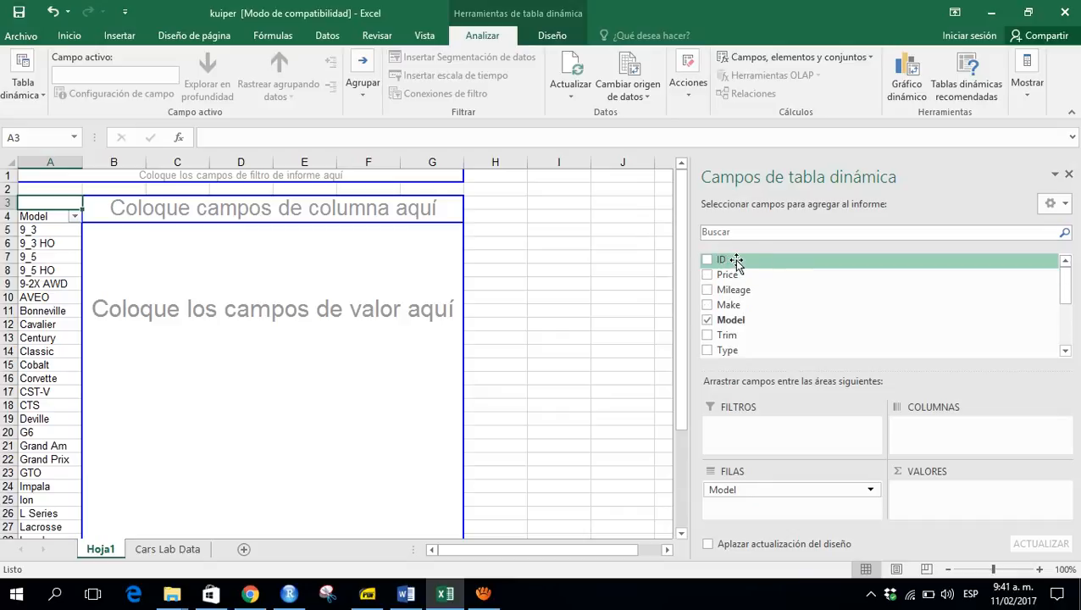
{"action": "left_click_drag", "start_coordinate": [732, 263], "coordinate": [913, 499]}
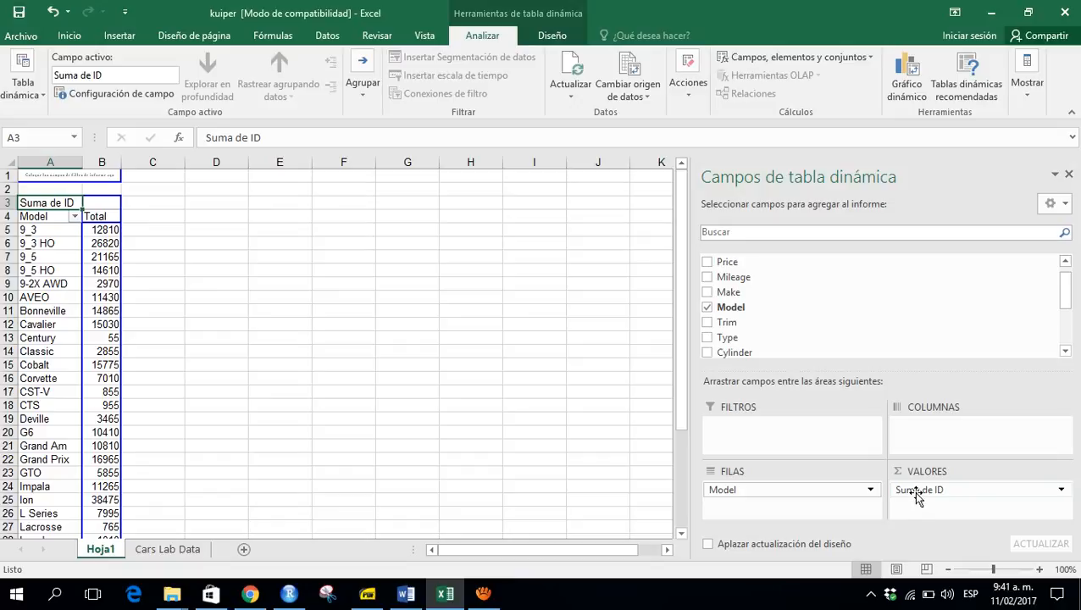
- Change the ID value summary to Cuenta, then undo that change
{"action": "left_click", "coordinate": [917, 498]}
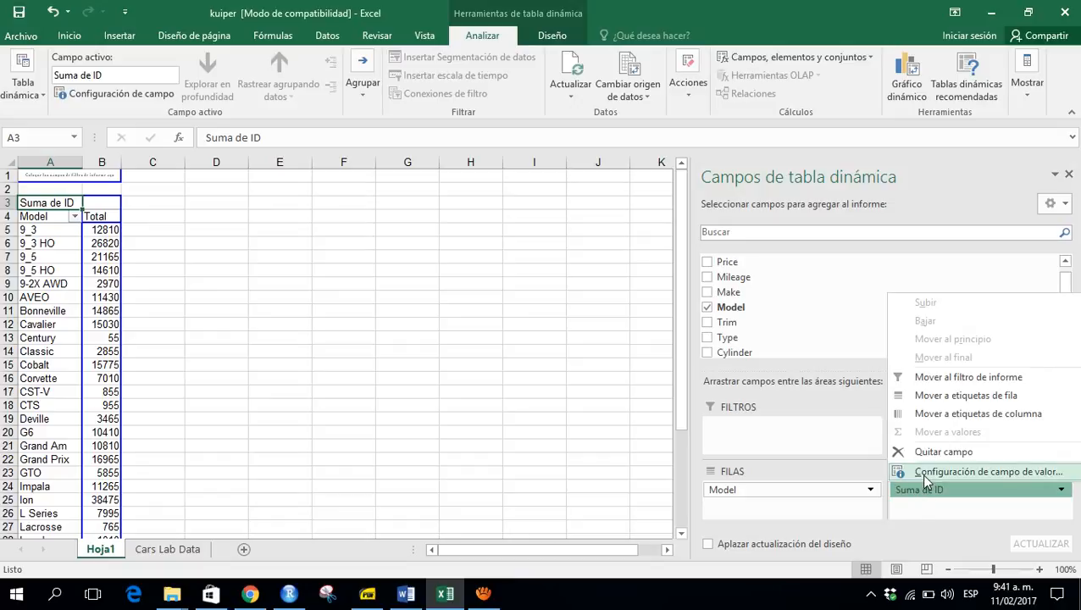
{"action": "left_click", "coordinate": [923, 475]}
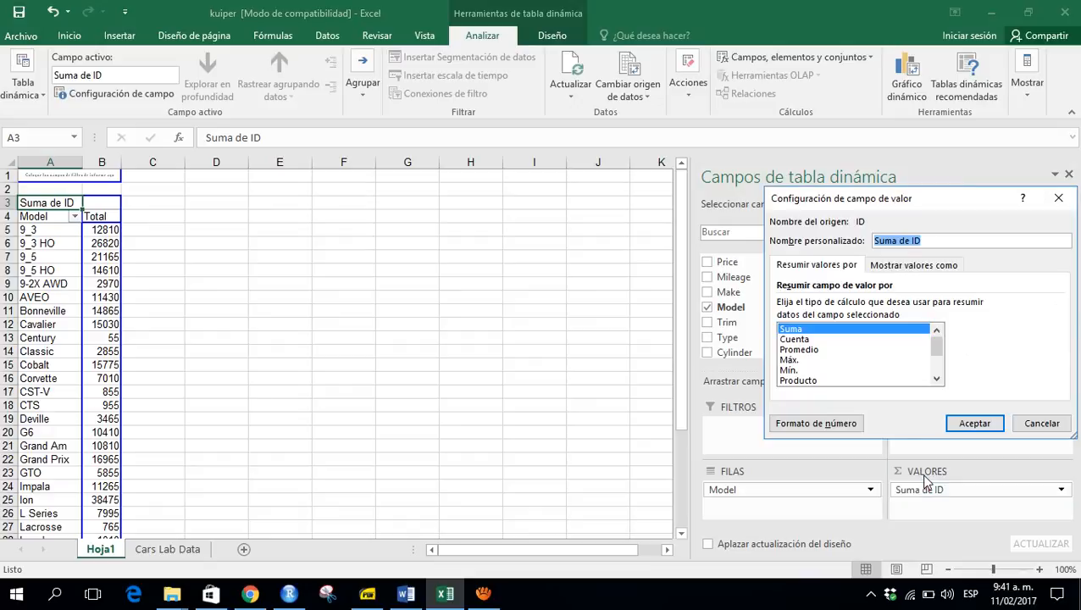
{"action": "left_click", "coordinate": [822, 341]}
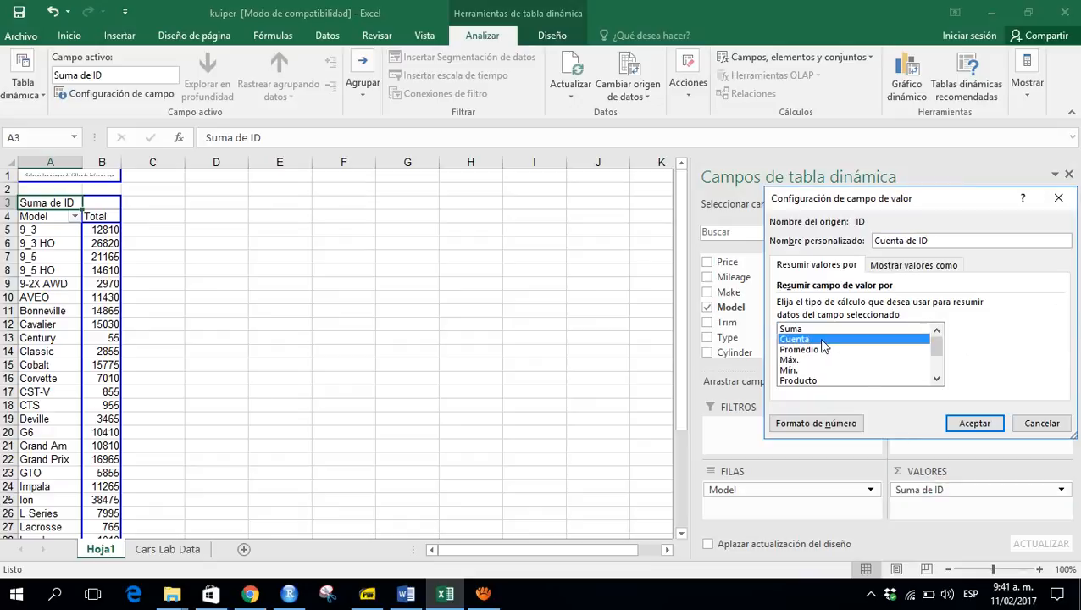
{"action": "left_click", "coordinate": [967, 424]}
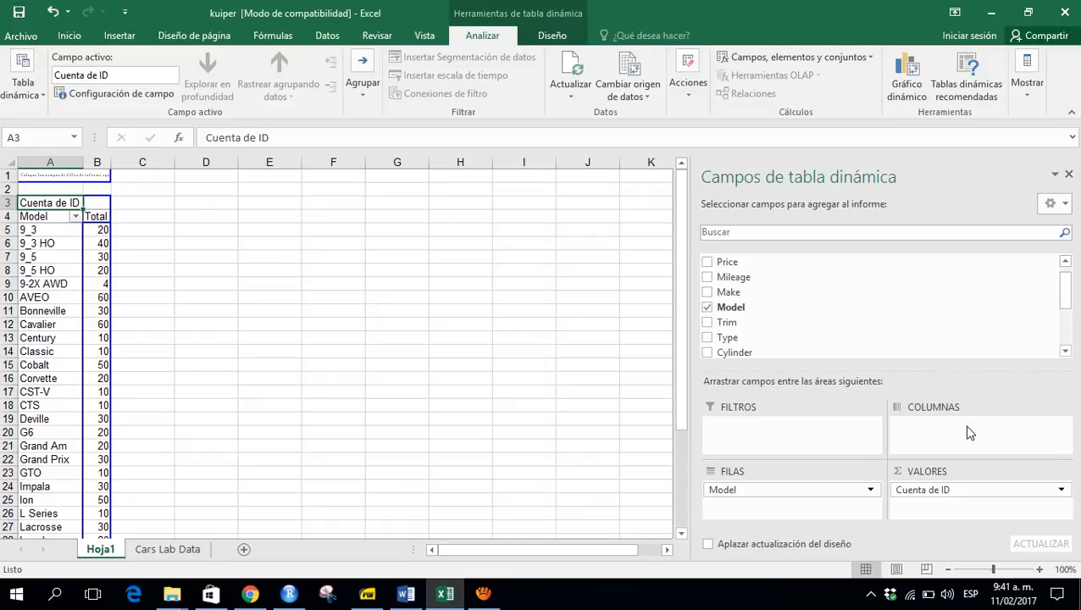
{"action": "key", "text": "ctrl+z"}
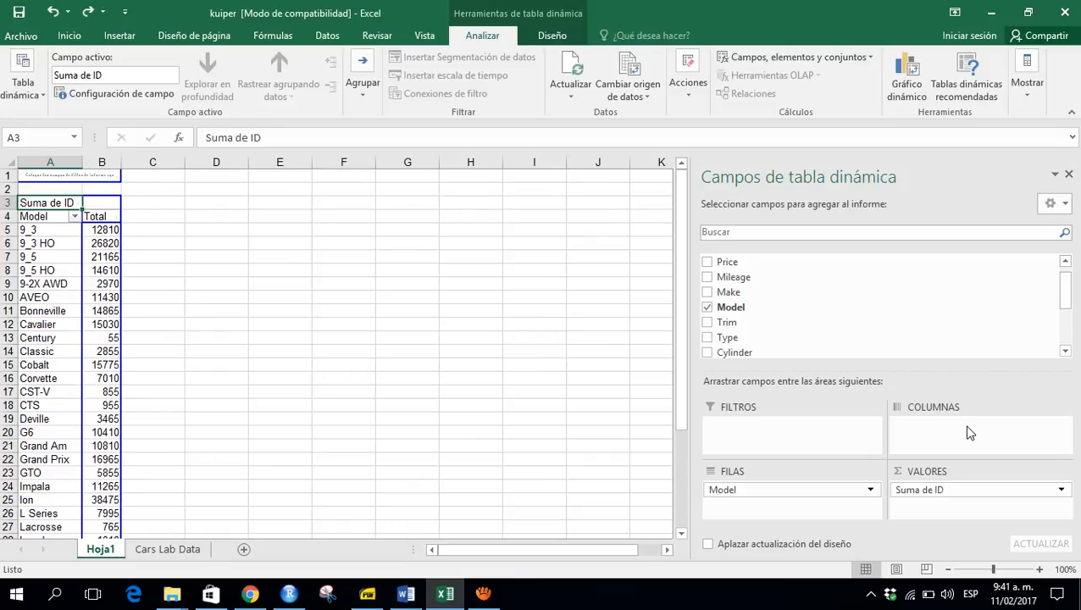
- Set the ID value field to summarize by Cuenta in its value field settings
{"action": "left_click", "coordinate": [936, 496]}
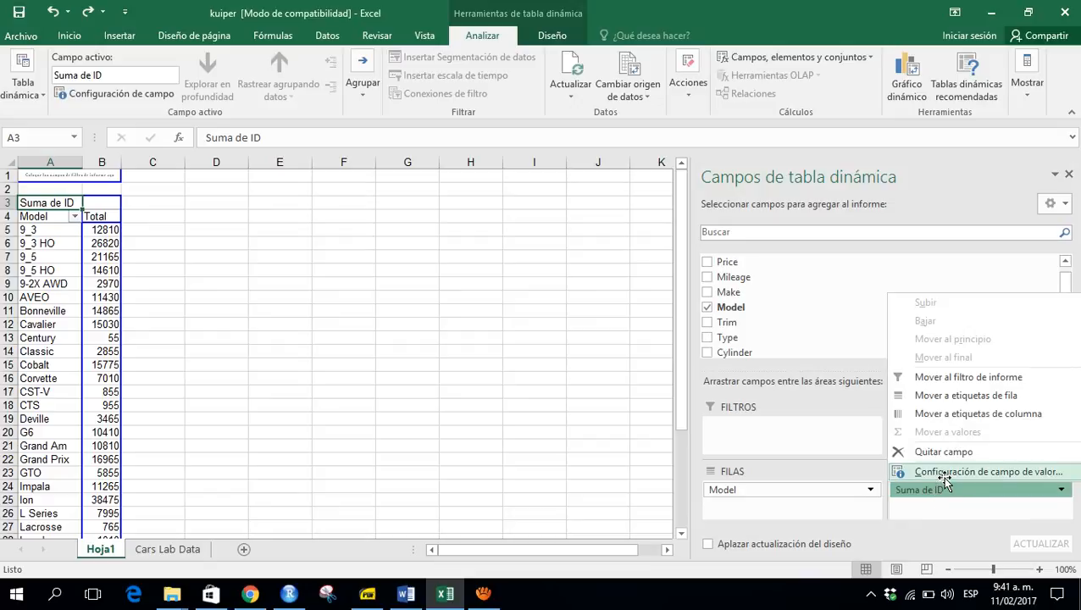
{"action": "left_click", "coordinate": [945, 474]}
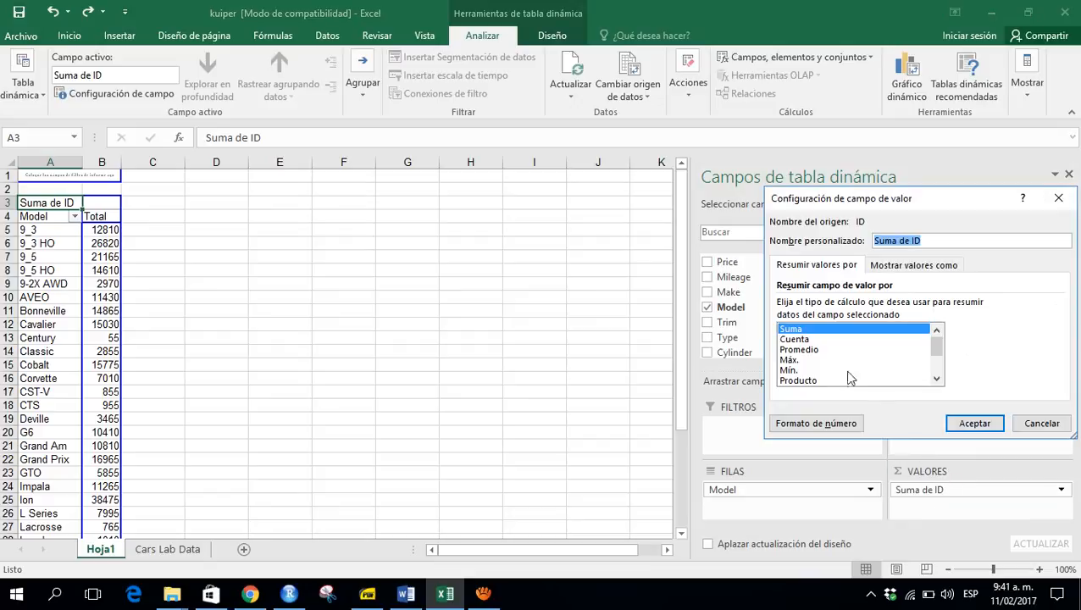
{"action": "left_click", "coordinate": [815, 340]}
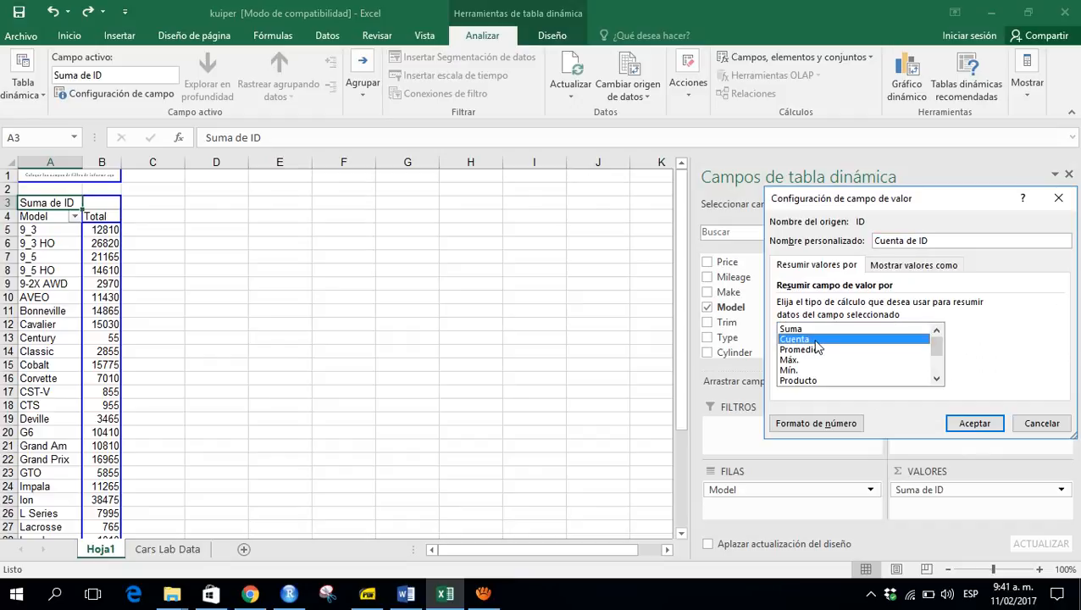
{"action": "left_click", "coordinate": [974, 424]}
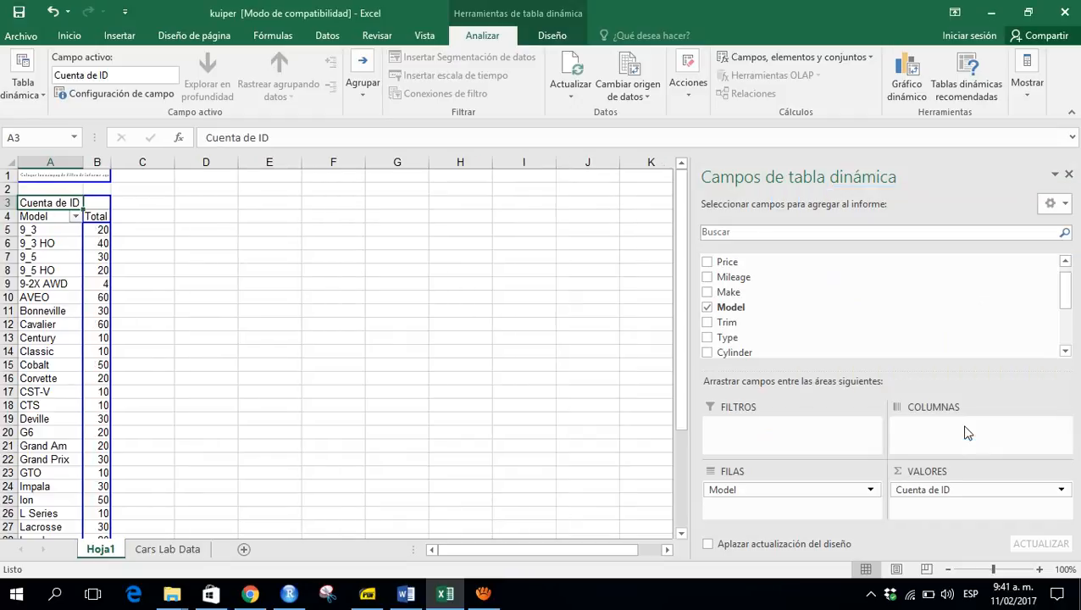
- Browse the per-model counts in the PivotTable down to the grand total
{"action": "left_click", "coordinate": [95, 234]}
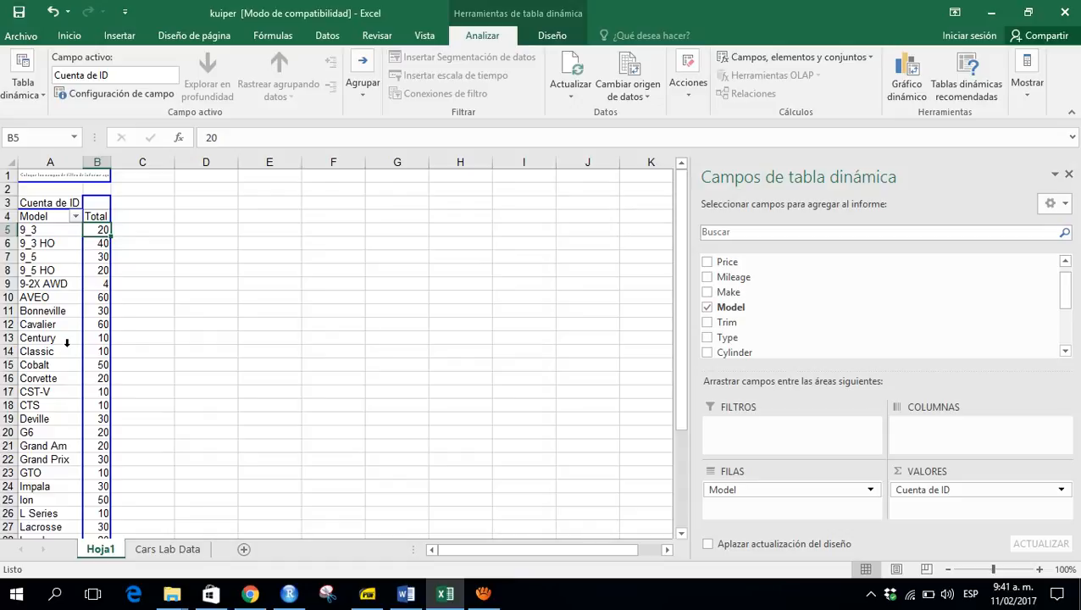
{"action": "key", "text": "Left"}
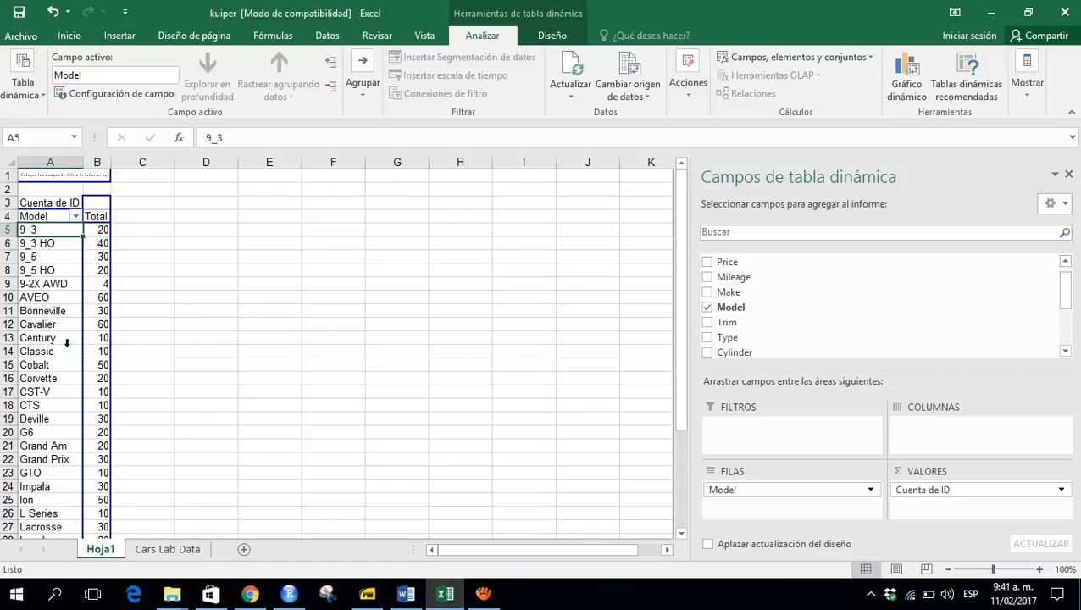
{"action": "key", "text": "Down"}
{"action": "key", "text": "Down"}
{"action": "key", "text": "Down"}
{"action": "key", "text": "Down"}
{"action": "key", "text": "Down"}
{"action": "key", "text": "Down"}
{"action": "key", "text": "Down"}
{"action": "key", "text": "Down"}
{"action": "key", "text": "Down"}
{"action": "key", "text": "Down"}
{"action": "key", "text": "Down"}
{"action": "key", "text": "Down"}
{"action": "key", "text": "Down"}
{"action": "key", "text": "Down"}
{"action": "key", "text": "Down"}
{"action": "key", "text": "Down"}
{"action": "key", "text": "Down"}
{"action": "key", "text": "Down"}
{"action": "key", "text": "Down"}
{"action": "key", "text": "Down"}
{"action": "key", "text": "Down"}
{"action": "key", "text": "Down"}
{"action": "key", "text": "Down"}
{"action": "key", "text": "Down"}
{"action": "key", "text": "Down"}
{"action": "key", "text": "Down"}
{"action": "key", "text": "Down"}
{"action": "key", "text": "Down"}
{"action": "key", "text": "Down"}
{"action": "key", "text": "Down"}
{"action": "key", "text": "Down"}
{"action": "key", "text": "Down"}
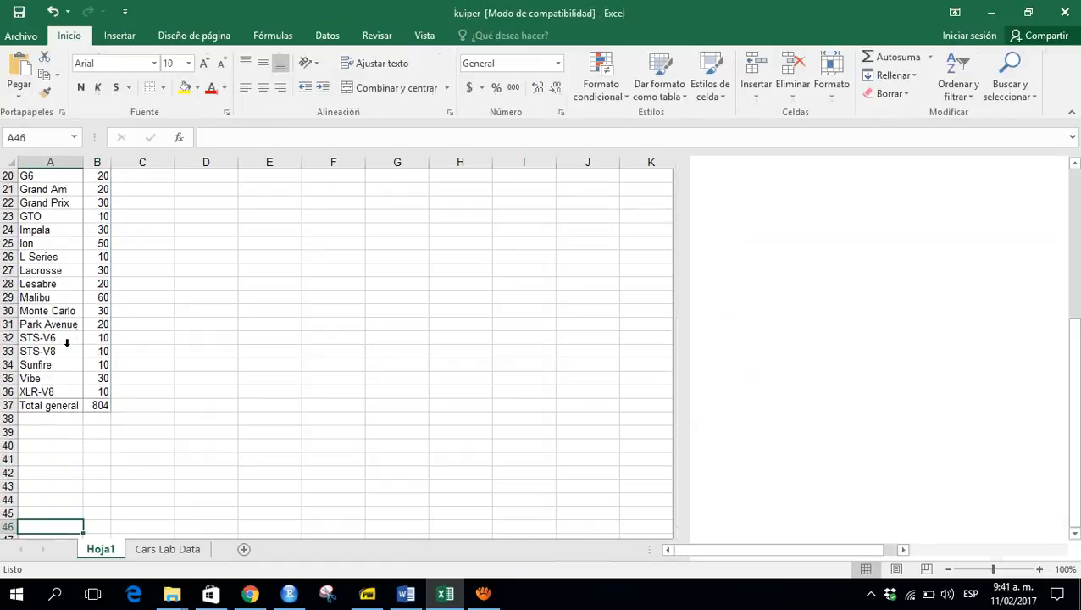
{"action": "key", "text": "Up"}
{"action": "key", "text": "Up"}
{"action": "key", "text": "Up"}
{"action": "key", "text": "Up"}
{"action": "key", "text": "Up"}
{"action": "key", "text": "Up"}
{"action": "key", "text": "Up"}
{"action": "key", "text": "Up"}
{"action": "key", "text": "Up"}
{"action": "key", "text": "Up"}
{"action": "key", "text": "Up"}
{"action": "key", "text": "Up"}
{"action": "key", "text": "Up"}
{"action": "key", "text": "Up"}
{"action": "key", "text": "Up"}
{"action": "key", "text": "Up"}
{"action": "key", "text": "Up"}
{"action": "key", "text": "Up"}
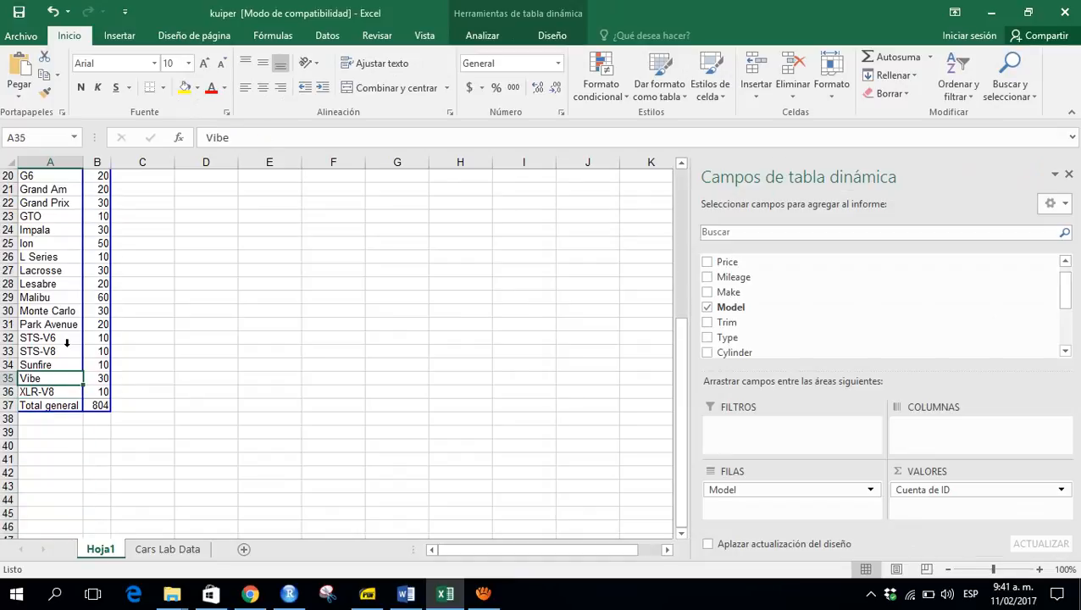
- Select and copy the PivotTable's Model and count columns from the header down to the grand total
{"action": "key", "text": "Up"}
{"action": "key", "text": "Up"}
{"action": "key", "text": "Up"}
{"action": "key", "text": "Up"}
{"action": "key", "text": "Up"}
{"action": "key", "text": "Up"}
{"action": "key", "text": "Up"}
{"action": "key", "text": "Up"}
{"action": "key", "text": "Up"}
{"action": "key", "text": "Up"}
{"action": "key", "text": "Up"}
{"action": "key", "text": "Up"}
{"action": "key", "text": "Up"}
{"action": "key", "text": "Up"}
{"action": "key", "text": "Up"}
{"action": "key", "text": "Up"}
{"action": "key", "text": "Up"}
{"action": "key", "text": "Up"}
{"action": "key", "text": "Up"}
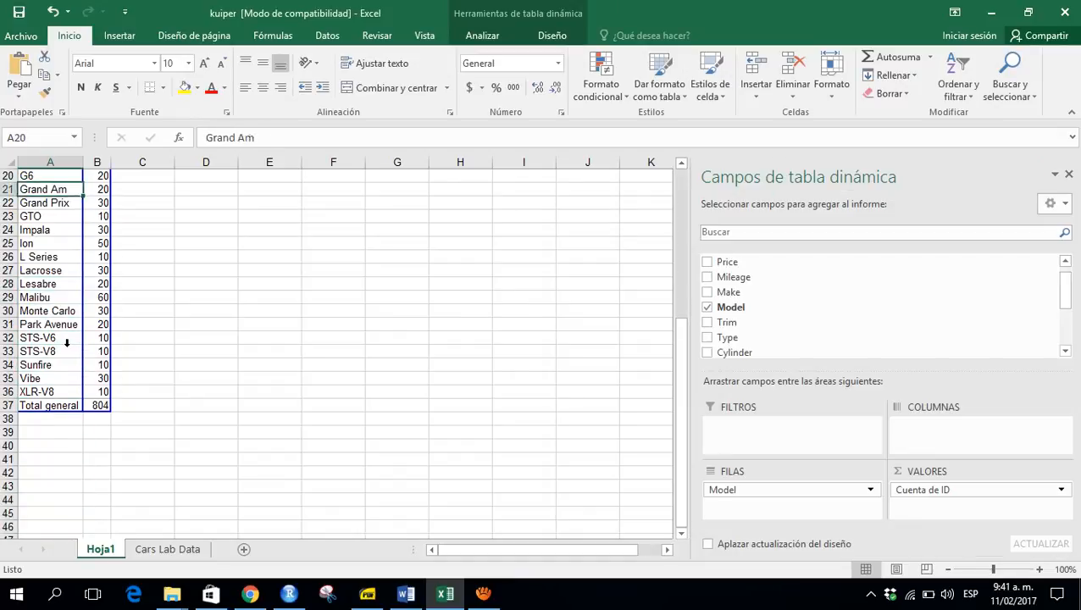
{"action": "key", "text": "Up"}
{"action": "key", "text": "Up"}
{"action": "key", "text": "Up"}
{"action": "key", "text": "Up"}
{"action": "key", "text": "Up"}
{"action": "key", "text": "Up"}
{"action": "key", "text": "Up"}
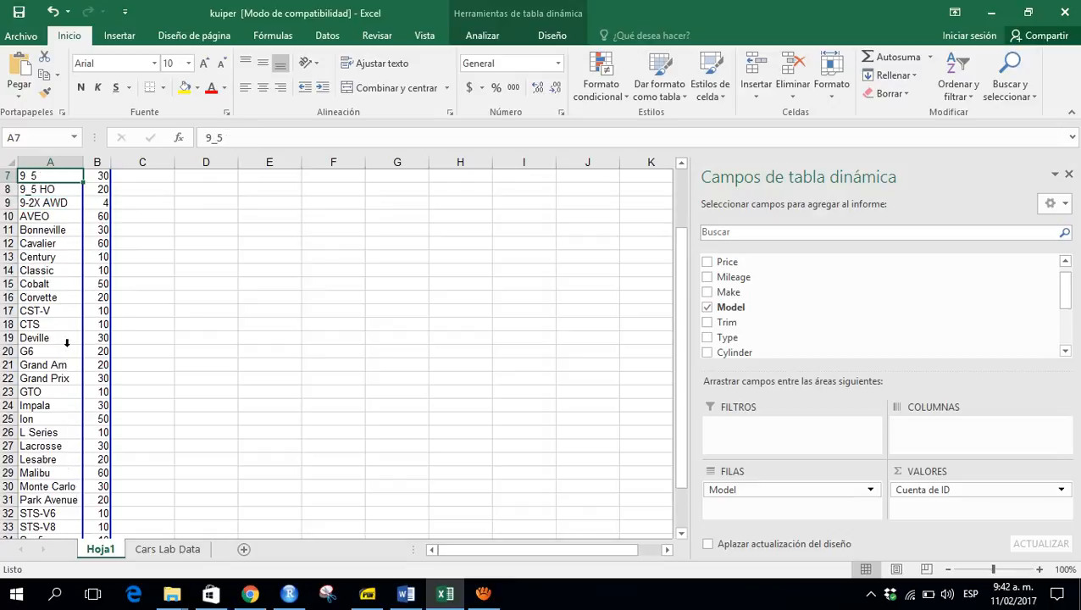
{"action": "key", "text": "Down"}
{"action": "key", "text": "Down"}
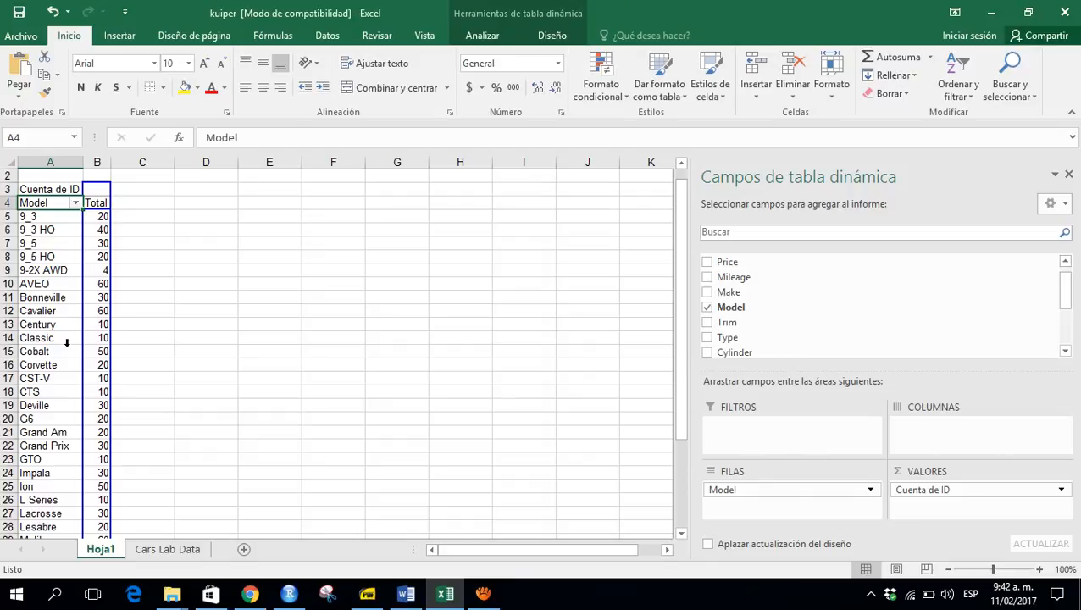
{"action": "key", "text": "Up"}
{"action": "key", "text": "Down"}
{"action": "key", "text": "shift+Right"}
{"action": "key", "text": "End"}
{"action": "key", "text": "shift+Down"}
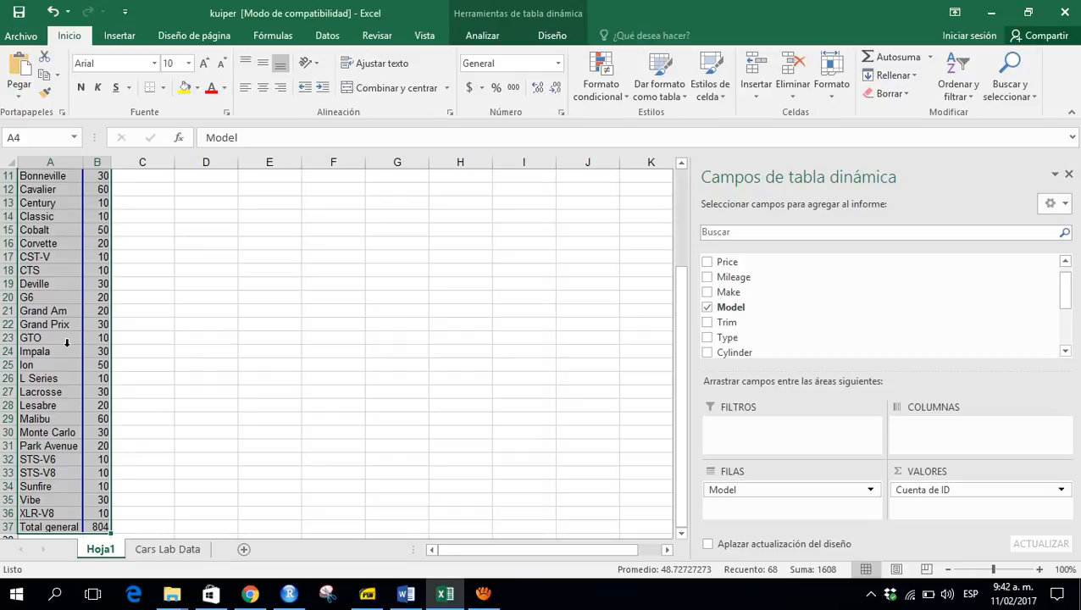
{"action": "key", "text": "ctrl+c"}
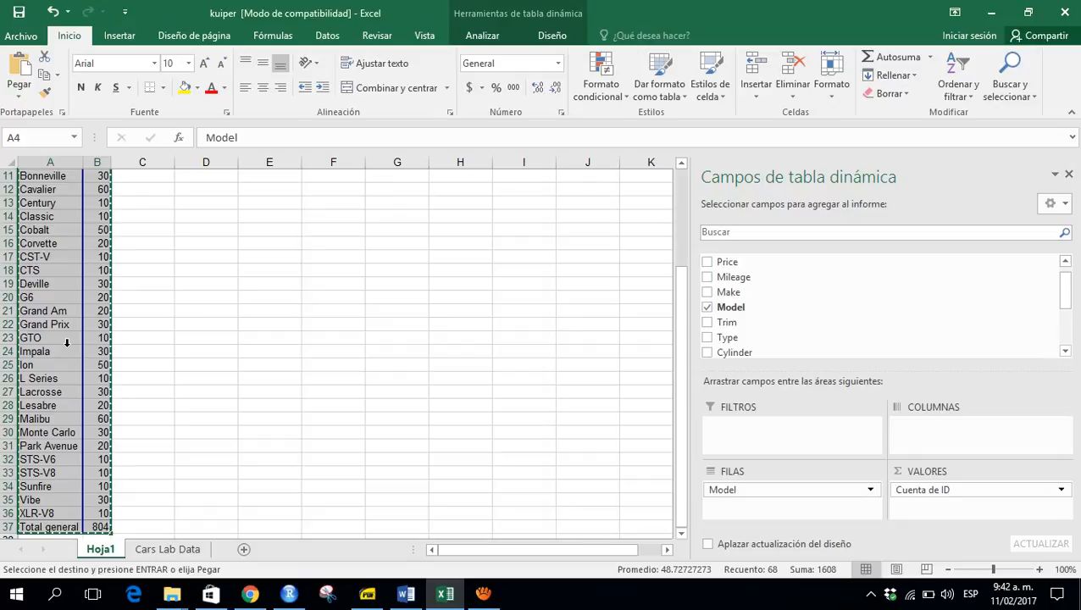
- Add a new sheet and paste the copied table into it as values only
{"action": "left_click", "coordinate": [243, 549]}
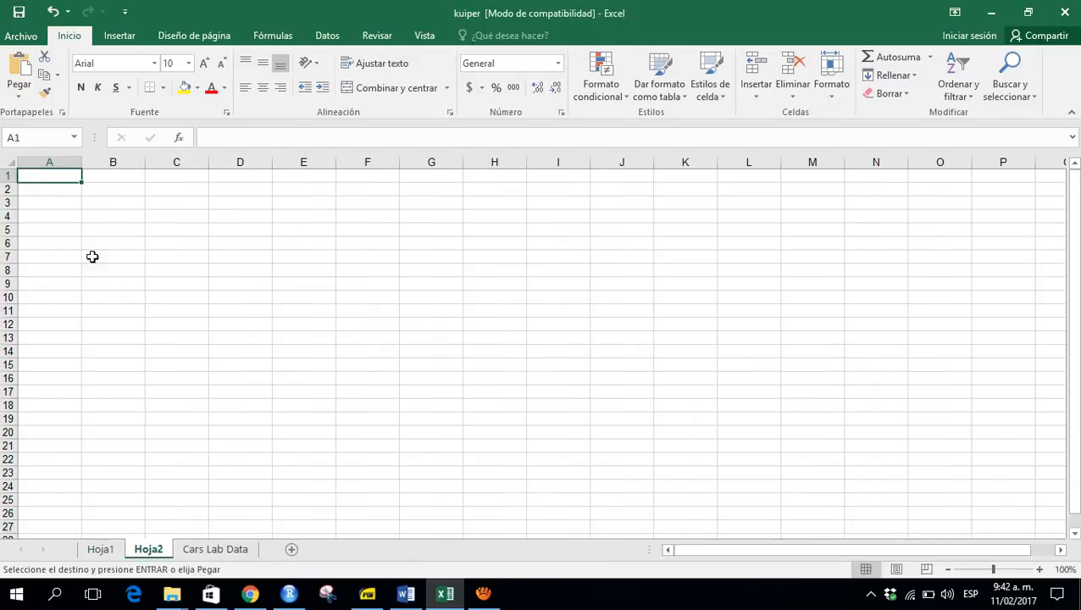
{"action": "right_click", "coordinate": [47, 175]}
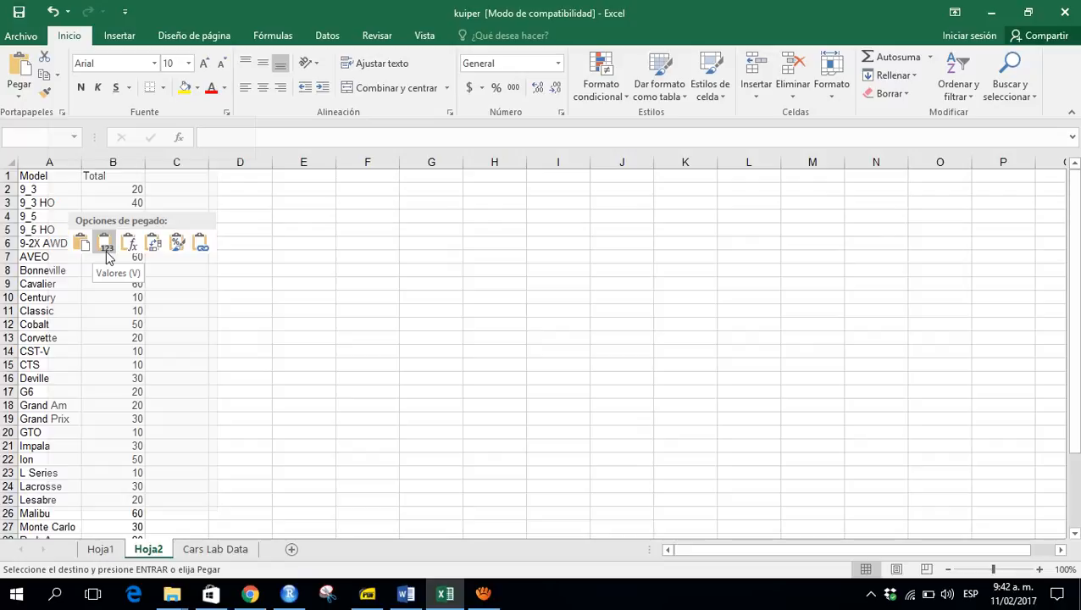
{"action": "left_click", "coordinate": [105, 246]}
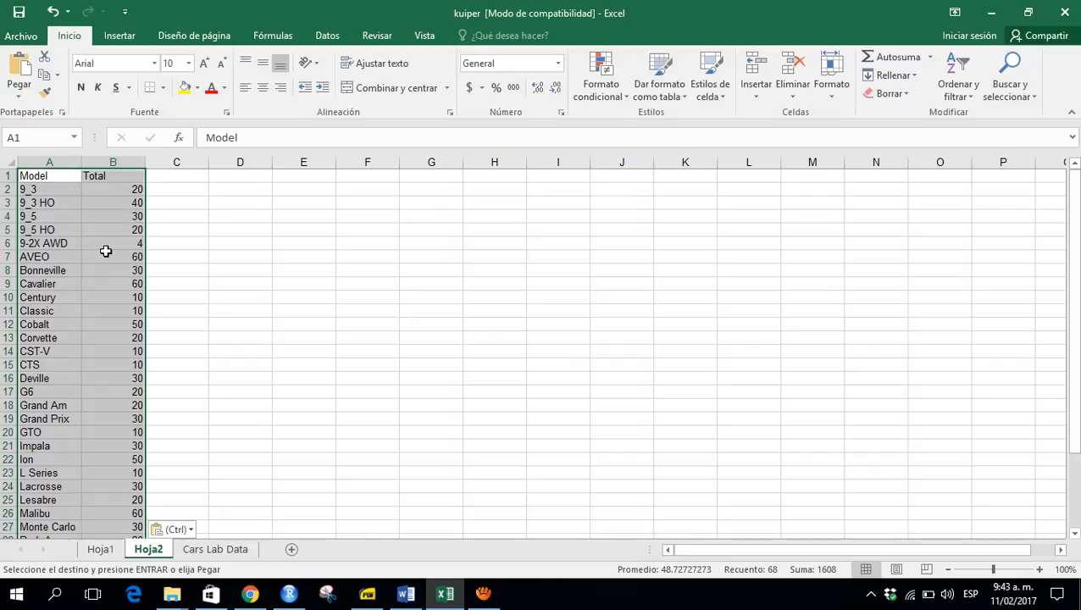
- Rename the count column header to Frecuencias Absolutas
{"action": "key", "text": "Up"}
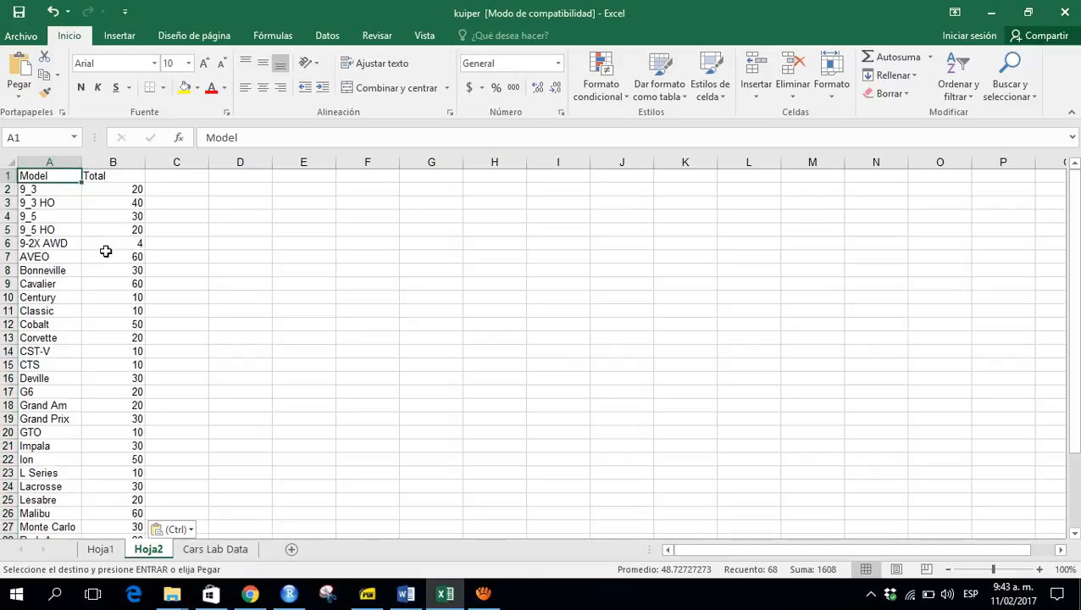
{"action": "key", "text": "Right"}
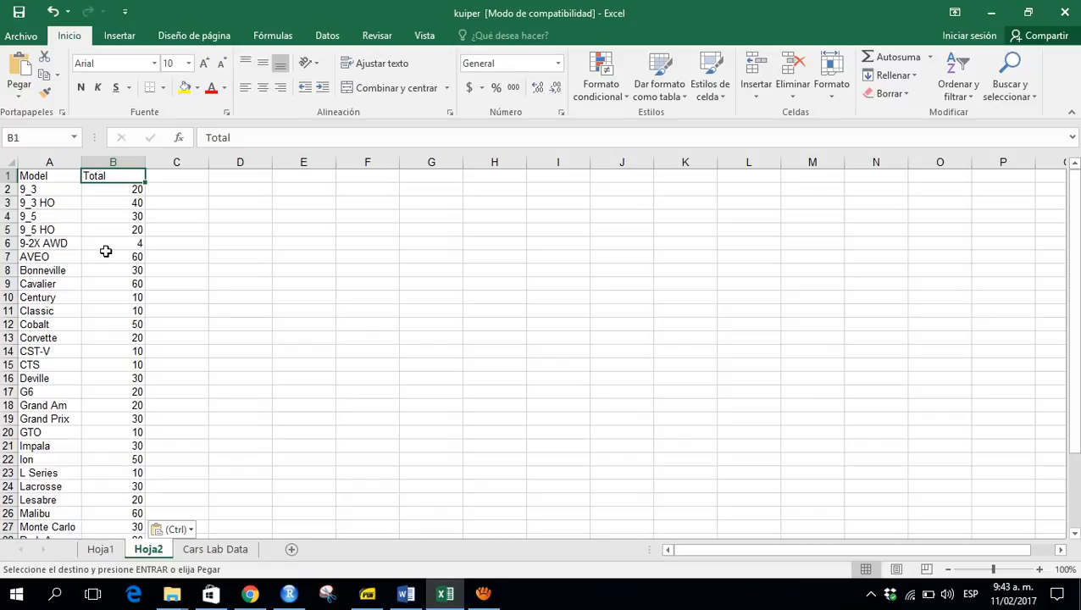
{"action": "type", "text": "Frec"}
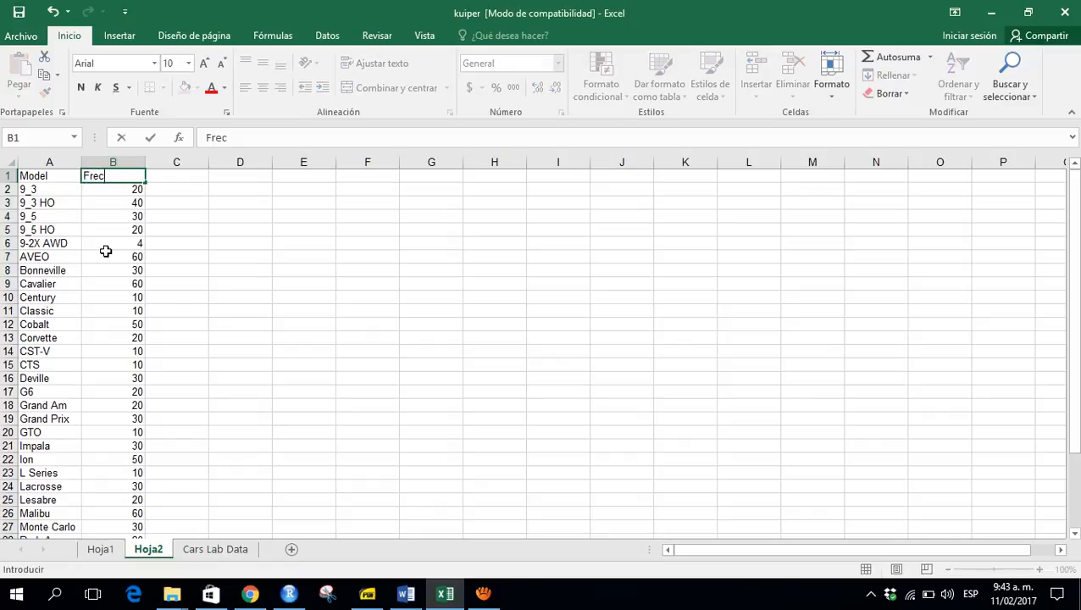
{"action": "type", "text": "uencias"}
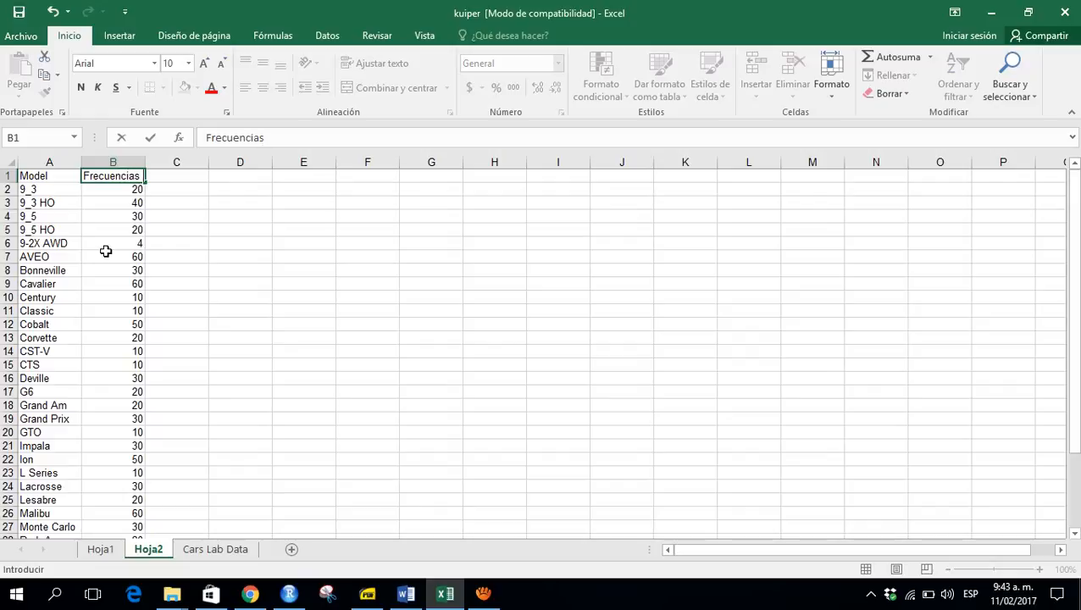
{"action": "type", "text": " Absolutas"}
{"action": "key", "text": "Return"}
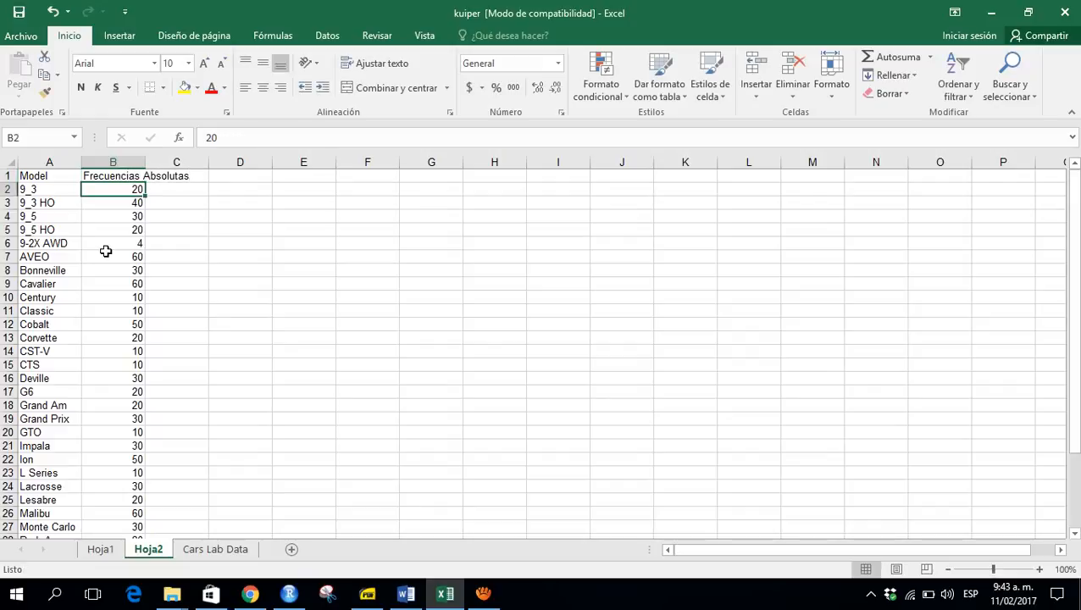
- Autofit column B's width to fit the Frecuencias Absolutas header
{"action": "left_click", "coordinate": [1040, 571]}
{"action": "left_click", "coordinate": [1041, 570]}
{"action": "left_click", "coordinate": [1041, 570]}
{"action": "left_click", "coordinate": [1041, 570]}
{"action": "left_click", "coordinate": [1040, 570]}
{"action": "left_click", "coordinate": [1040, 571]}
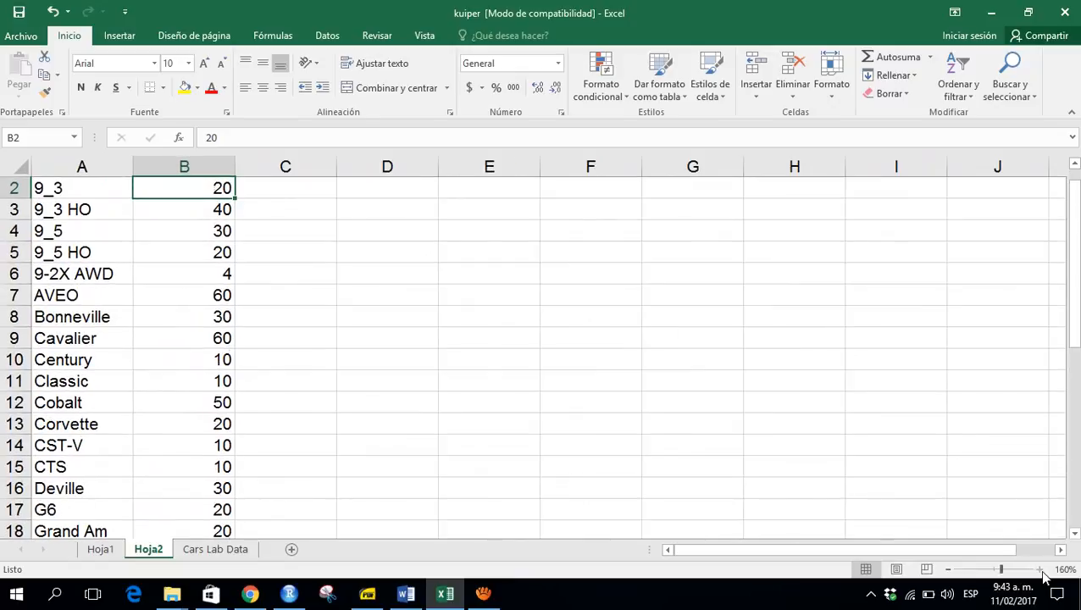
{"action": "left_click_drag", "start_coordinate": [1074, 330], "coordinate": [1073, 306]}
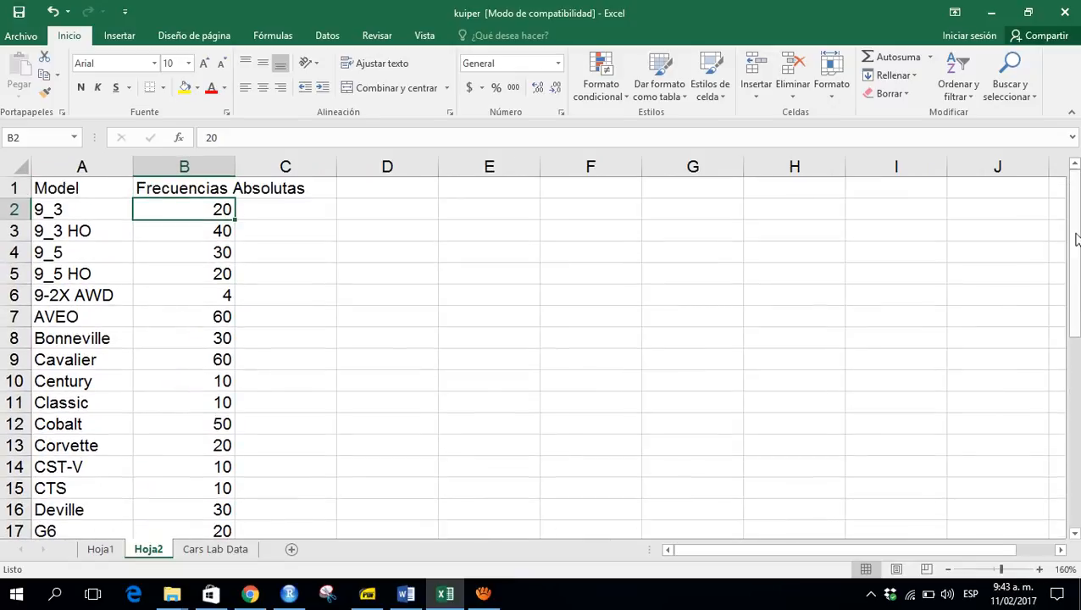
{"action": "left_click", "coordinate": [449, 190]}
{"action": "right_click", "coordinate": [449, 190]}
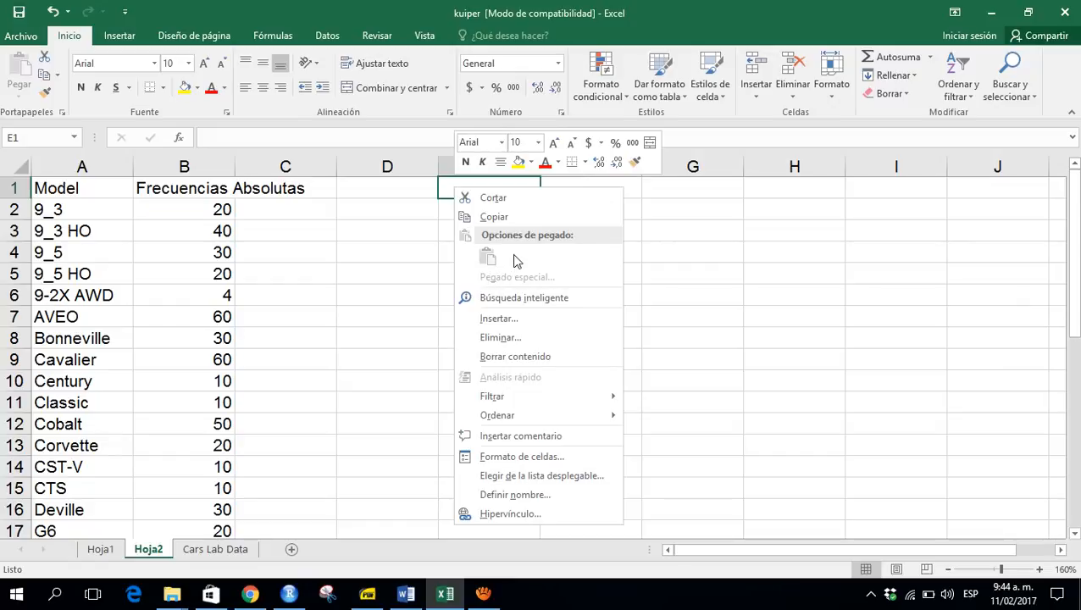
{"action": "left_click", "coordinate": [168, 194]}
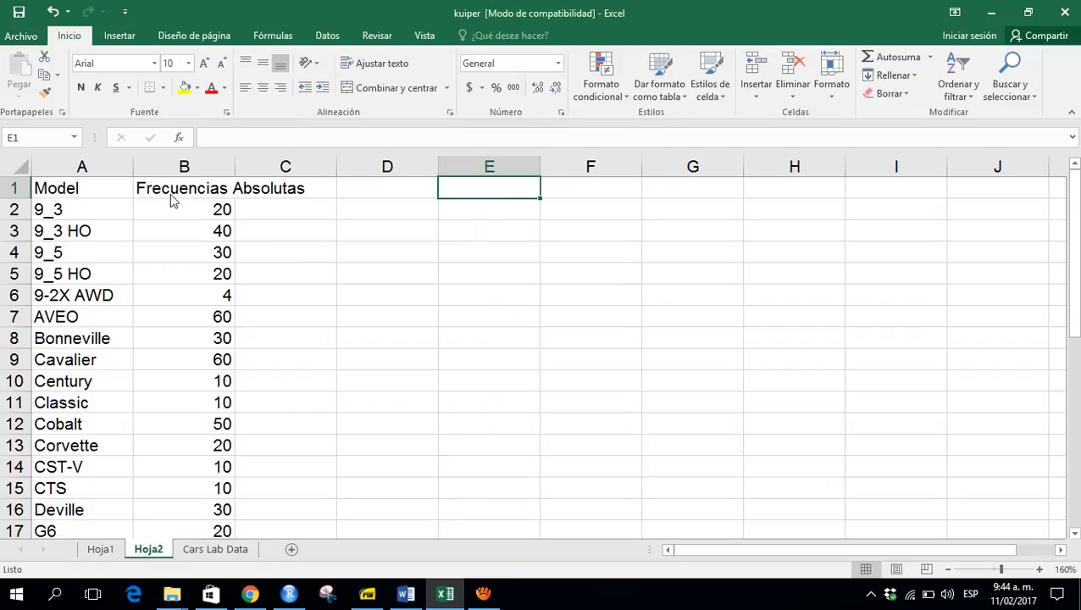
{"action": "left_click", "coordinate": [186, 188]}
{"action": "left_click_drag", "start_coordinate": [236, 167], "coordinate": [235, 167]}
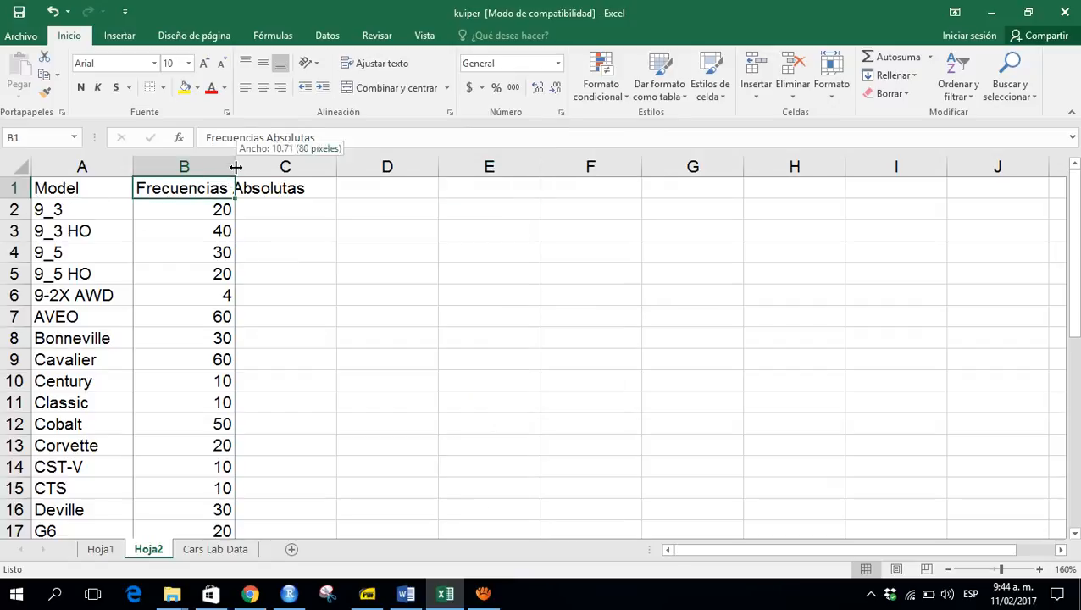
{"action": "double_click", "coordinate": [236, 167]}
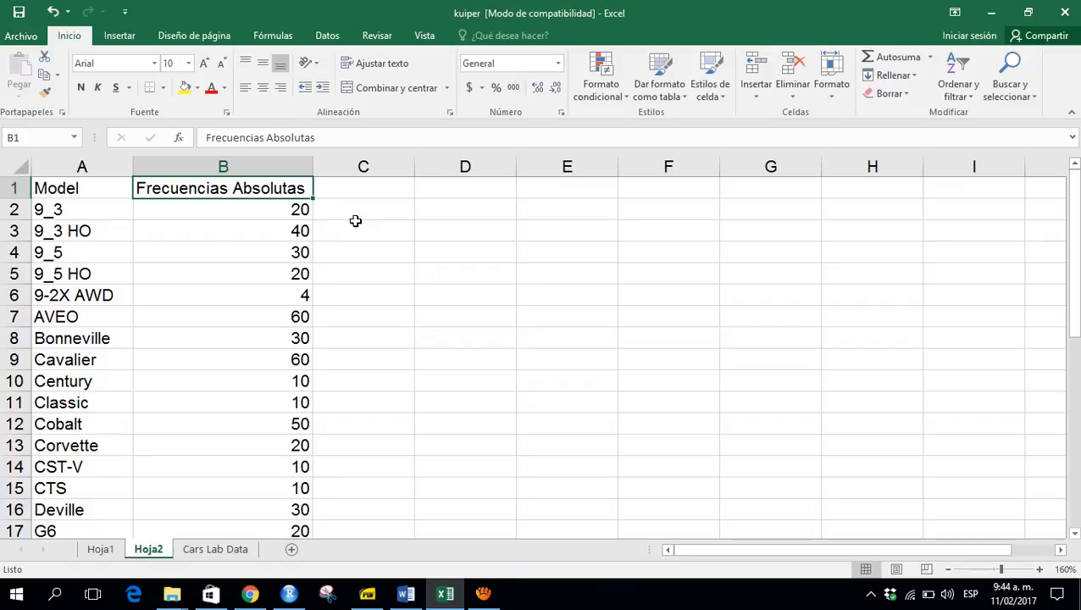
- Enter the header Frecuencias Relativas in the next column
{"action": "key", "text": "Right"}
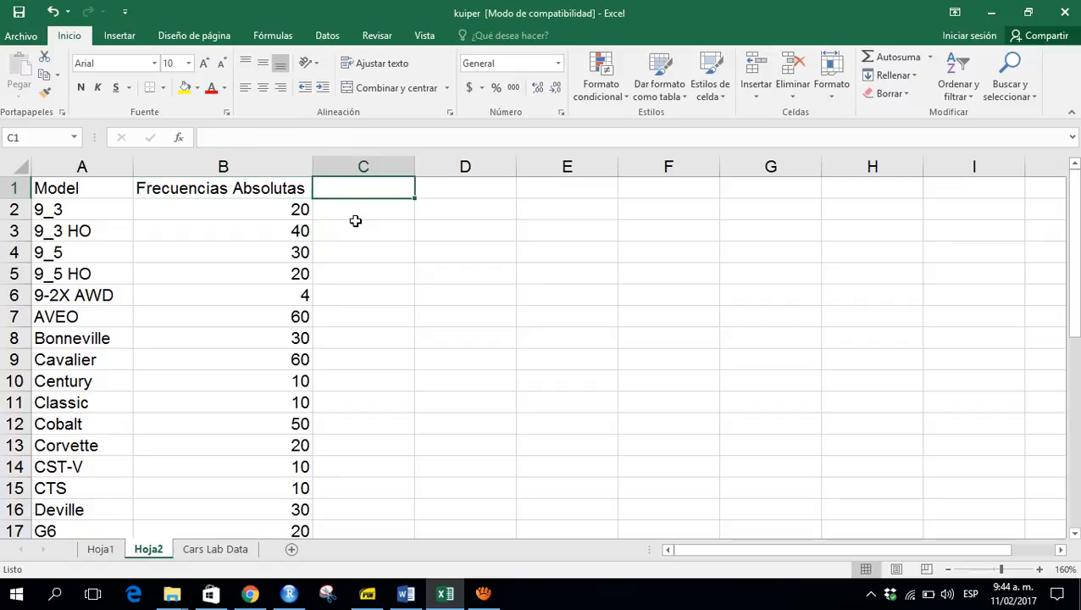
{"action": "type", "text": "Frecuencias "}
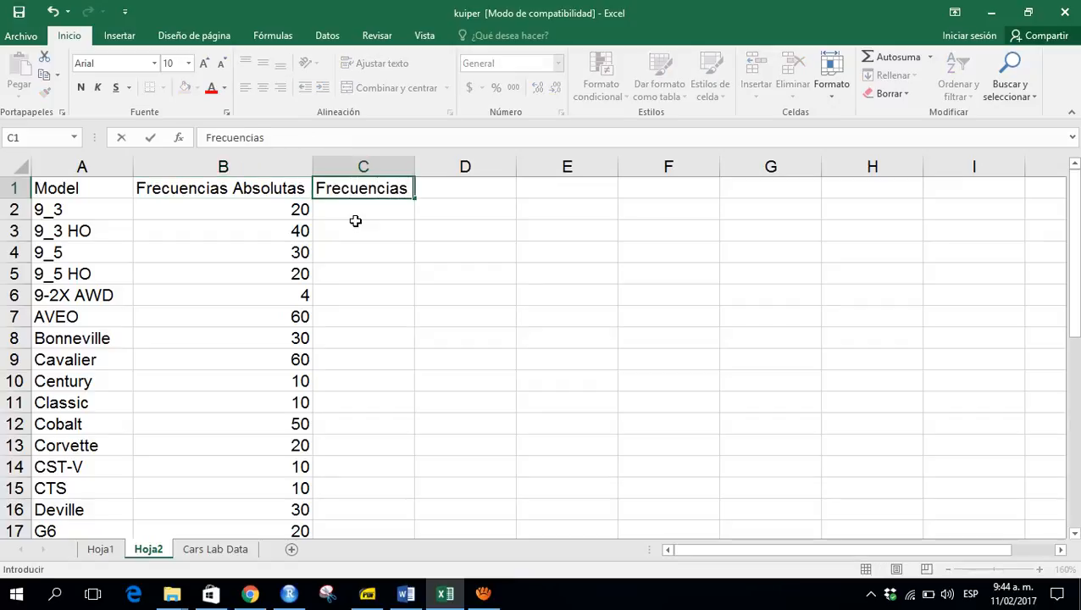
{"action": "type", "text": "Relatovas"}
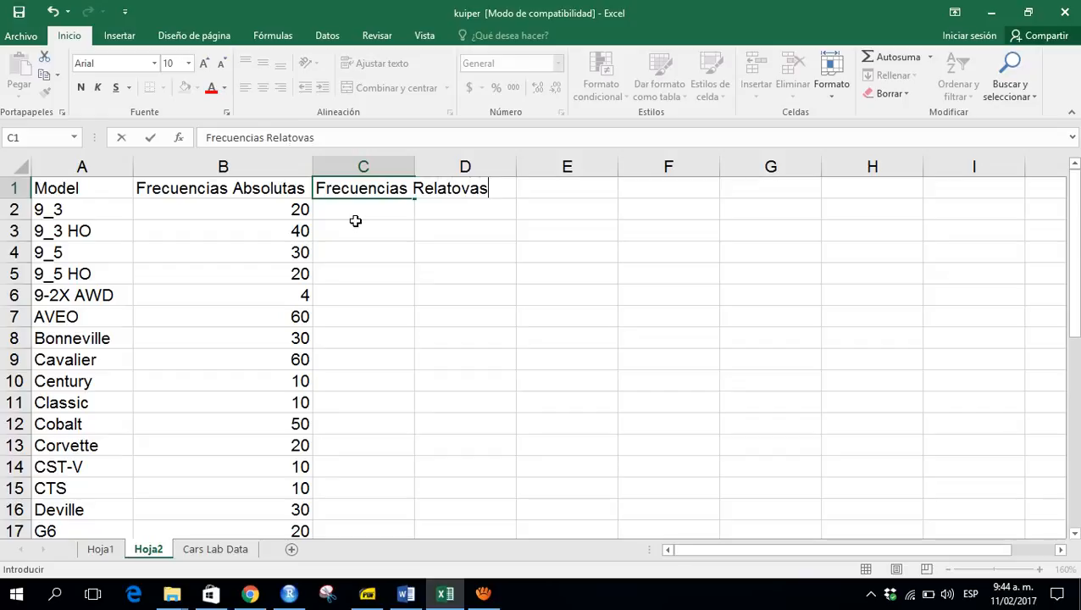
{"action": "key", "text": "BackSpace"}
{"action": "key", "text": "BackSpace"}
{"action": "key", "text": "BackSpace"}
{"action": "key", "text": "BackSpace"}
{"action": "type", "text": "ivas"}
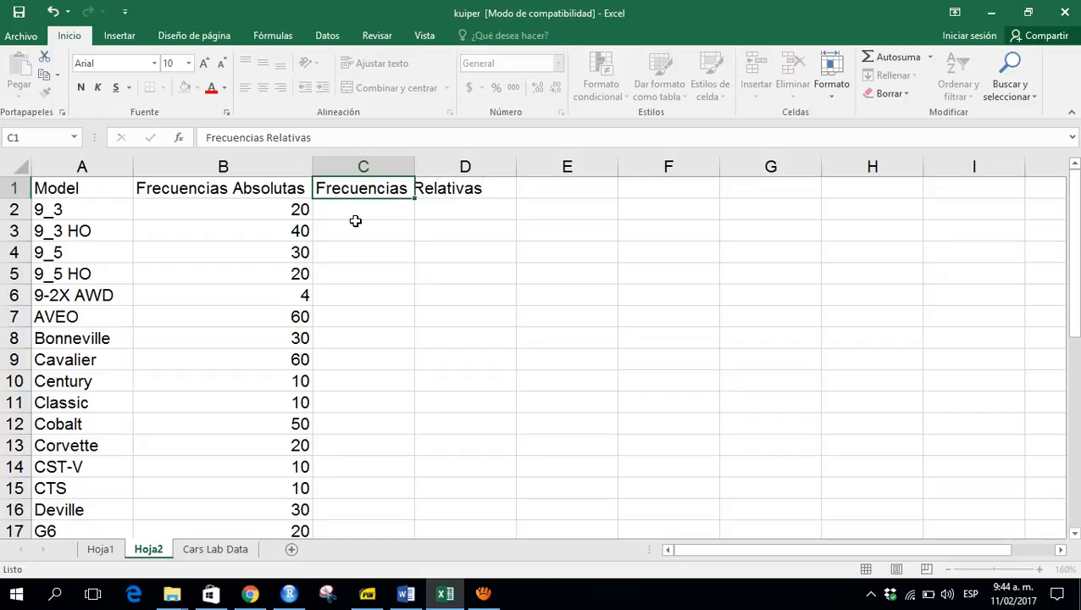
{"action": "key", "text": "Return"}
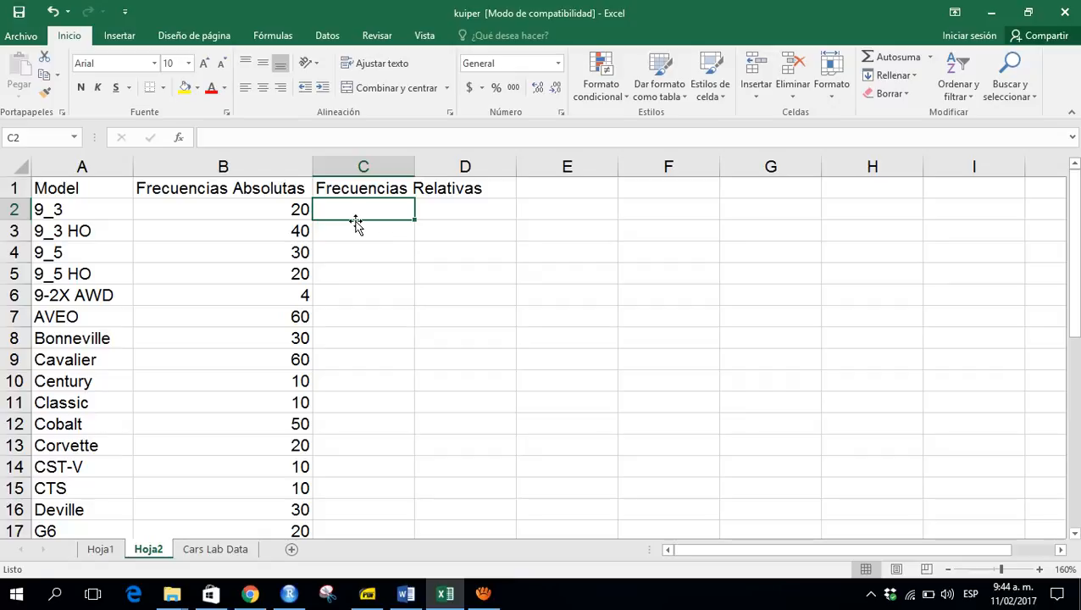
- Enter the formula =B2/$B$34 for the first model's relative frequency and fill it down the column
{"action": "type", "text": "="}
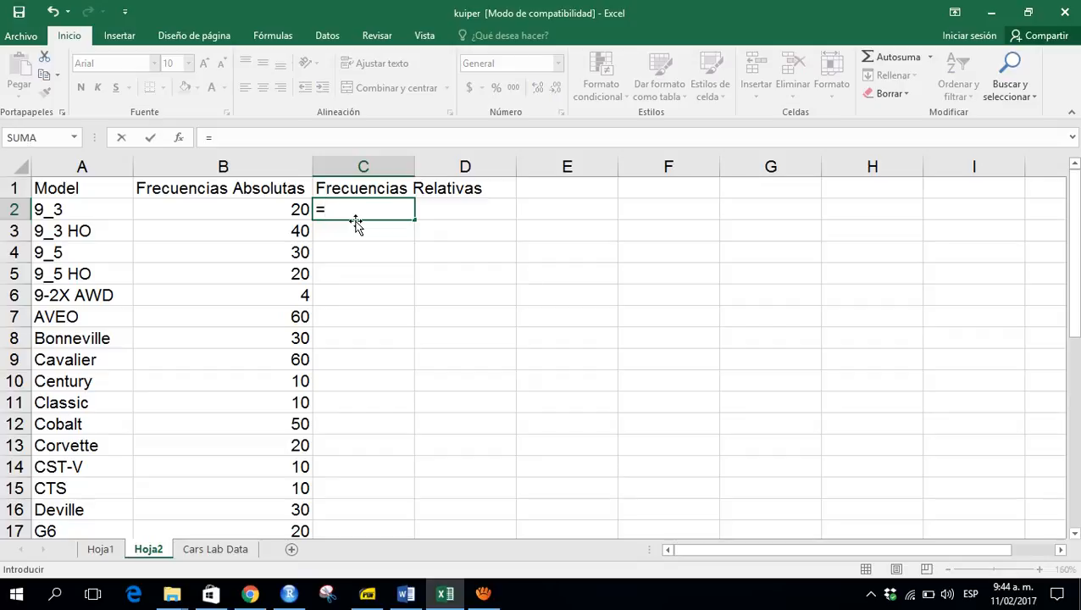
{"action": "key", "text": "Left"}
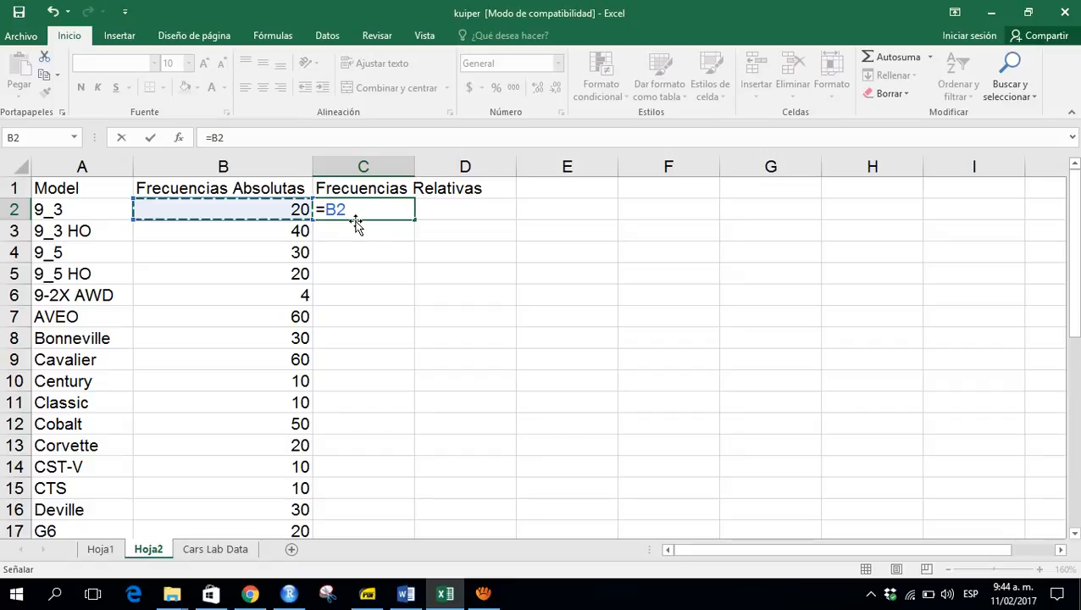
{"action": "type", "text": "/"}
{"action": "key", "text": "Left"}
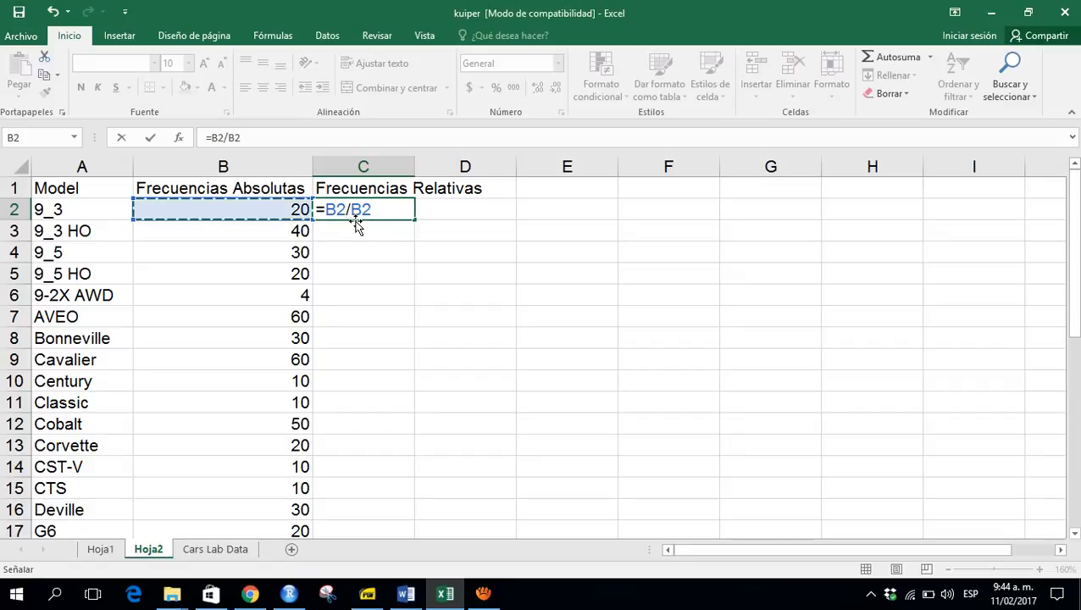
{"action": "key", "text": "ctrl+Down"}
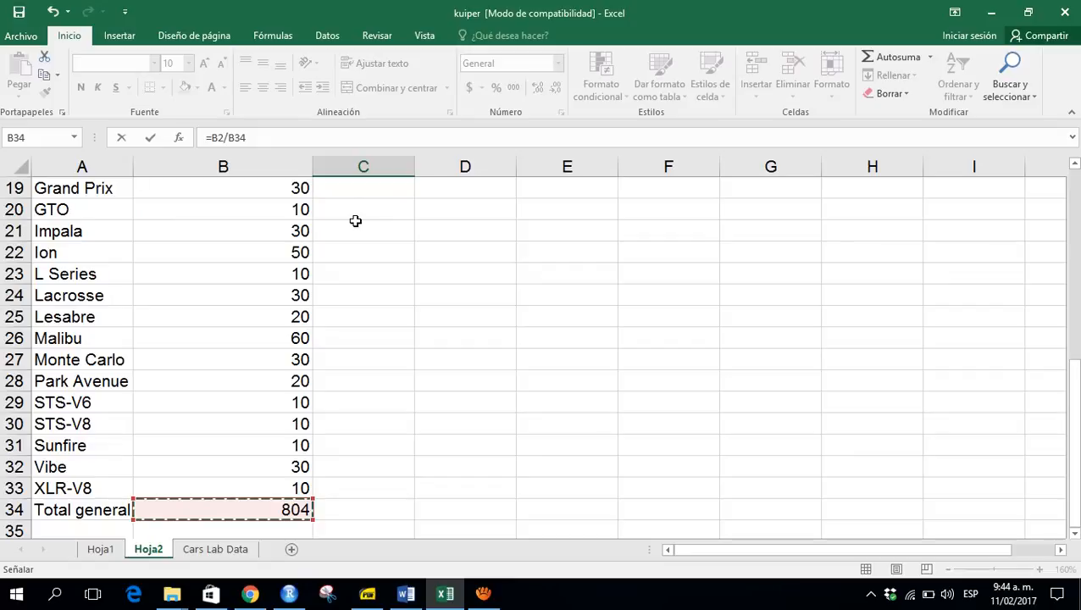
{"action": "key", "text": "F4"}
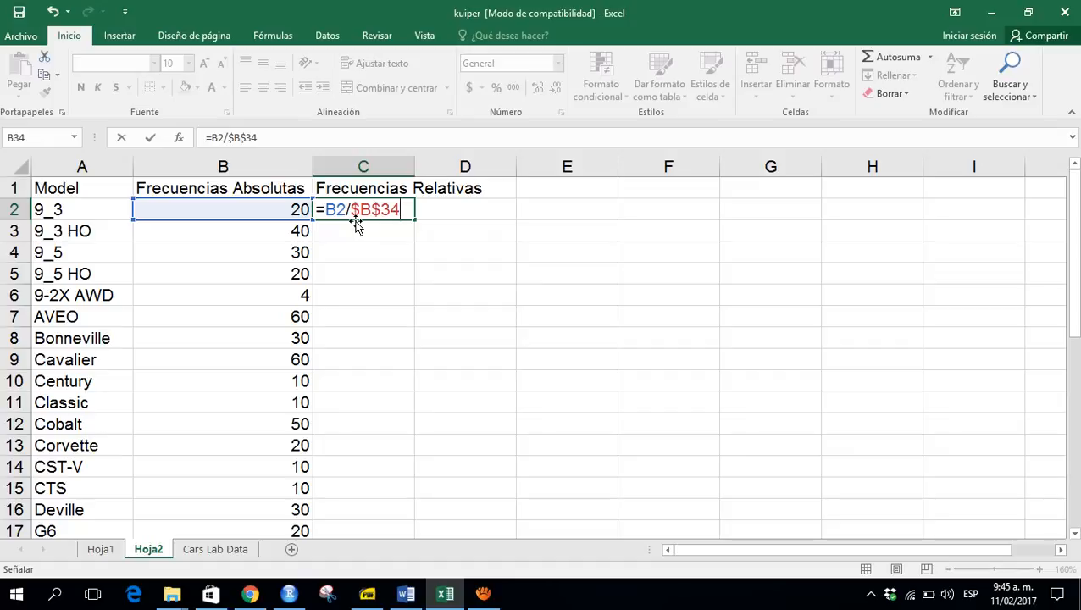
{"action": "key", "text": "Return"}
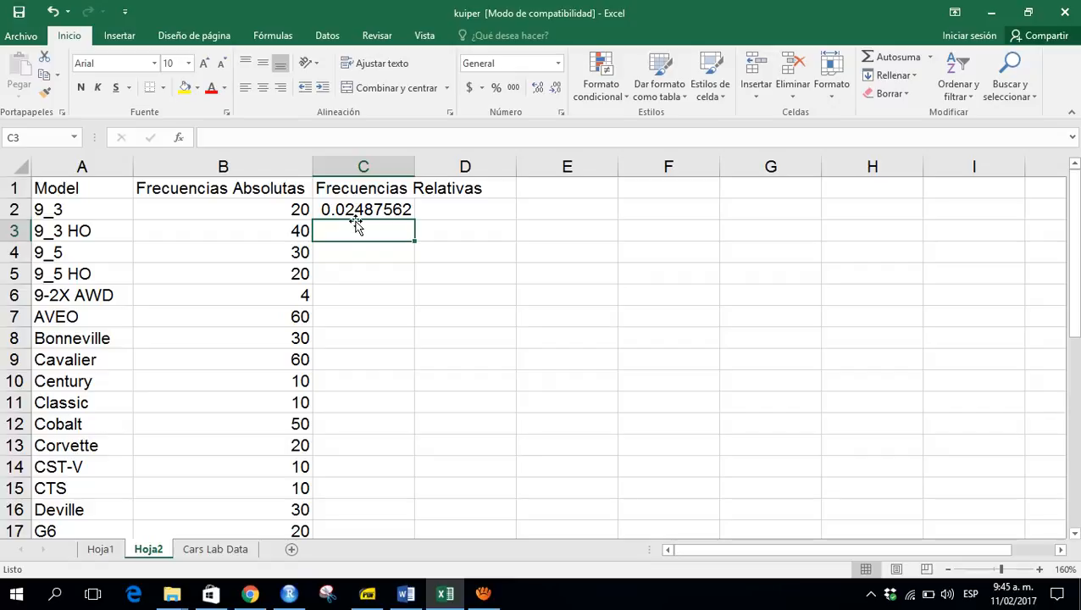
{"action": "left_click", "coordinate": [356, 217]}
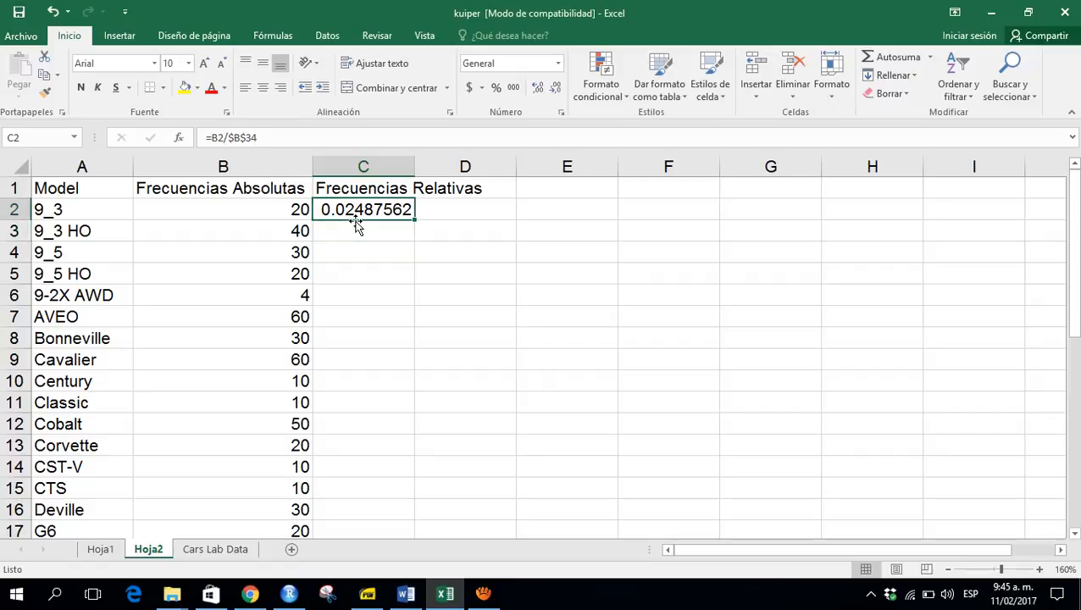
{"action": "double_click", "coordinate": [413, 221]}
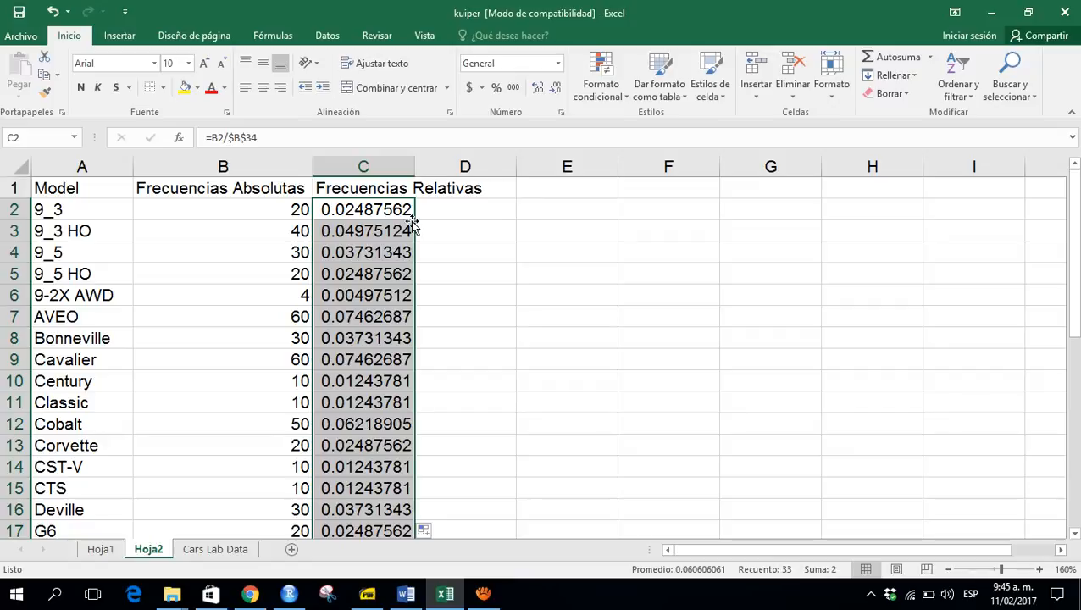
- Browse the relative frequency column down to the total row and back to the header
{"action": "left_click", "coordinate": [413, 225]}
{"action": "key", "text": "End"}
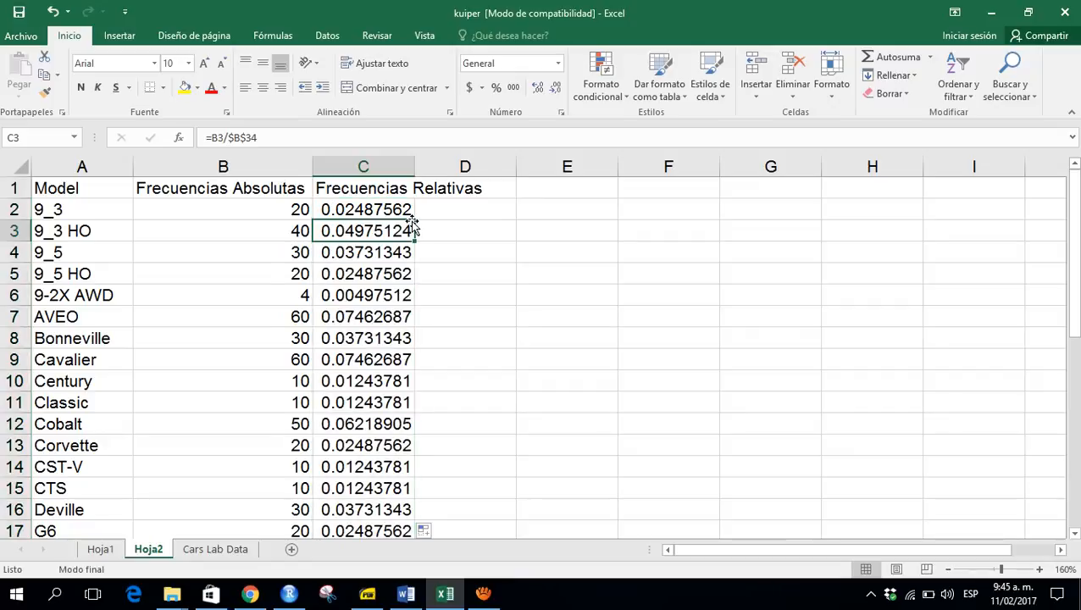
{"action": "key", "text": "Down"}
{"action": "key", "text": "Down"}
{"action": "key", "text": "Up"}
{"action": "key", "text": "Up"}
{"action": "key", "text": "Up"}
{"action": "key", "text": "Up"}
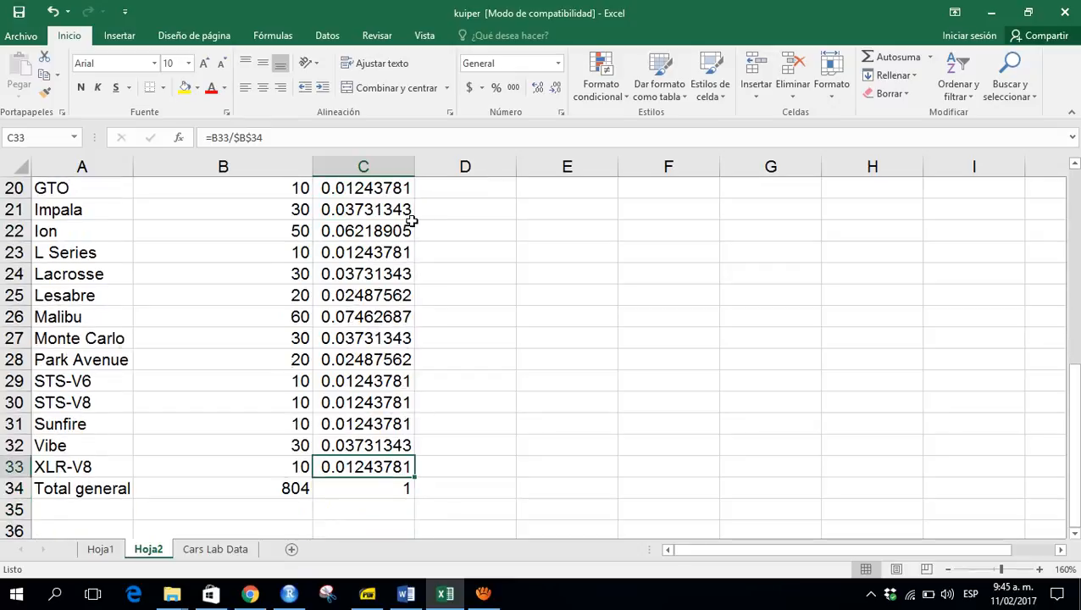
{"action": "key", "text": "Up"}
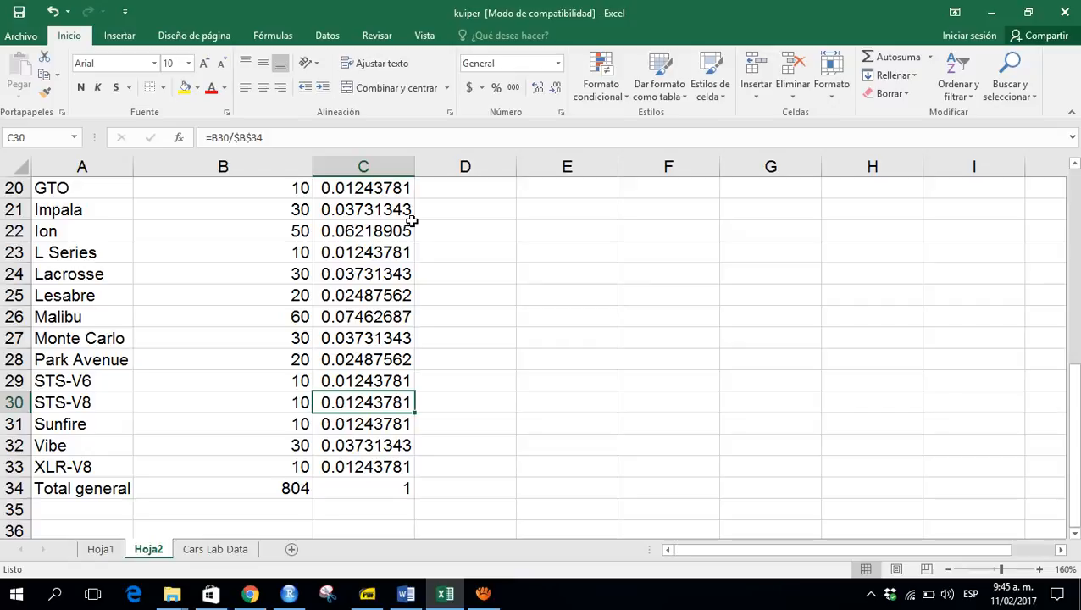
{"action": "key", "text": "ctrl+Up"}
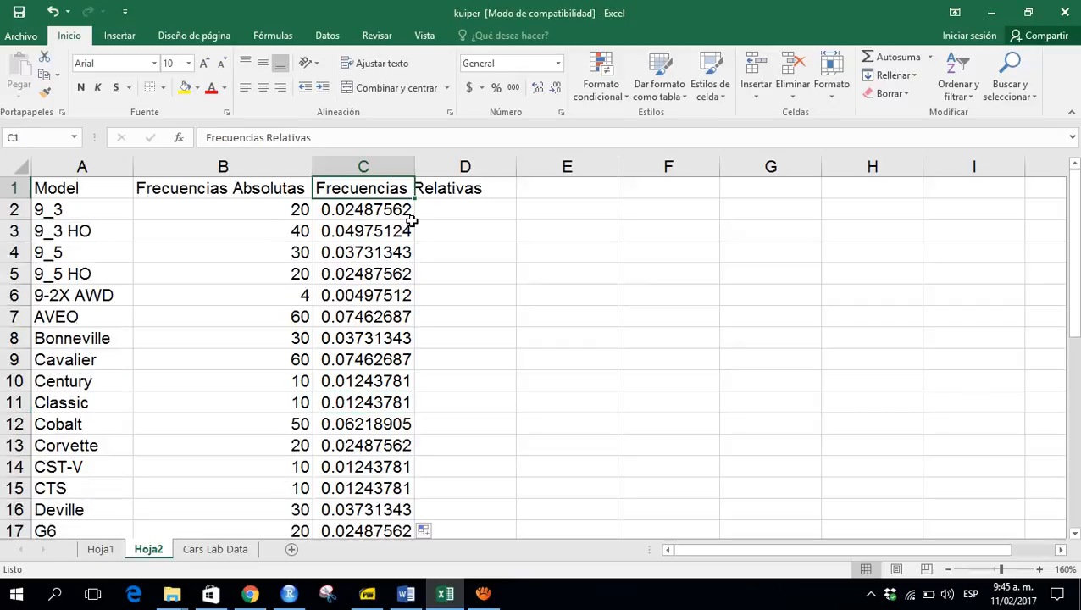
- Format the relative frequency column, from the first model to the total row, as percentages
{"action": "key", "text": "Down"}
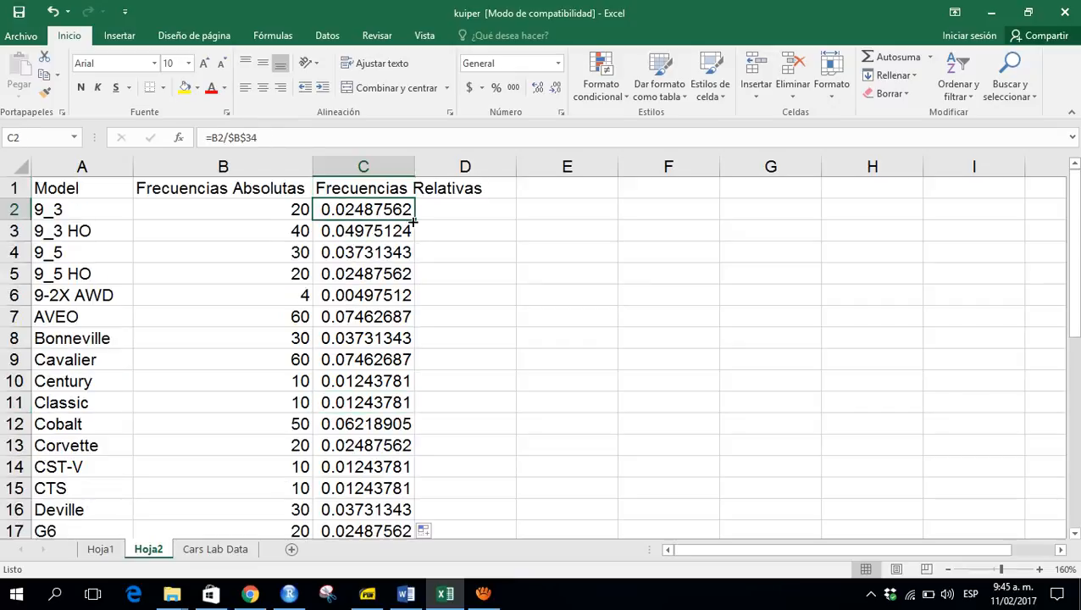
{"action": "key", "text": "ctrl+shift+Down"}
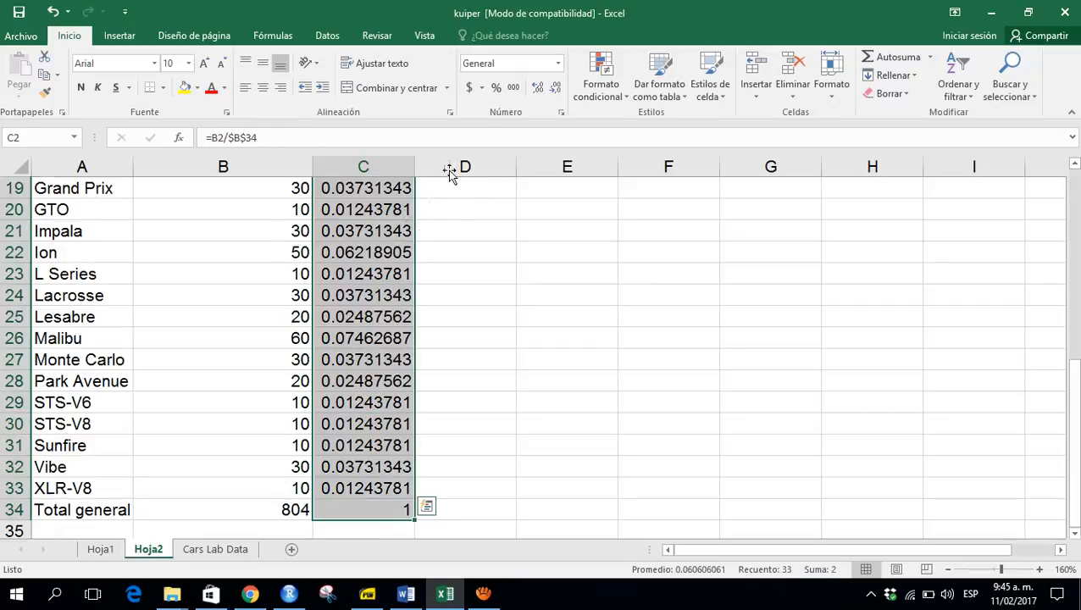
{"action": "left_click", "coordinate": [495, 92]}
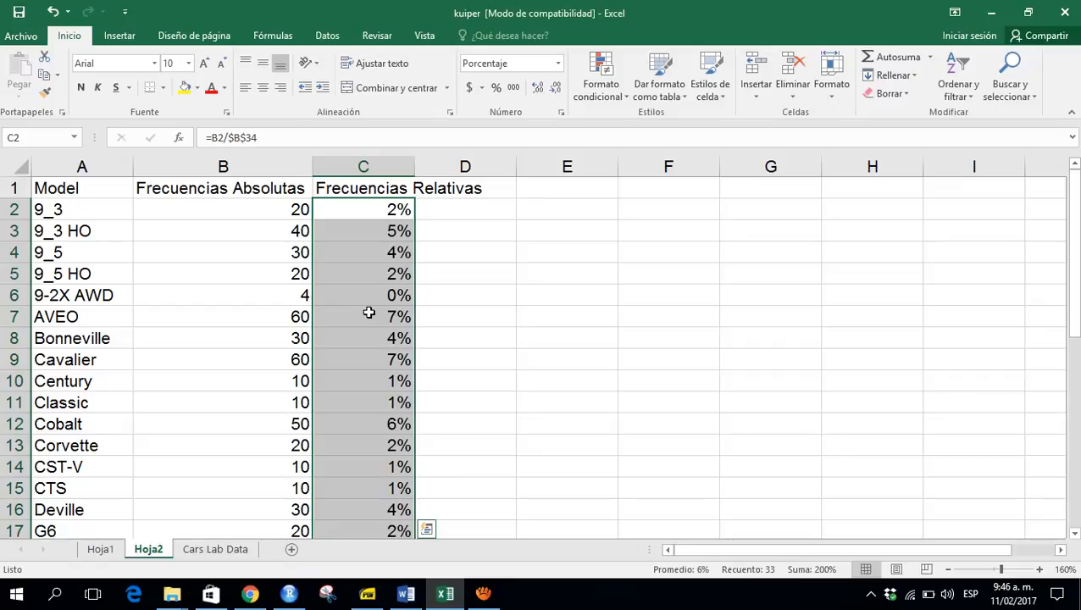
- Enter the header Frecuencia Absoluta Acumulada in the next empty column
{"action": "key", "text": "Up"}
{"action": "key", "text": "Right"}
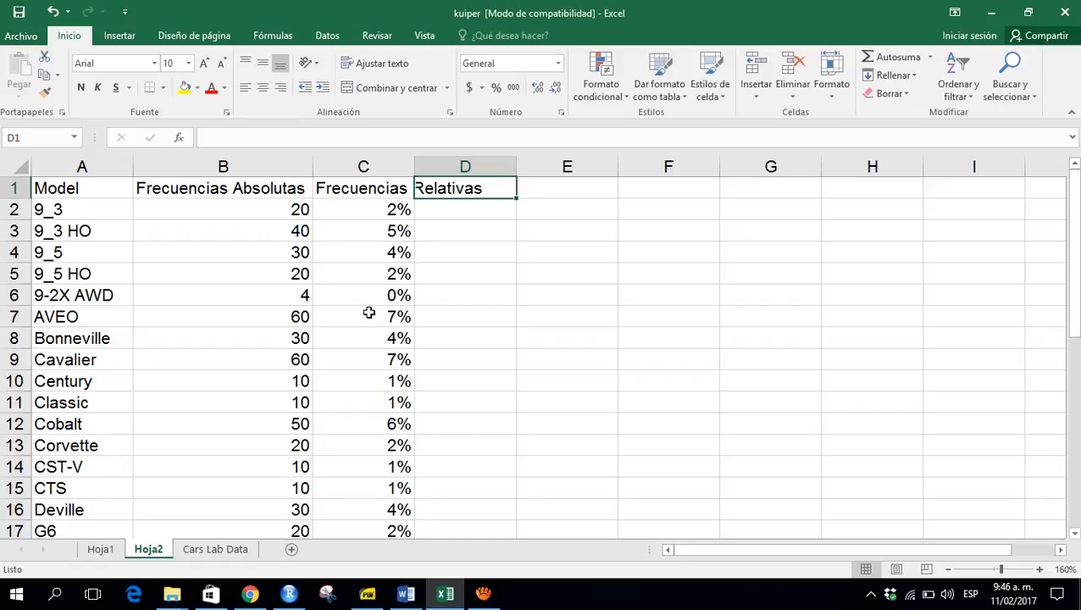
{"action": "type", "text": "G"}
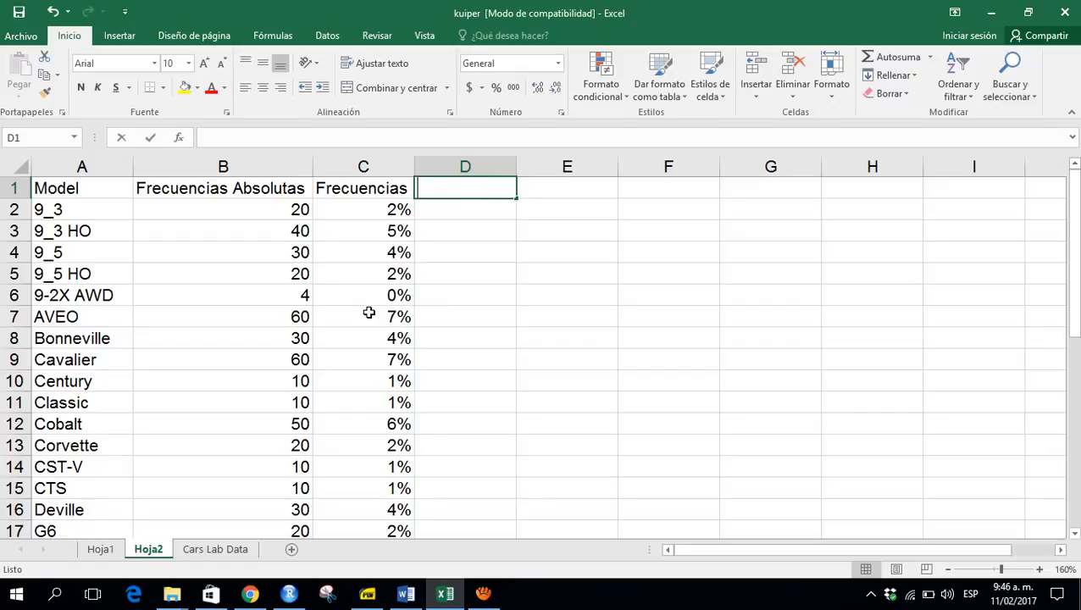
{"action": "key", "text": "BackSpace"}
{"action": "type", "text": "Fr"}
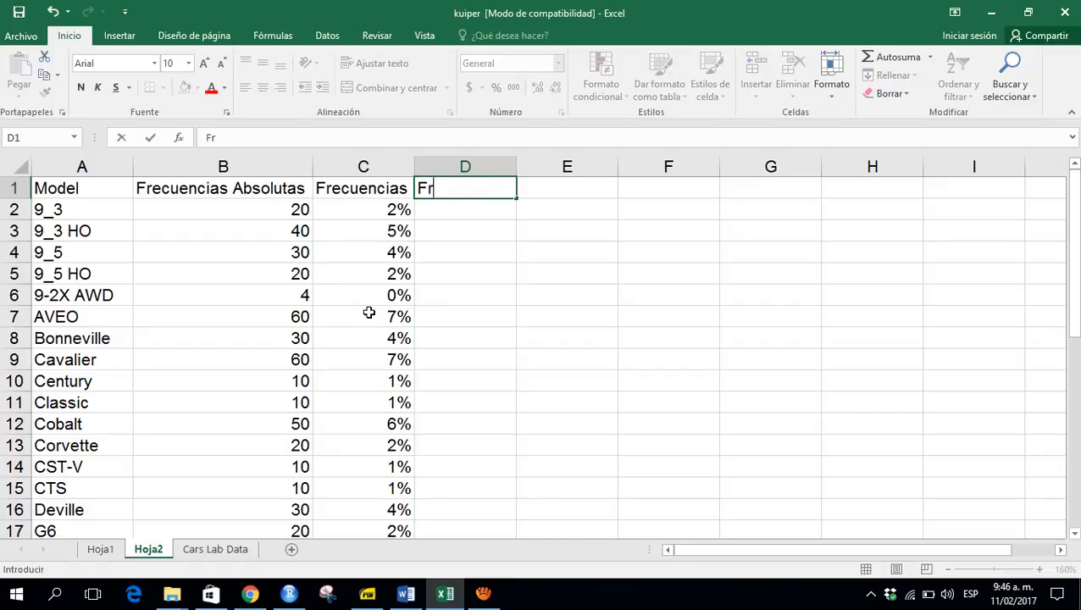
{"action": "type", "text": "ecuenica"}
{"action": "key", "text": "BackSpace"}
{"action": "key", "text": "BackSpace"}
{"action": "key", "text": "BackSpace"}
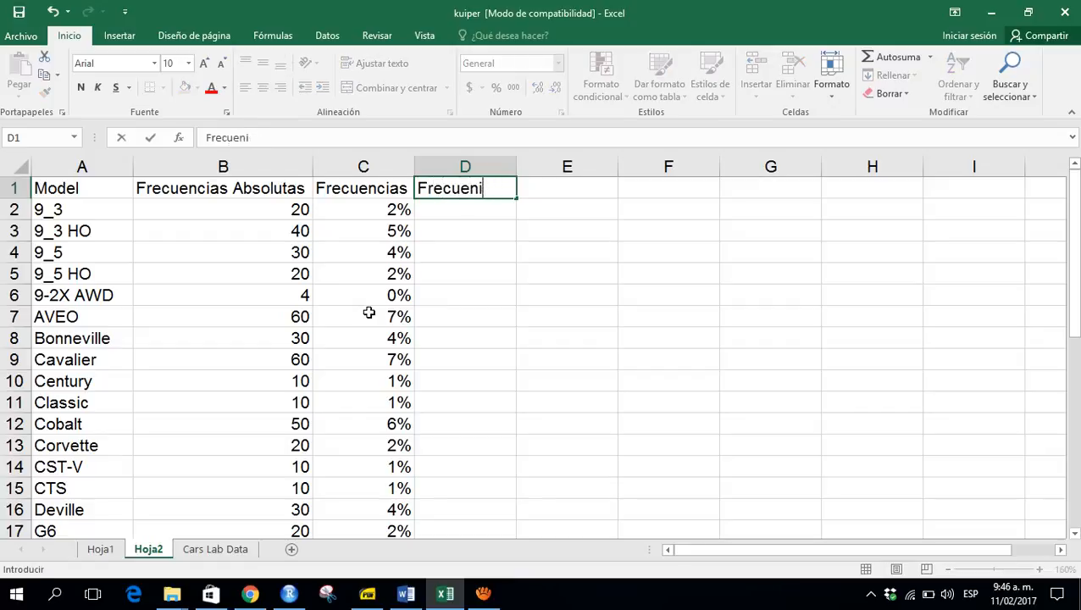
{"action": "type", "text": "cia Abs"}
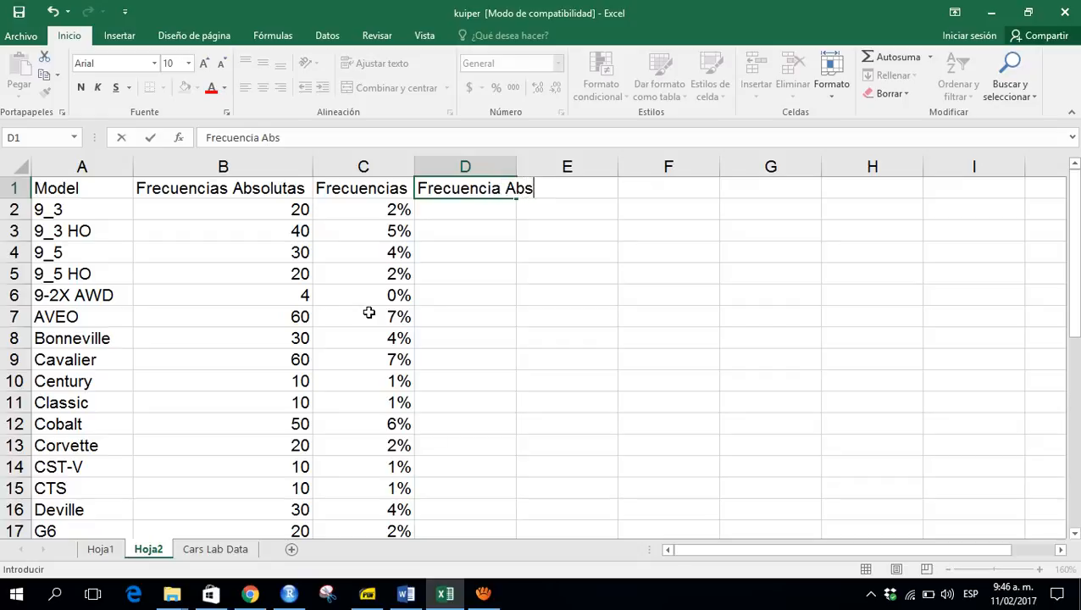
{"action": "type", "text": "oluta A"}
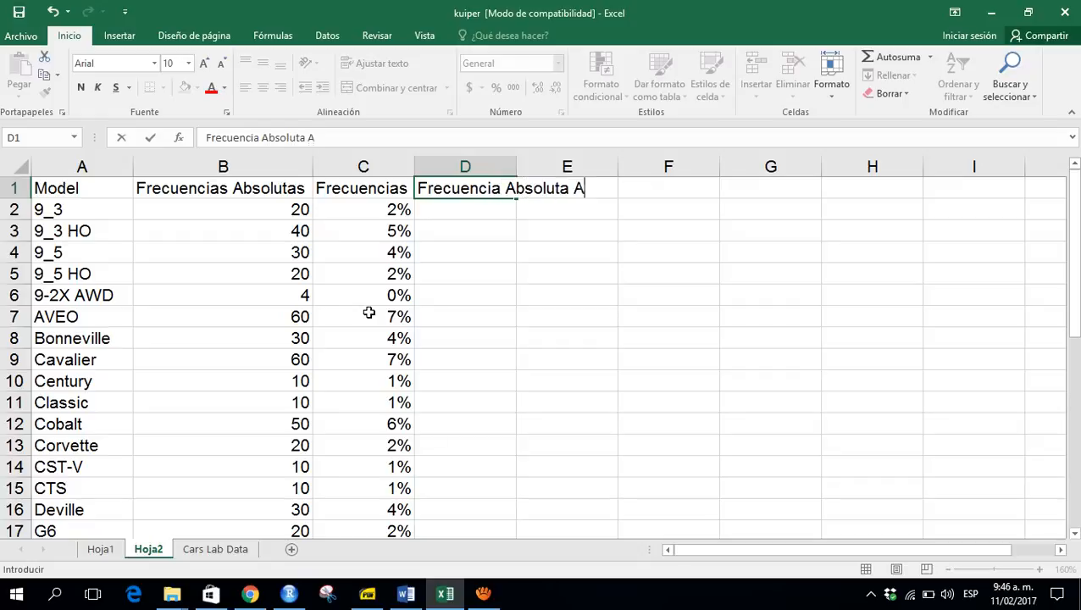
{"action": "type", "text": "cumulada"}
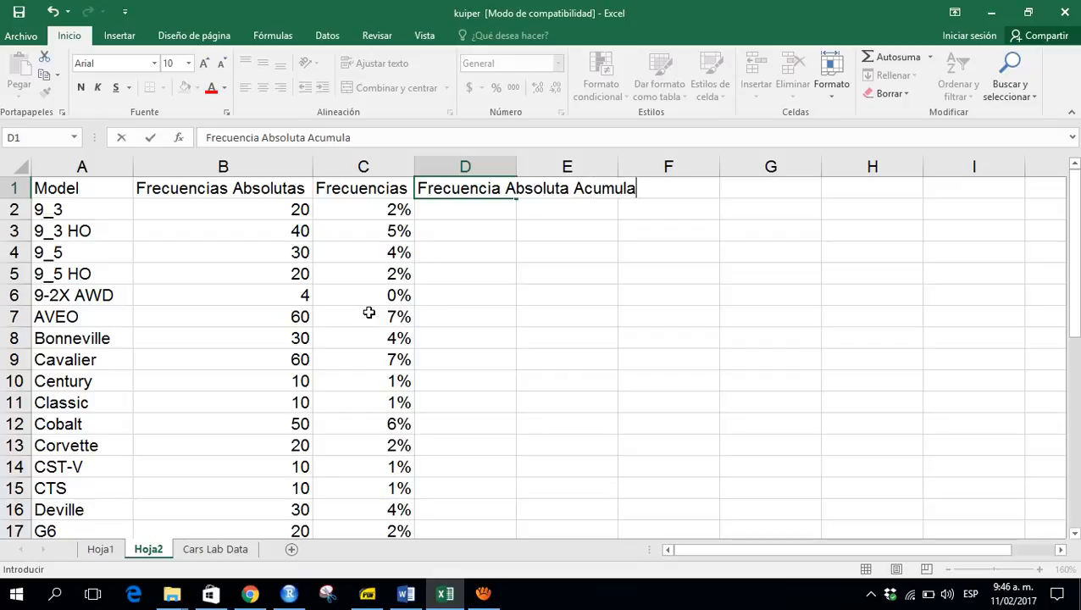
{"action": "key", "text": "Return"}
- Set the first model's cumulative absolute frequency equal to its absolute frequency with =B2
{"action": "key", "text": "Left"}
{"action": "key", "text": "Left"}
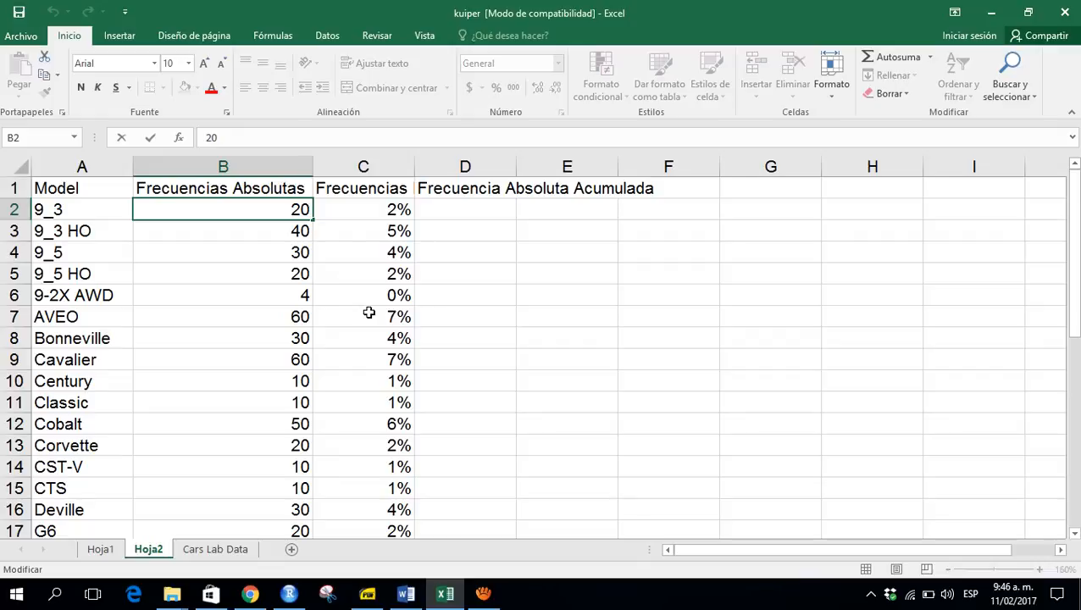
{"action": "key", "text": "Right"}
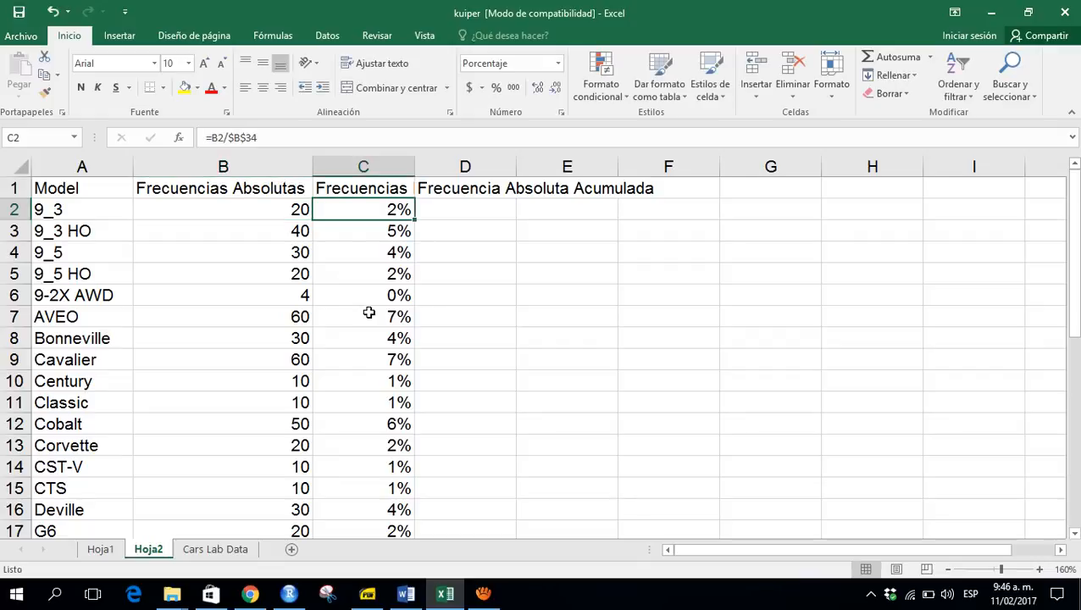
{"action": "key", "text": "F2"}
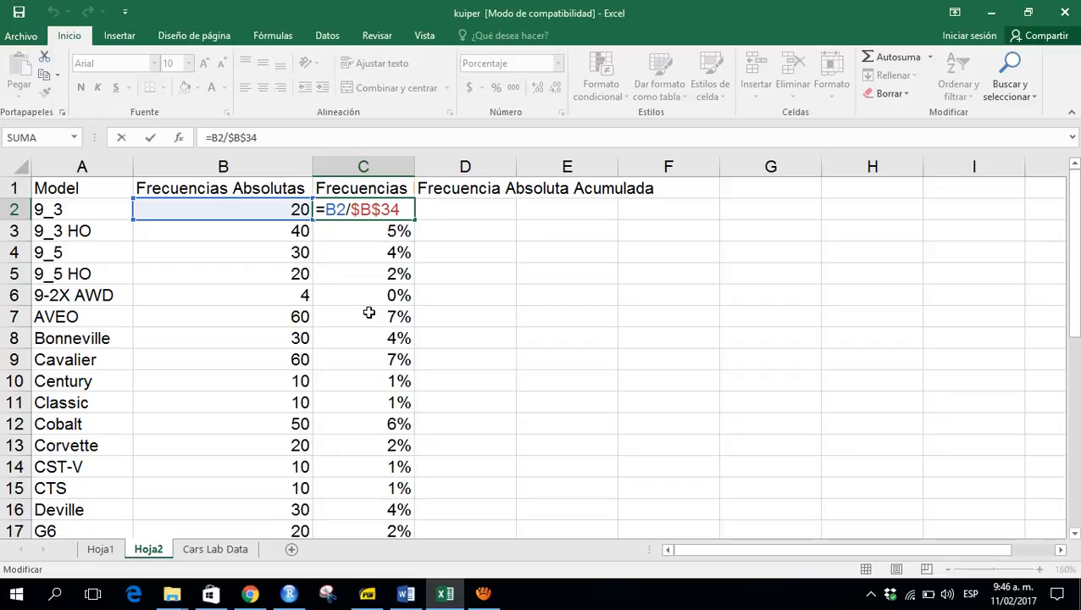
{"action": "key", "text": "Escape"}
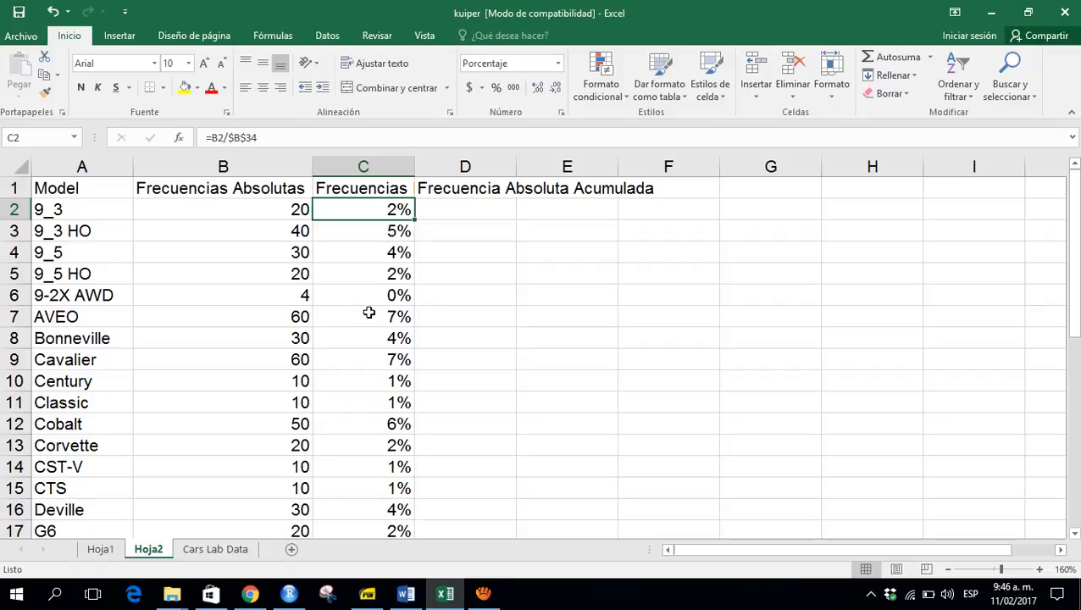
{"action": "key", "text": "Right"}
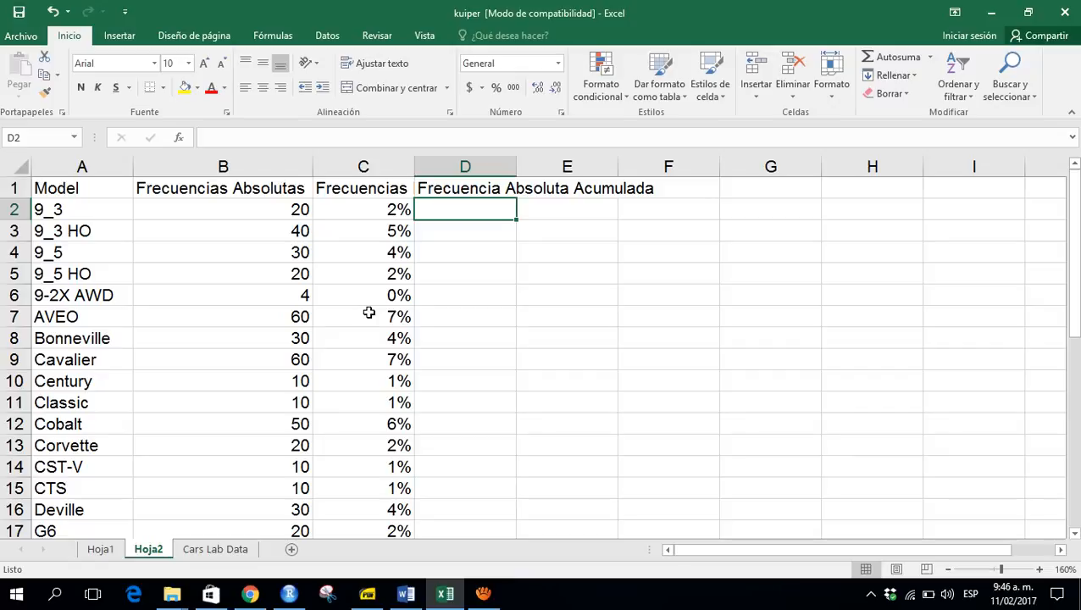
{"action": "type", "text": "="}
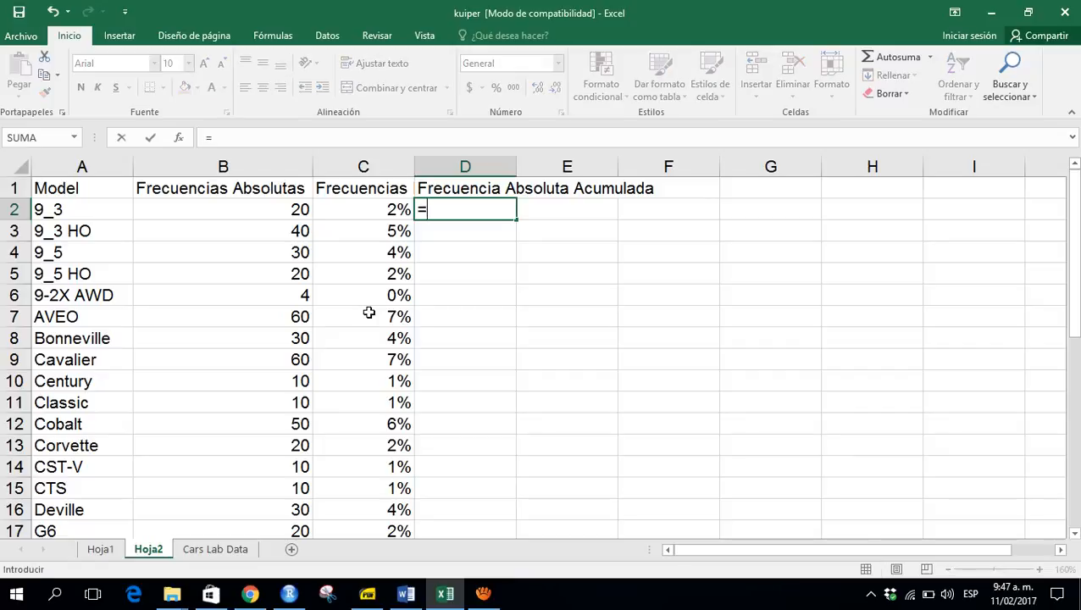
{"action": "key", "text": "Left"}
{"action": "key", "text": "Left"}
{"action": "key", "text": "Return"}
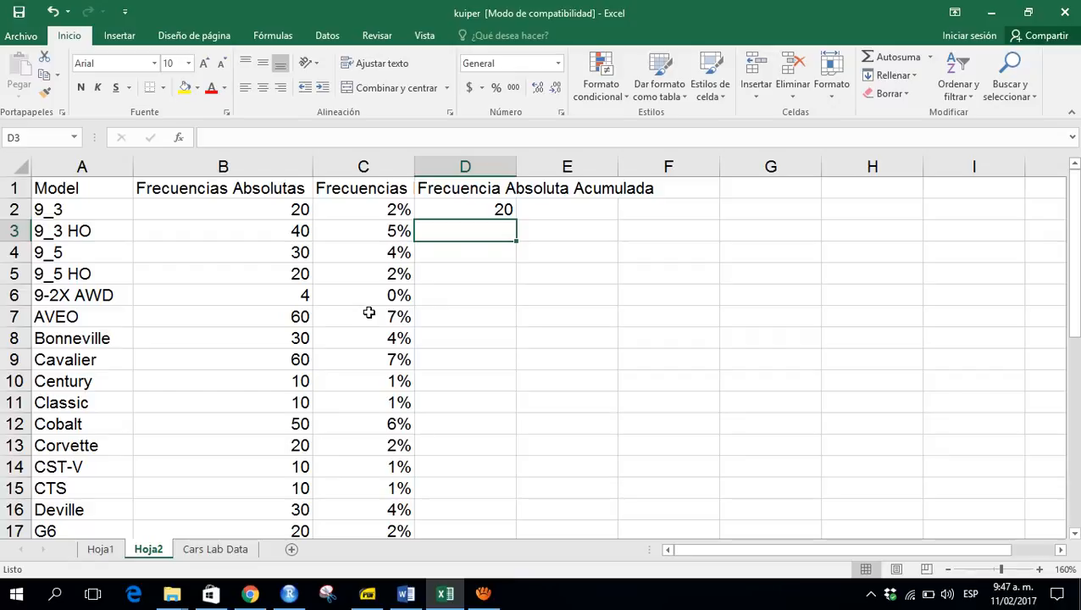
- Enter the formula =D2+B3 for the second model's cumulative frequency and fill it down the column
{"action": "type", "text": "="}
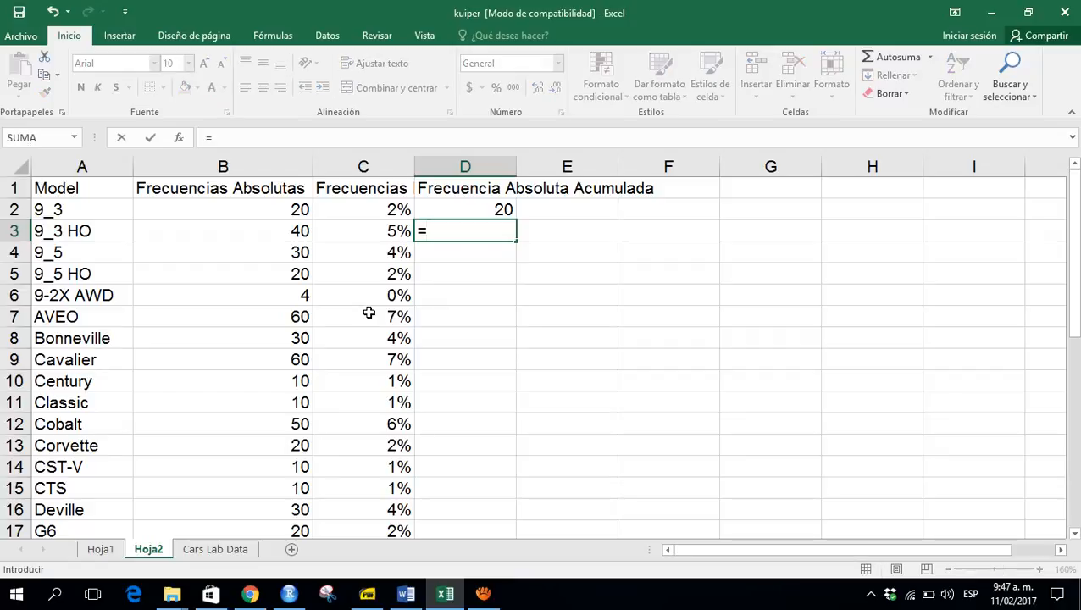
{"action": "key", "text": "Up"}
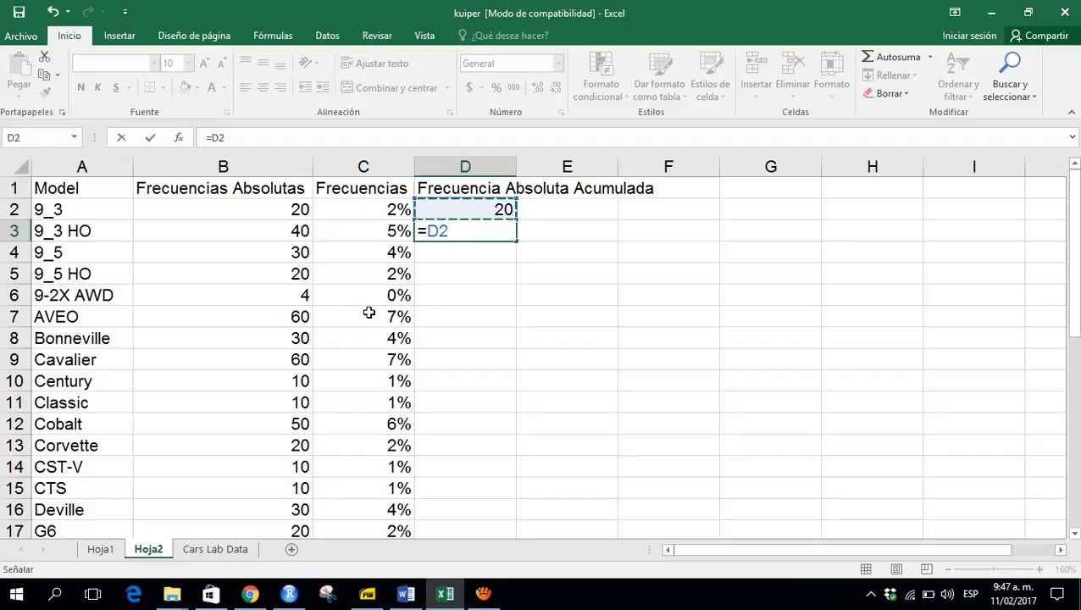
{"action": "type", "text": "+"}
{"action": "key", "text": "Left"}
{"action": "key", "text": "Left"}
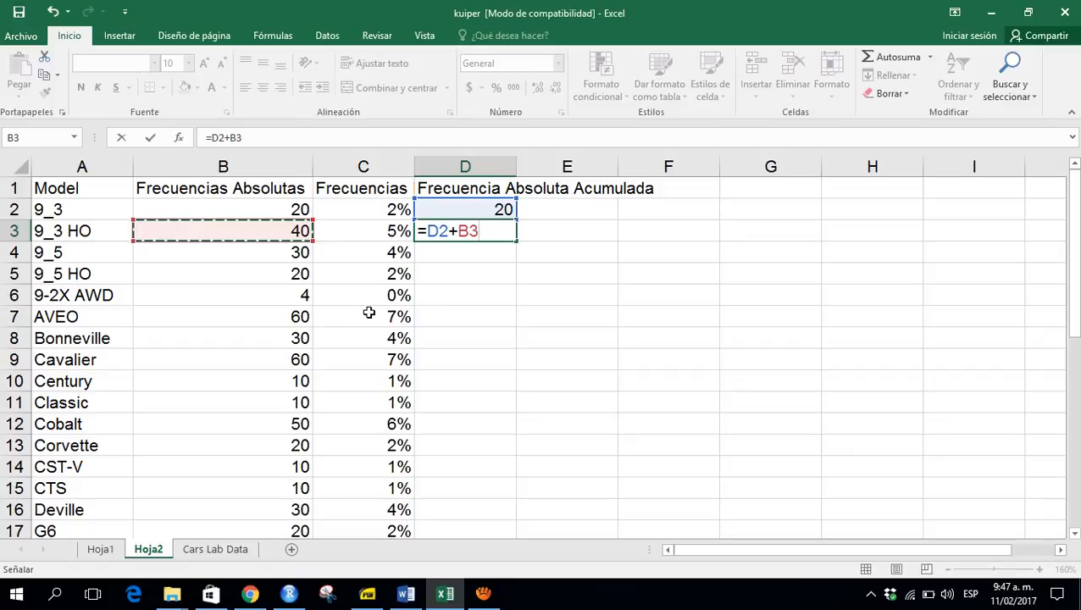
{"action": "key", "text": "Return"}
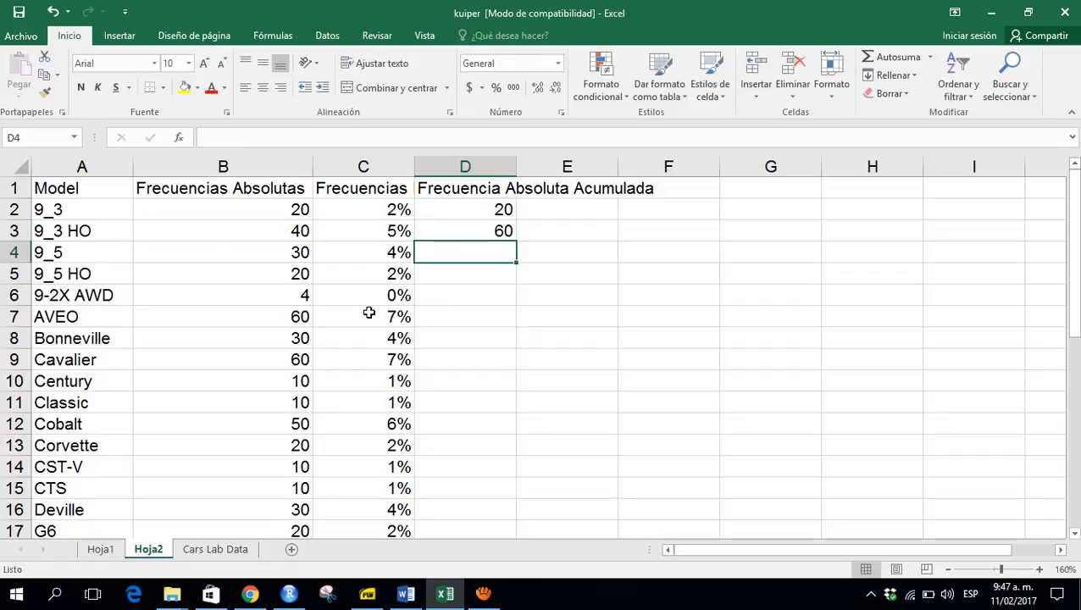
{"action": "key", "text": "Up"}
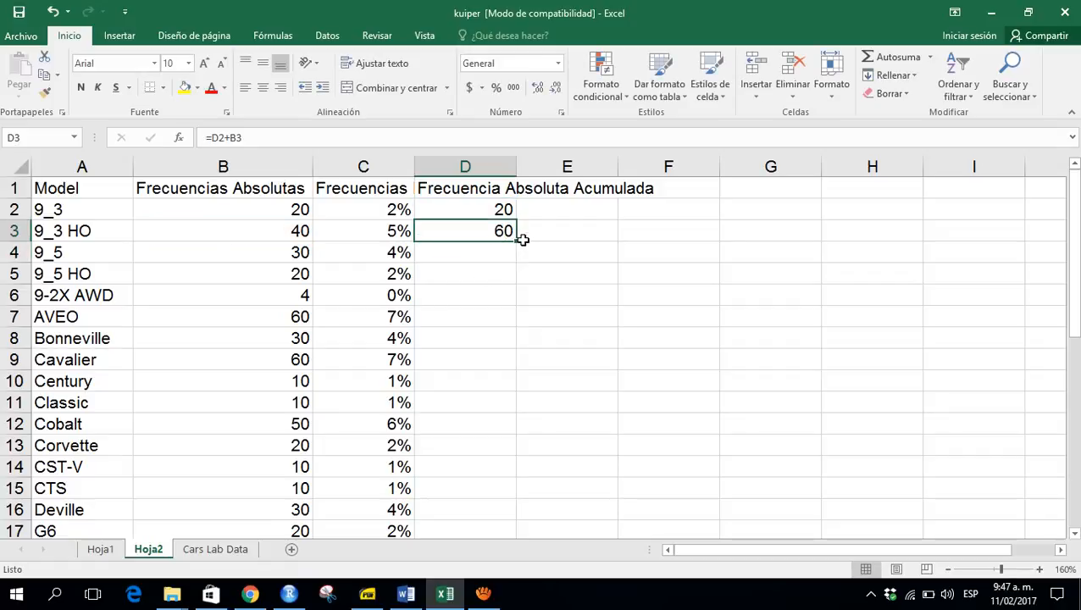
{"action": "left_click_drag", "start_coordinate": [519, 240], "coordinate": [513, 241]}
{"action": "double_click", "coordinate": [517, 243]}
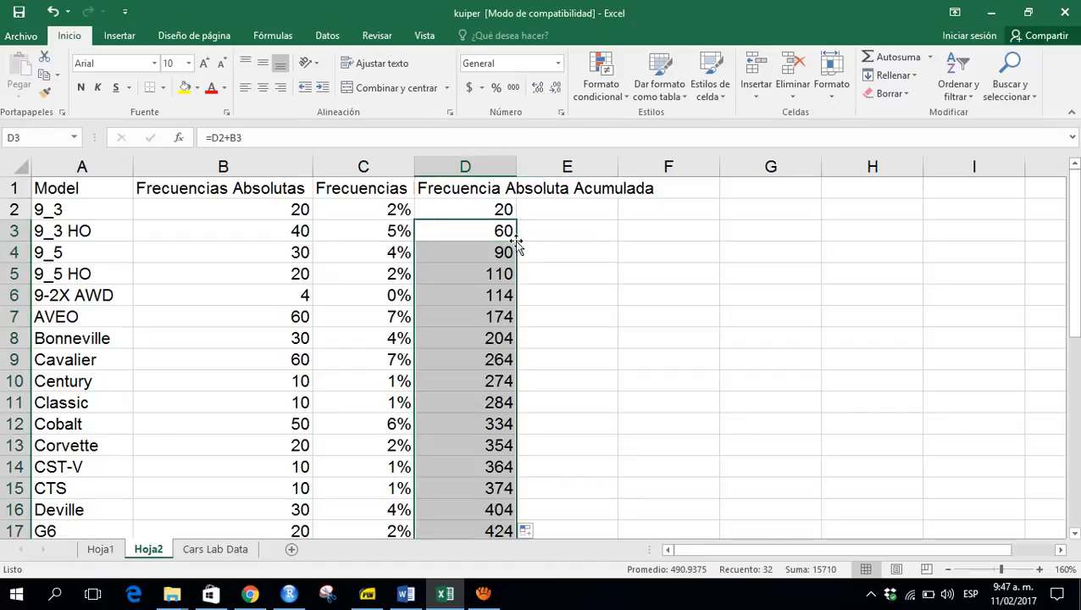
- Clear the cumulative frequency value in the total general row
{"action": "left_click", "coordinate": [515, 246]}
{"action": "key", "text": "ctrl+Down"}
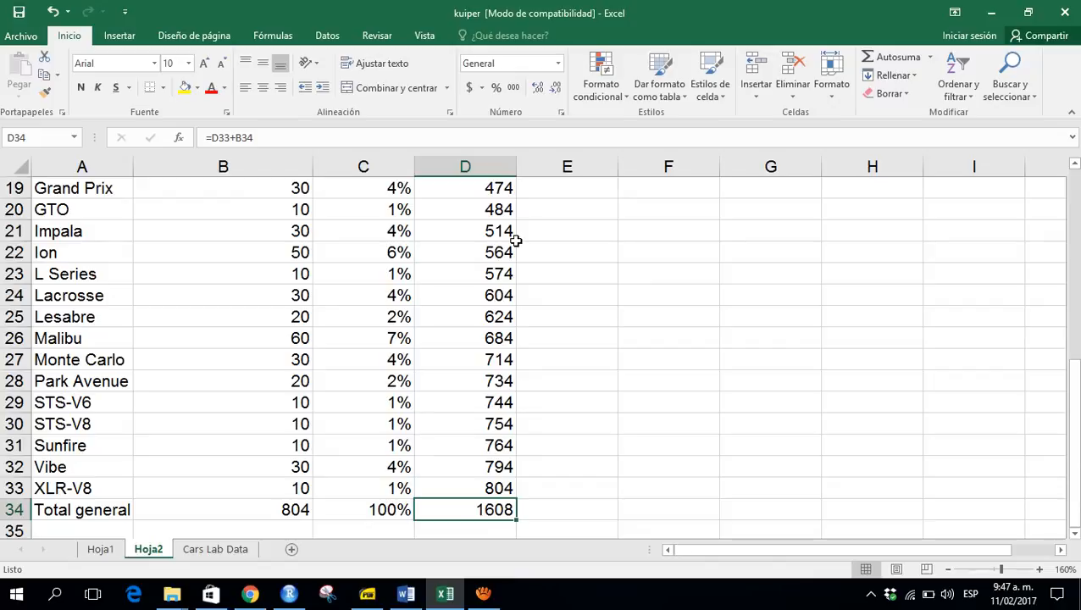
{"action": "key", "text": "Delete"}
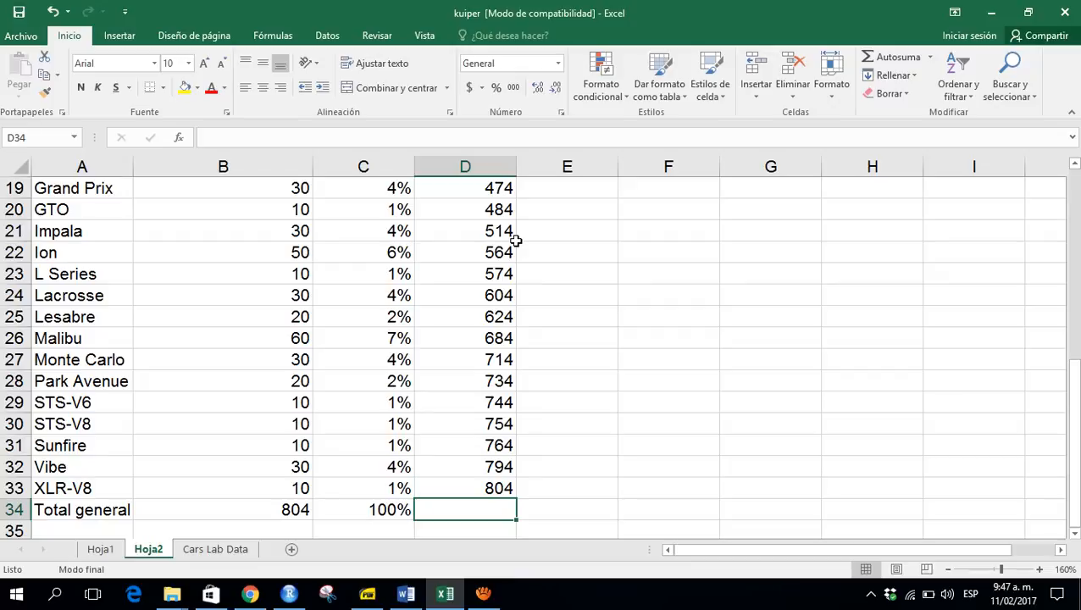
{"action": "key", "text": "Up"}
{"action": "key", "text": "ctrl+Up"}
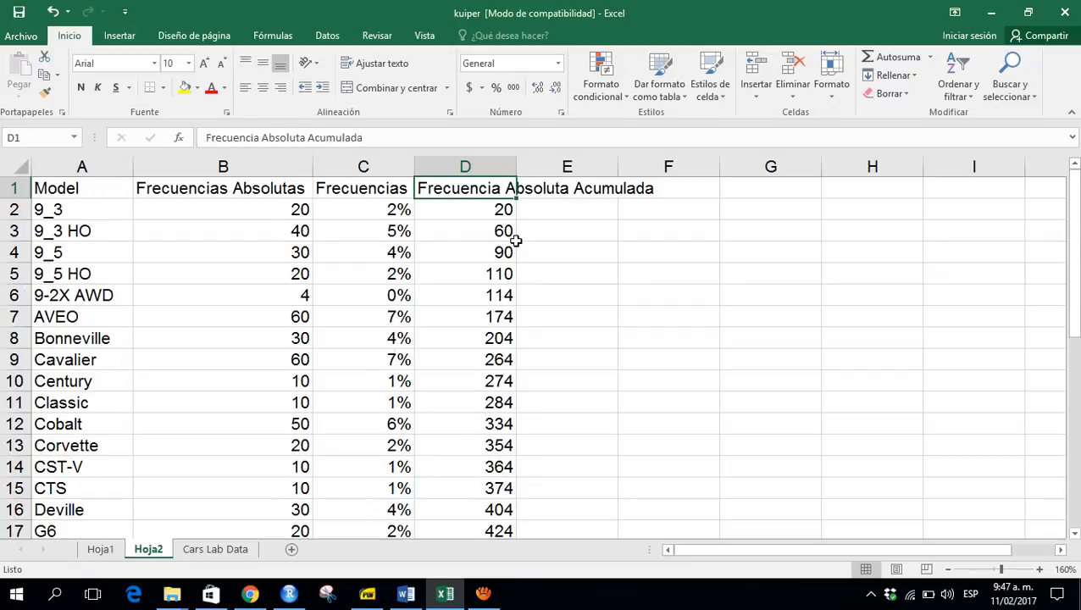
- Review the cumulative frequency formula and browse down to the end of the column and back to the header
{"action": "key", "text": "Down"}
{"action": "key", "text": "Down"}
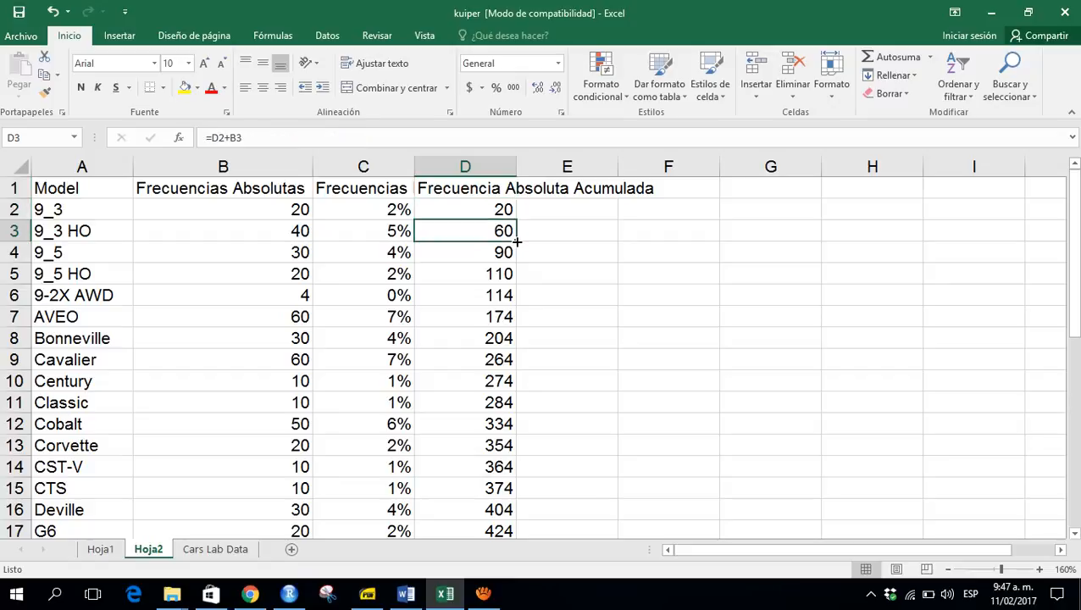
{"action": "key", "text": "F2"}
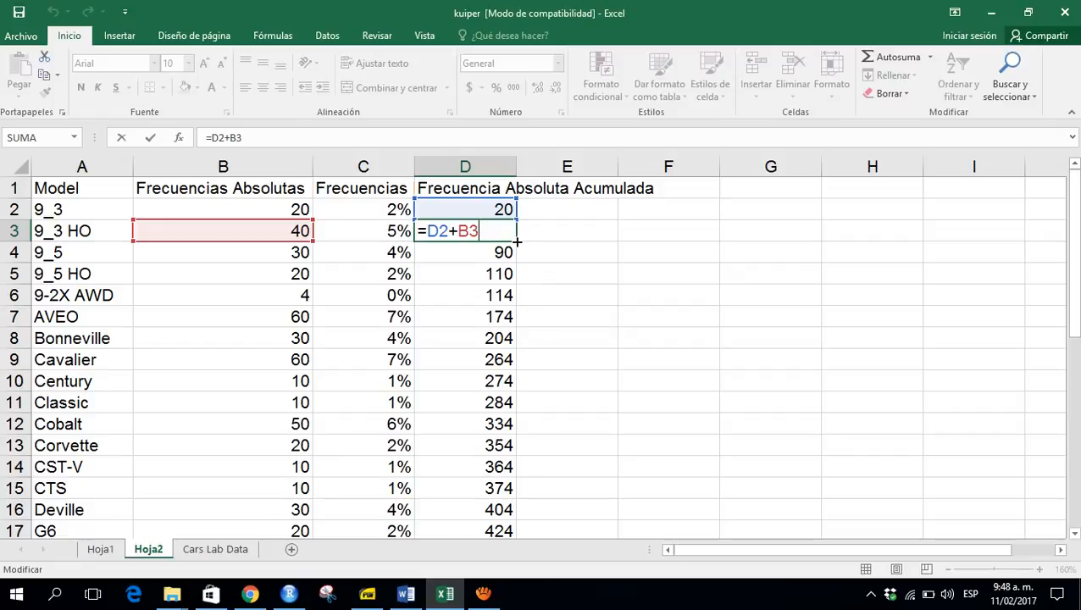
{"action": "key", "text": "ctrl+Return"}
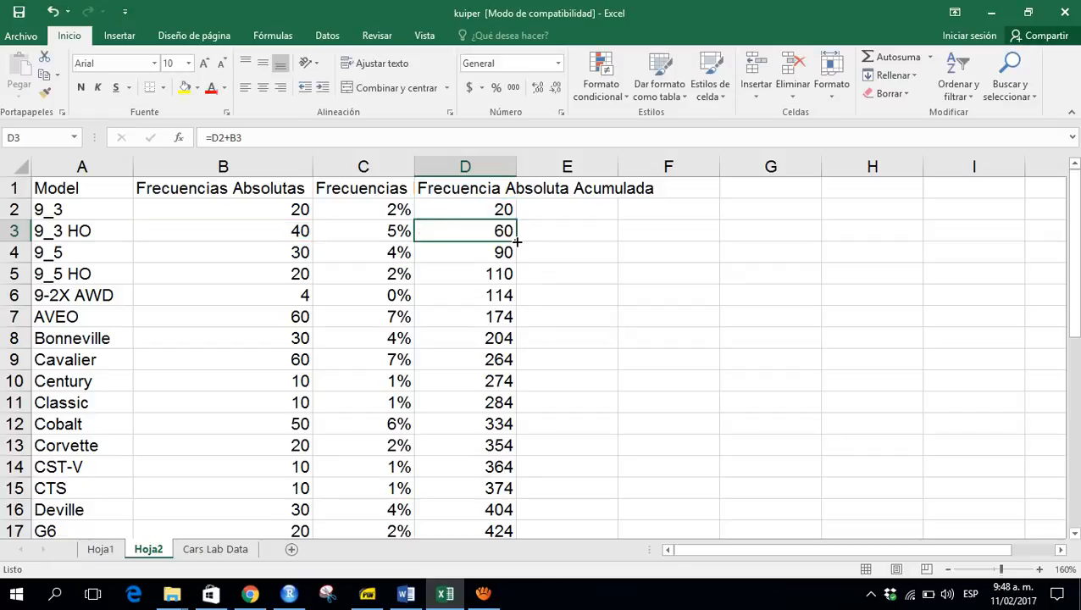
{"action": "key", "text": "ctrl+Down"}
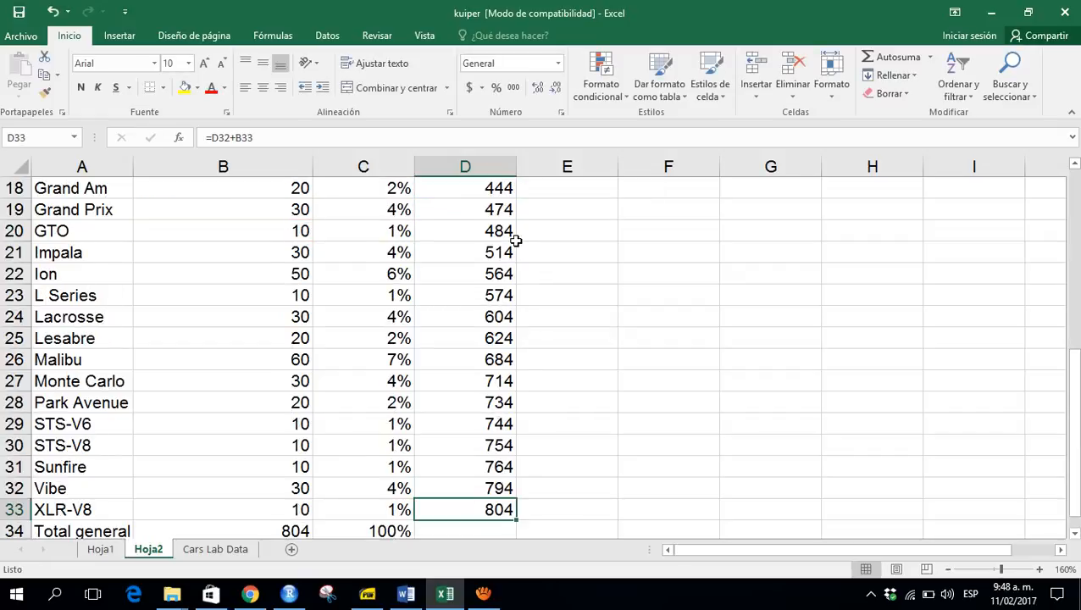
{"action": "key", "text": "Down"}
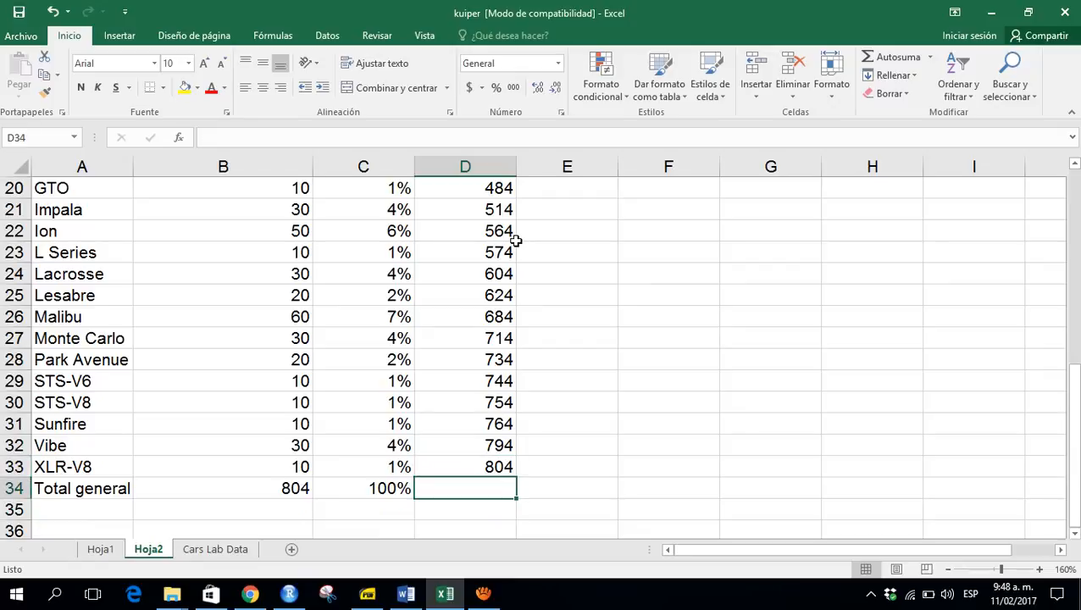
{"action": "key", "text": "Up"}
{"action": "key", "text": "End"}
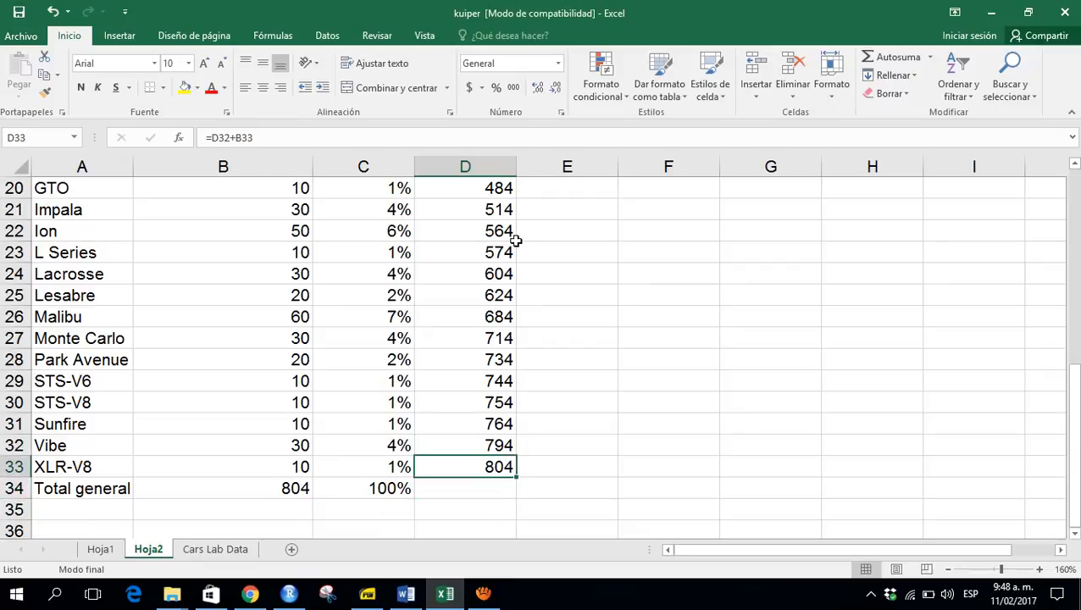
{"action": "key", "text": "Up"}
- Add the column header Frecuencia Relativa Acumulada next to the cumulative absolute frequency column
{"action": "key", "text": "Right"}
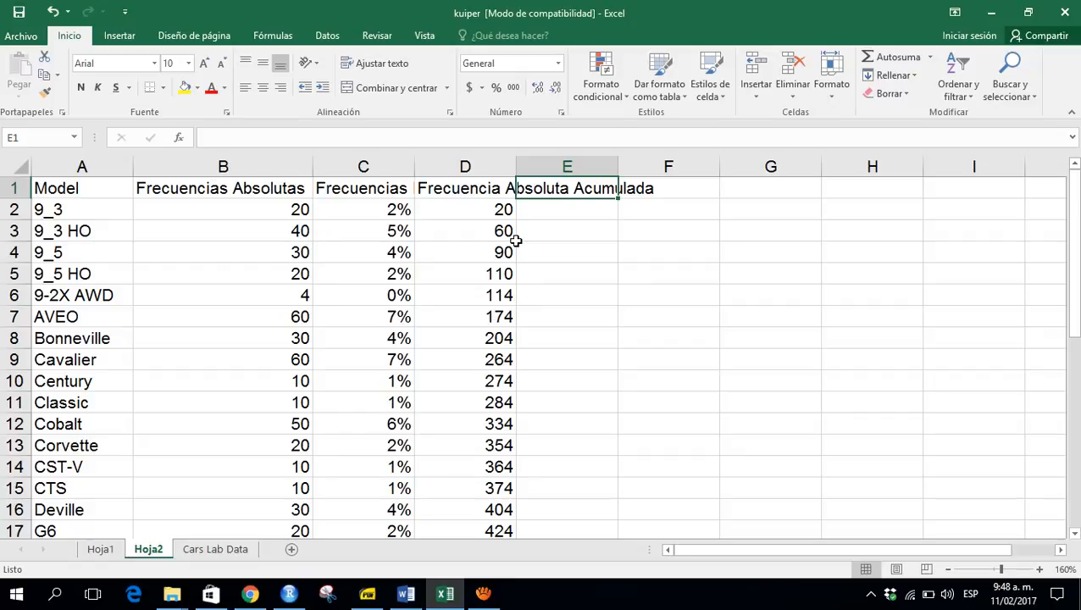
{"action": "type", "text": "Frecuenicas"}
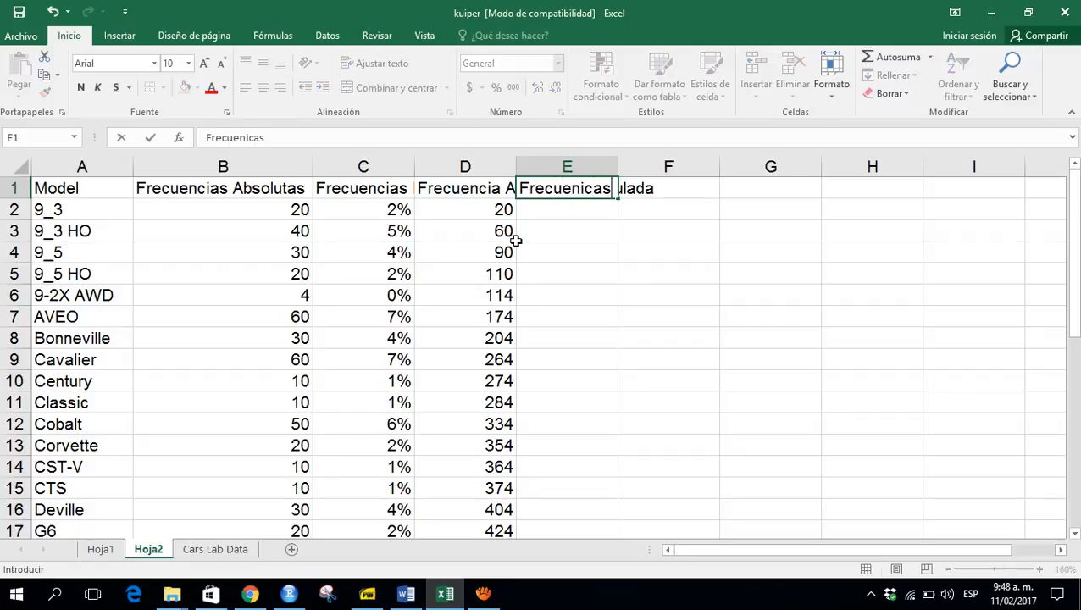
{"action": "key", "text": "BackSpace"}
{"action": "key", "text": "BackSpace"}
{"action": "key", "text": "BackSpace"}
{"action": "key", "text": "BackSpace"}
{"action": "type", "text": "cia Relativa "}
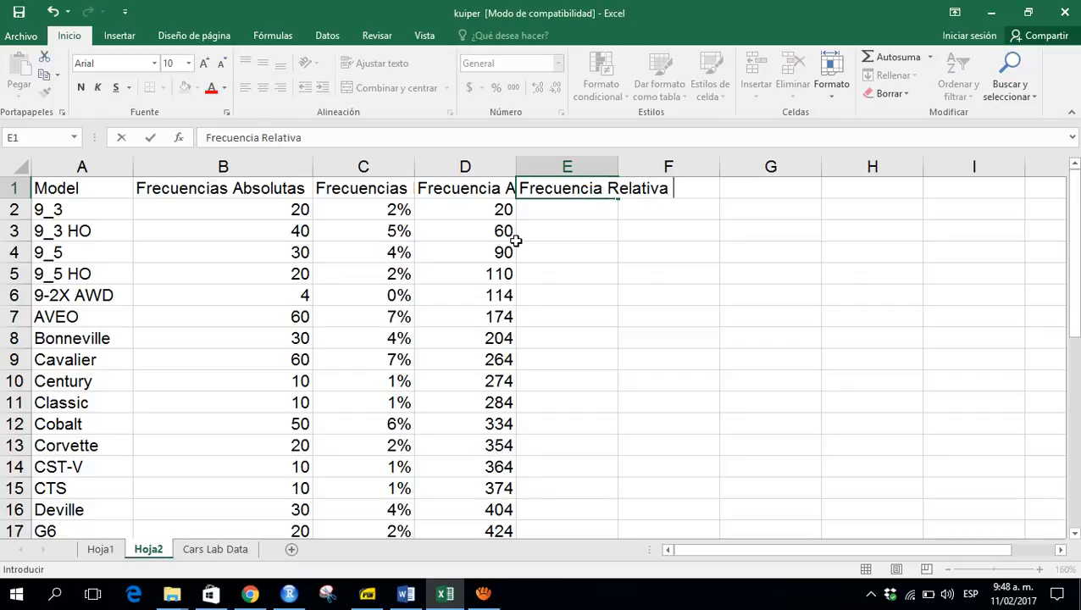
{"action": "type", "text": "Acum"}
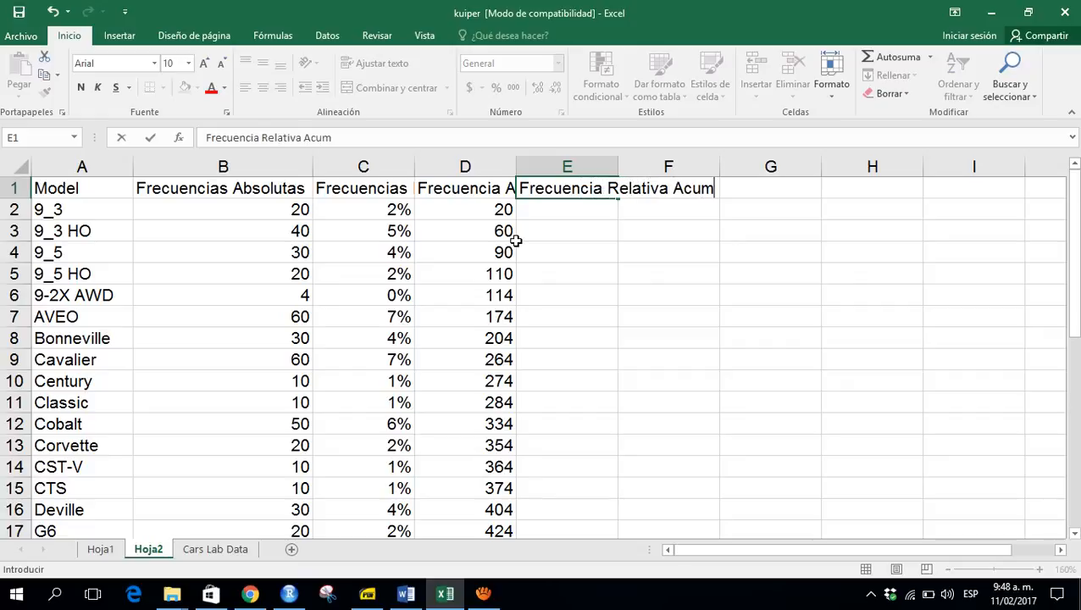
{"action": "type", "text": "ulada"}
{"action": "key", "text": "Return"}
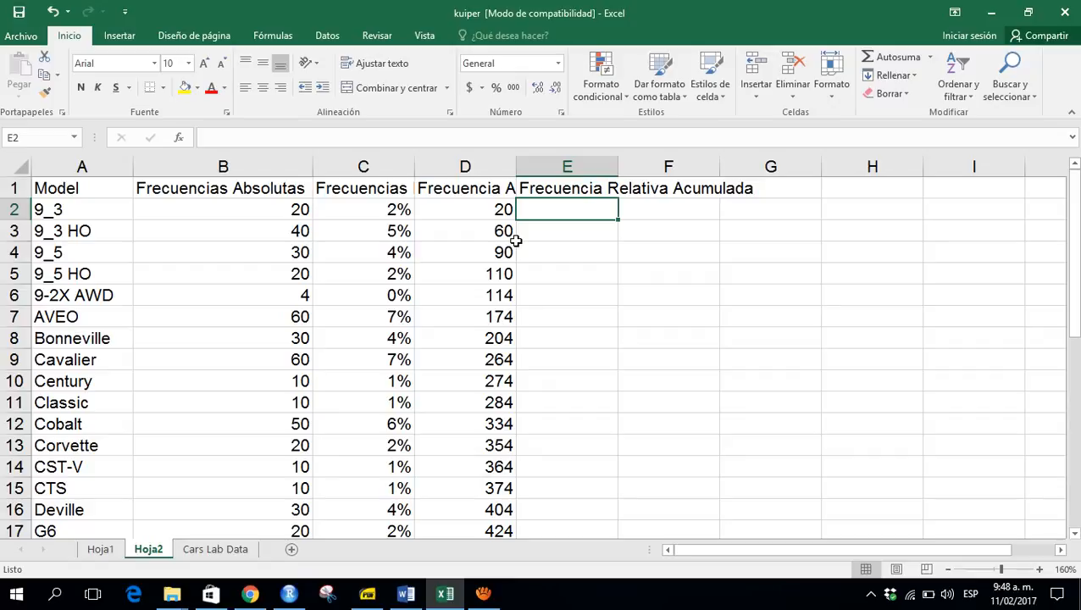
- Set the first model's cumulative relative frequency equal to its relative frequency with =C2
{"action": "type", "text": "="}
{"action": "key", "text": "Left"}
{"action": "key", "text": "Left"}
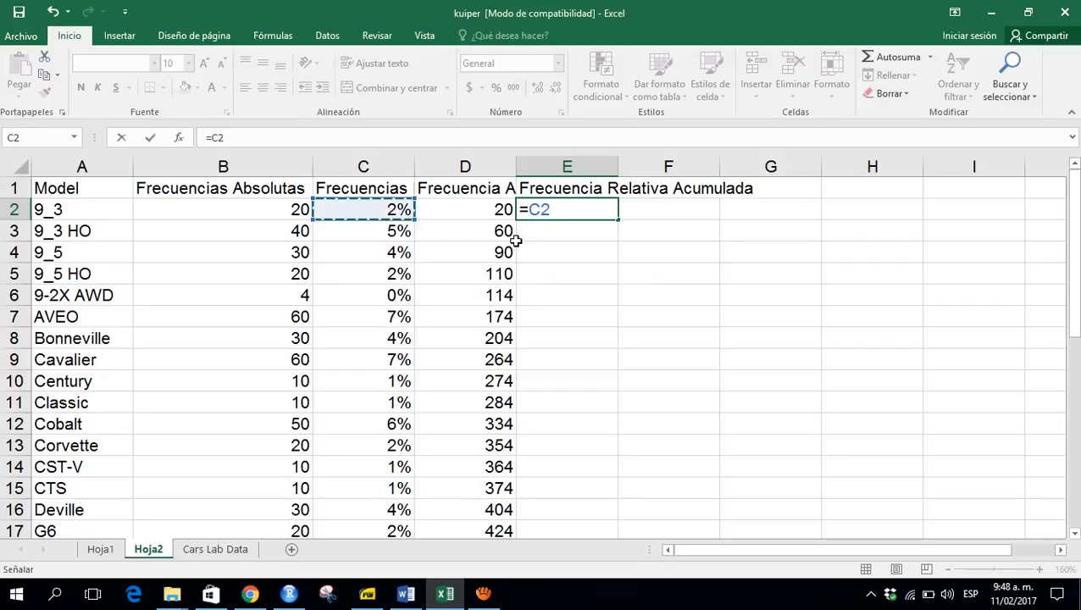
{"action": "key", "text": "Return"}
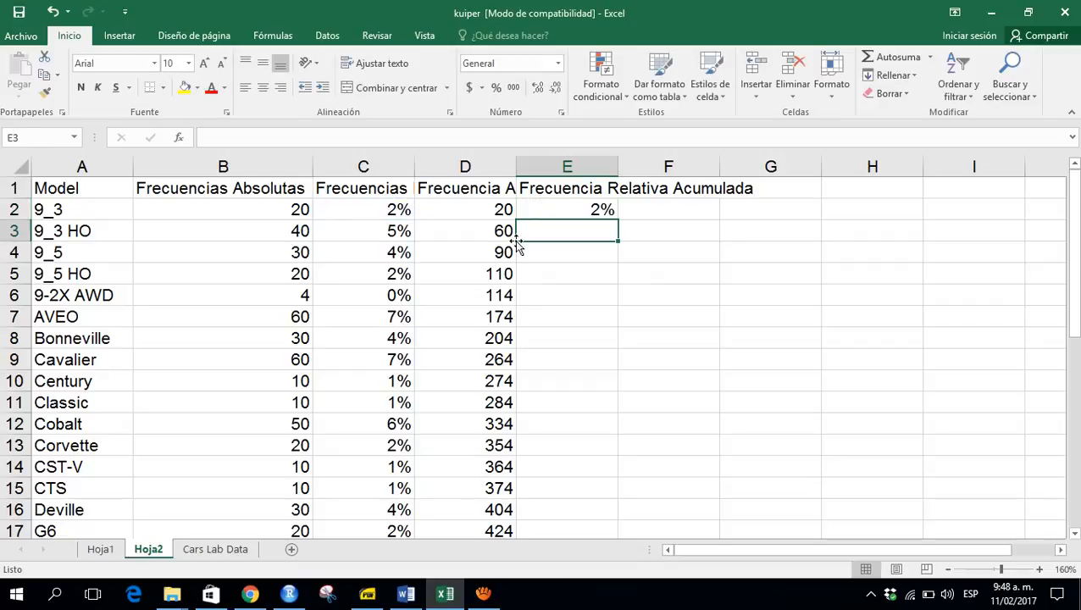
- Enter the formula =E2+C3 for the second model's cumulative relative frequency and fill it down the column
{"action": "type", "text": "="}
{"action": "key", "text": "Up"}
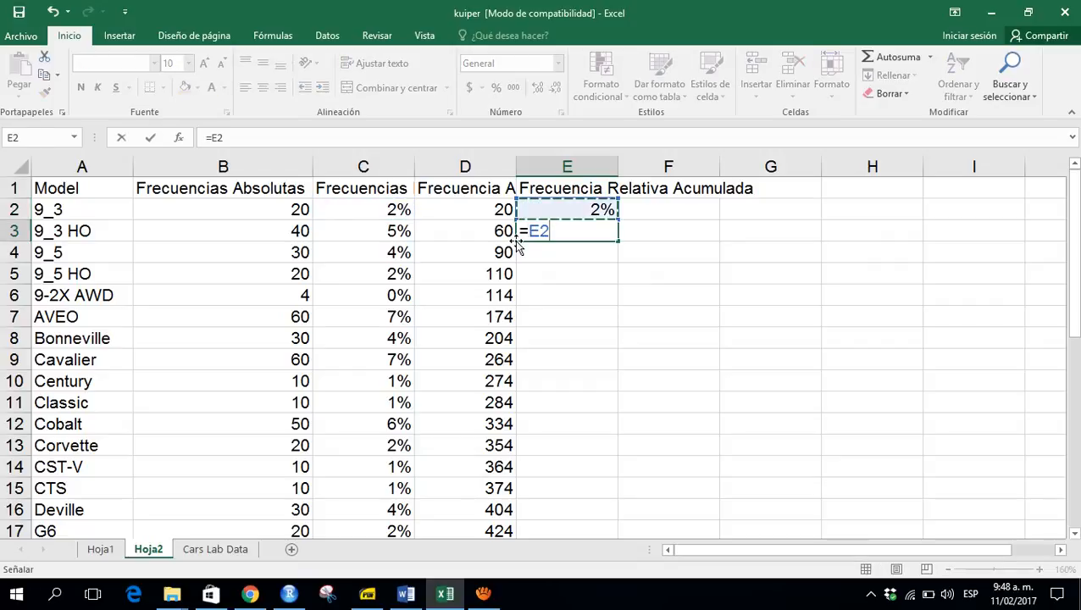
{"action": "type", "text": "+"}
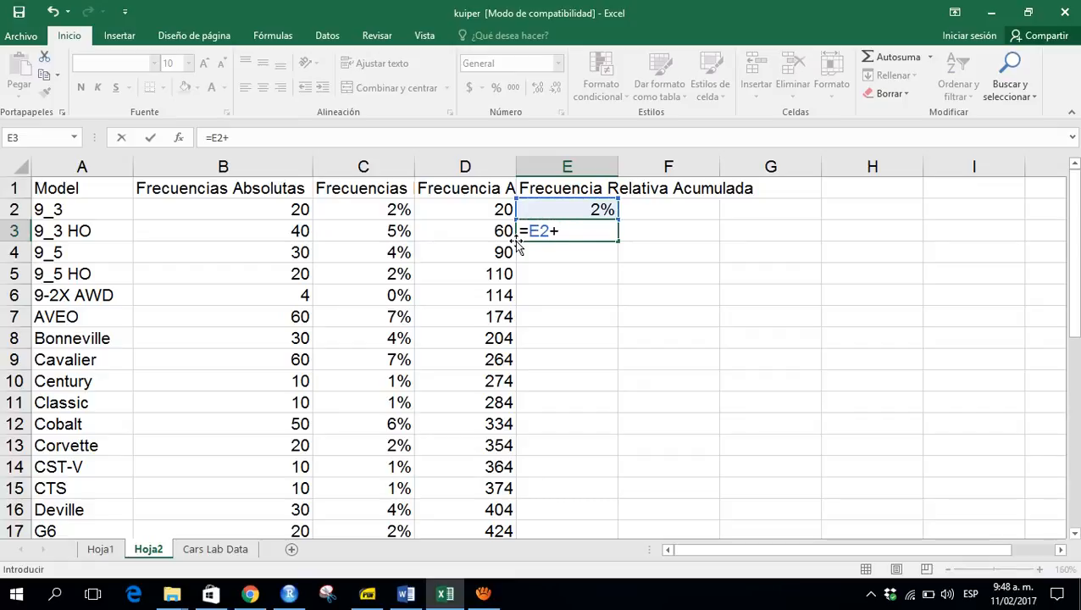
{"action": "key", "text": "Left"}
{"action": "key", "text": "Left"}
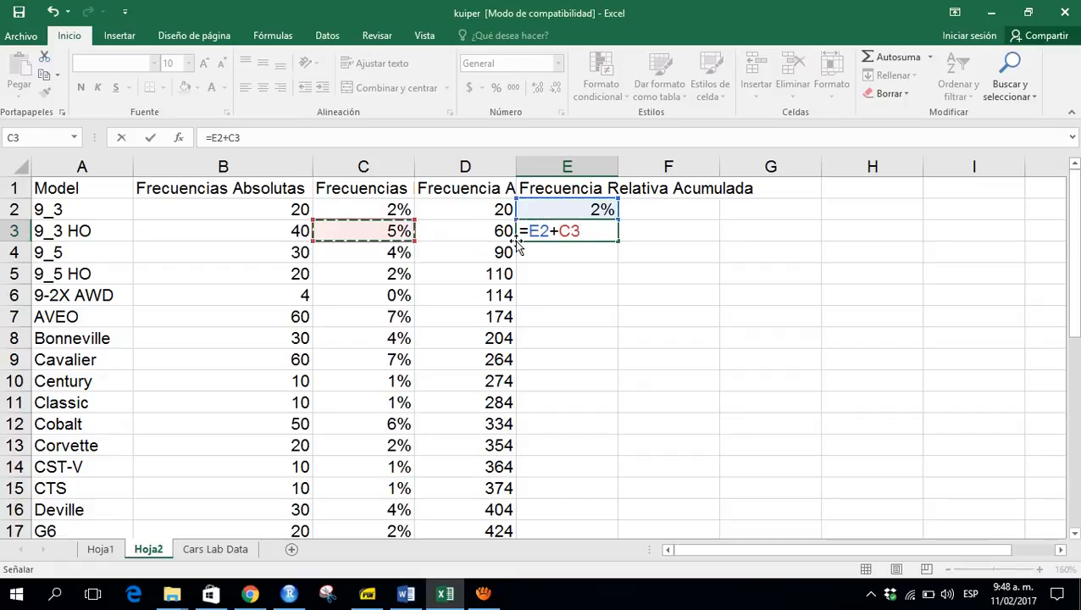
{"action": "key", "text": "Return"}
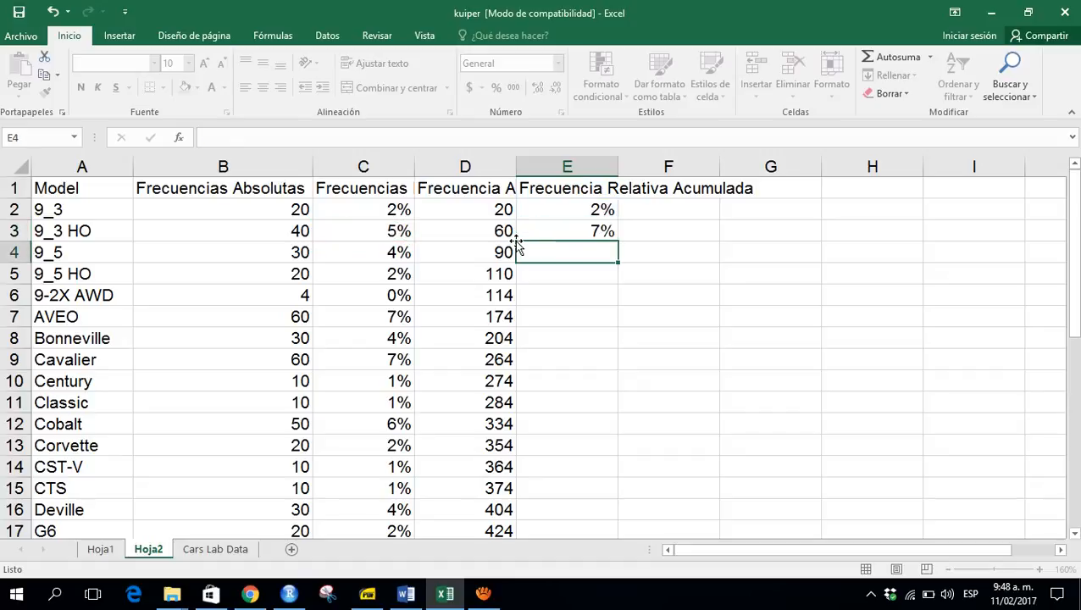
{"action": "key", "text": "Up"}
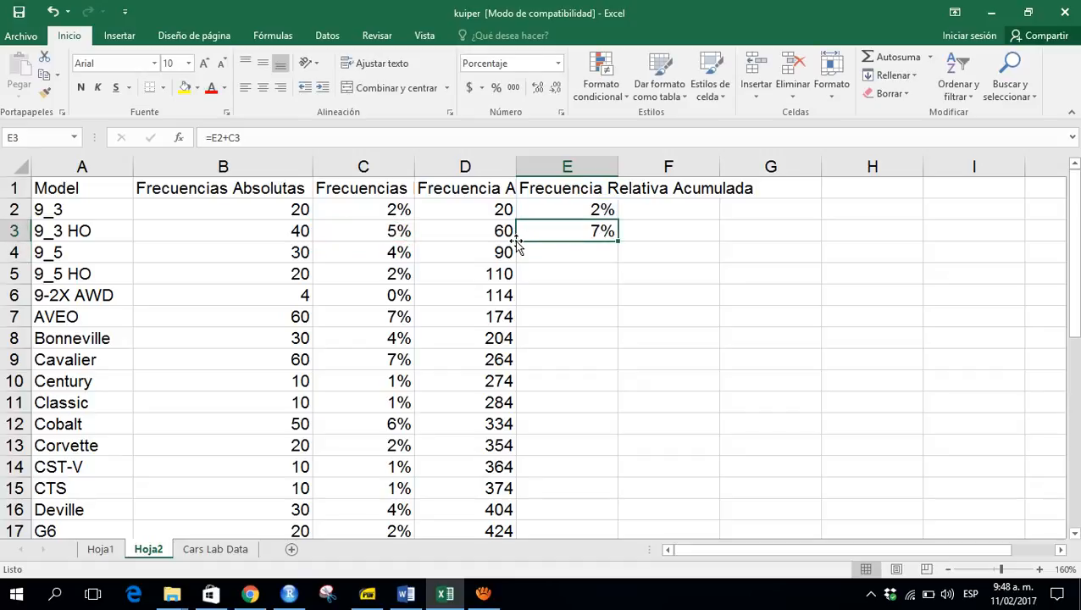
{"action": "left_click_drag", "start_coordinate": [619, 241], "coordinate": [619, 241]}
{"action": "double_click", "coordinate": [620, 242]}
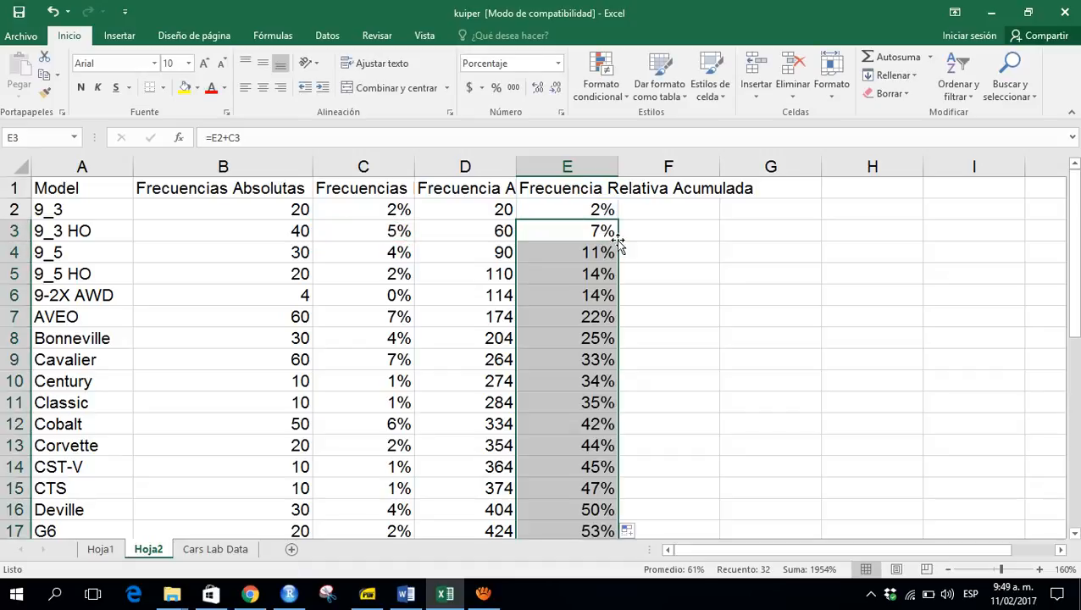
- Jump to the end of the cumulative relative frequency column
{"action": "left_click", "coordinate": [568, 252]}
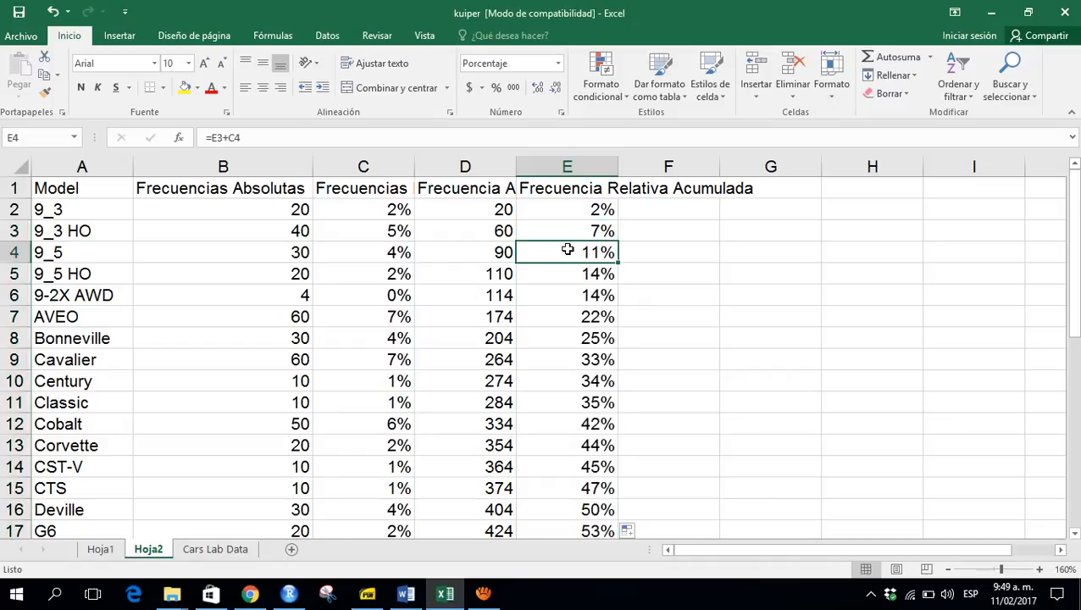
{"action": "key", "text": "ctrl+Down"}
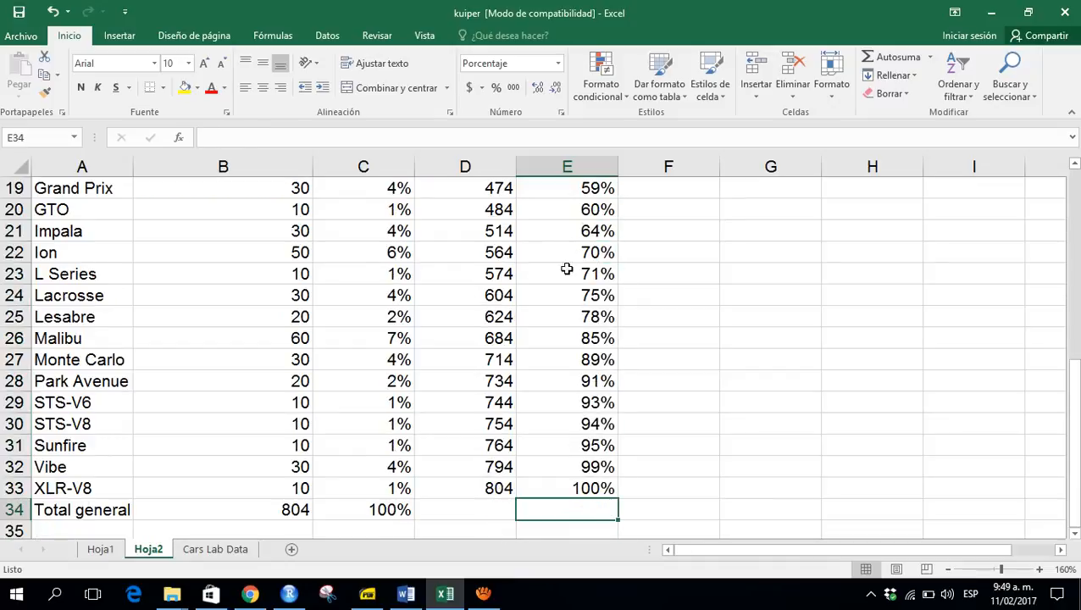
{"action": "left_click", "coordinate": [483, 593]}
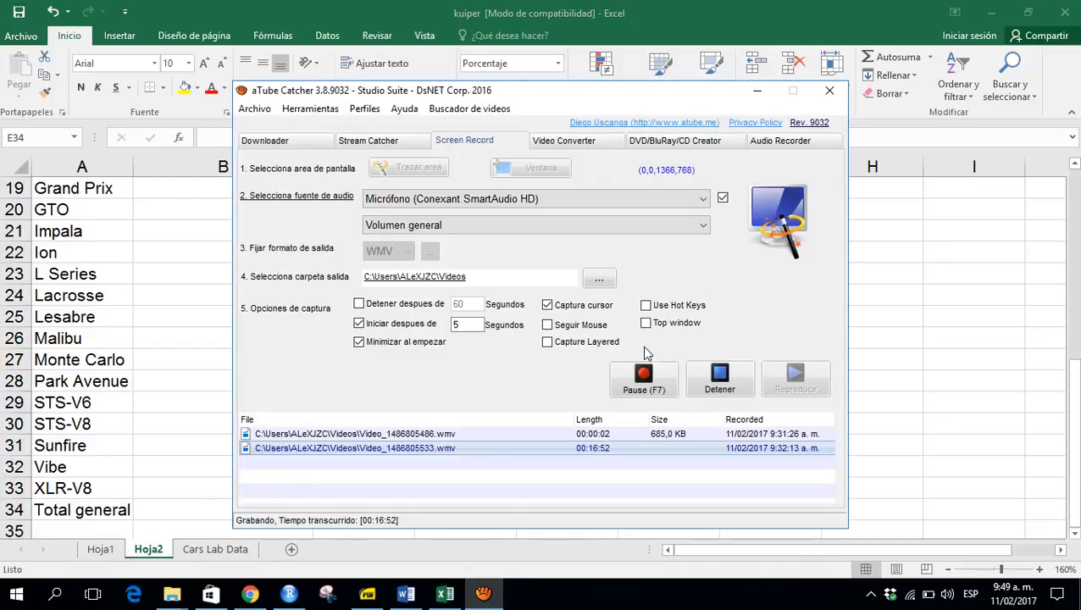
{"action": "left_click", "coordinate": [649, 385]}
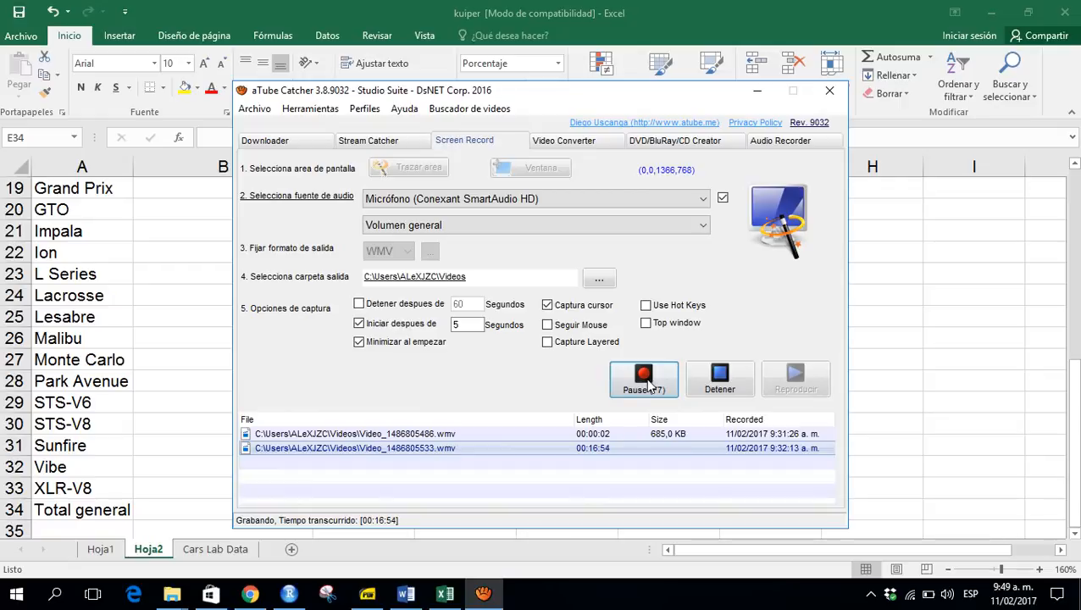
{"action": "left_click", "coordinate": [755, 93]}
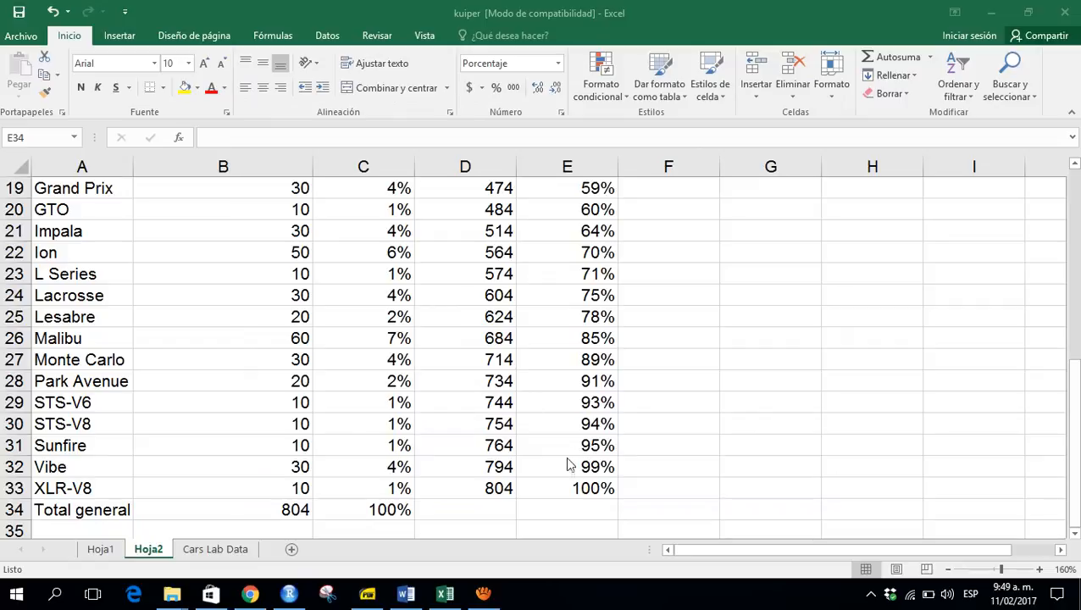
- Inspect the cumulative relative frequency formulas at the last model row and near the top of the column
{"action": "left_click", "coordinate": [576, 505]}
{"action": "left_click", "coordinate": [576, 488]}
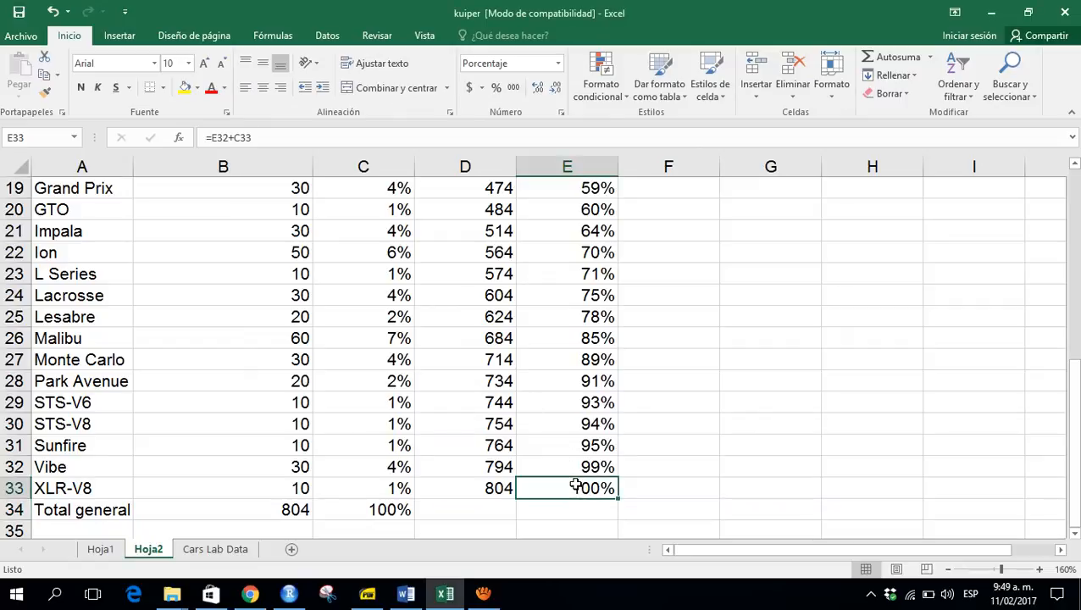
{"action": "key", "text": "ctrl+Up"}
{"action": "key", "text": "Down"}
{"action": "key", "text": "Down"}
{"action": "key", "text": "Down"}
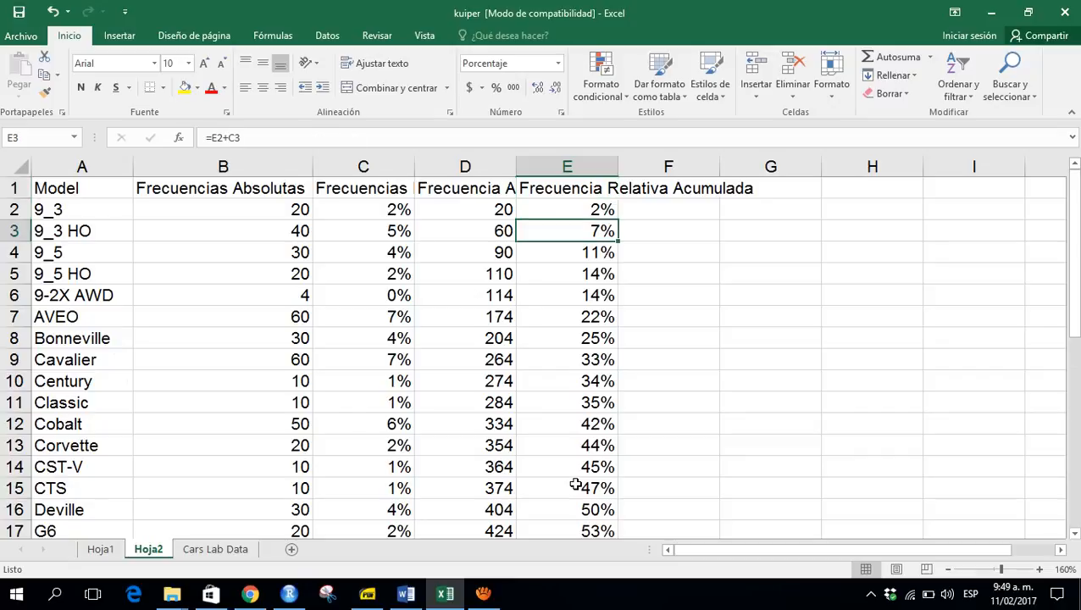
{"action": "key", "text": "F2"}
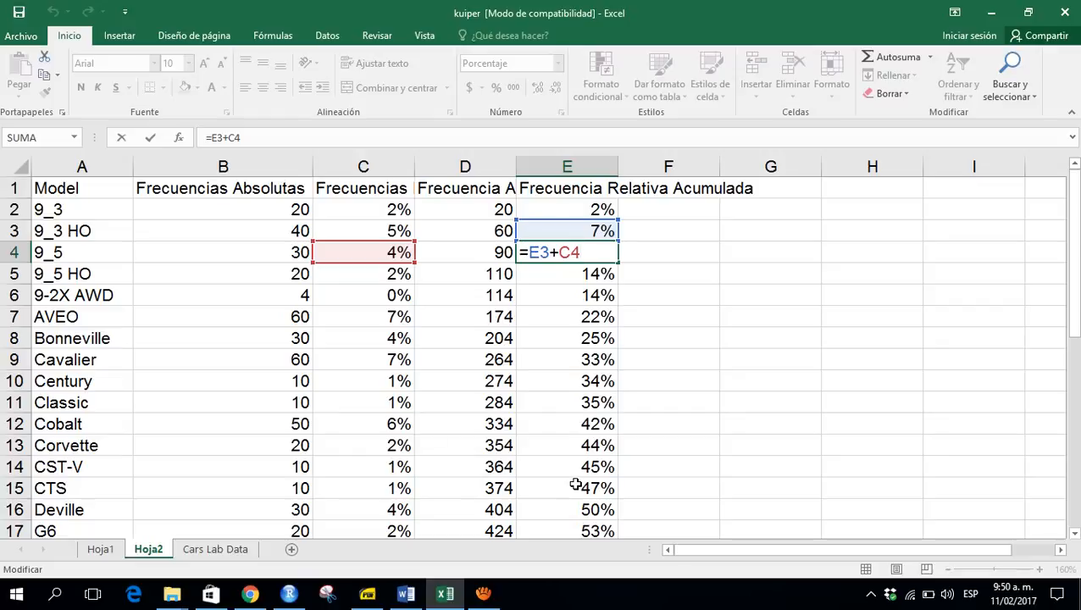
{"action": "key", "text": "Left"}
{"action": "key", "text": "ctrl+Return"}
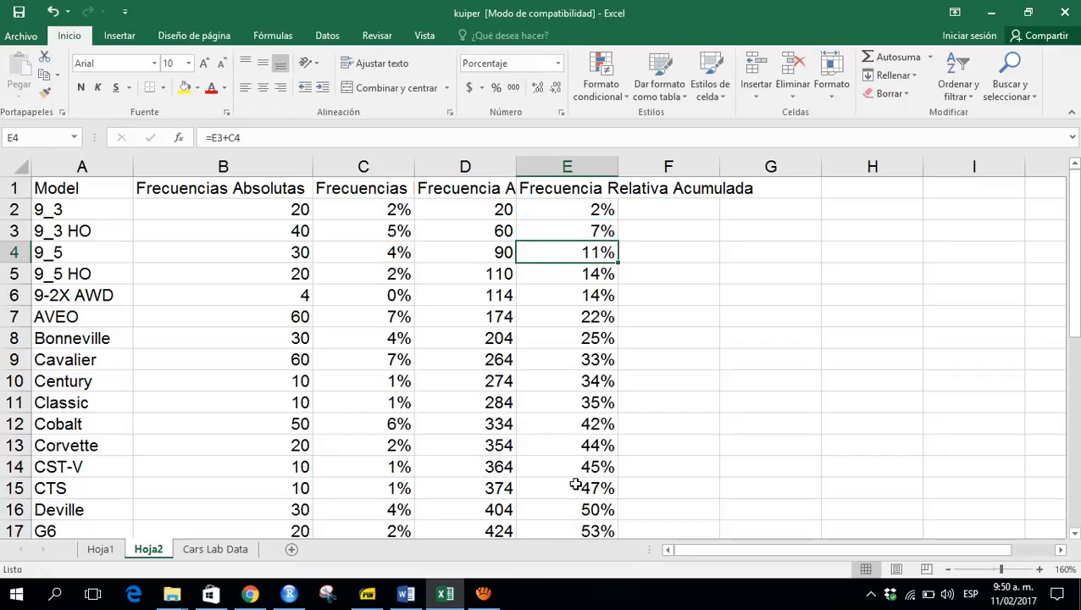
- Select the model names and absolute frequencies without the total row and insert a clustered 2-D bar chart
{"action": "key", "text": "Left"}
{"action": "key", "text": "Left"}
{"action": "key", "text": "Left"}
{"action": "key", "text": "Left"}
{"action": "key", "text": "Up"}
{"action": "key", "text": "Up"}
{"action": "key", "text": "Up"}
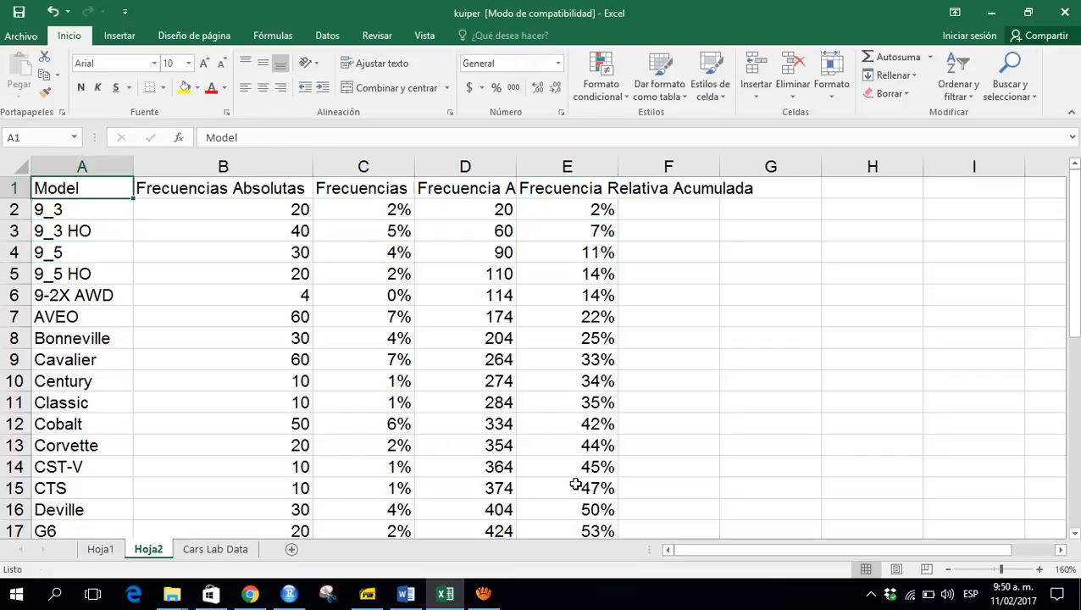
{"action": "key", "text": "shift+Right"}
{"action": "key", "text": "ctrl+shift+Down"}
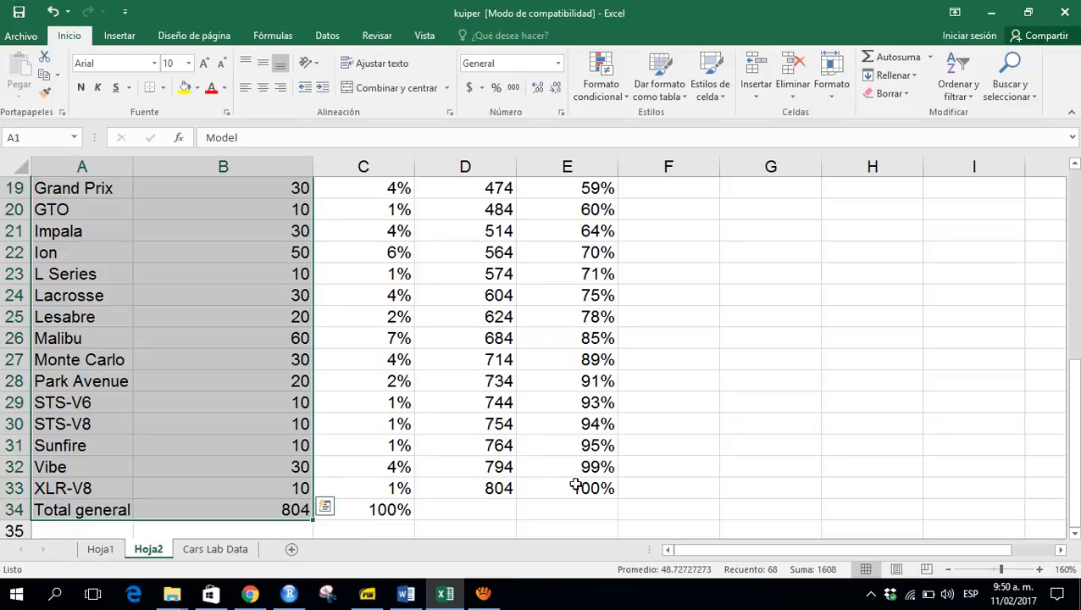
{"action": "key", "text": "shift+Up"}
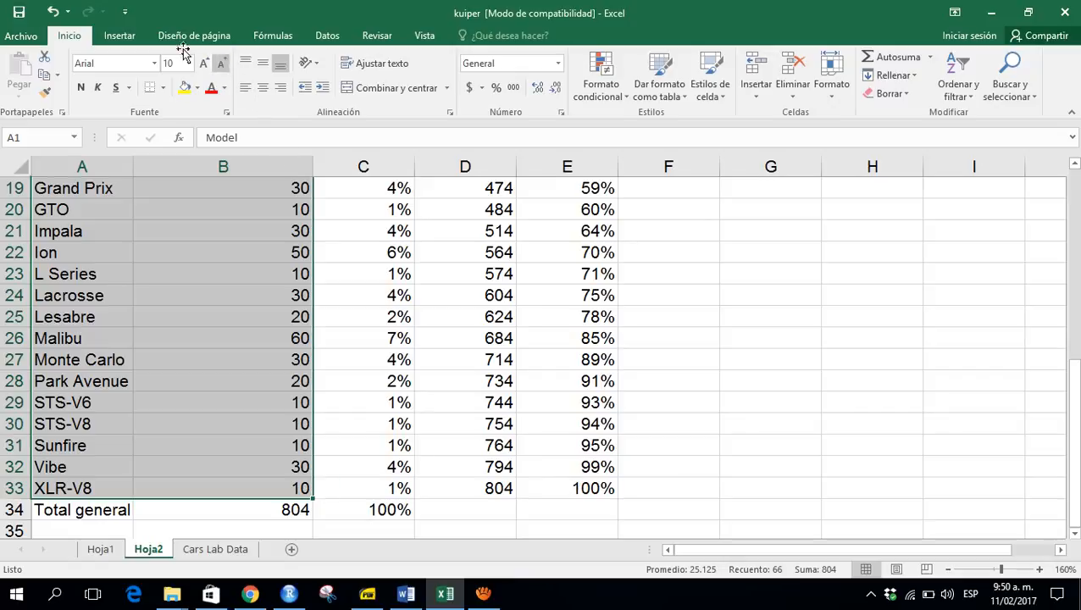
{"action": "left_click", "coordinate": [123, 36]}
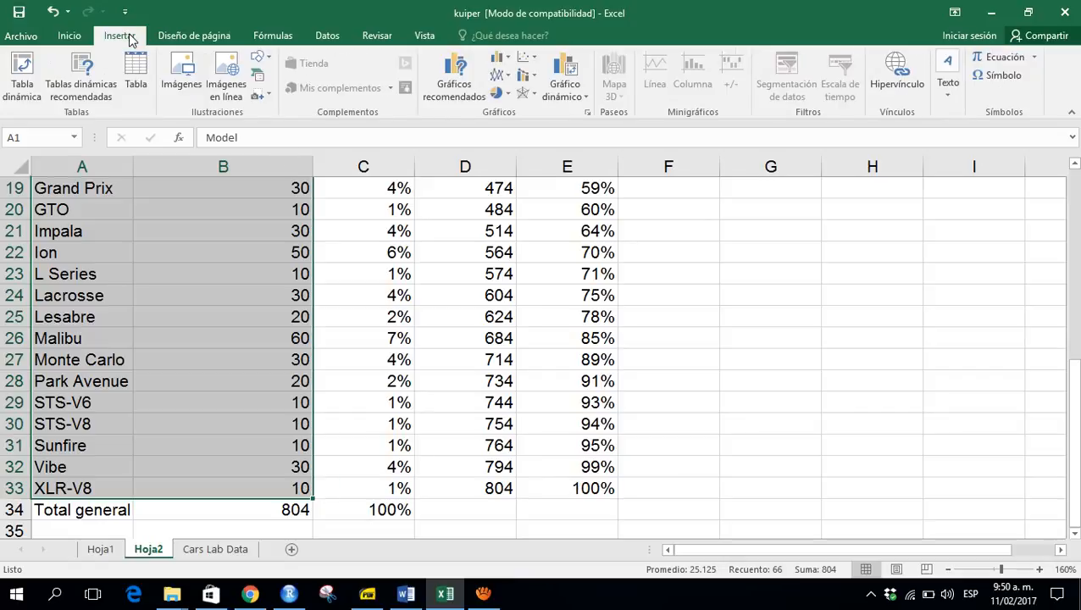
{"action": "left_click", "coordinate": [508, 61]}
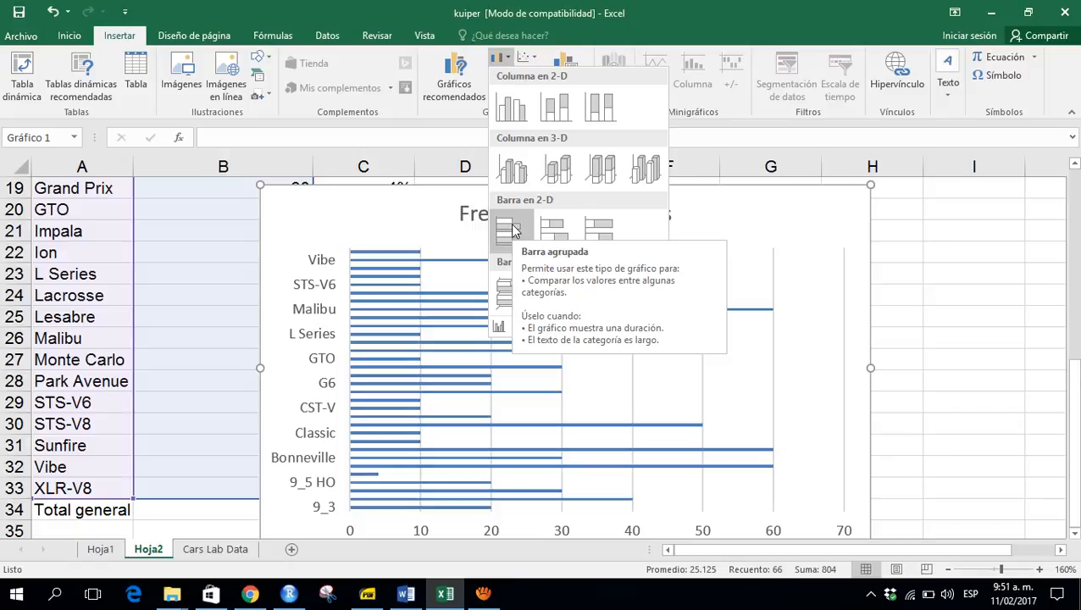
{"action": "left_click", "coordinate": [510, 224]}
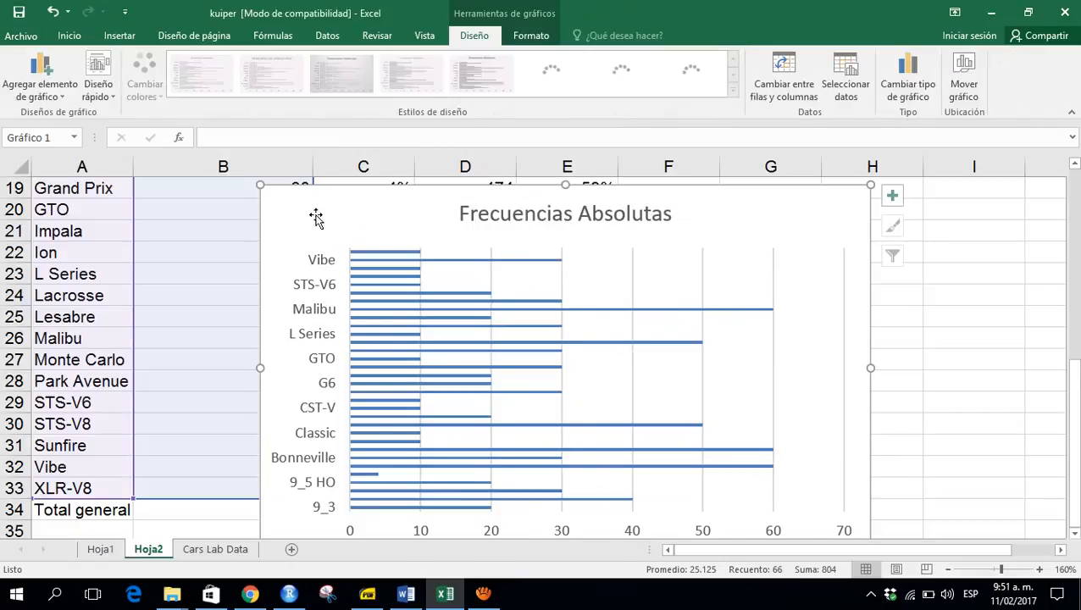
- Move the bar chart onto its own new chart sheet
{"action": "left_click", "coordinate": [958, 254]}
{"action": "right_click", "coordinate": [296, 219]}
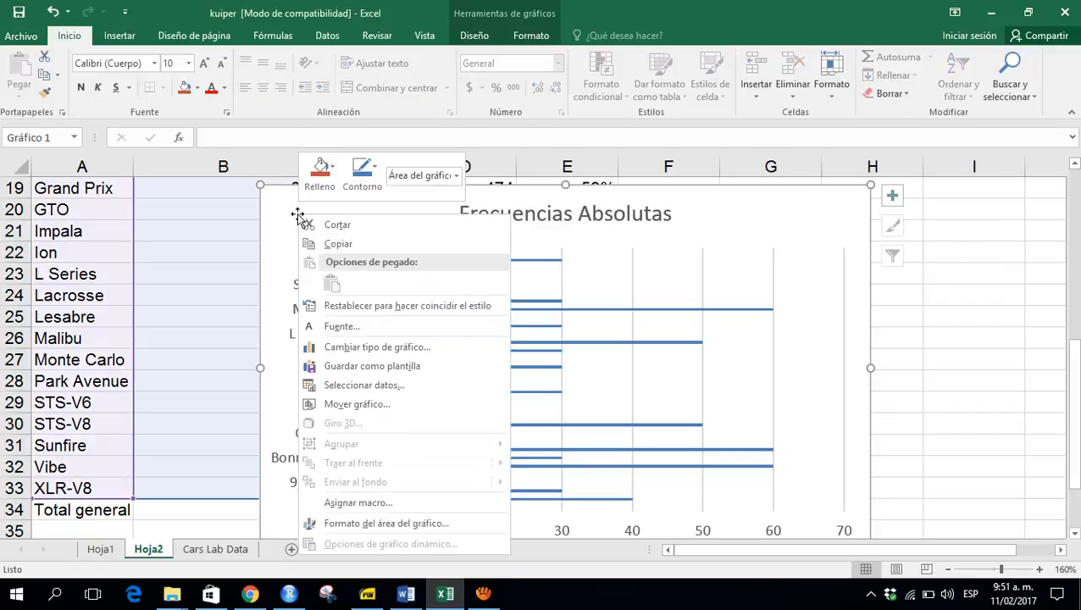
{"action": "left_click", "coordinate": [341, 405]}
{"action": "left_click", "coordinate": [264, 382]}
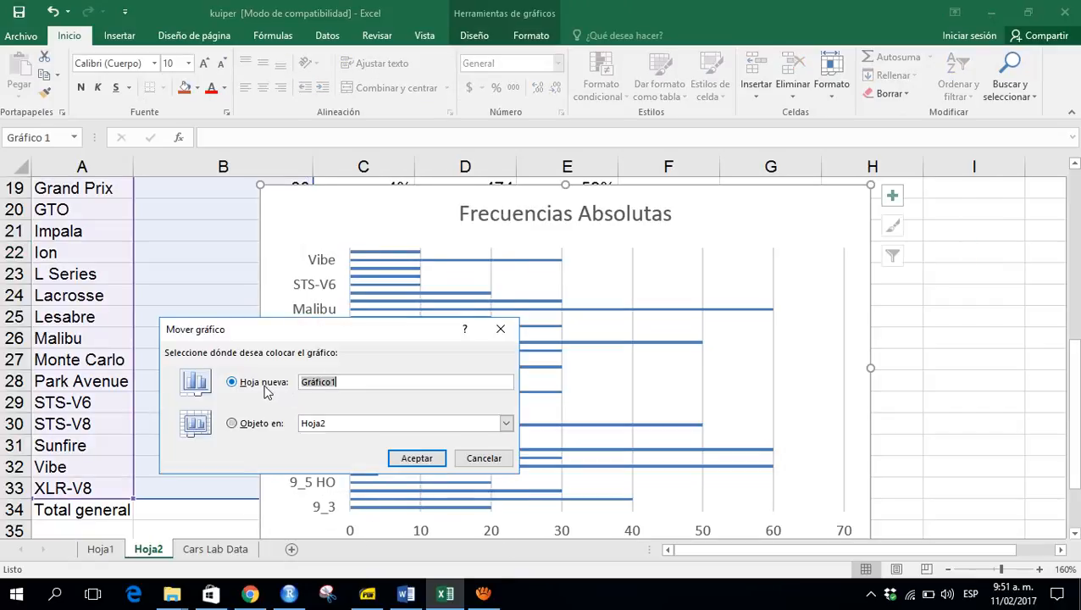
{"action": "left_click", "coordinate": [426, 459]}
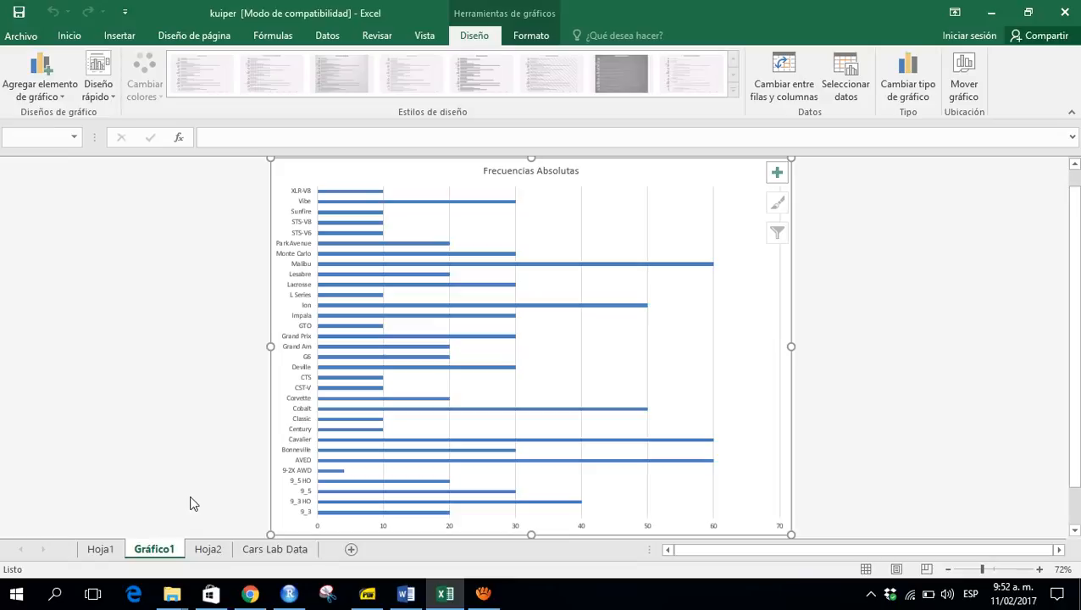
- Switch back to the Hoja2 table and go to its first cell
{"action": "left_click", "coordinate": [209, 549]}
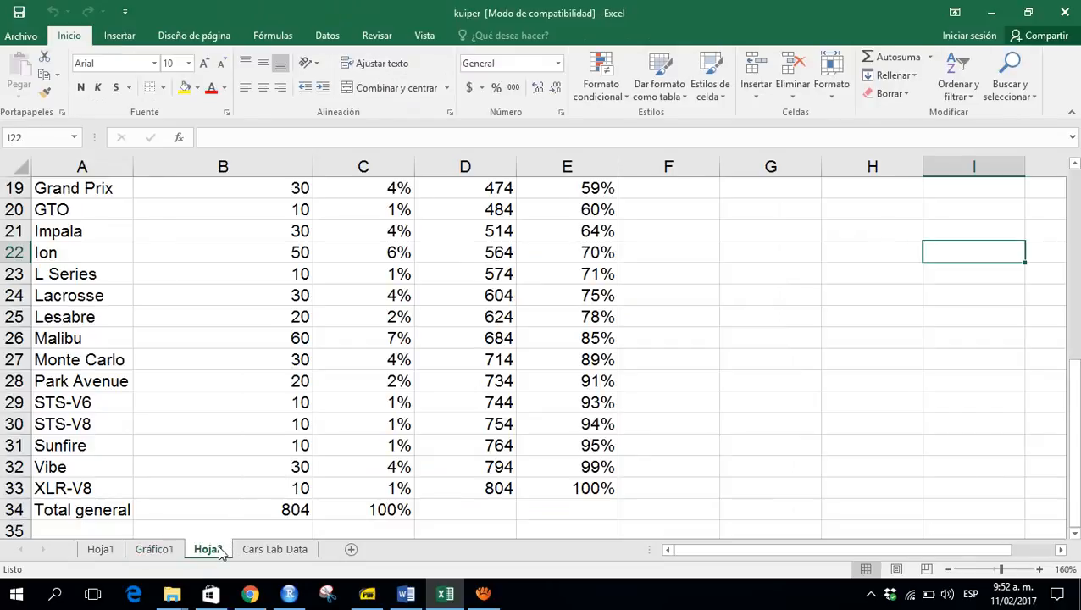
{"action": "left_click", "coordinate": [57, 450]}
{"action": "key", "text": "ctrl+Home"}
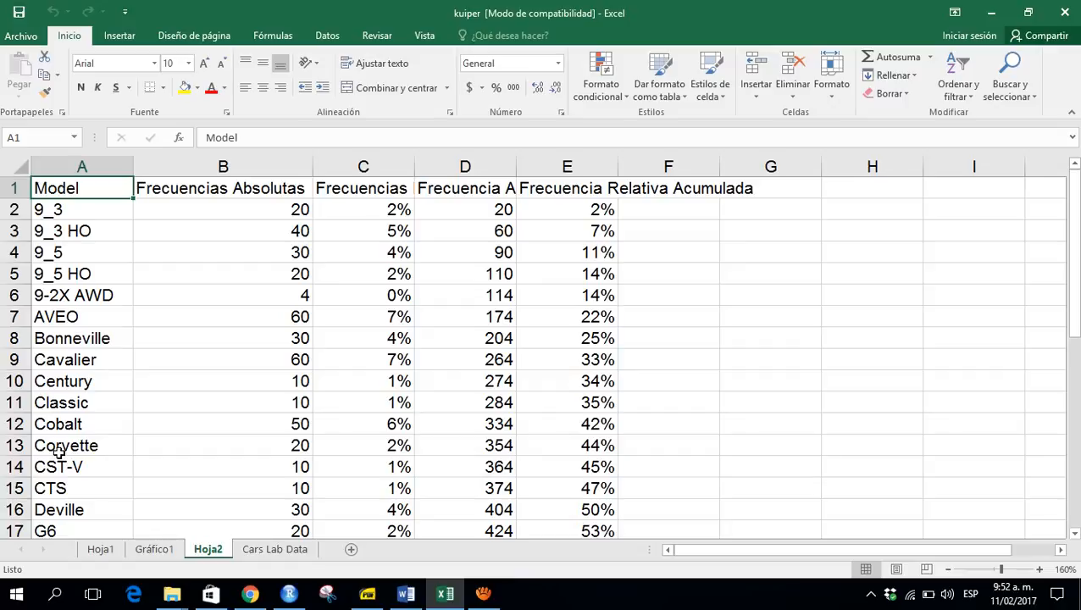
{"action": "left_click", "coordinate": [482, 595]}
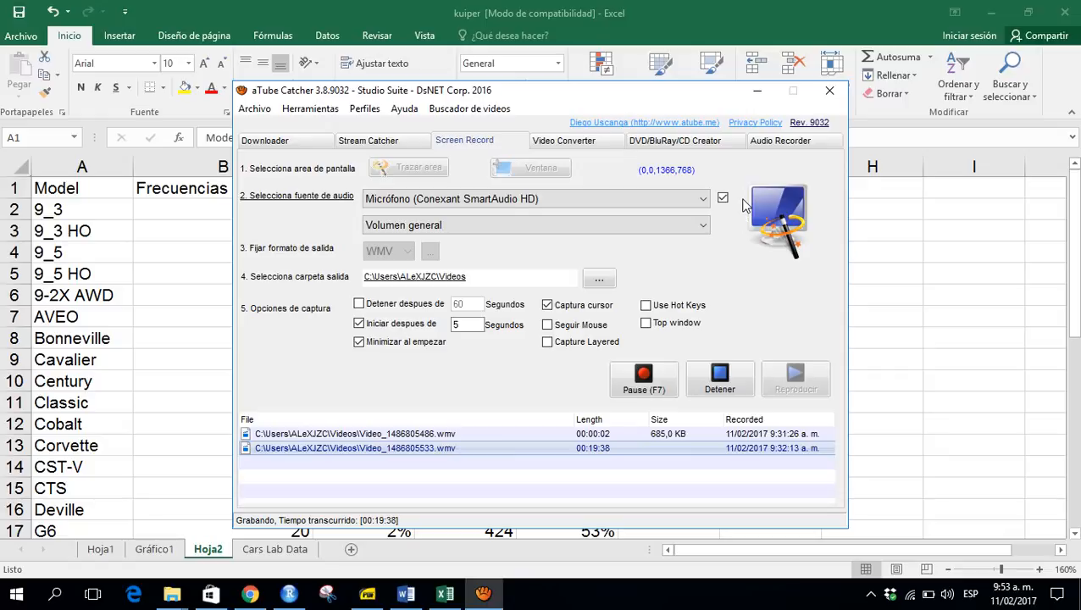
{"action": "left_click", "coordinate": [759, 90]}
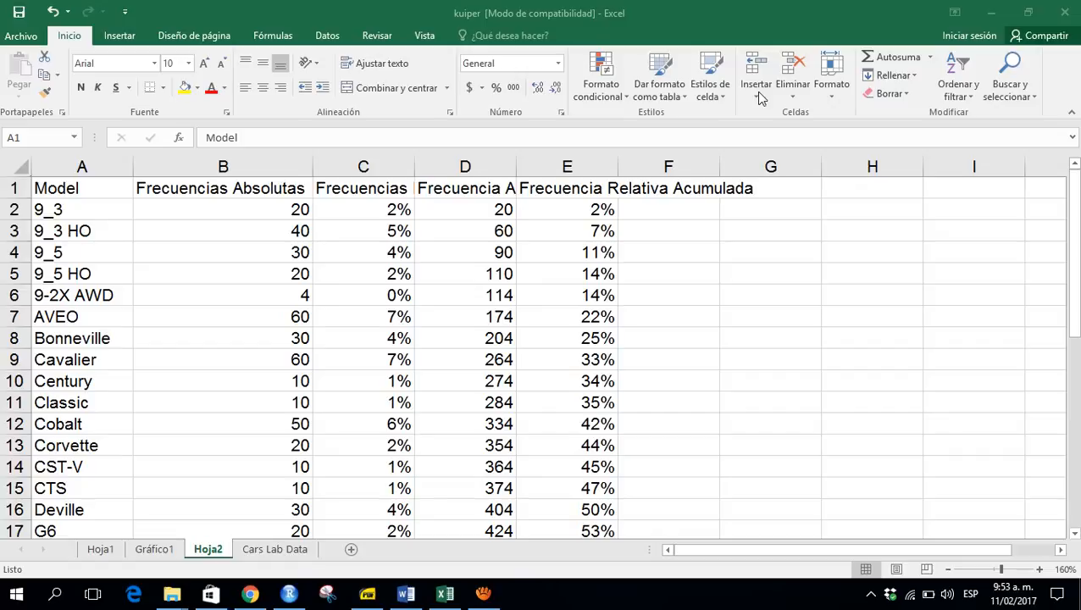
- Turn on filters for the table and exclude the Total general row from the Model column
{"action": "left_click", "coordinate": [76, 191]}
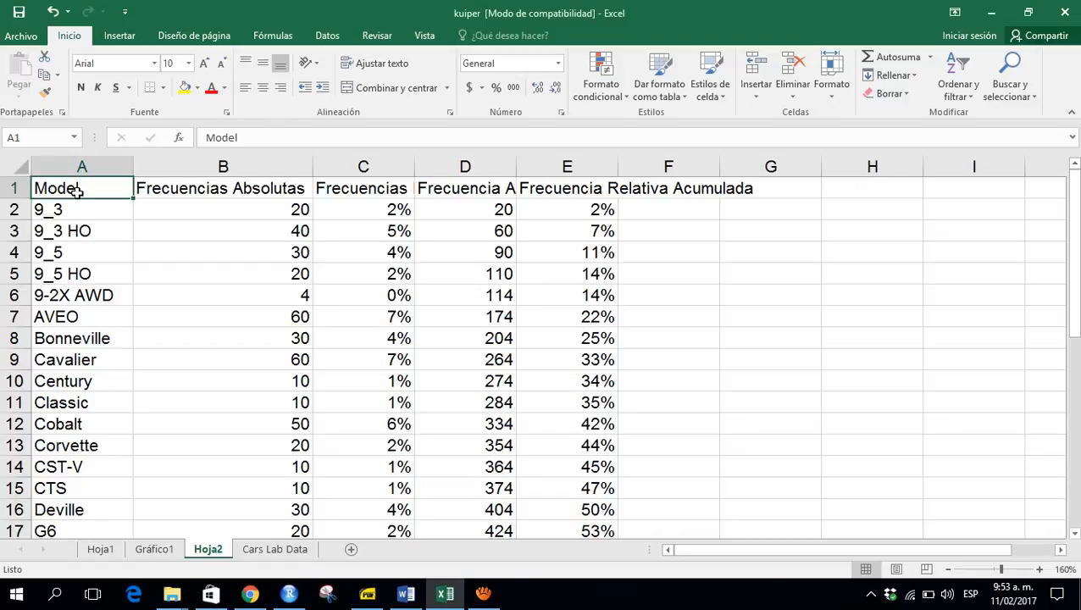
{"action": "key", "text": "ctrl+shift+l"}
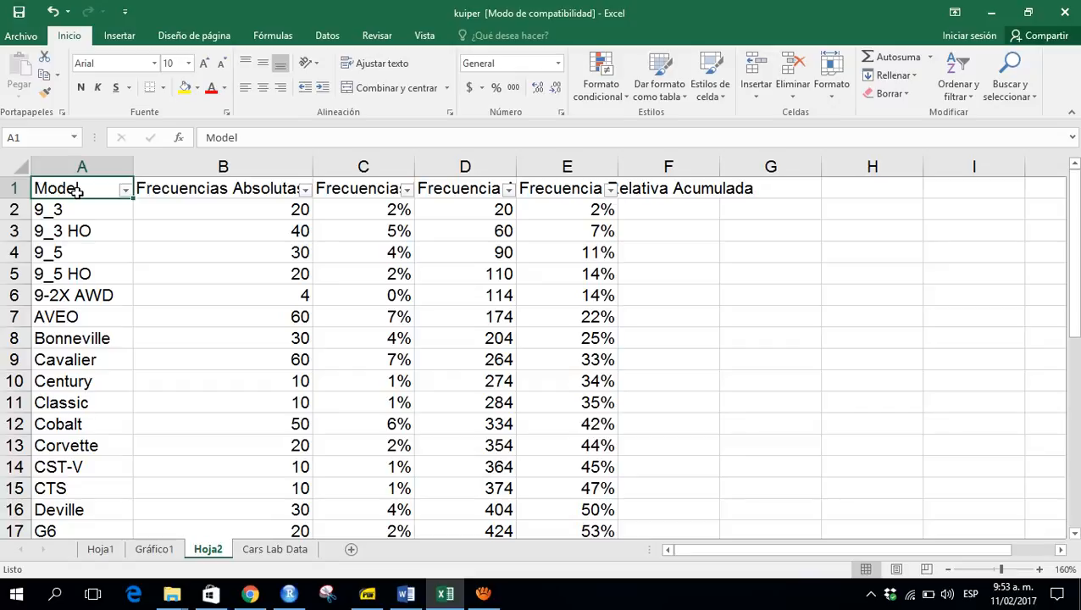
{"action": "left_click", "coordinate": [125, 190]}
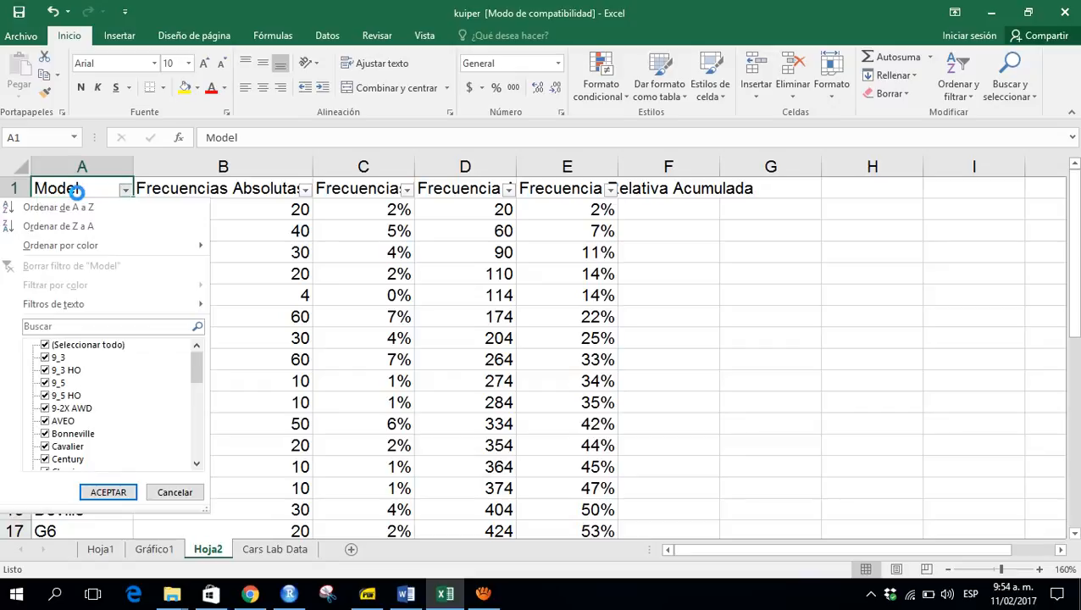
{"action": "key", "text": "Down"}
{"action": "key", "text": "Down"}
{"action": "key", "text": "Down"}
{"action": "key", "text": "Down"}
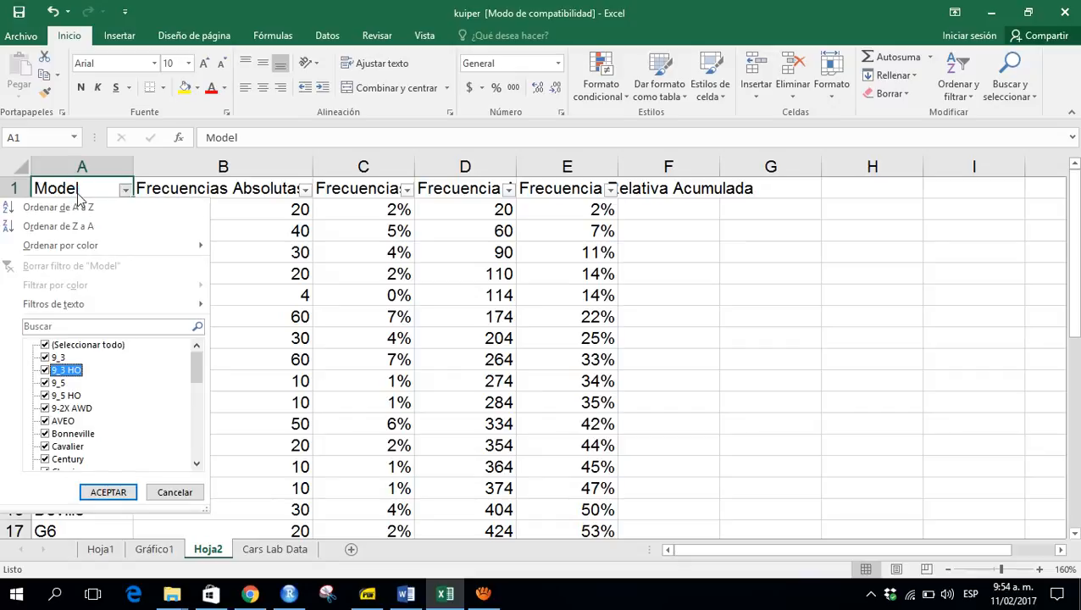
{"action": "scroll", "coordinate": [78, 194], "scroll_direction": "down", "scroll_amount": 10}
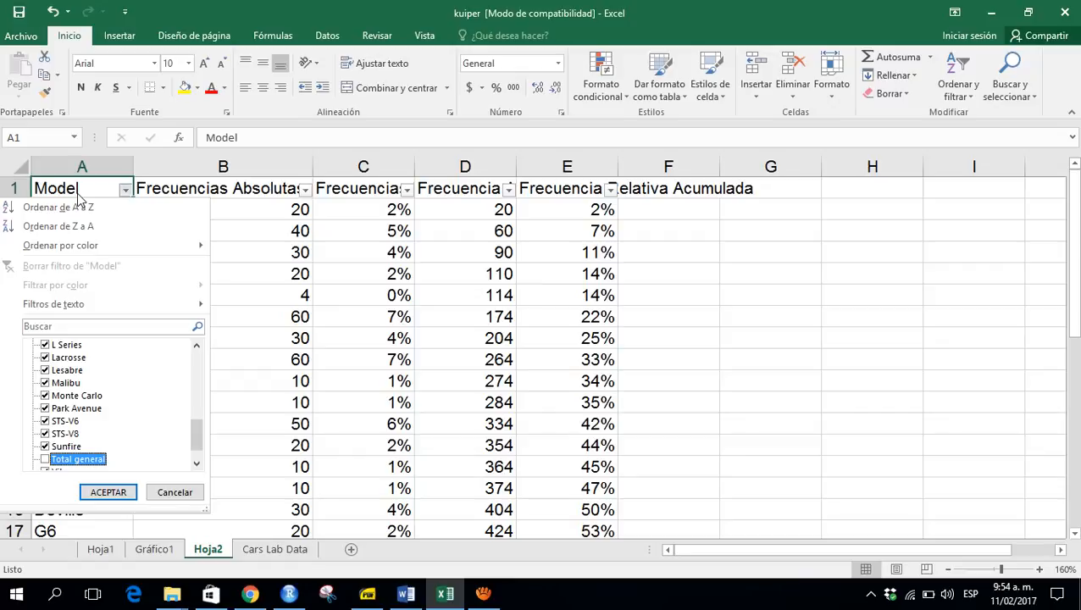
{"action": "left_click", "coordinate": [119, 496]}
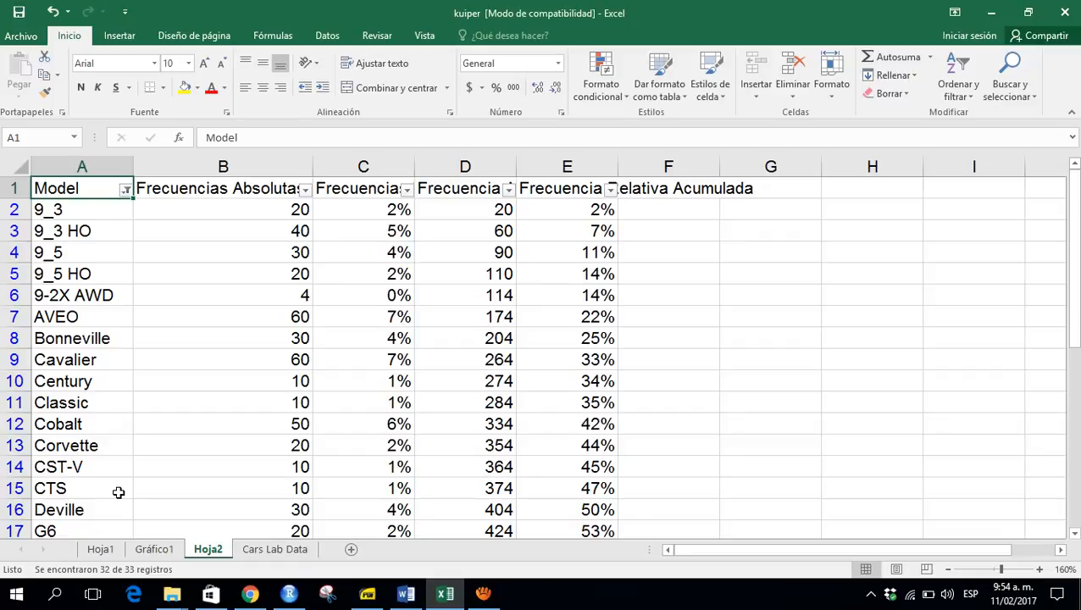
- Sort the table by absolute frequency from largest to smallest
{"action": "key", "text": "Right"}
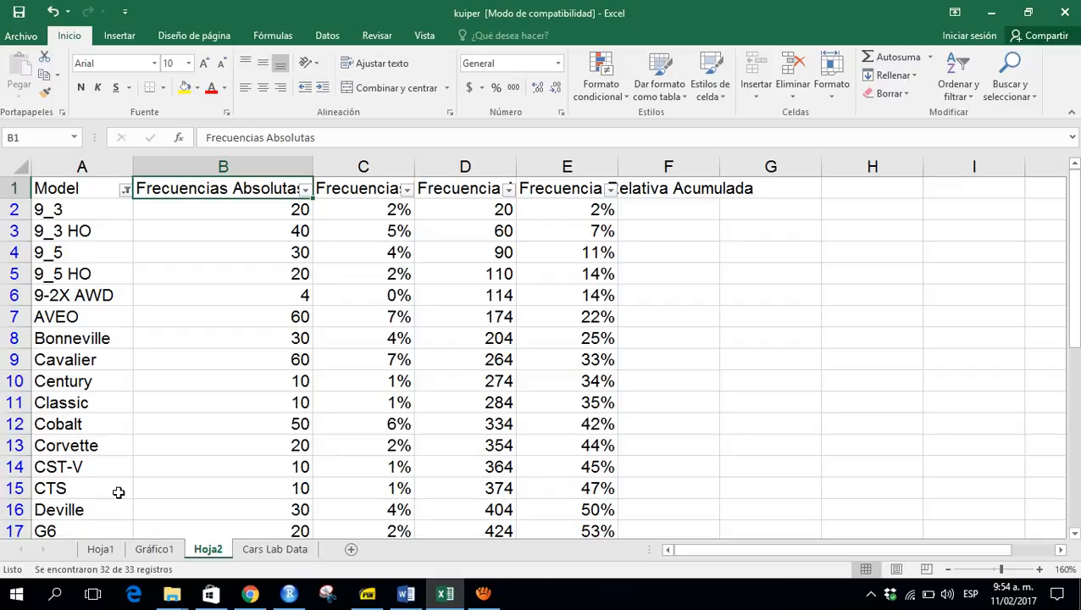
{"action": "key", "text": "alt+Down"}
{"action": "key", "text": "Down"}
{"action": "key", "text": "Down"}
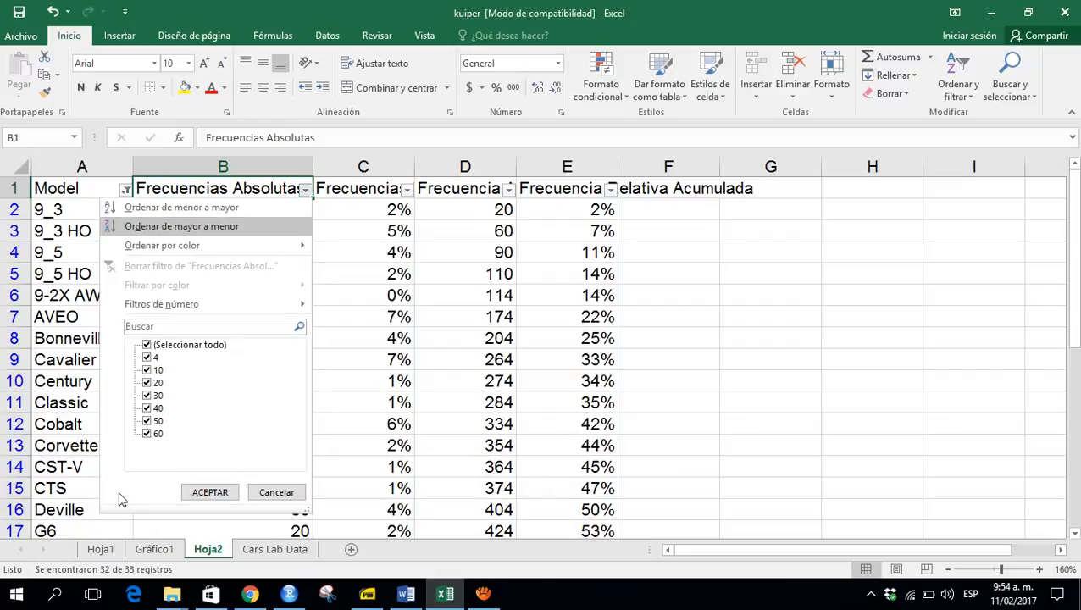
{"action": "key", "text": "Return"}
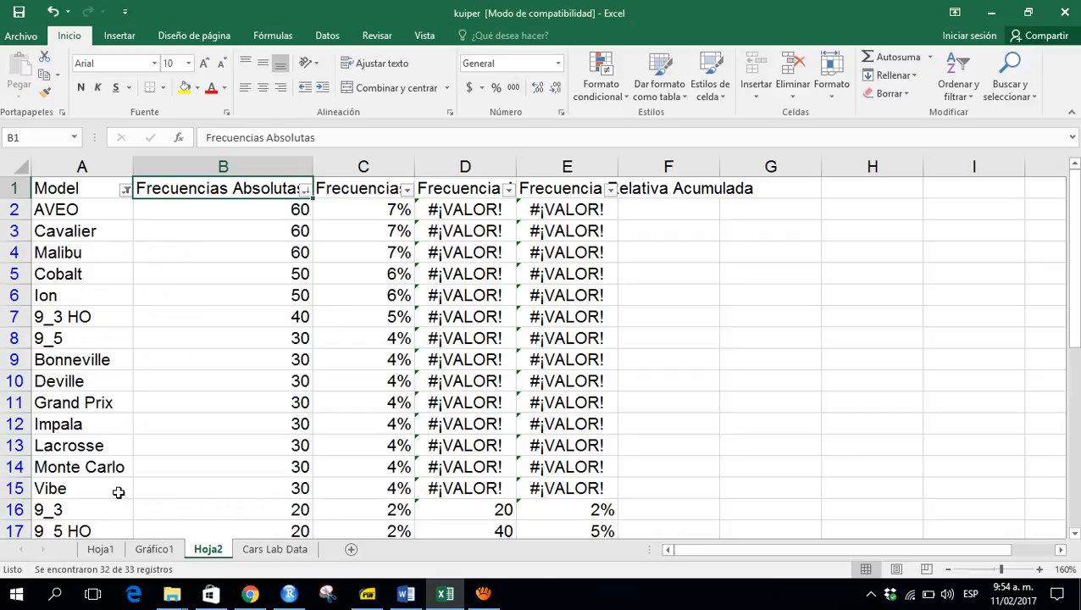
- Clear the filter on the Model column so every row is selected again
{"action": "key", "text": "Down"}
{"action": "key", "text": "Right"}
{"action": "key", "text": "Right"}
{"action": "key", "text": "Left"}
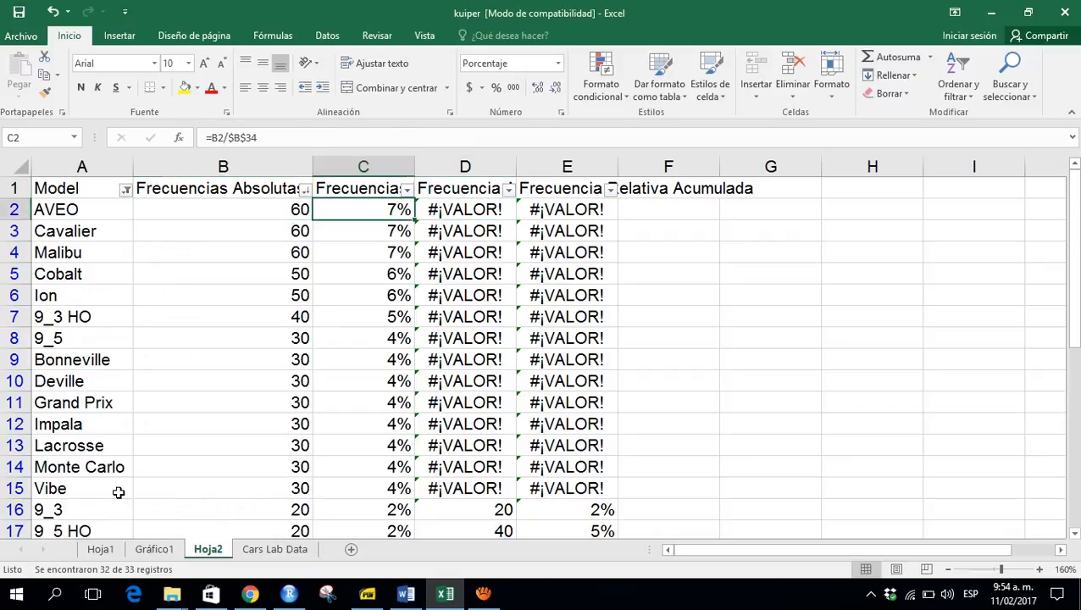
{"action": "key", "text": "Left"}
{"action": "key", "text": "Left"}
{"action": "key", "text": "Up"}
{"action": "key", "text": "alt+Down"}
{"action": "key", "text": "Down"}
{"action": "key", "text": "Down"}
{"action": "key", "text": "Down"}
{"action": "key", "text": "Down"}
{"action": "key", "text": "Down"}
{"action": "key", "text": "Down"}
{"action": "key", "text": "Down"}
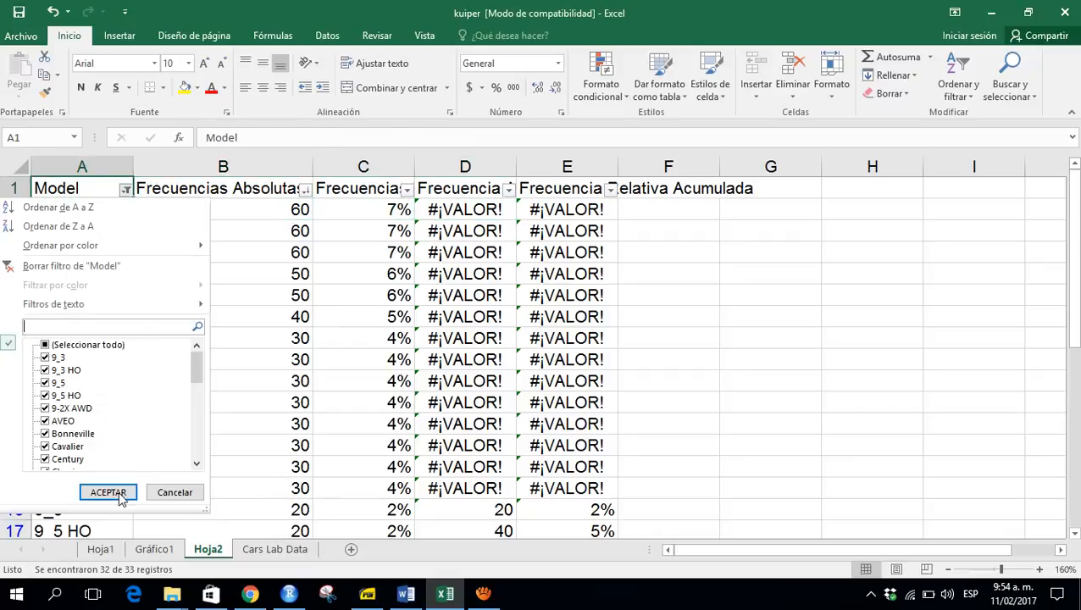
{"action": "key", "text": "space"}
{"action": "key", "text": "Return"}
- Set the first cumulative absolute frequency cell to equal the first absolute frequency, =B2
{"action": "key", "text": "Down"}
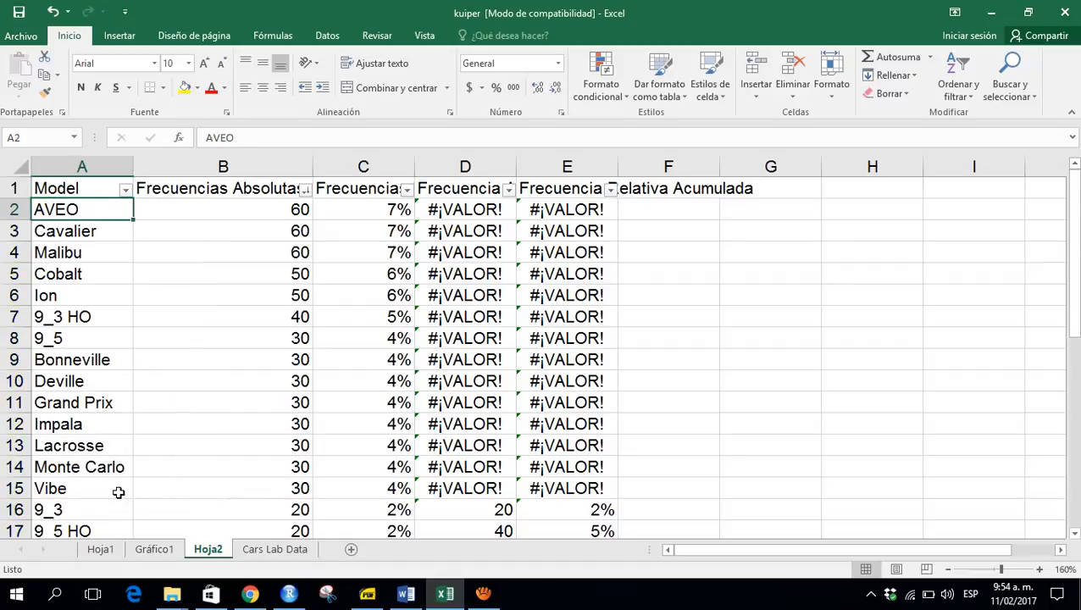
{"action": "key", "text": "Right"}
{"action": "key", "text": "Right"}
{"action": "key", "text": "Right"}
{"action": "key", "text": "F2"}
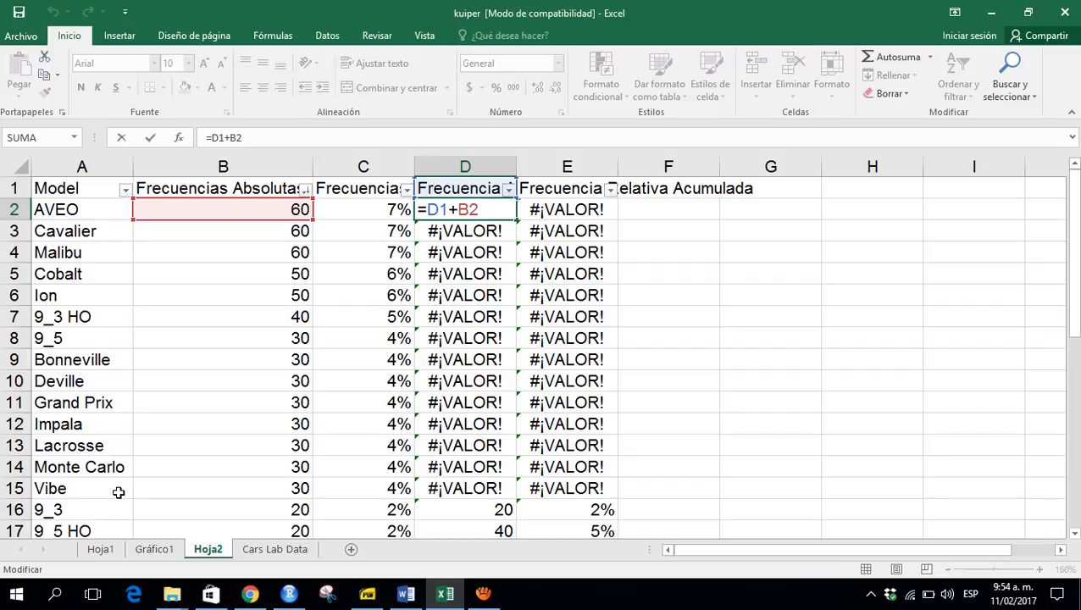
{"action": "key", "text": "Escape"}
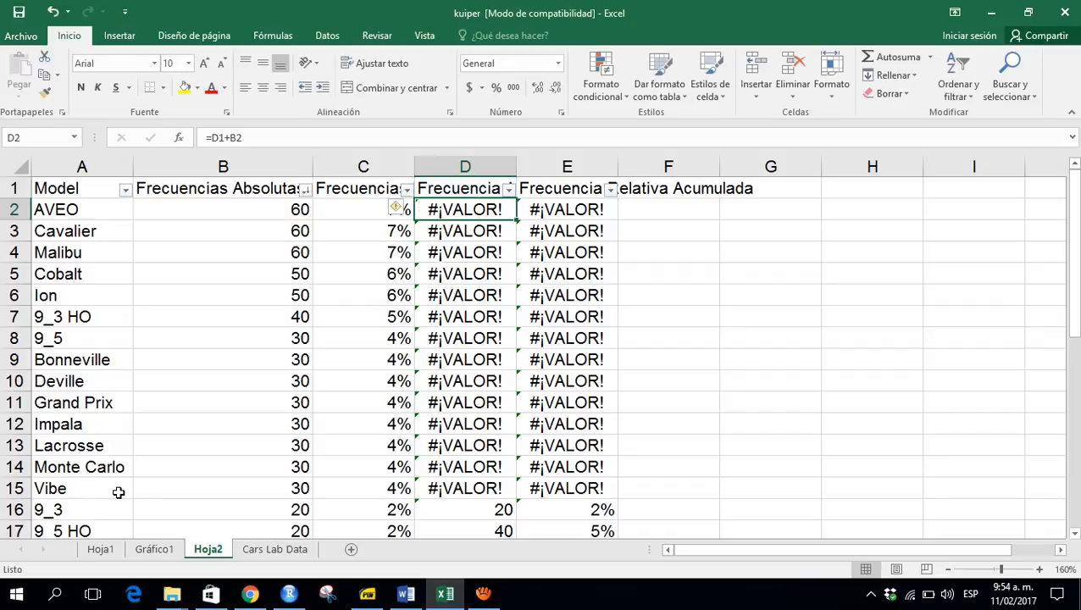
{"action": "type", "text": "="}
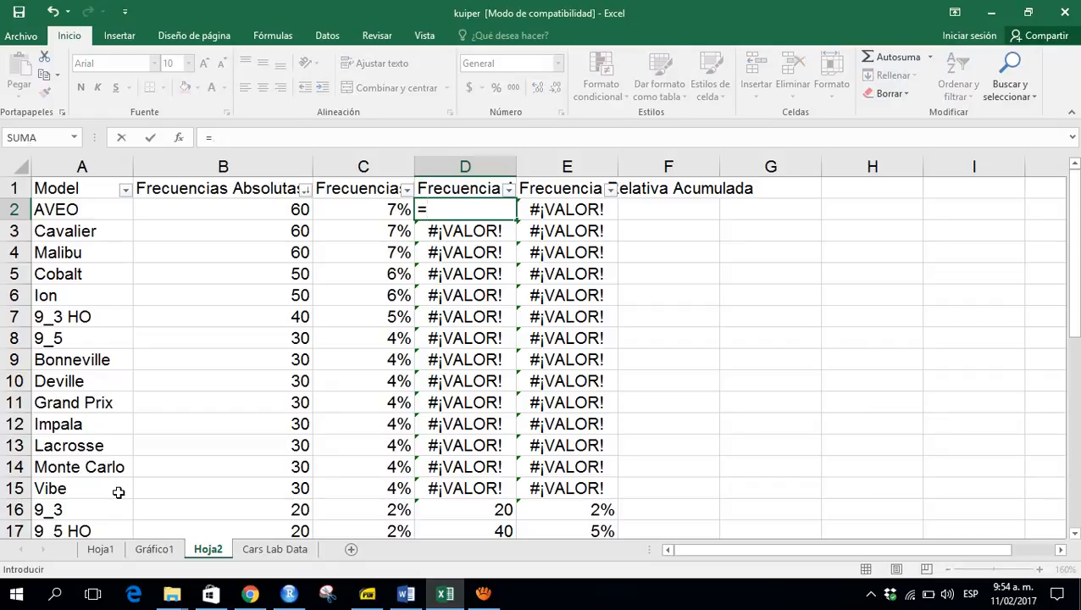
{"action": "key", "text": "Left"}
{"action": "key", "text": "Left"}
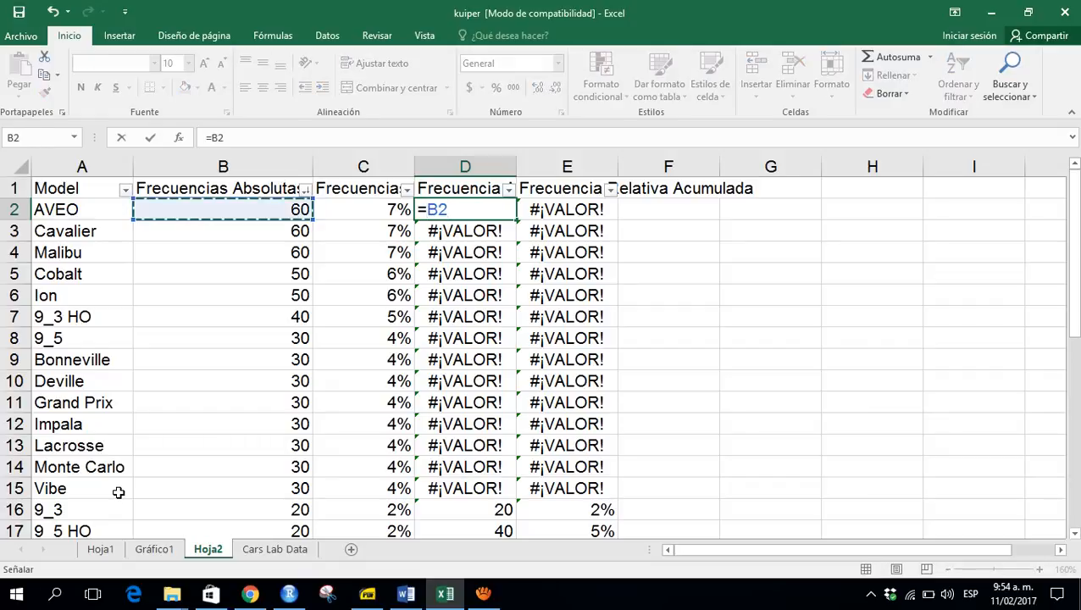
{"action": "key", "text": "Return"}
- Set the first cumulative relative frequency cell to equal the first relative frequency, =C2
{"action": "key", "text": "Right"}
{"action": "key", "text": "Up"}
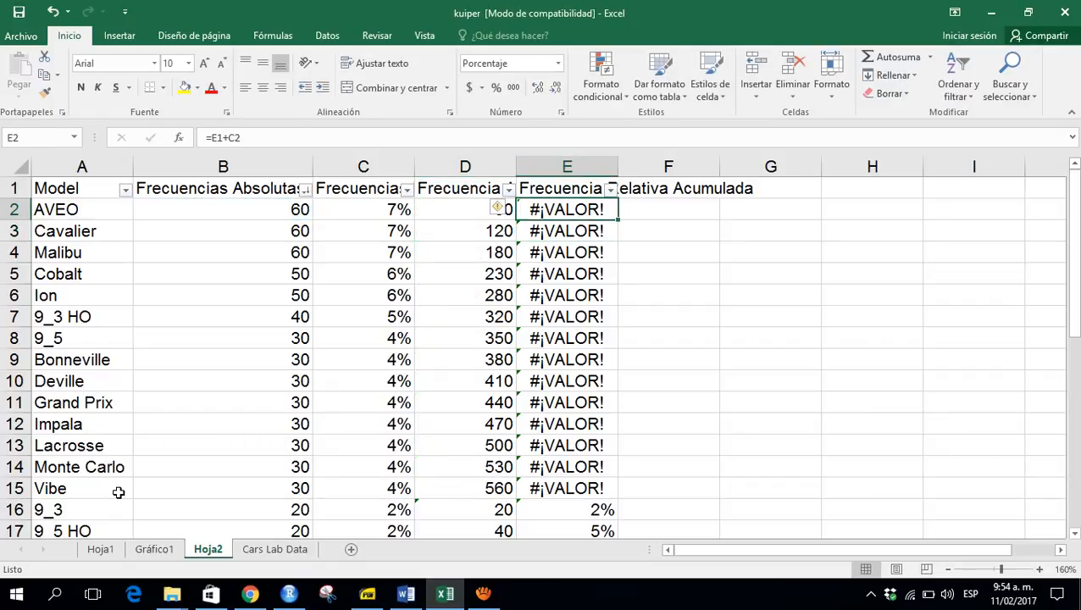
{"action": "key", "text": "Up"}
{"action": "key", "text": "Down"}
{"action": "key", "text": "F2"}
{"action": "key", "text": "Escape"}
{"action": "type", "text": "="}
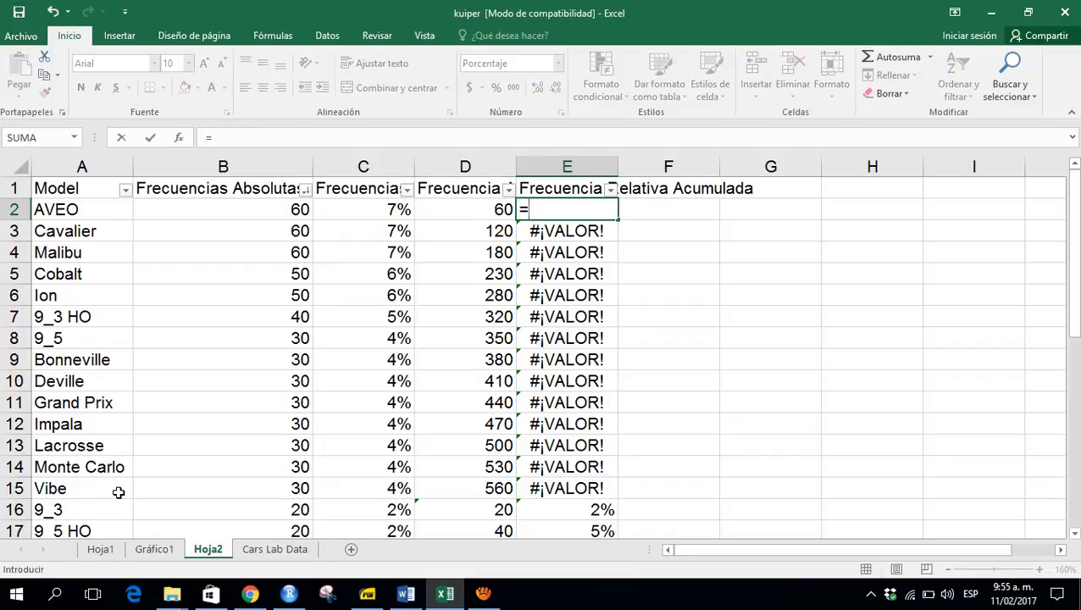
{"action": "key", "text": "Left"}
{"action": "key", "text": "Left"}
{"action": "key", "text": "Return"}
- Scroll to the bottom of the table and back to the first cumulative absolute frequency cell
{"action": "key", "text": "Left"}
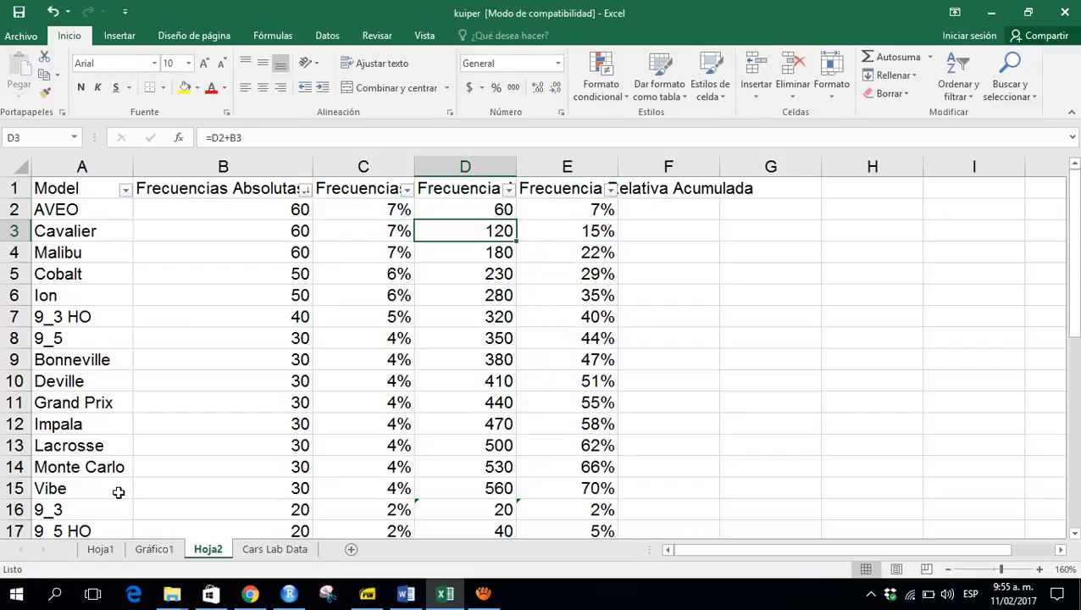
{"action": "key", "text": "Down"}
{"action": "key", "text": "Page_Down"}
{"action": "key", "text": "Page_Down"}
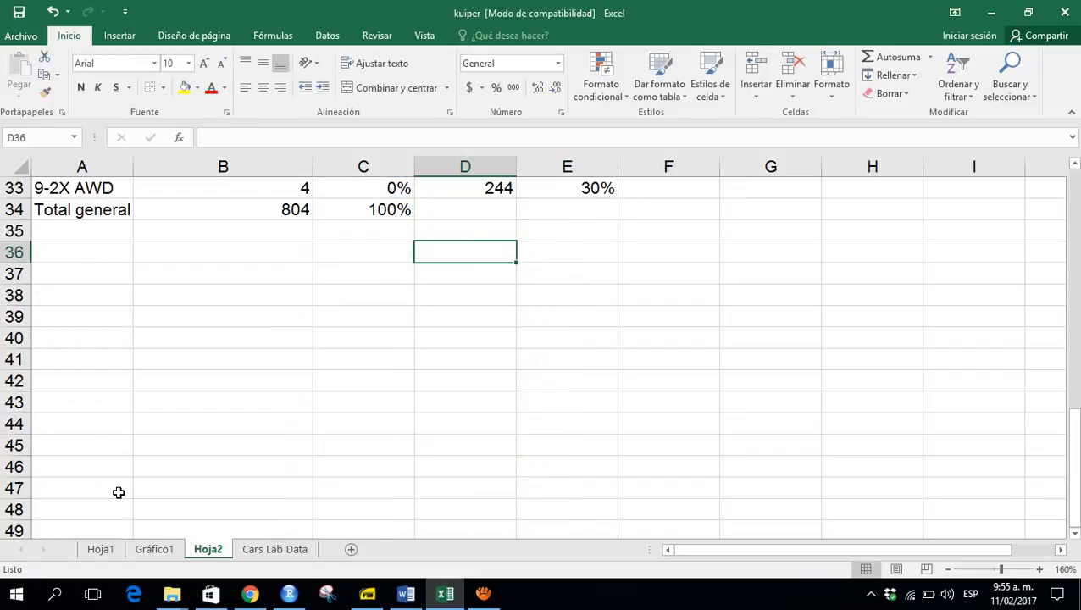
{"action": "key", "text": "Page_Up"}
{"action": "key", "text": "Page_Up"}
{"action": "key", "text": "Up"}
{"action": "key", "text": "Up"}
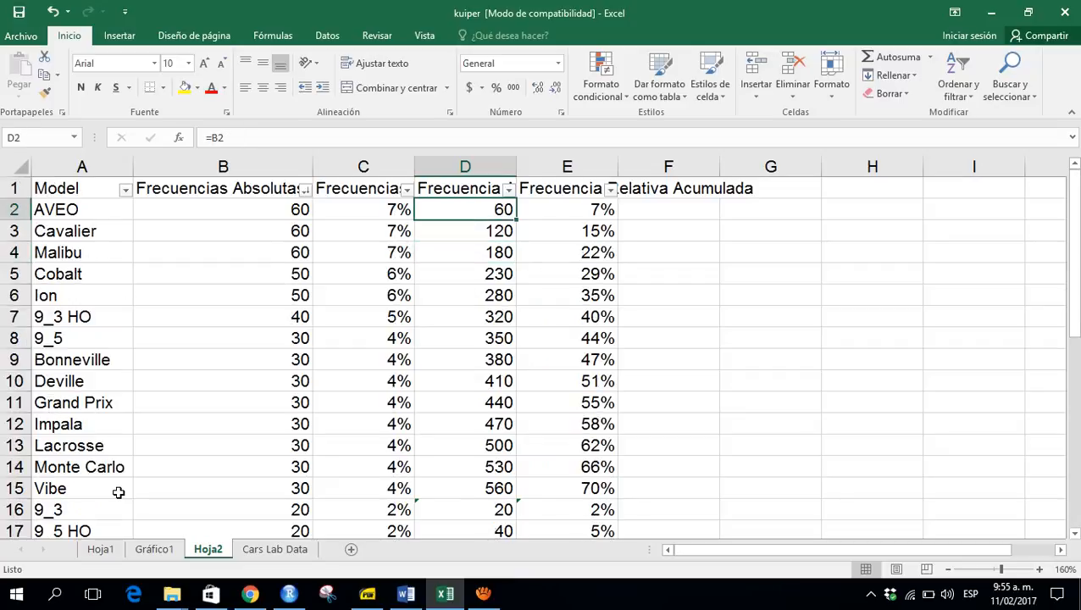
- Re-enter =B2 as the first cumulative absolute frequency and fill the running-total formula down the column
{"action": "type", "text": "="}
{"action": "key", "text": "Left"}
{"action": "key", "text": "Left"}
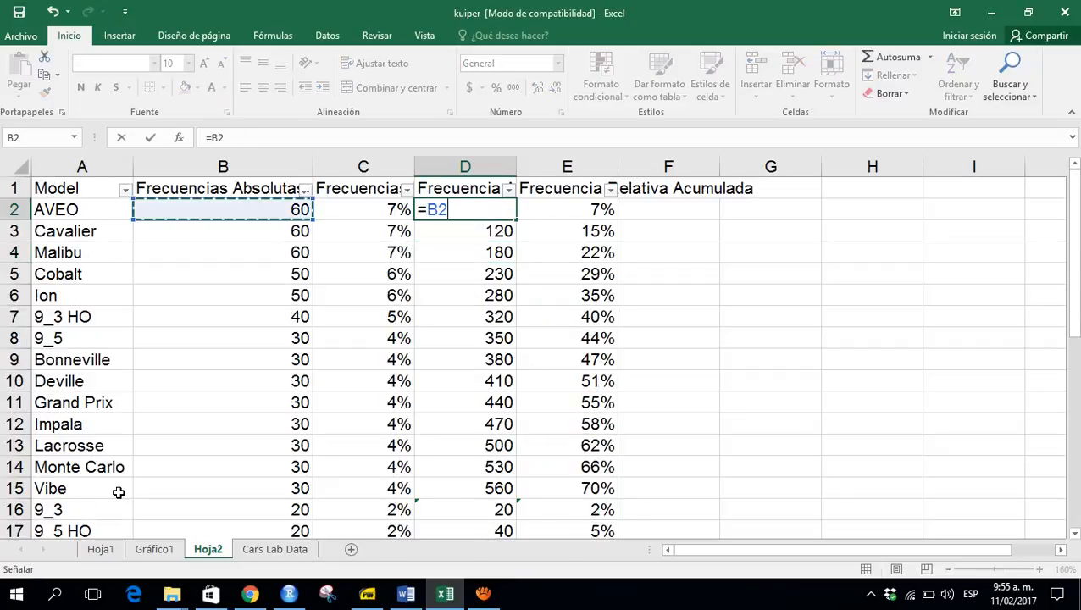
{"action": "key", "text": "Return"}
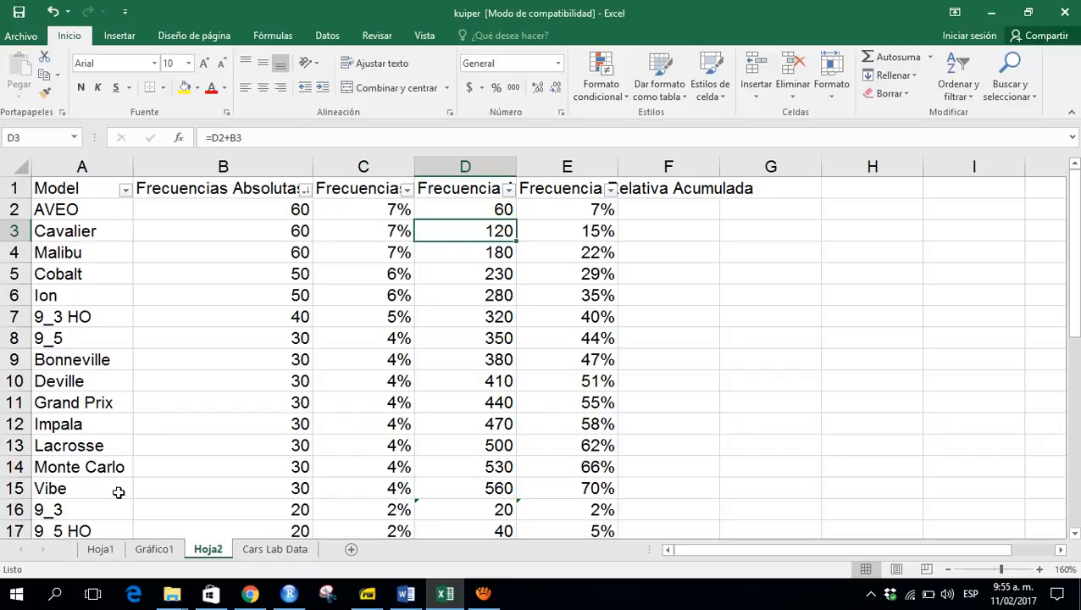
{"action": "key", "text": "F2"}
{"action": "key", "text": "ctrl+Return"}
{"action": "double_click", "coordinate": [517, 243]}
- Check the cumulative absolute frequencies down to the last model and return to the header row
{"action": "left_click", "coordinate": [481, 297]}
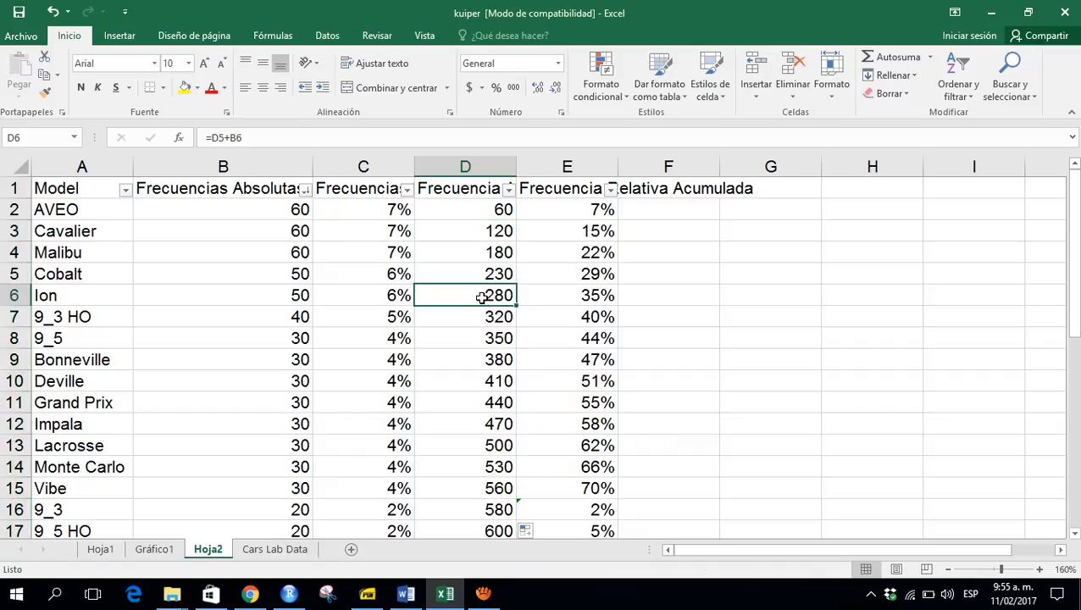
{"action": "key", "text": "ctrl+Down"}
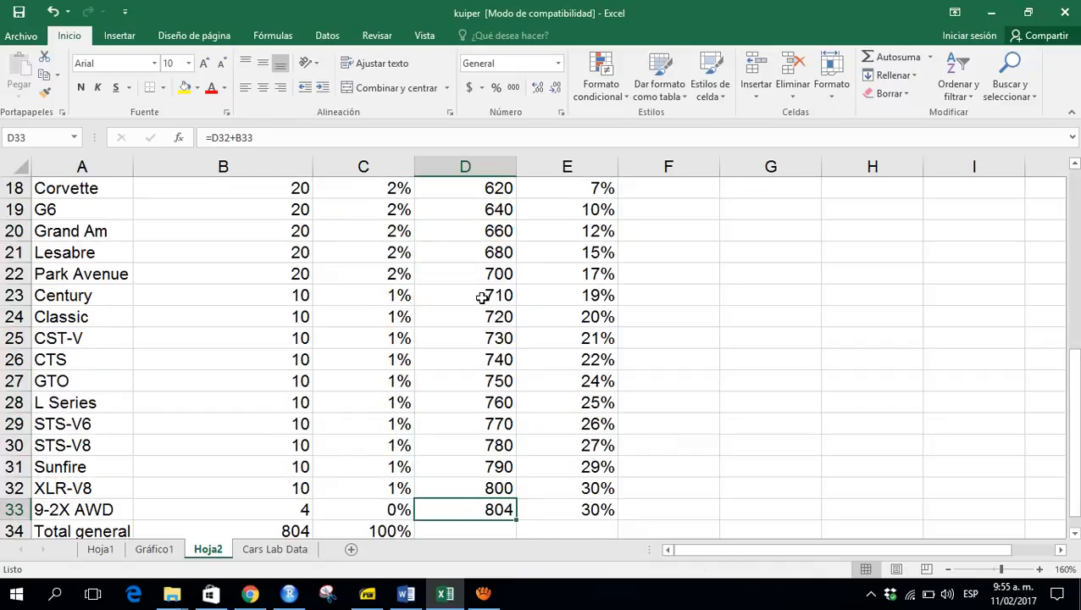
{"action": "key", "text": "ctrl+Up"}
{"action": "key", "text": "Left"}
{"action": "key", "text": "Left"}
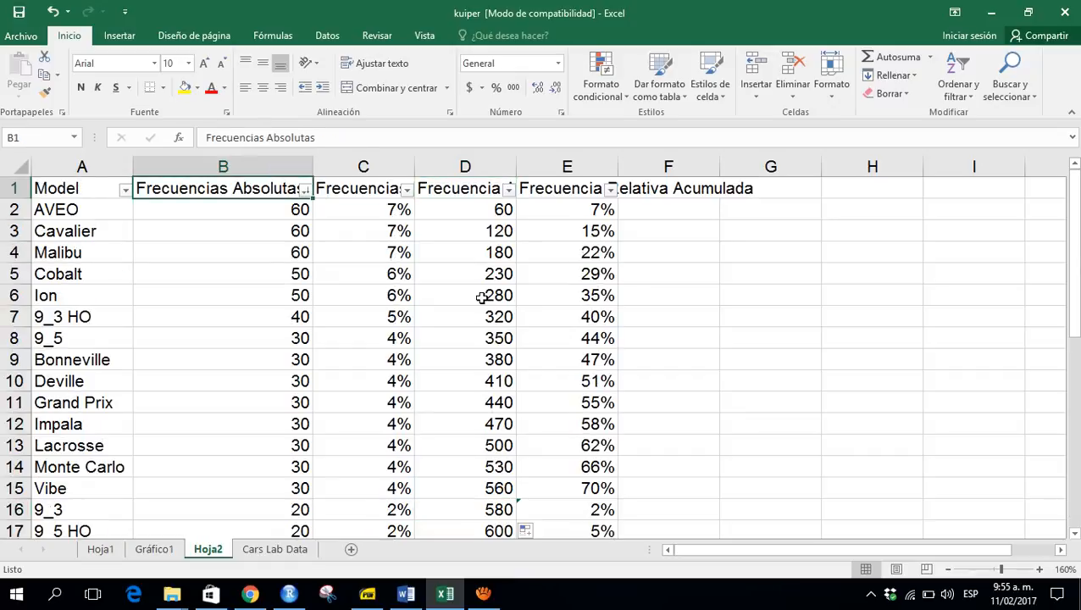
{"action": "key", "text": "Right"}
{"action": "key", "text": "Right"}
{"action": "key", "text": "Right"}
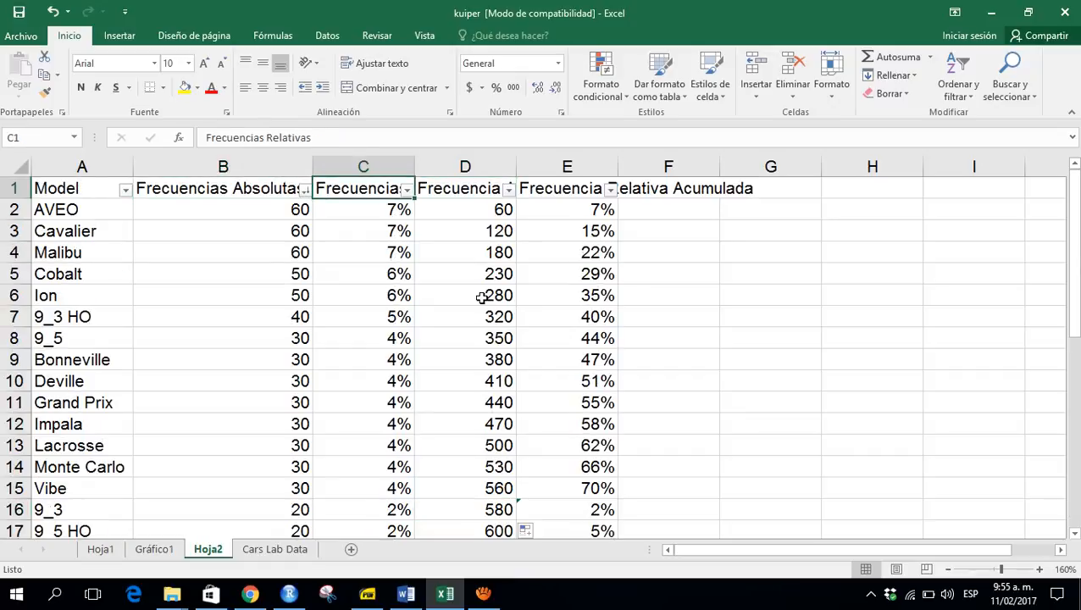
- Fill the running-total cumulative relative frequency formula from the second model row down the column
{"action": "key", "text": "Down"}
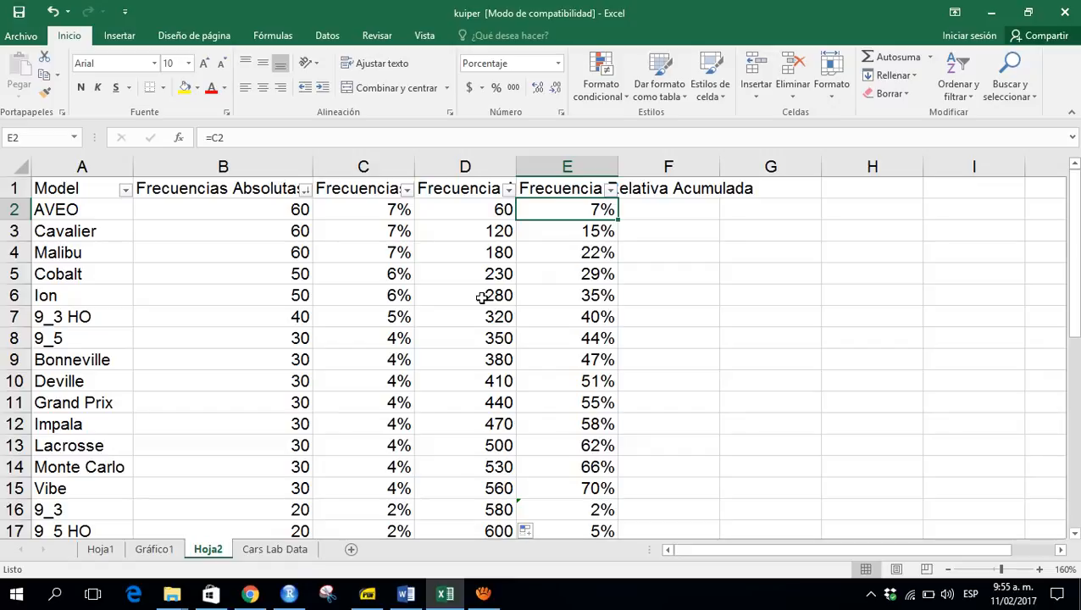
{"action": "key", "text": "Down"}
{"action": "key", "text": "F2"}
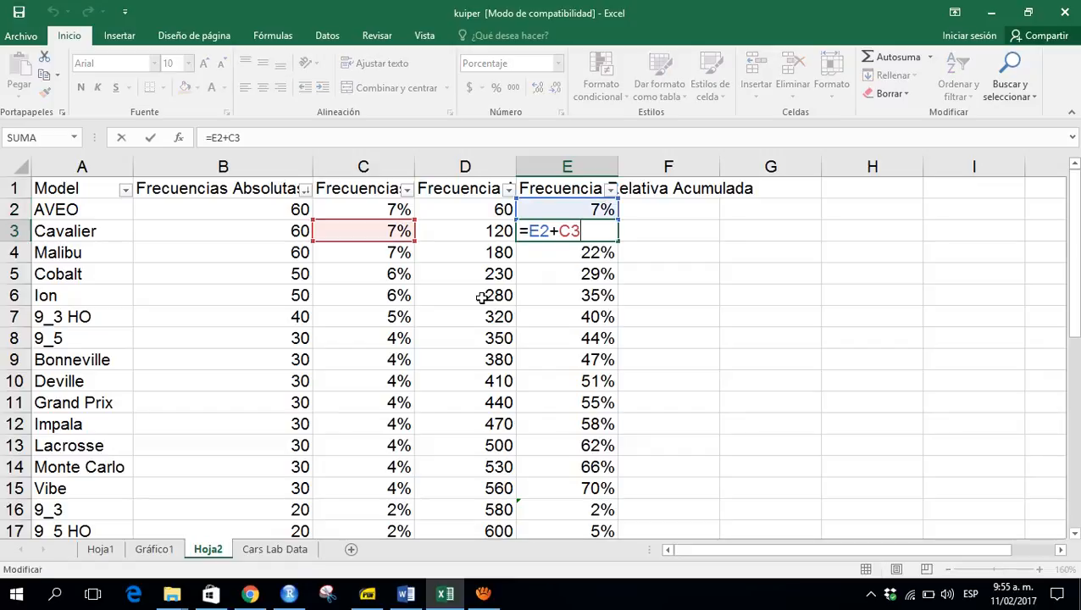
{"action": "key", "text": "Escape"}
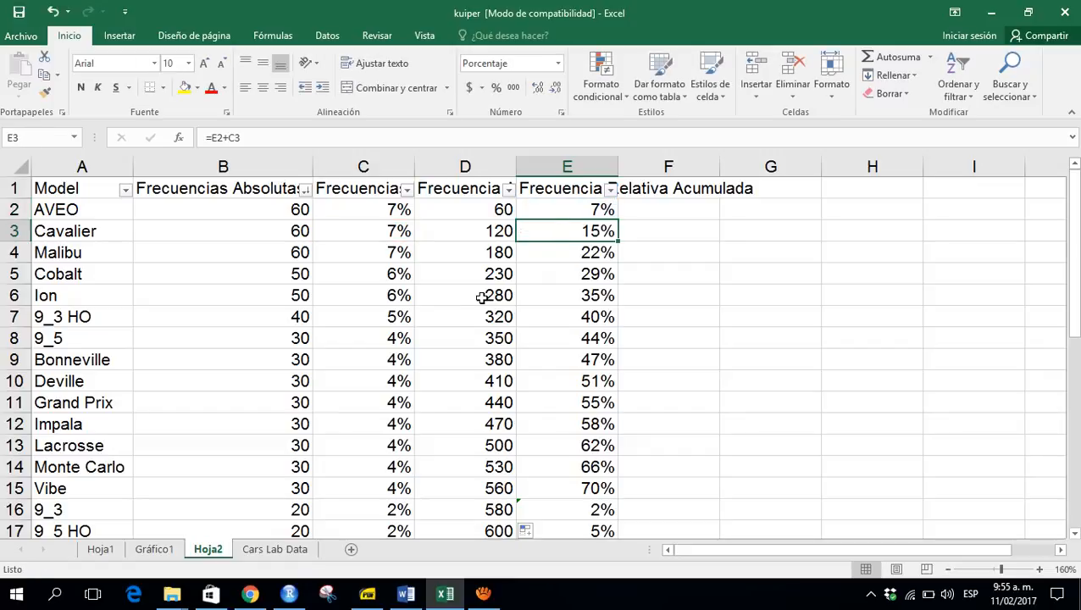
{"action": "left_click", "coordinate": [621, 245]}
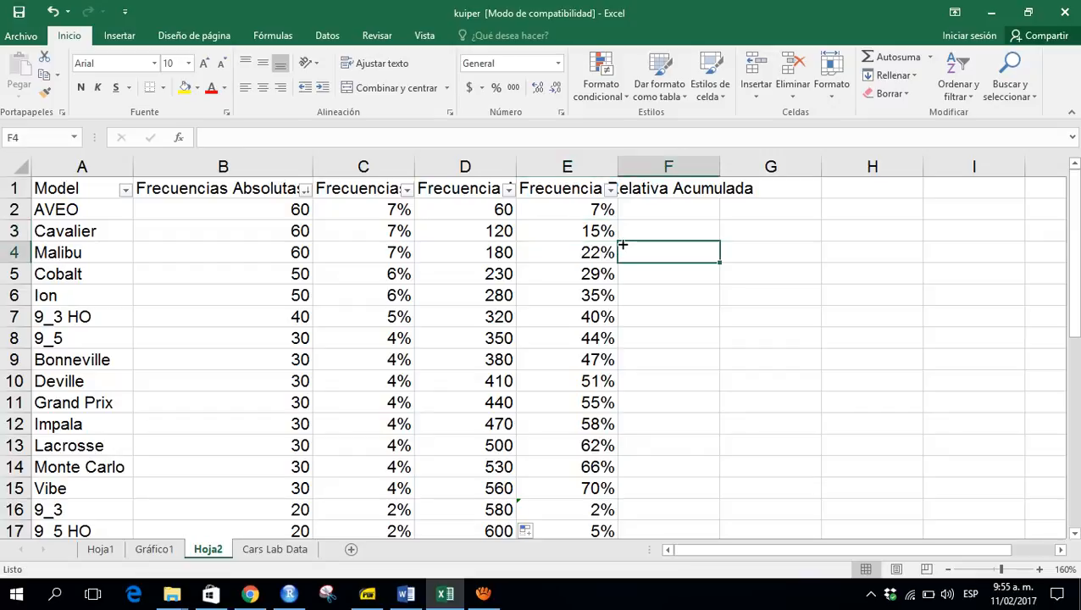
{"action": "left_click", "coordinate": [598, 239]}
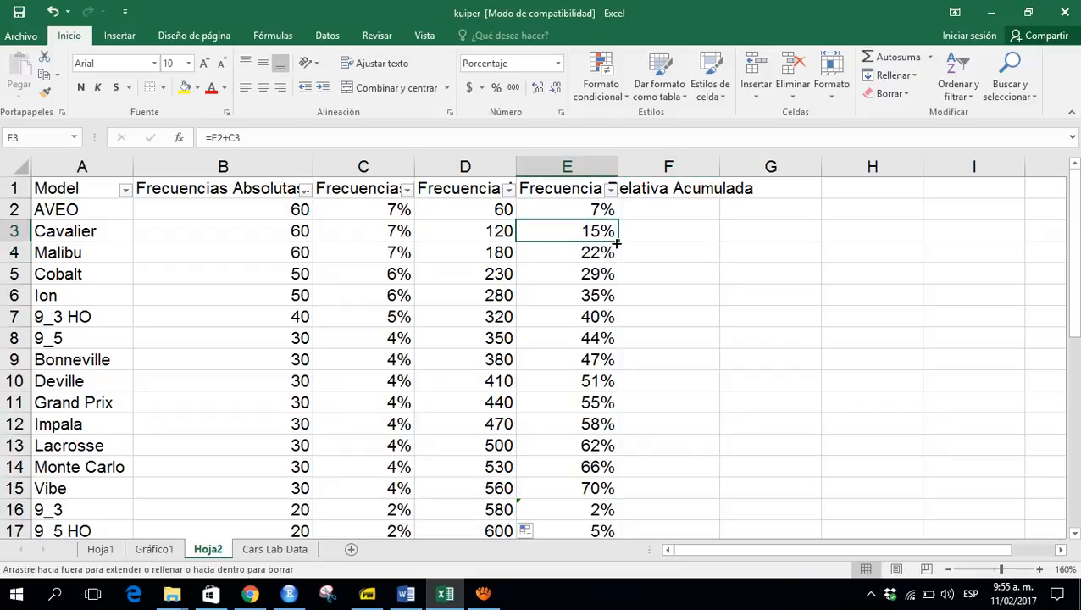
{"action": "double_click", "coordinate": [619, 244]}
{"action": "left_click", "coordinate": [616, 244]}
- Review the cumulative relative frequency formulas from the last model row upward
{"action": "key", "text": "ctrl+Down"}
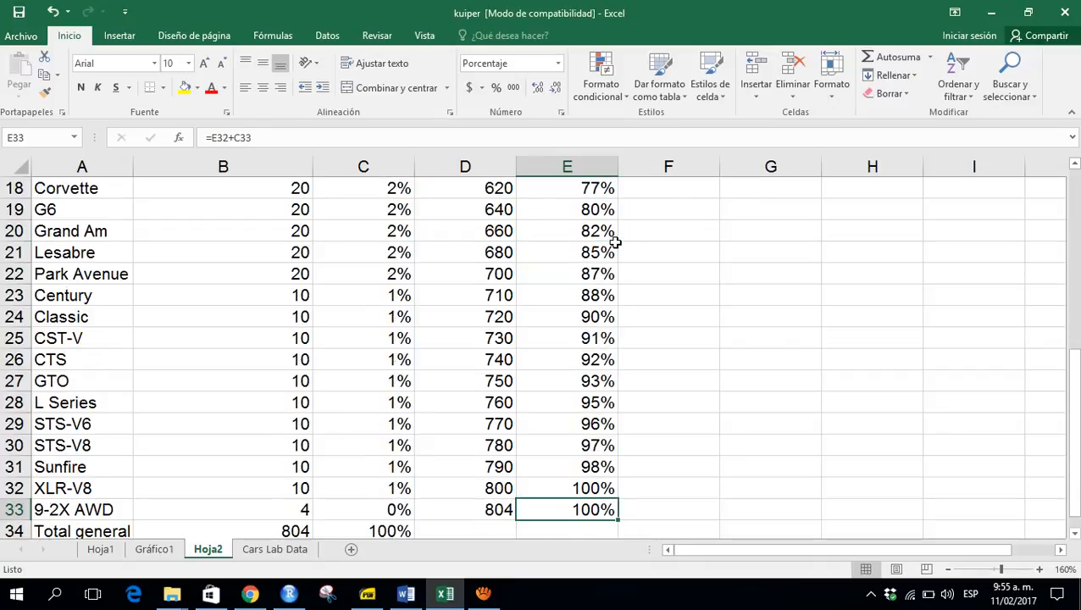
{"action": "key", "text": "Up"}
{"action": "key", "text": "Up"}
{"action": "key", "text": "Up"}
{"action": "key", "text": "Up"}
{"action": "key", "text": "Up"}
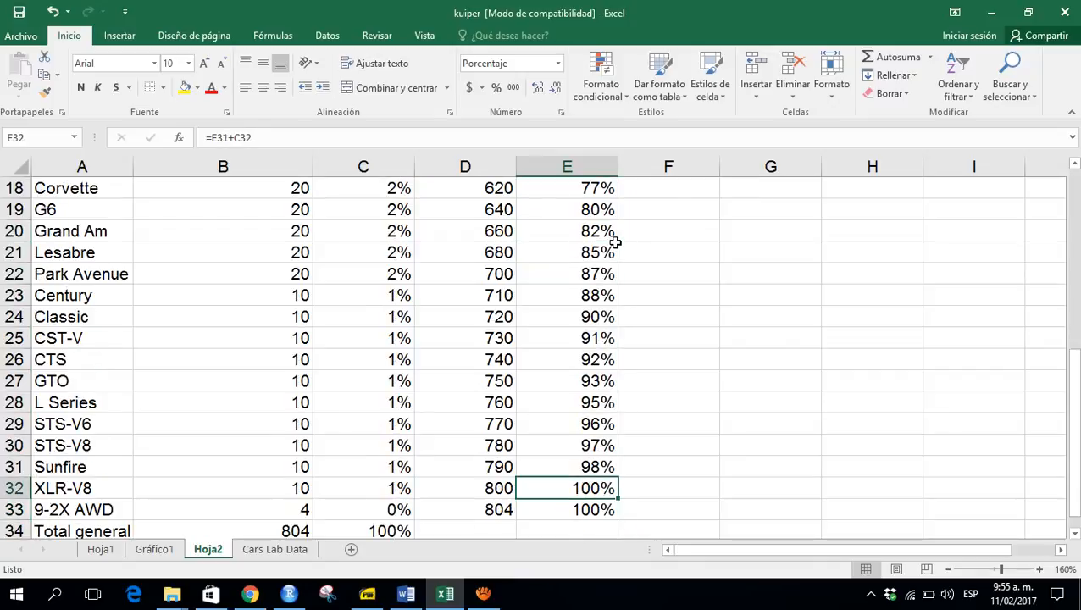
{"action": "key", "text": "Up"}
{"action": "key", "text": "Up"}
{"action": "key", "text": "Up"}
{"action": "key", "text": "Up"}
{"action": "key", "text": "Up"}
{"action": "key", "text": "Up"}
{"action": "key", "text": "Up"}
{"action": "key", "text": "Up"}
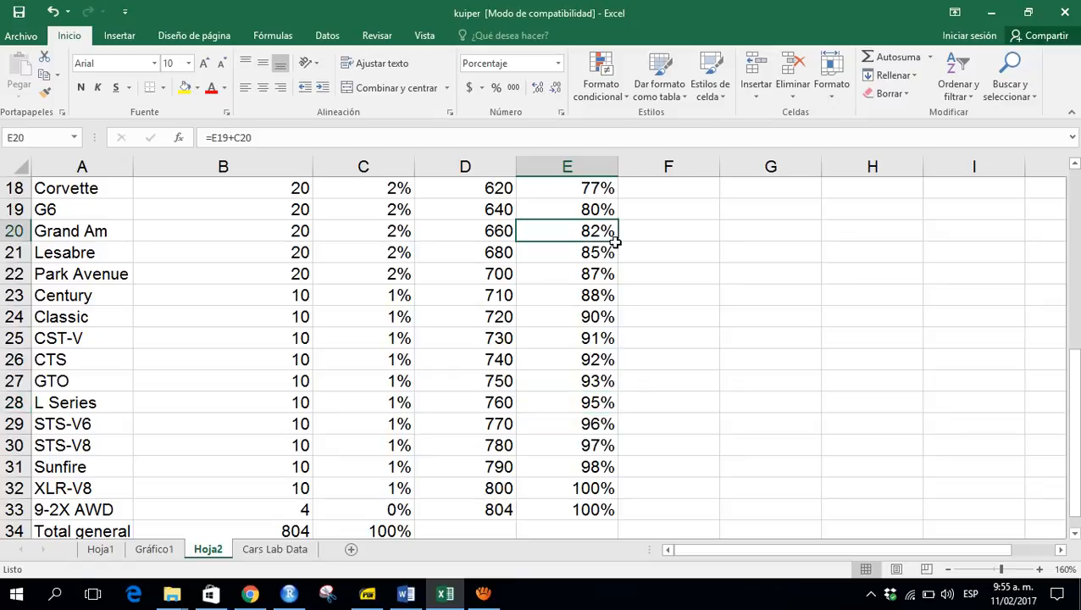
- Inspect the cumulative relative frequency formulas in the final model rows, moving down to the total row
{"action": "key", "text": "ctrl+Up"}
{"action": "key", "text": "Down"}
{"action": "key", "text": "Down"}
{"action": "key", "text": "Down"}
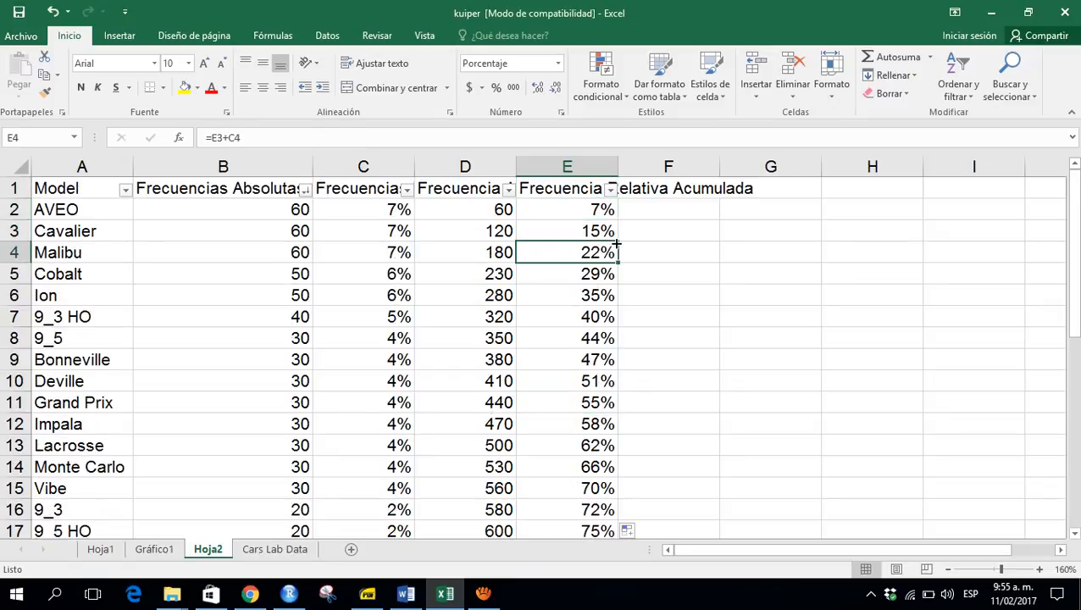
{"action": "key", "text": "Down"}
{"action": "key", "text": "Down"}
{"action": "key", "text": "ctrl+Down"}
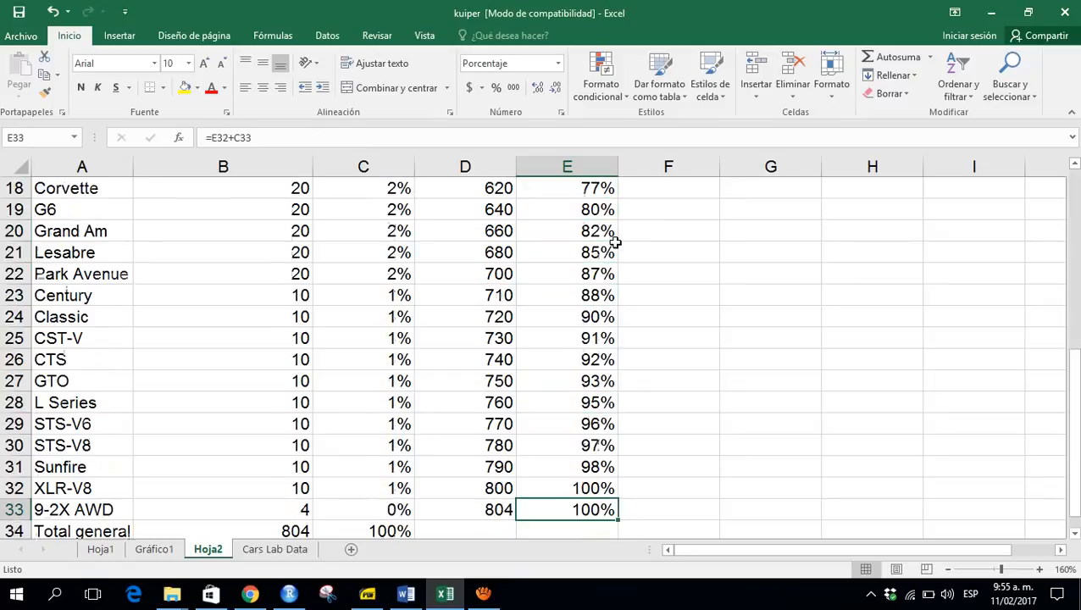
{"action": "key", "text": "Up"}
{"action": "key", "text": "Up"}
{"action": "key", "text": "F2"}
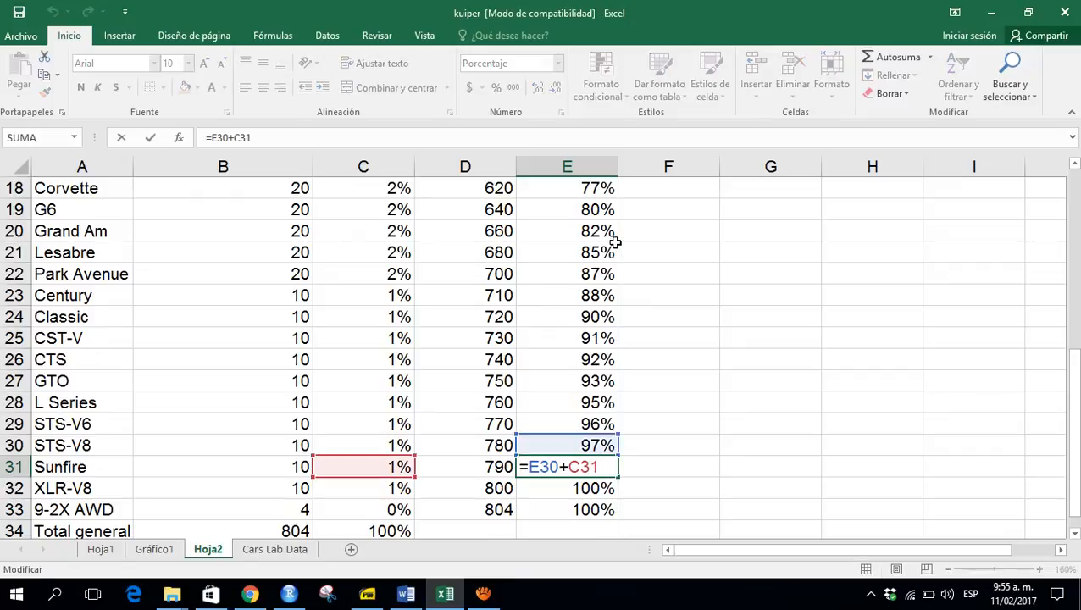
{"action": "key", "text": "Escape"}
{"action": "key", "text": "Down"}
{"action": "key", "text": "F2"}
{"action": "key", "text": "Escape"}
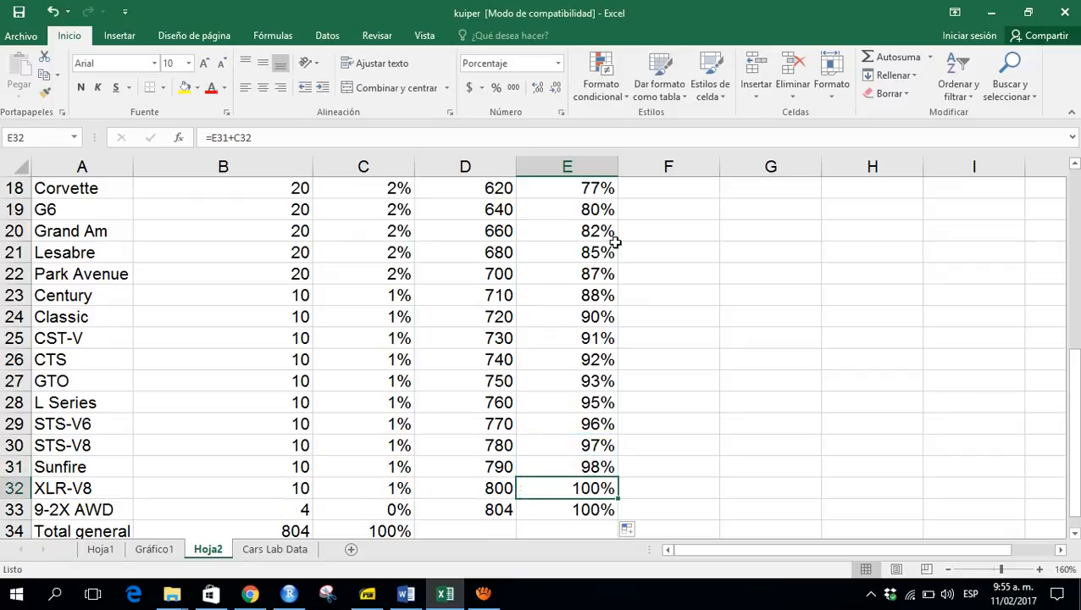
{"action": "key", "text": "Down"}
{"action": "key", "text": "F2"}
{"action": "key", "text": "Escape"}
{"action": "key", "text": "Down"}
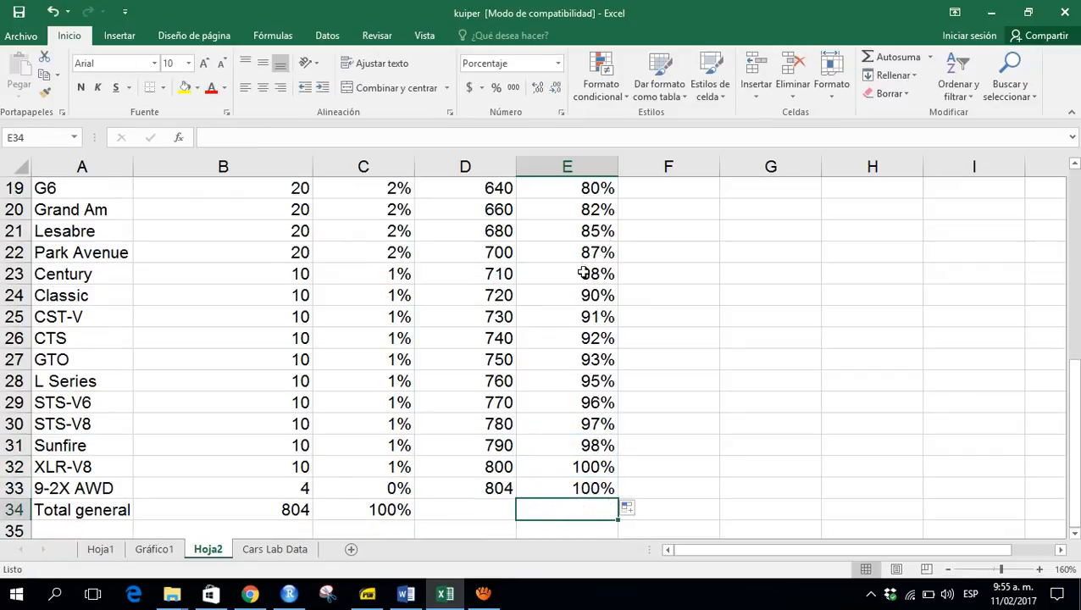
- Open the Gráfico1 chart sheet to view the absolute frequency bar chart
{"action": "left_click", "coordinate": [485, 599]}
{"action": "left_click", "coordinate": [629, 398]}
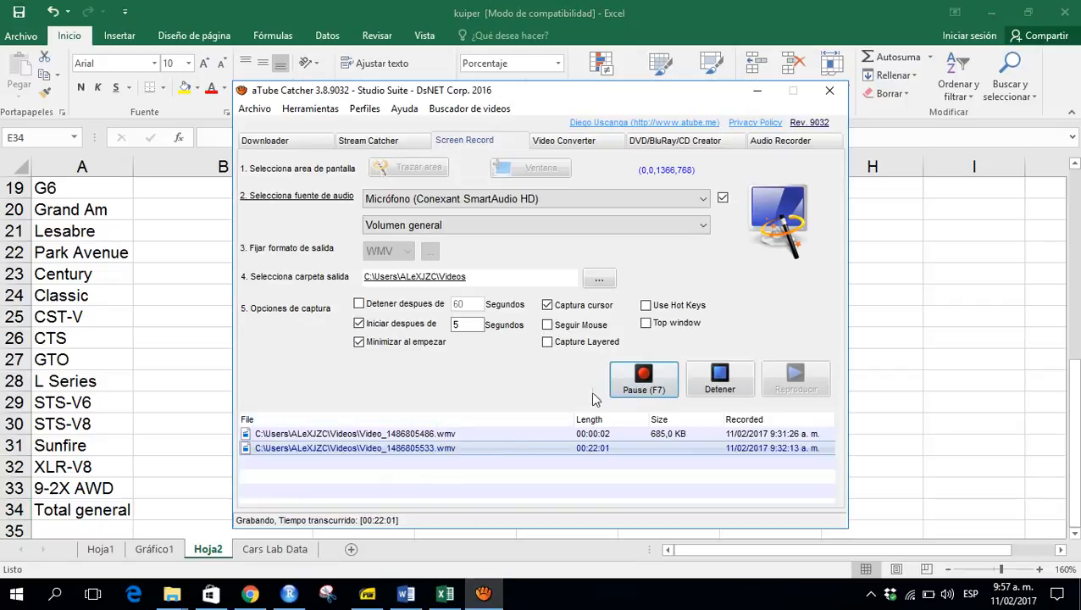
{"action": "left_click", "coordinate": [121, 360]}
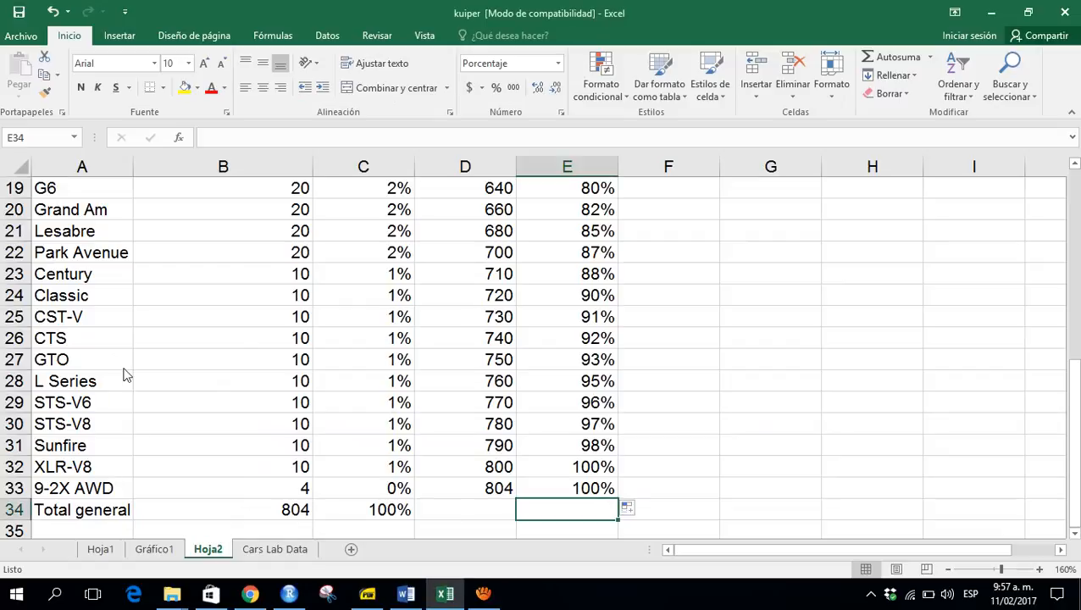
{"action": "left_click", "coordinate": [159, 550]}
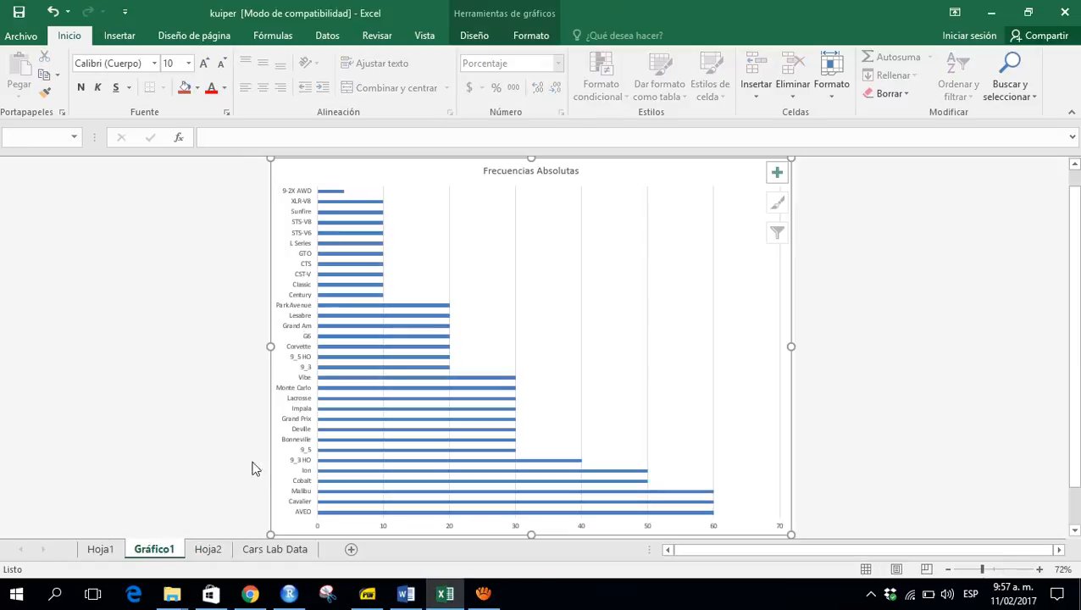
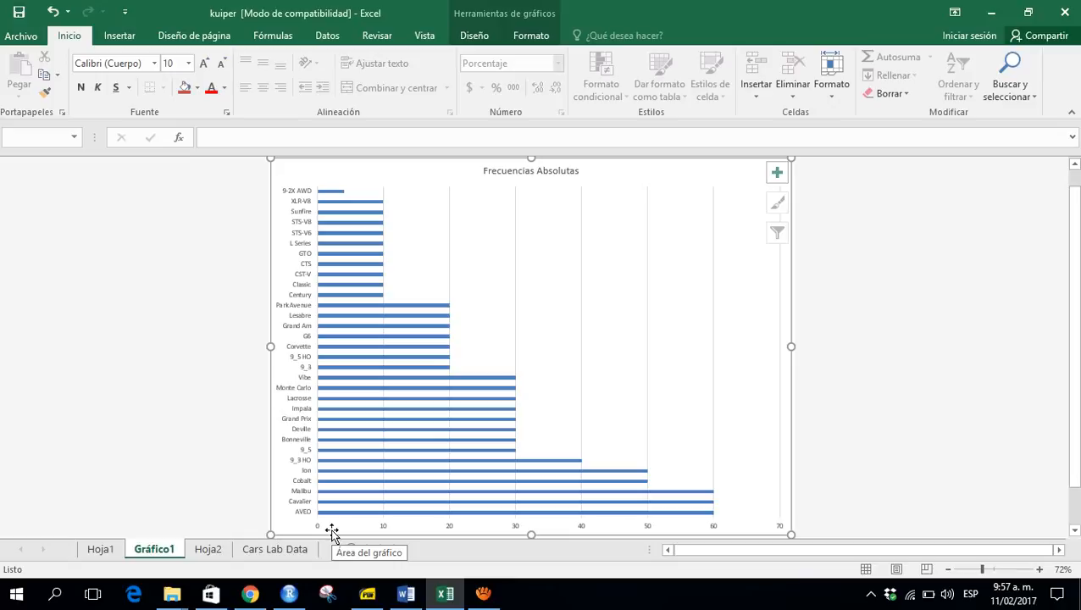
- Set the chart's vertical category axis to display categories in reverse order
{"action": "right_click", "coordinate": [296, 430]}
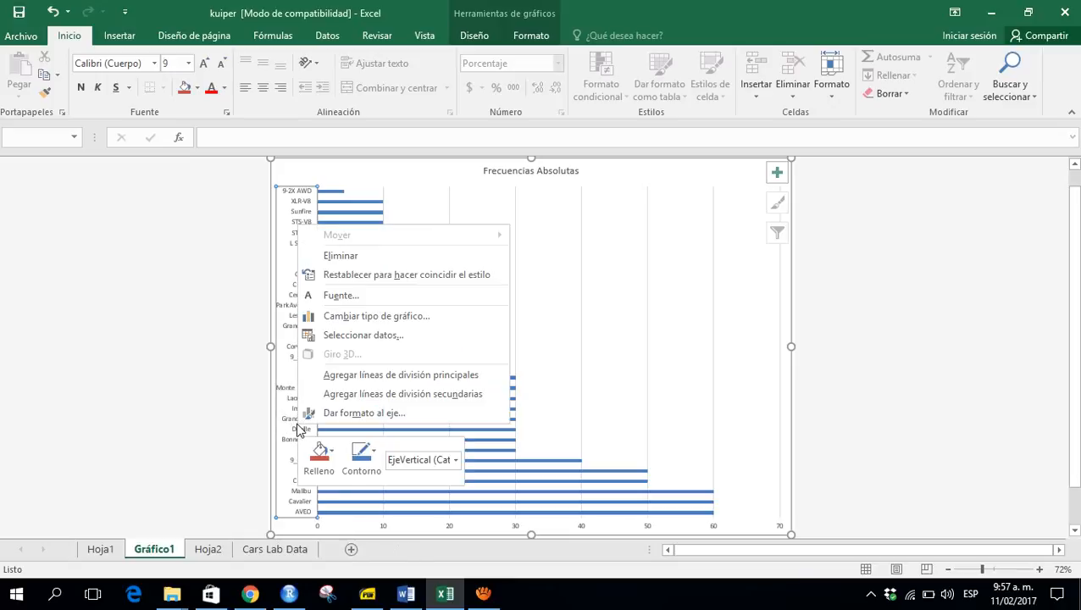
{"action": "left_click", "coordinate": [360, 415]}
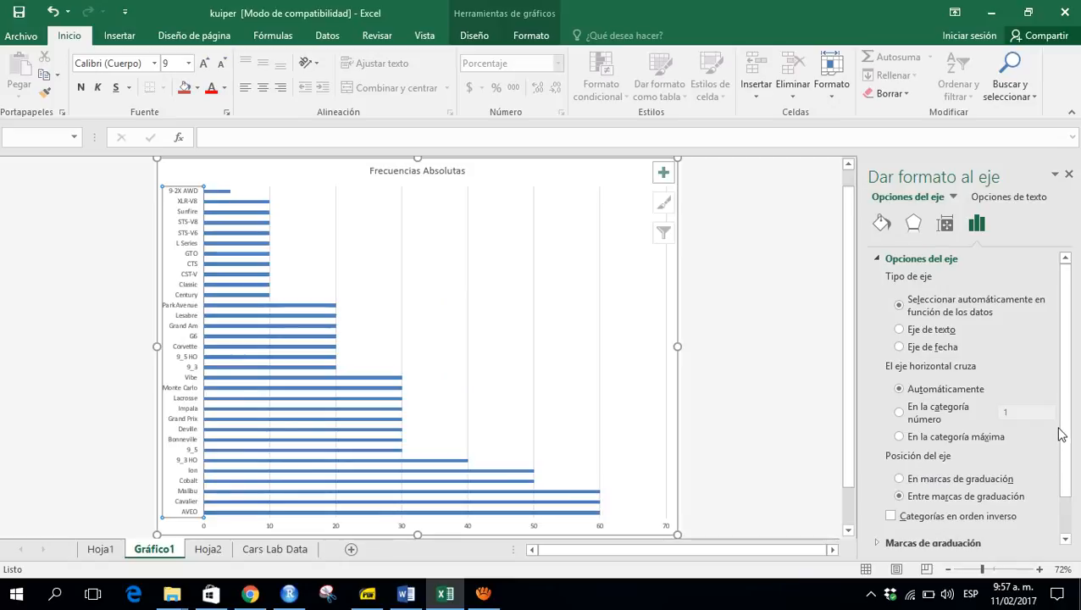
{"action": "left_click_drag", "start_coordinate": [1068, 433], "coordinate": [1055, 471]}
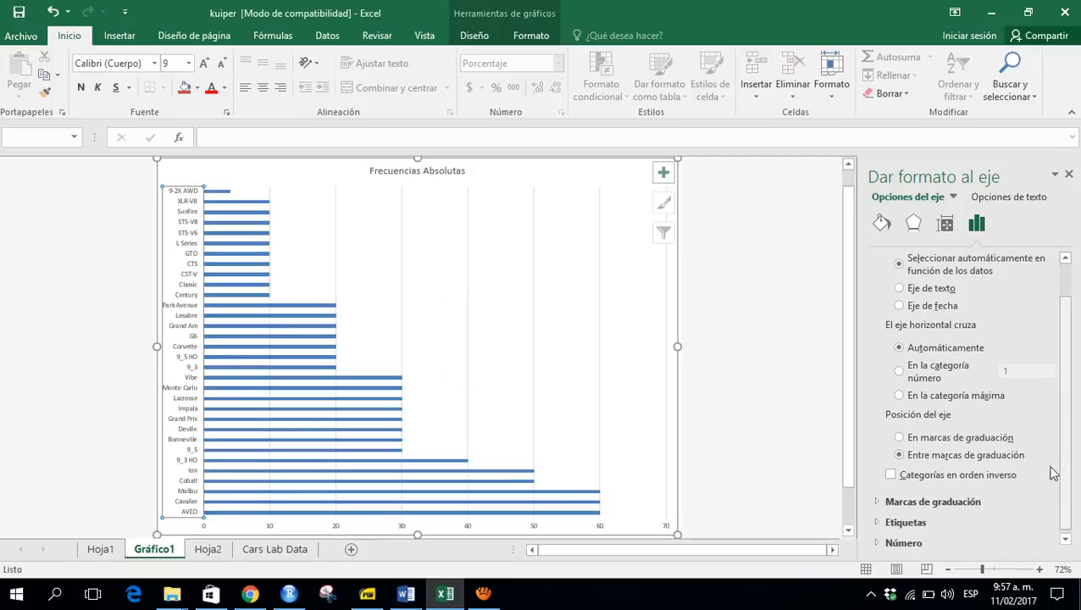
{"action": "left_click", "coordinate": [959, 479]}
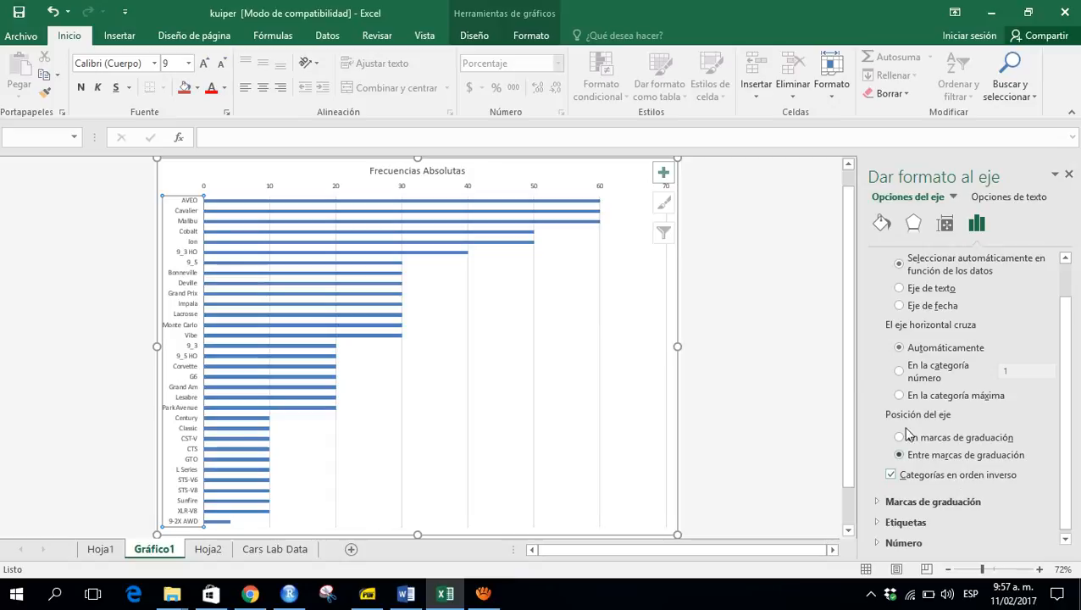
{"action": "left_click", "coordinate": [769, 307]}
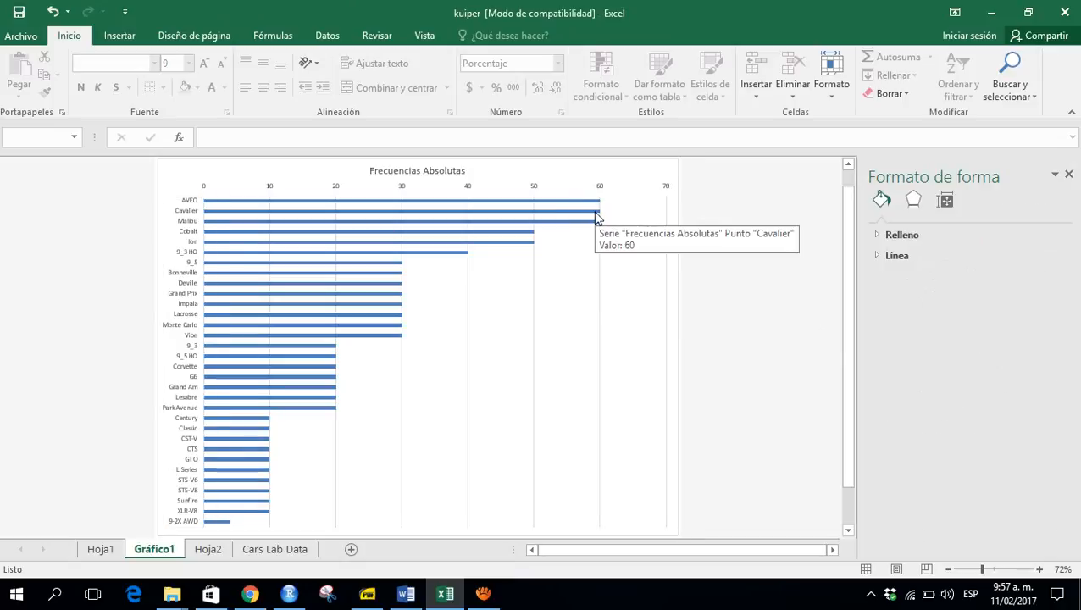
- Undo the last two actions, return to the Gráfico1 chart sheet and close the axis format pane
{"action": "key", "text": "ctrl+z"}
{"action": "key", "text": "ctrl+z"}
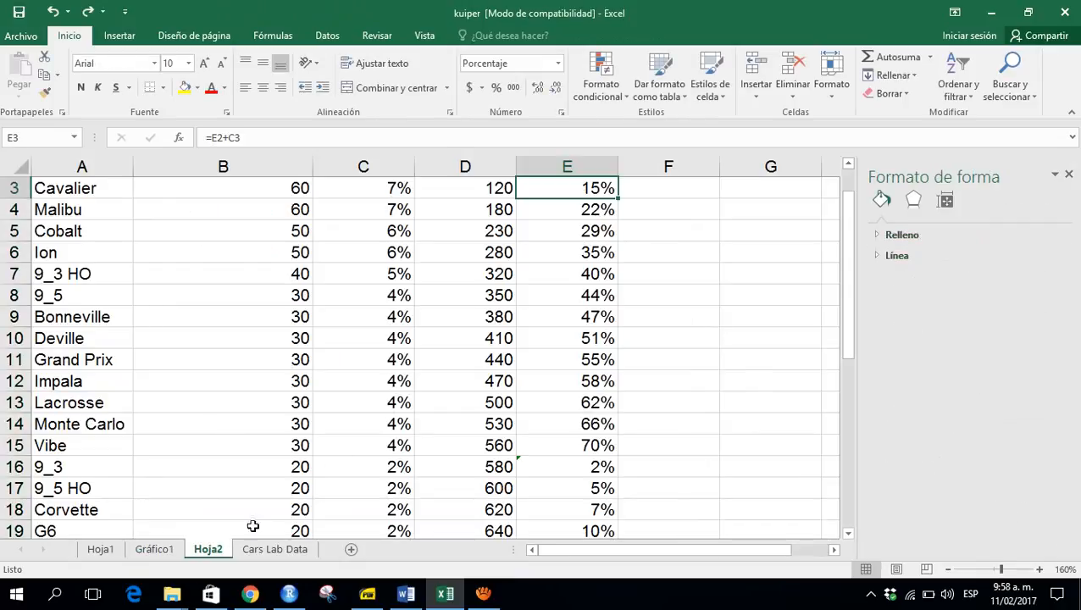
{"action": "left_click", "coordinate": [165, 549]}
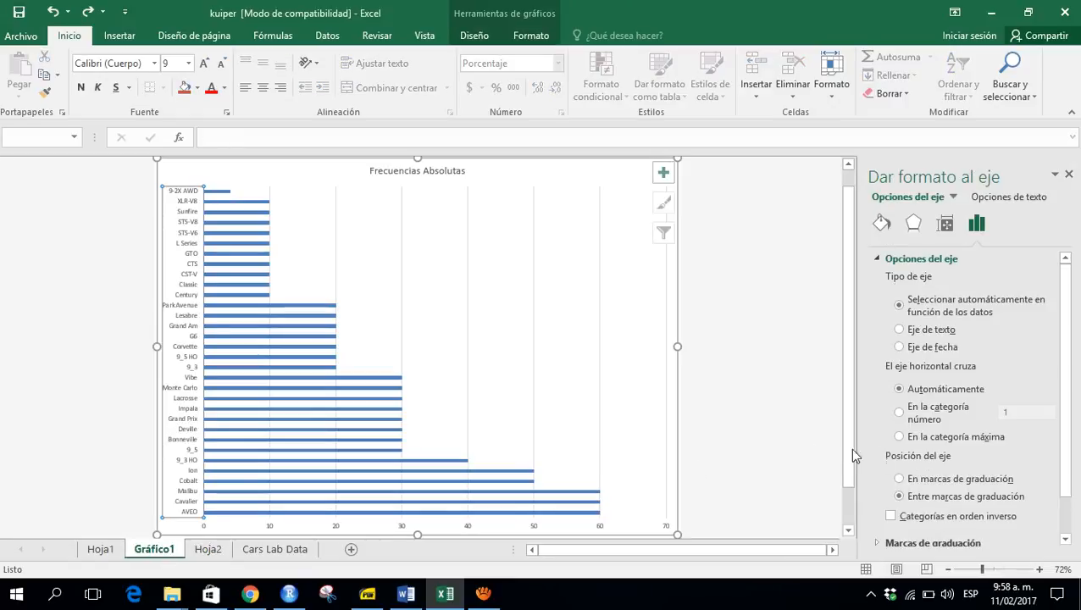
{"action": "left_click", "coordinate": [1068, 174]}
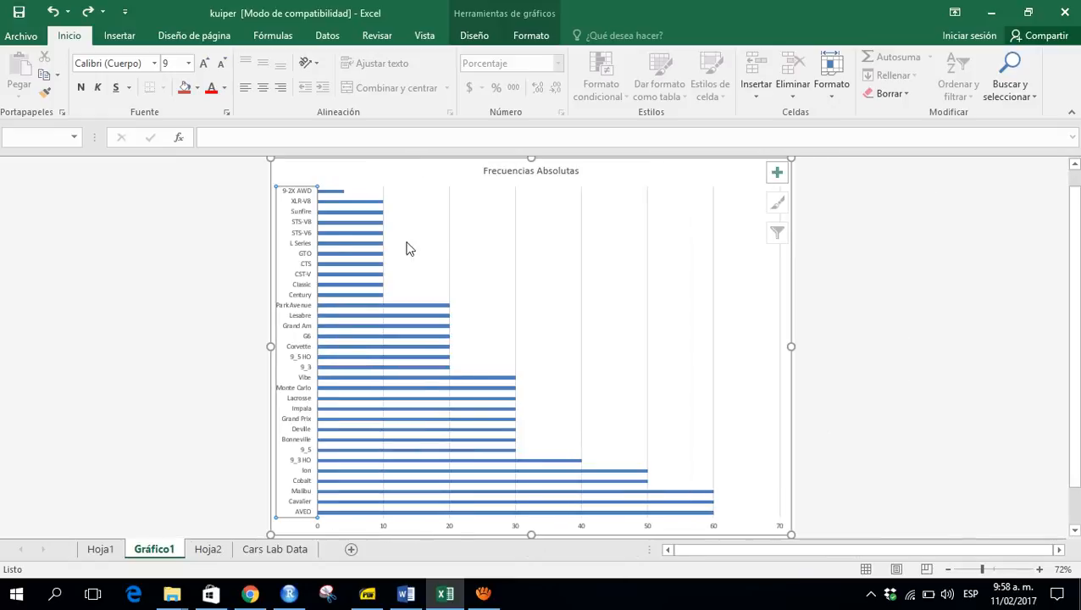
- Reverse the category order of the vertical axis so AVEO is listed first, then close the format pane
{"action": "right_click", "coordinate": [298, 246]}
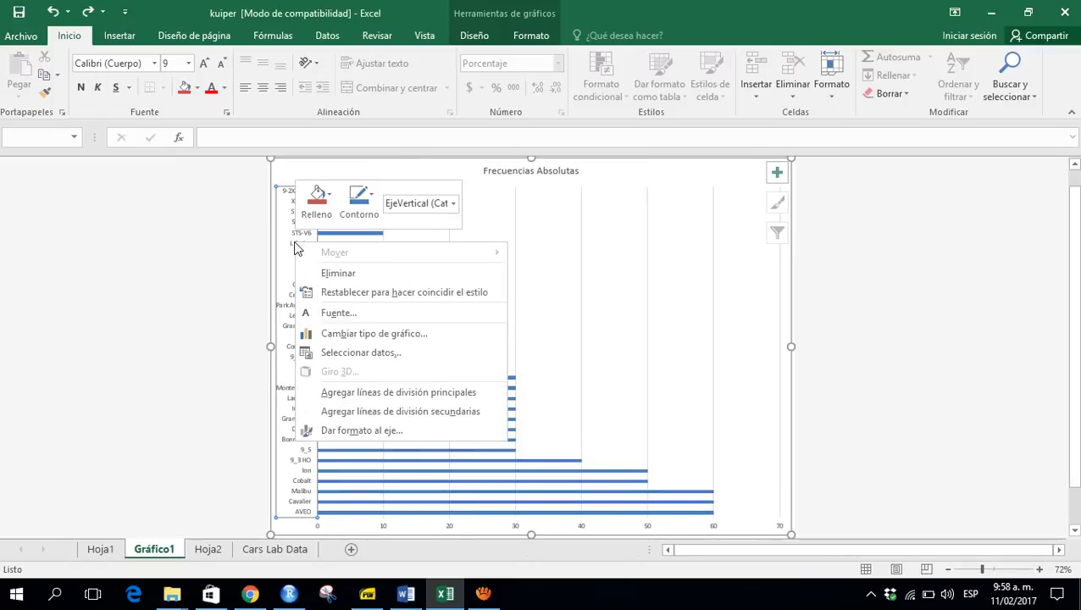
{"action": "left_click", "coordinate": [410, 431]}
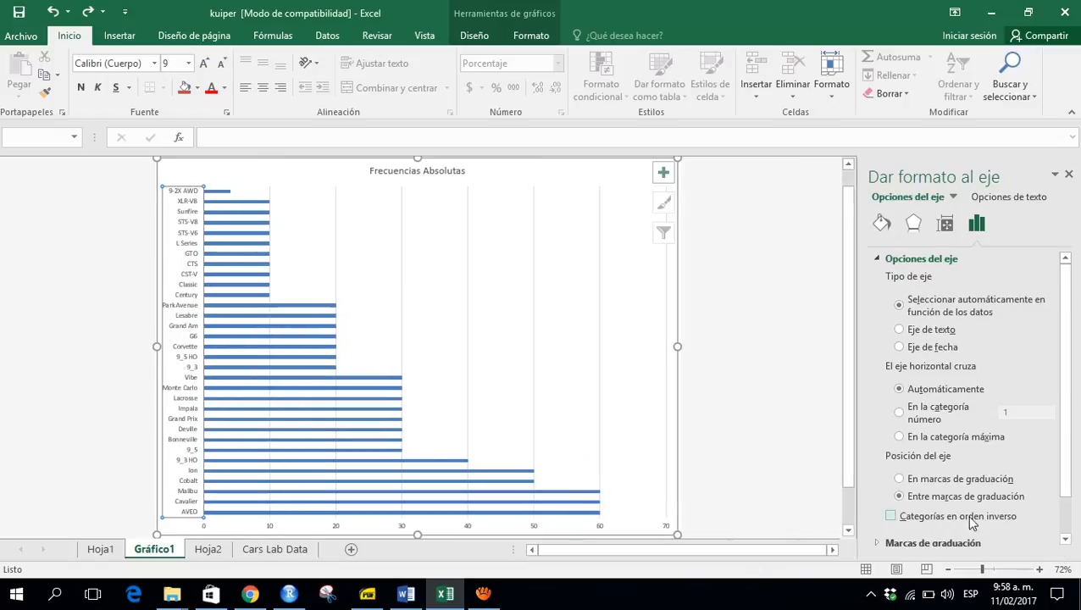
{"action": "left_click", "coordinate": [906, 518]}
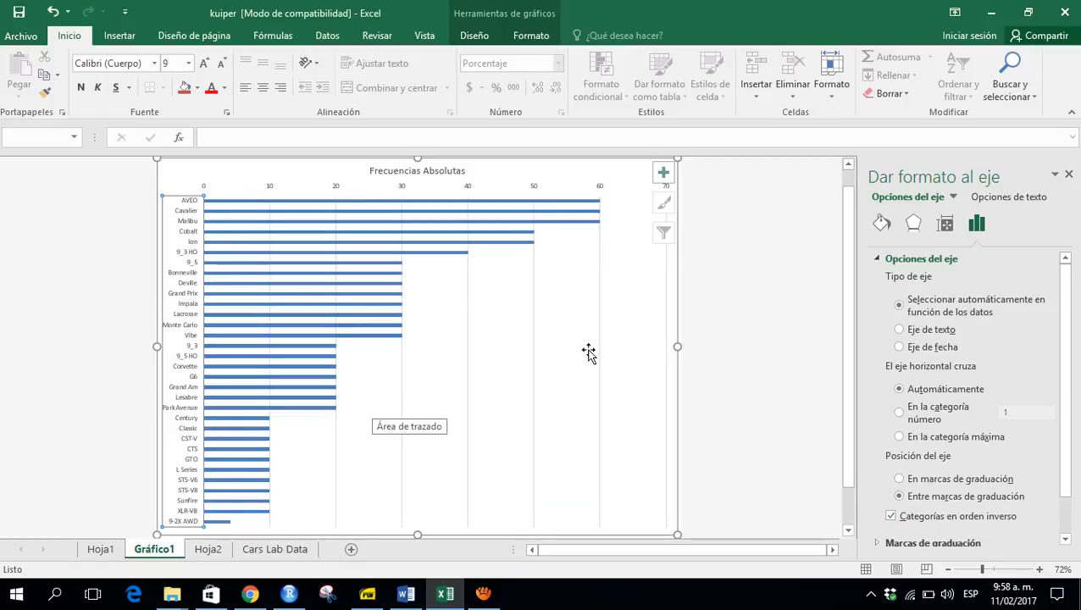
{"action": "left_click", "coordinate": [729, 350]}
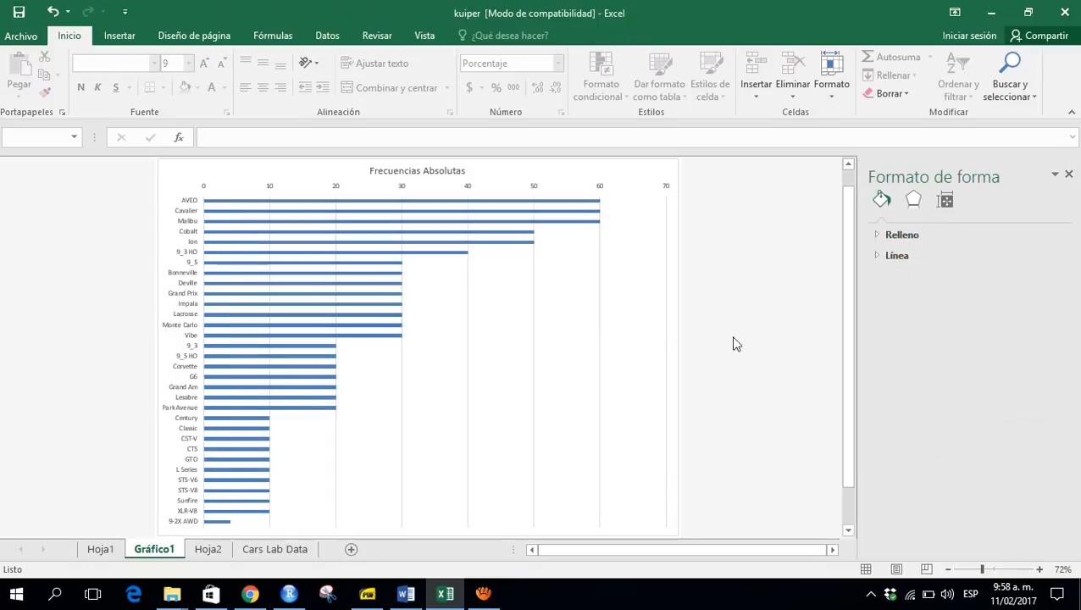
{"action": "left_click", "coordinate": [1073, 178]}
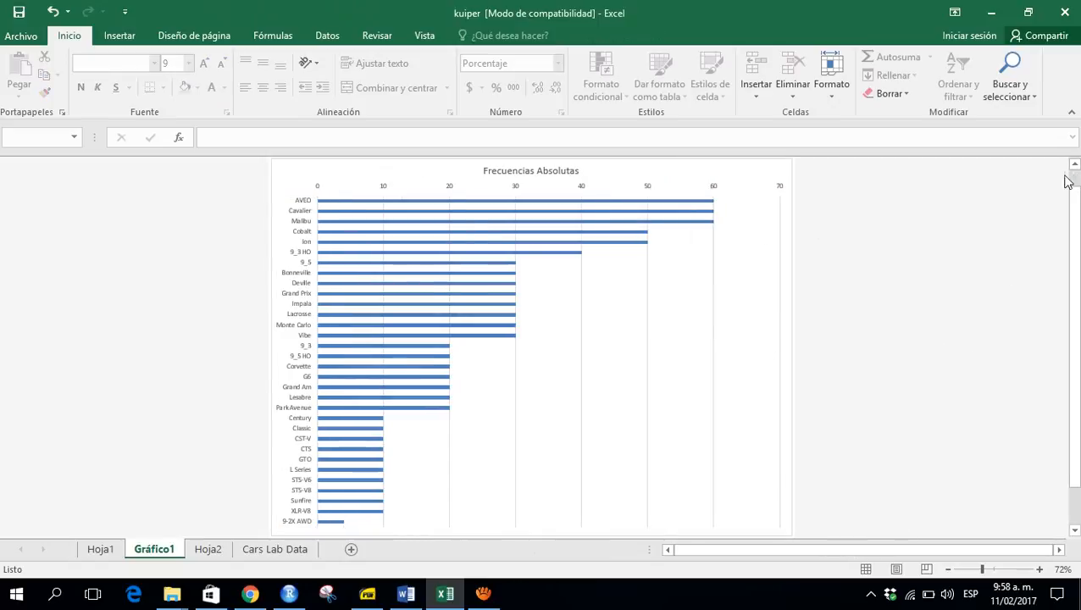
- Add data labels to the Frecuencias Absolutas bar series
{"action": "right_click", "coordinate": [708, 207]}
{"action": "right_click", "coordinate": [695, 210]}
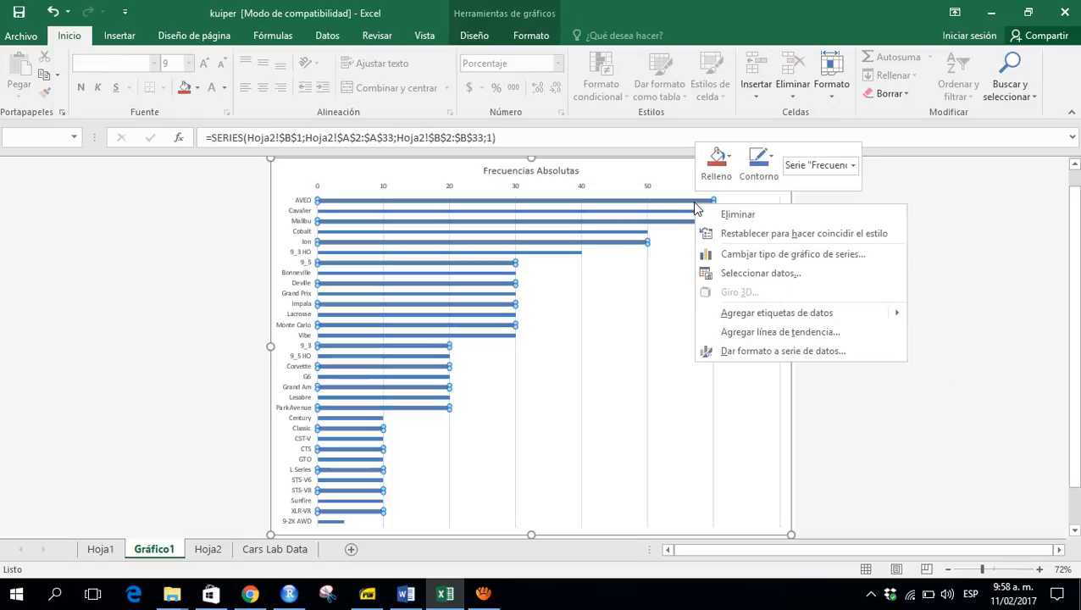
{"action": "left_click", "coordinate": [774, 316]}
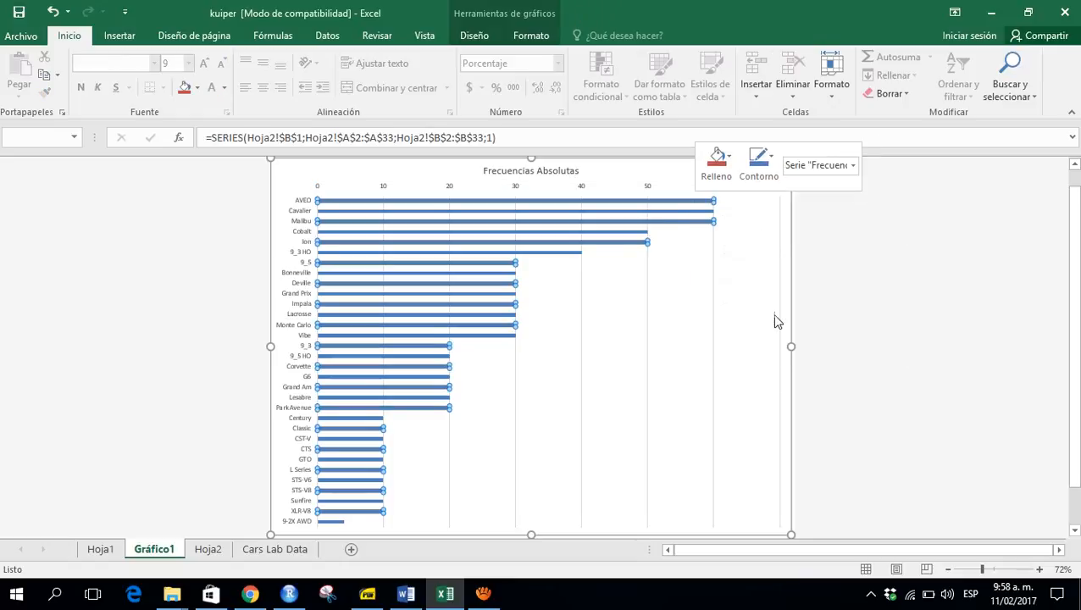
{"action": "left_click", "coordinate": [853, 322]}
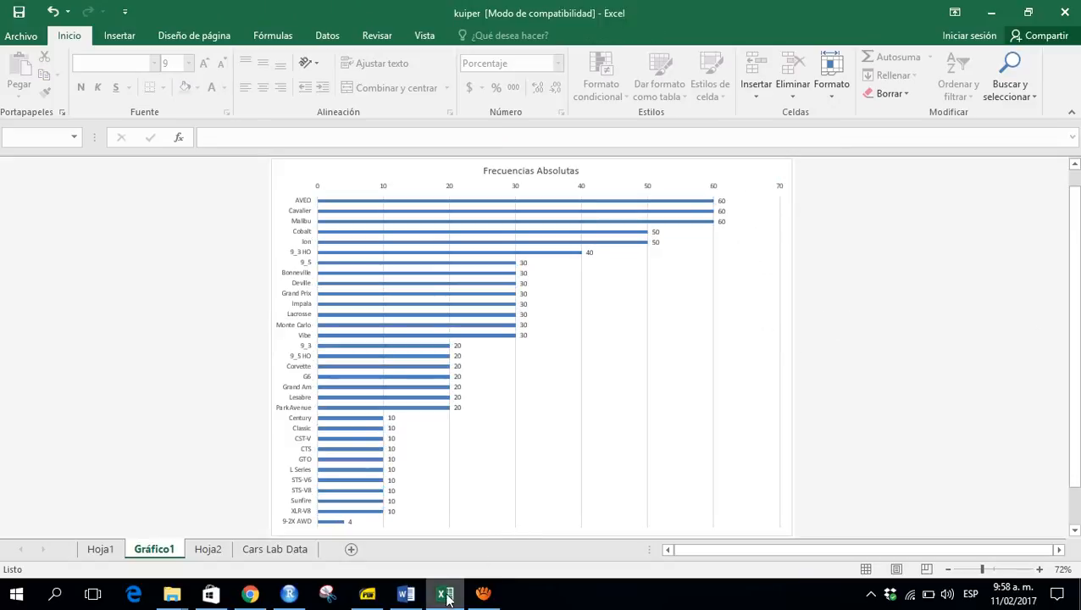
{"action": "left_click", "coordinate": [483, 594]}
{"action": "left_click", "coordinate": [631, 394]}
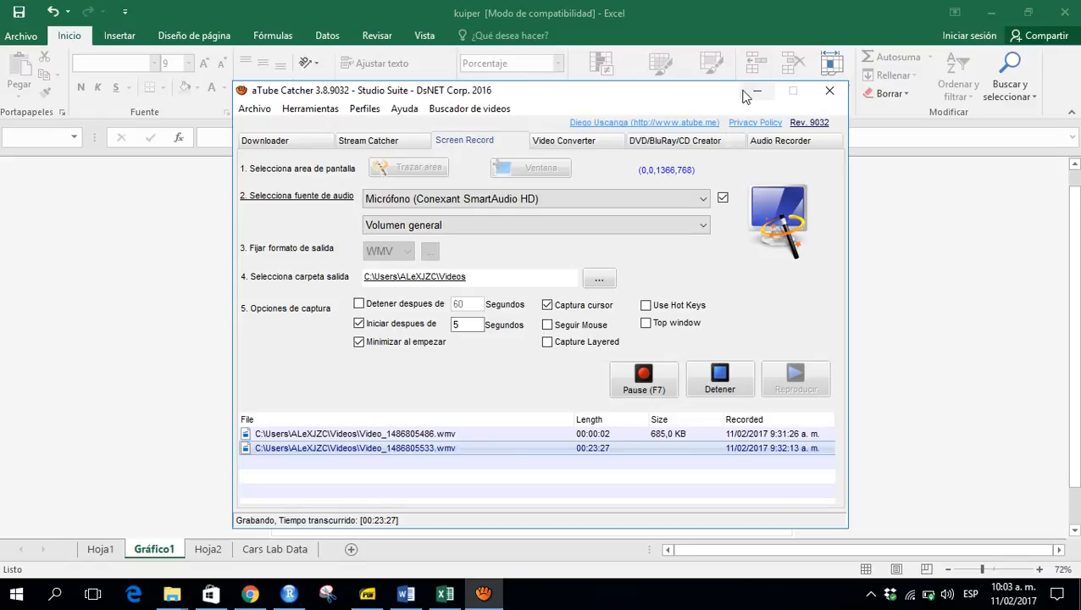
{"action": "left_click", "coordinate": [755, 92]}
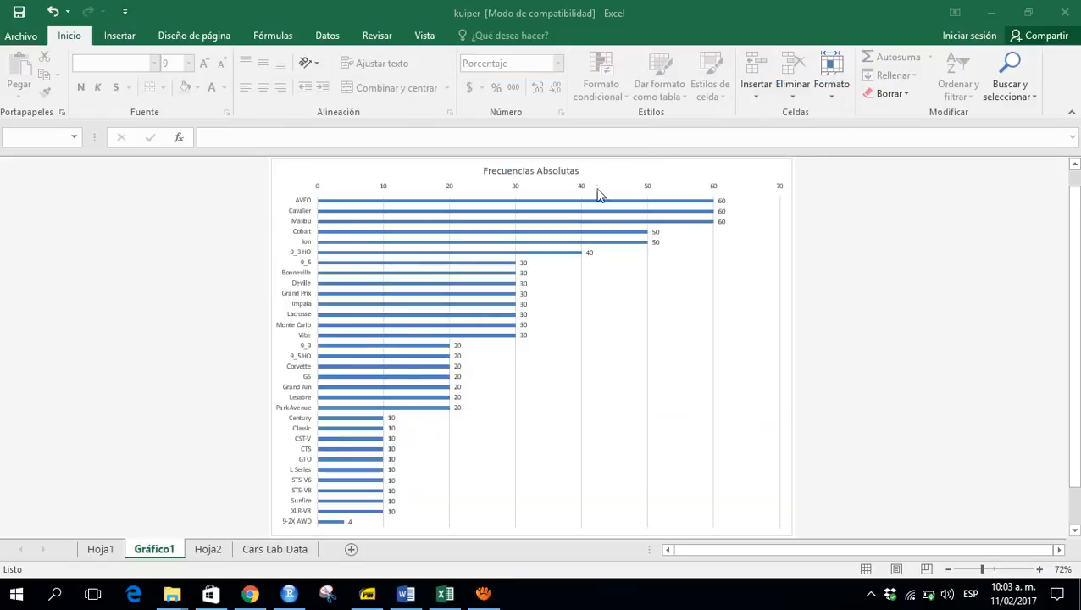
- Examine the sheets and the list of car makes in the Make column filter of Cars Lab Data
{"action": "left_click", "coordinate": [101, 549]}
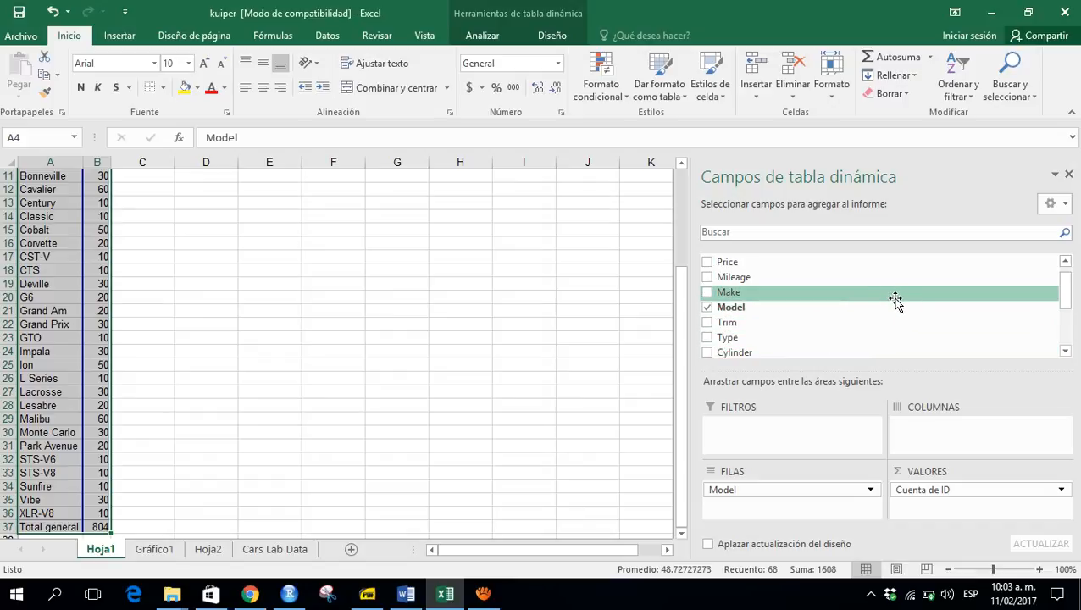
{"action": "left_click", "coordinate": [201, 556]}
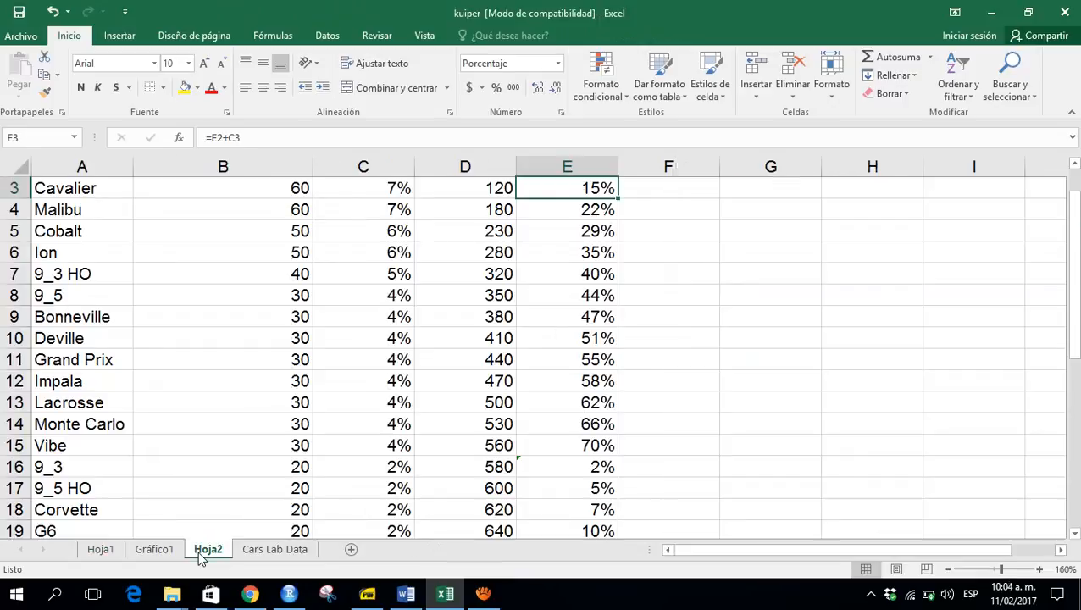
{"action": "left_click", "coordinate": [283, 551]}
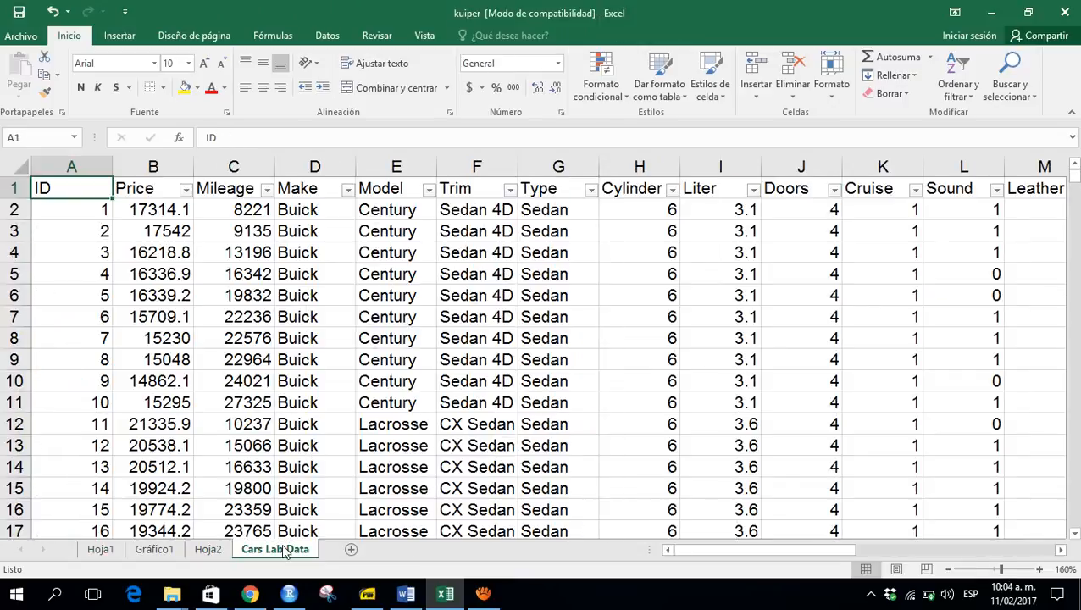
{"action": "key", "text": "Right"}
{"action": "key", "text": "Right"}
{"action": "key", "text": "alt+Down"}
{"action": "key", "text": "Escape"}
{"action": "key", "text": "Right"}
{"action": "key", "text": "alt+Down"}
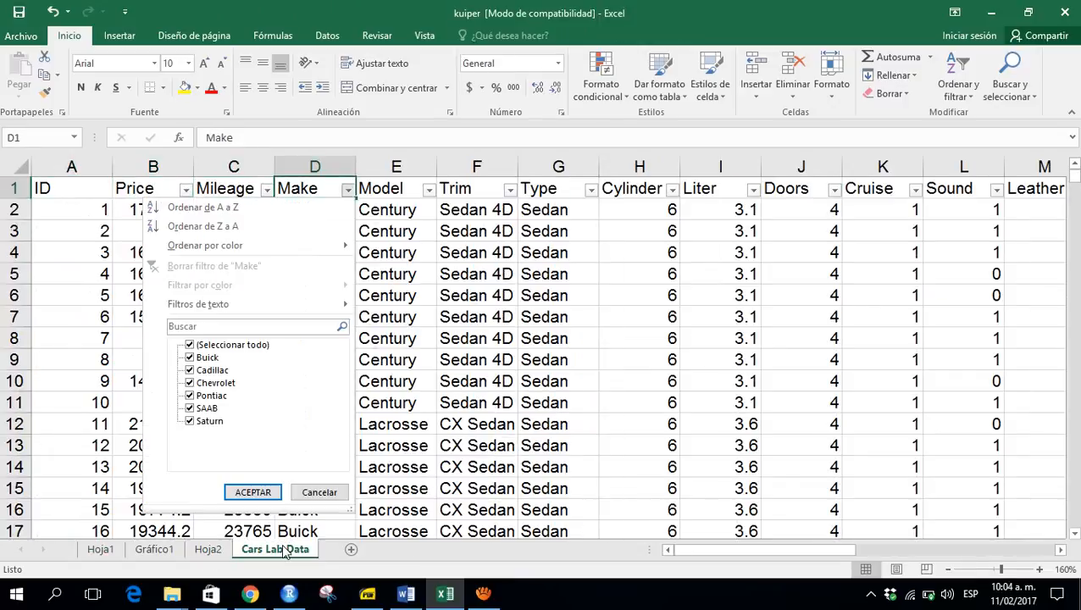
{"action": "key", "text": "Escape"}
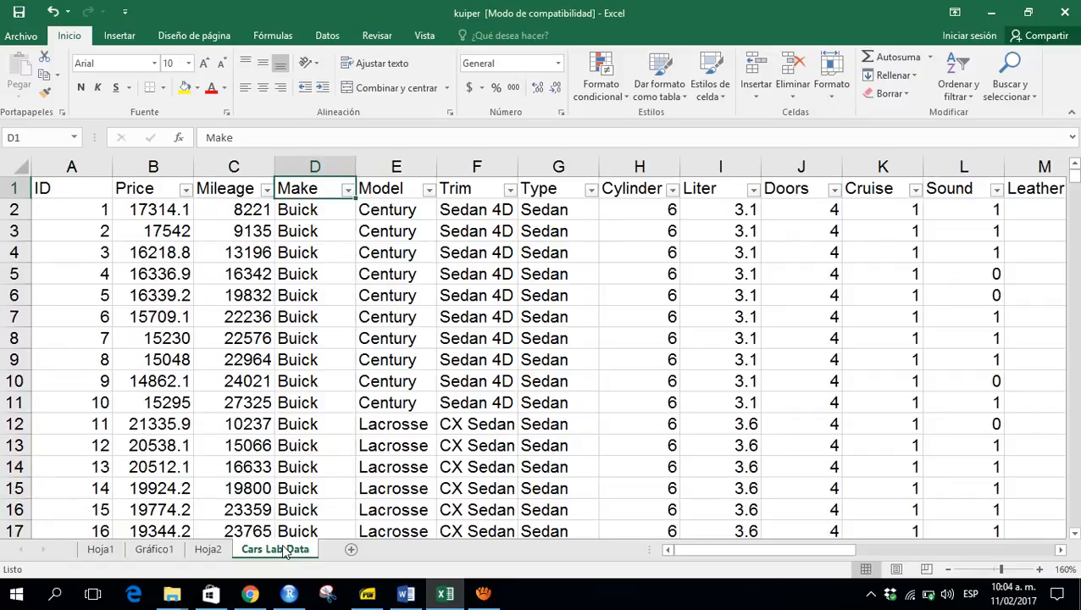
{"action": "key", "text": "alt+Down"}
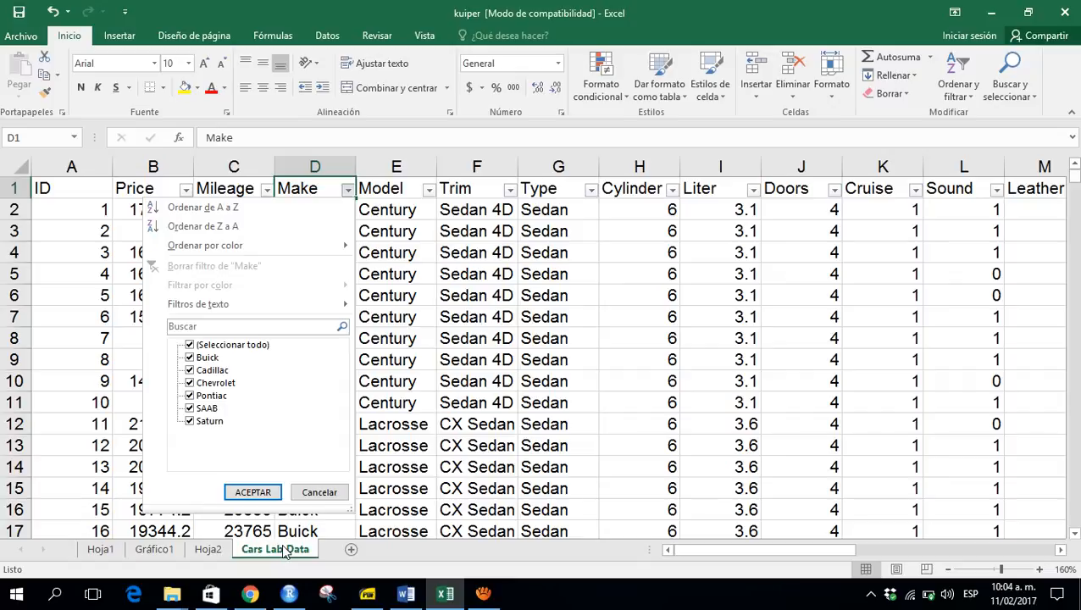
- On Hoja1, replace Model with Make as the pivot table's row field
{"action": "left_click", "coordinate": [286, 551]}
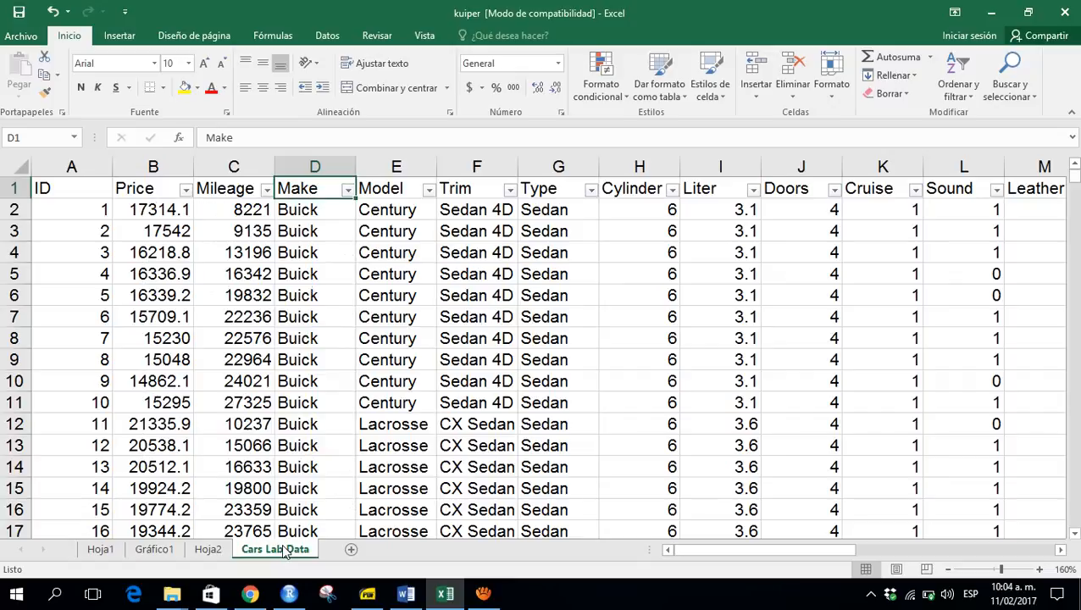
{"action": "left_click", "coordinate": [207, 551]}
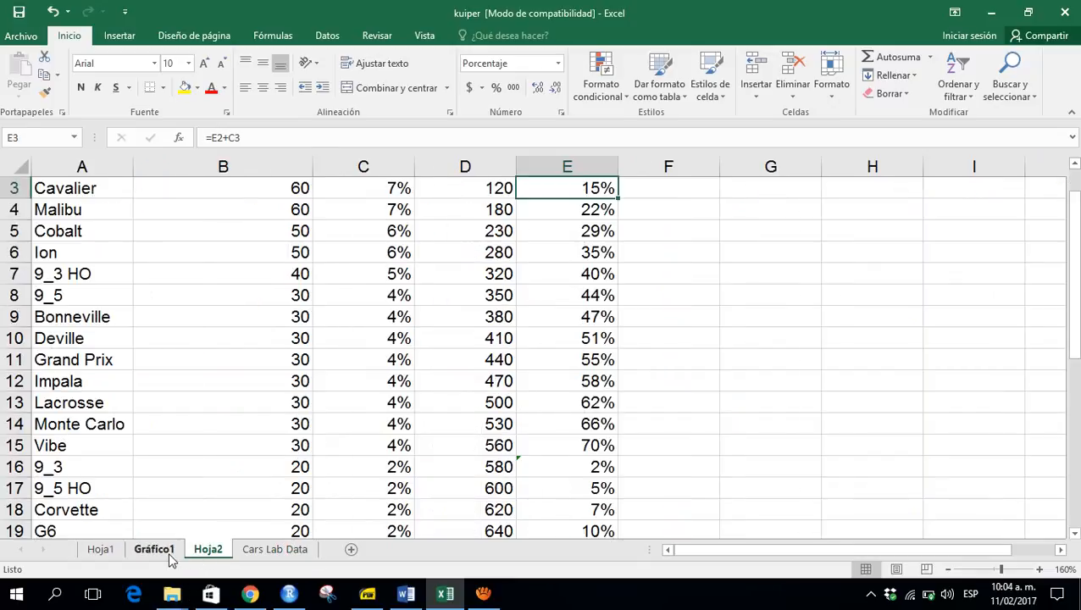
{"action": "left_click", "coordinate": [116, 556]}
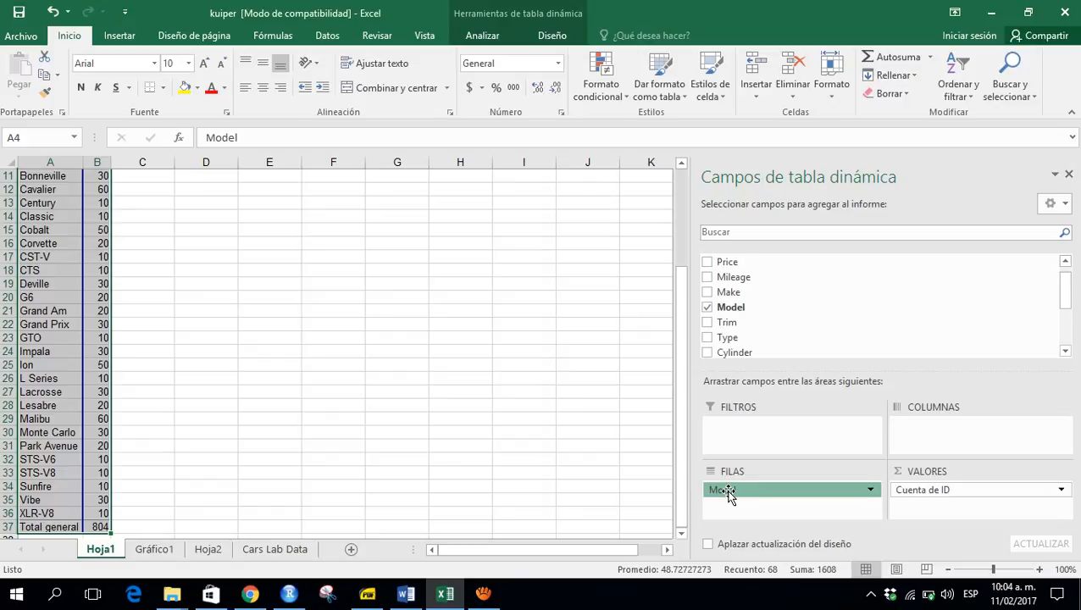
{"action": "left_click_drag", "start_coordinate": [563, 415], "coordinate": [559, 411]}
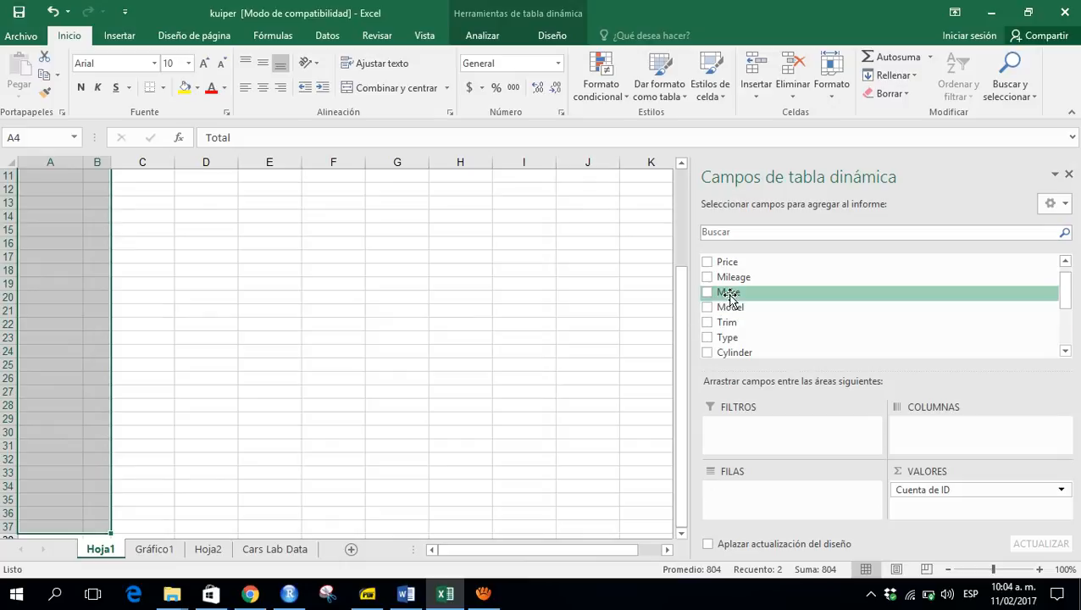
{"action": "left_click_drag", "start_coordinate": [730, 299], "coordinate": [749, 506]}
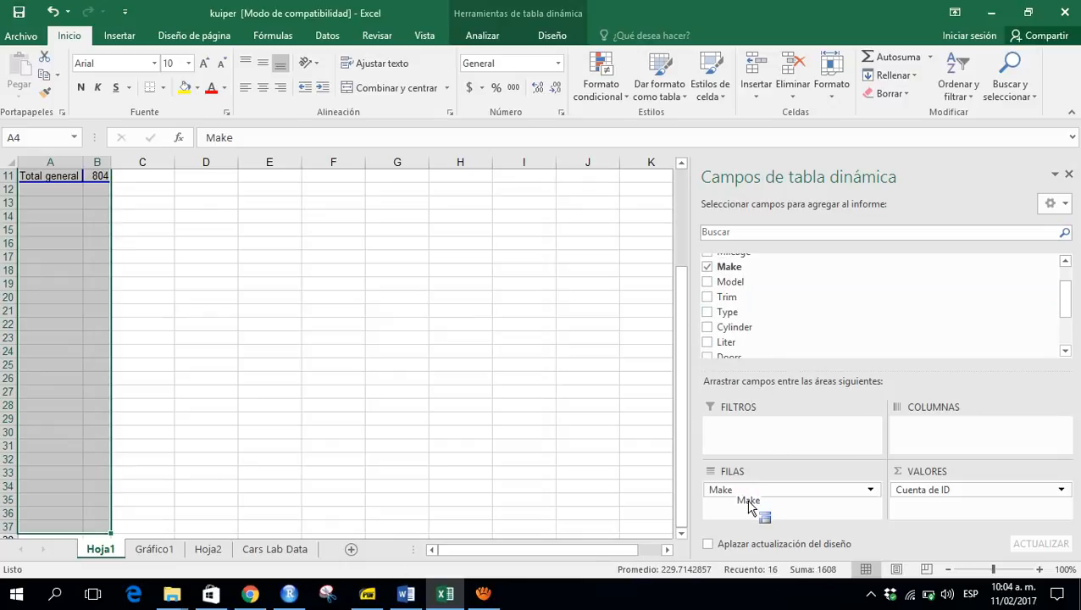
- Review the pivot table of ID counts by make
{"action": "left_click", "coordinate": [1065, 263]}
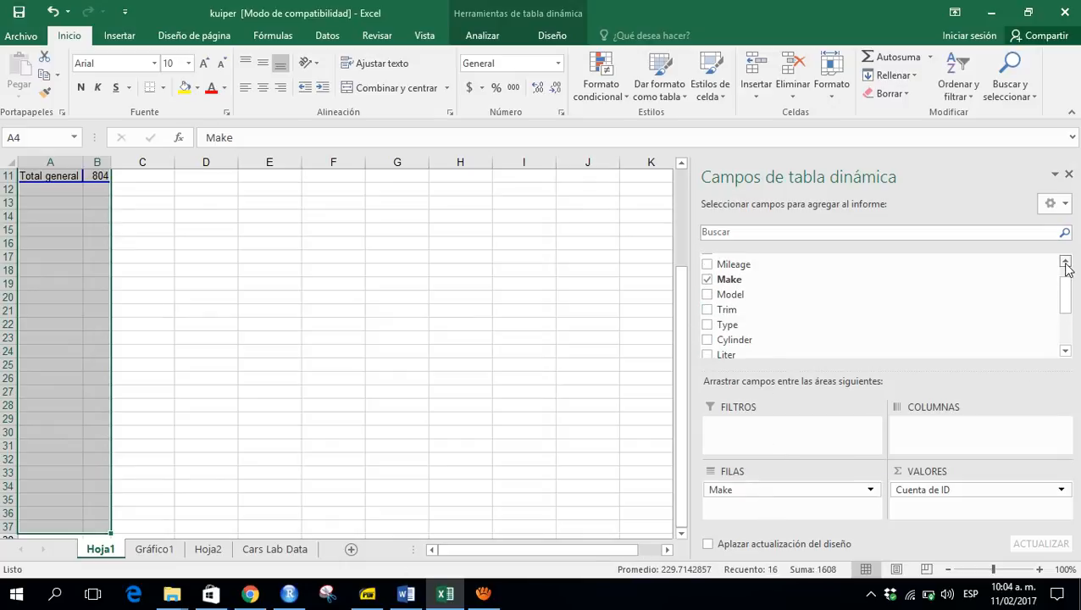
{"action": "left_click", "coordinate": [1065, 263]}
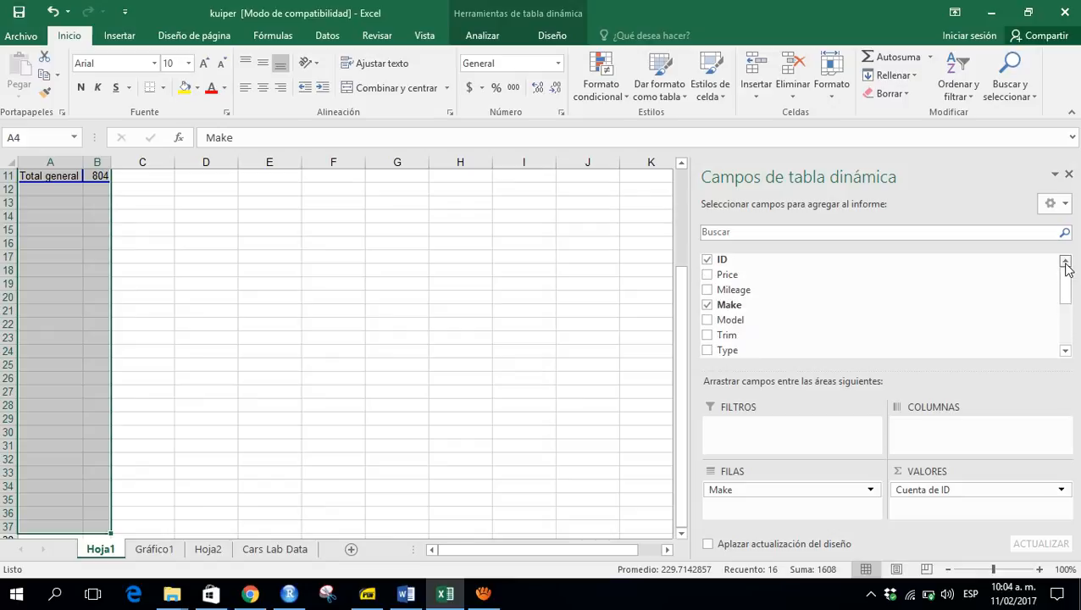
{"action": "left_click", "coordinate": [681, 164]}
{"action": "left_click", "coordinate": [681, 163]}
{"action": "left_click", "coordinate": [681, 164]}
{"action": "left_click", "coordinate": [681, 164]}
{"action": "left_click", "coordinate": [681, 164]}
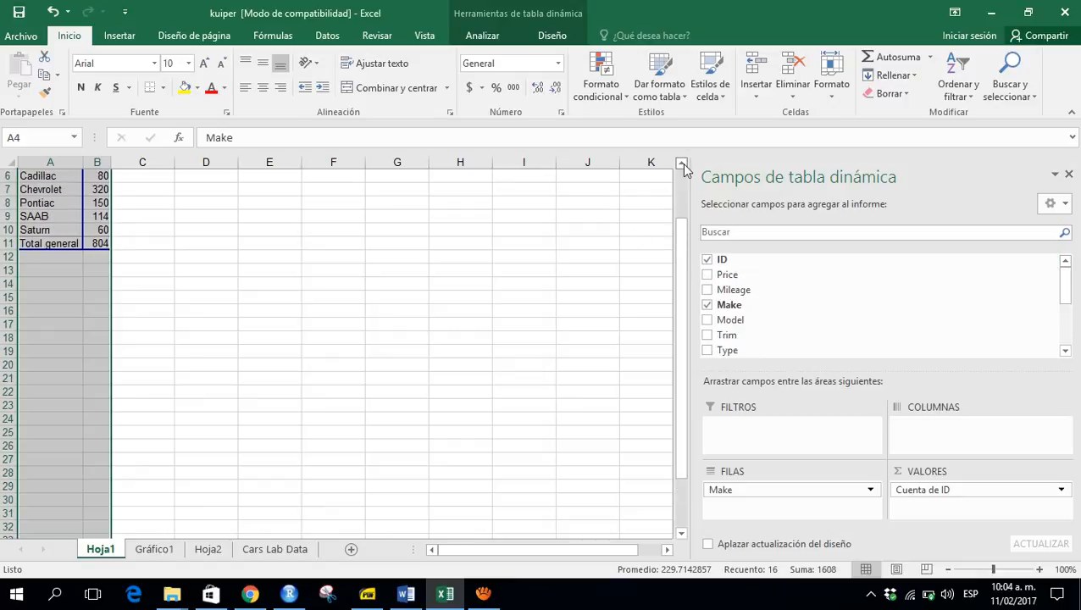
{"action": "left_click", "coordinate": [681, 164]}
{"action": "left_click", "coordinate": [682, 163]}
{"action": "left_click", "coordinate": [681, 164]}
{"action": "left_click", "coordinate": [681, 163]}
{"action": "left_click", "coordinate": [681, 163]}
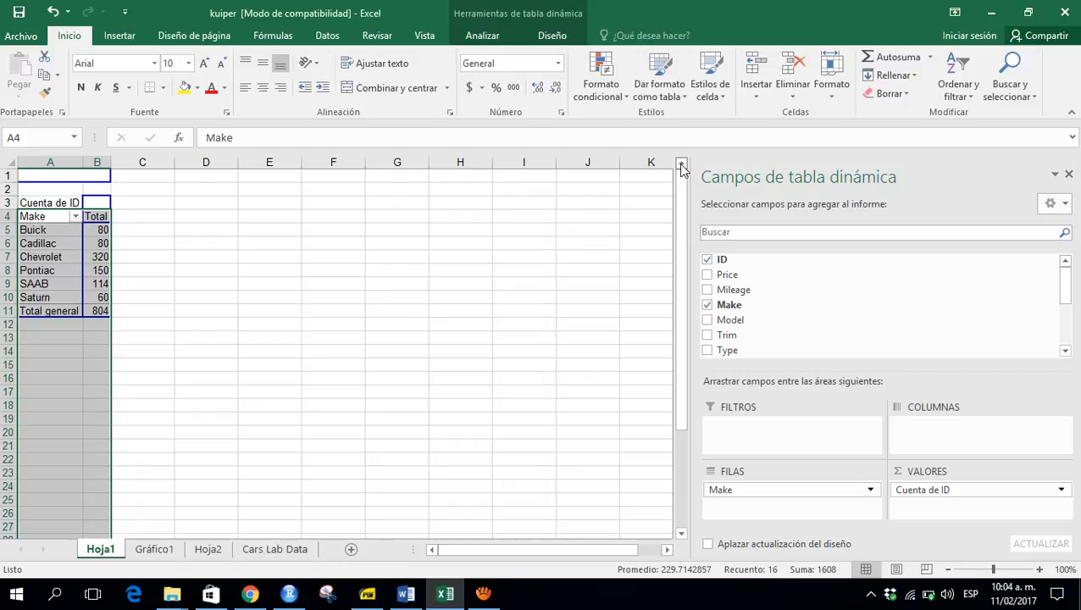
{"action": "left_click", "coordinate": [167, 241]}
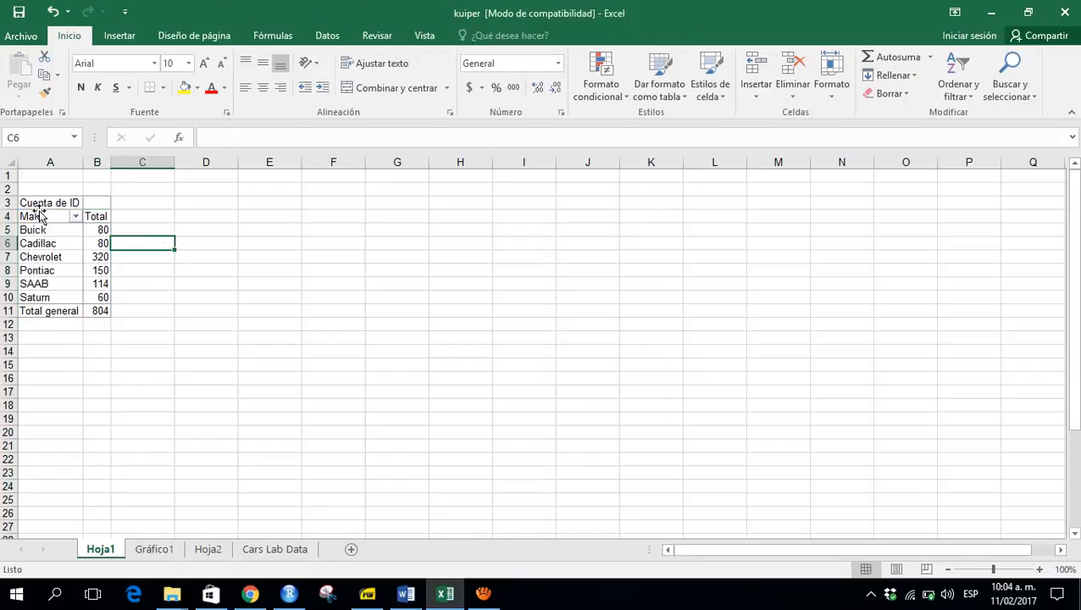
{"action": "left_click", "coordinate": [45, 217]}
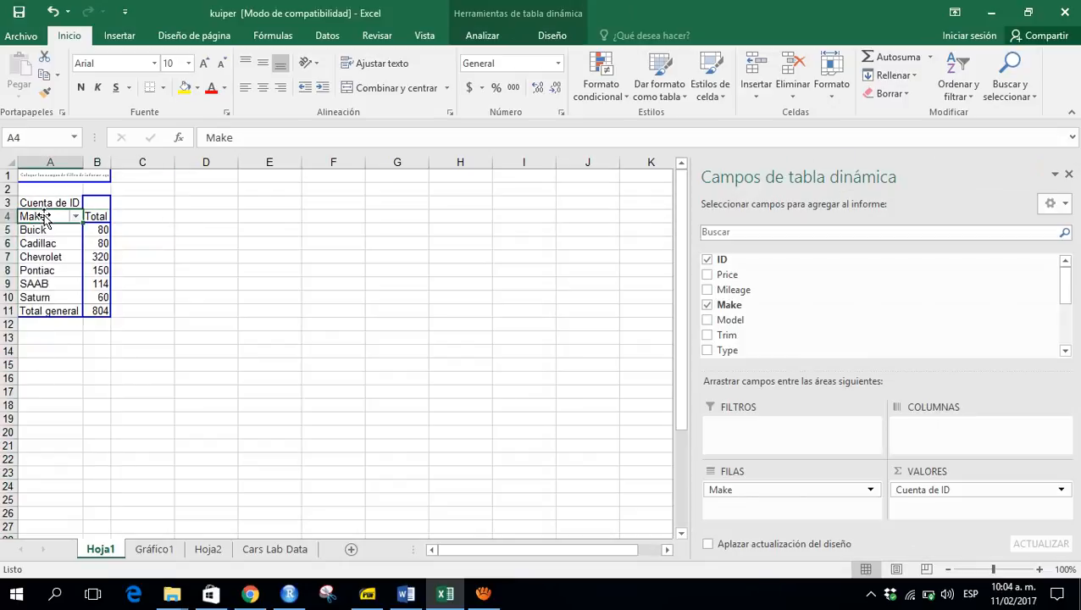
- Copy the make count pivot table from Hoja1 and paste it as values into Hoja2 starting at cell A39
{"action": "key", "text": "ctrl+shift+Right"}
{"action": "key", "text": "ctrl+shift+Down"}
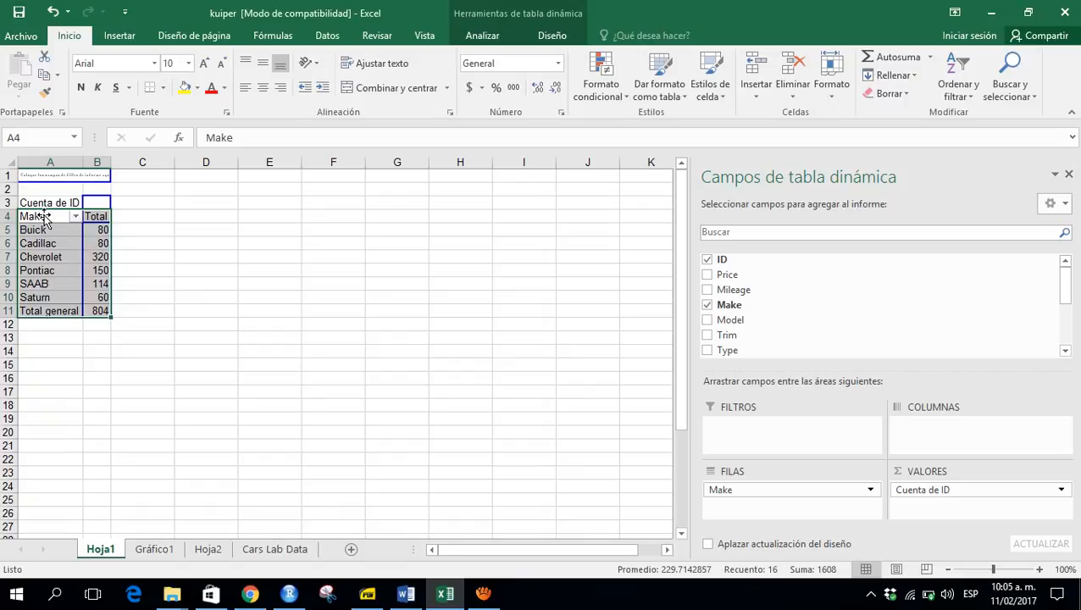
{"action": "key", "text": "ctrl+c"}
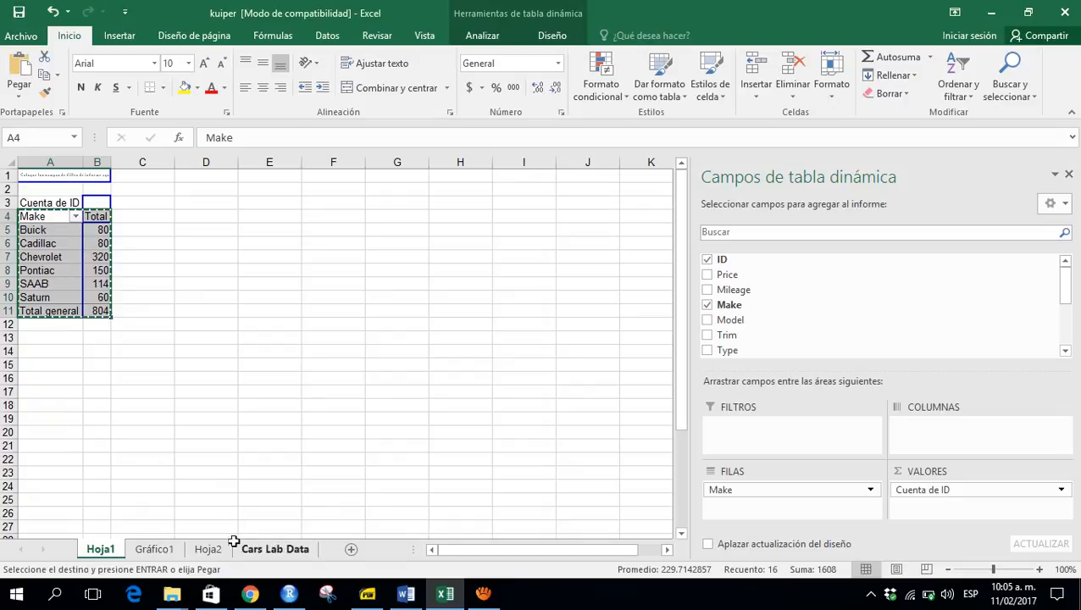
{"action": "left_click", "coordinate": [205, 552]}
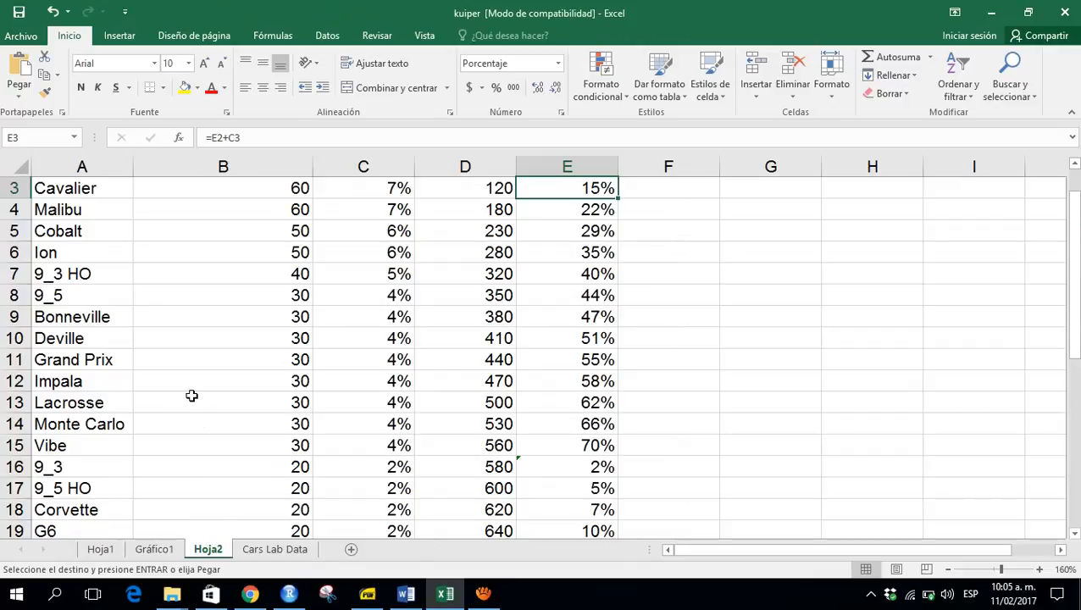
{"action": "key", "text": "ctrl+Down"}
{"action": "key", "text": "Down"}
{"action": "key", "text": "Down"}
{"action": "key", "text": "Down"}
{"action": "key", "text": "Down"}
{"action": "key", "text": "Down"}
{"action": "key", "text": "Down"}
{"action": "key", "text": "Down"}
{"action": "key", "text": "Down"}
{"action": "key", "text": "Down"}
{"action": "key", "text": "Down"}
{"action": "key", "text": "Down"}
{"action": "key", "text": "Down"}
{"action": "key", "text": "Left"}
{"action": "key", "text": "Left"}
{"action": "key", "text": "Left"}
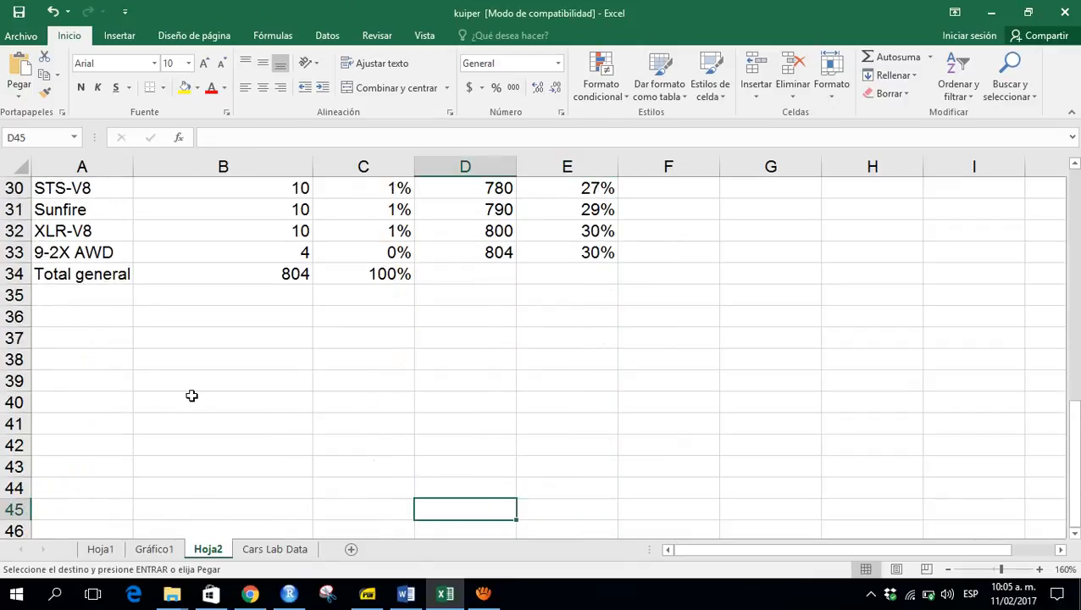
{"action": "left_click", "coordinate": [82, 383]}
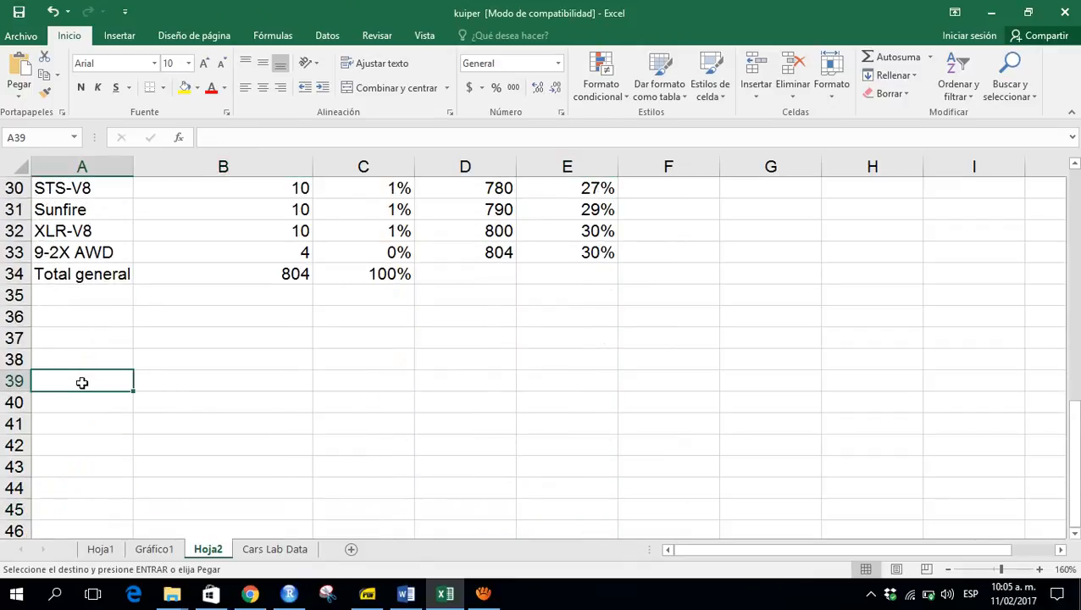
{"action": "right_click", "coordinate": [82, 383]}
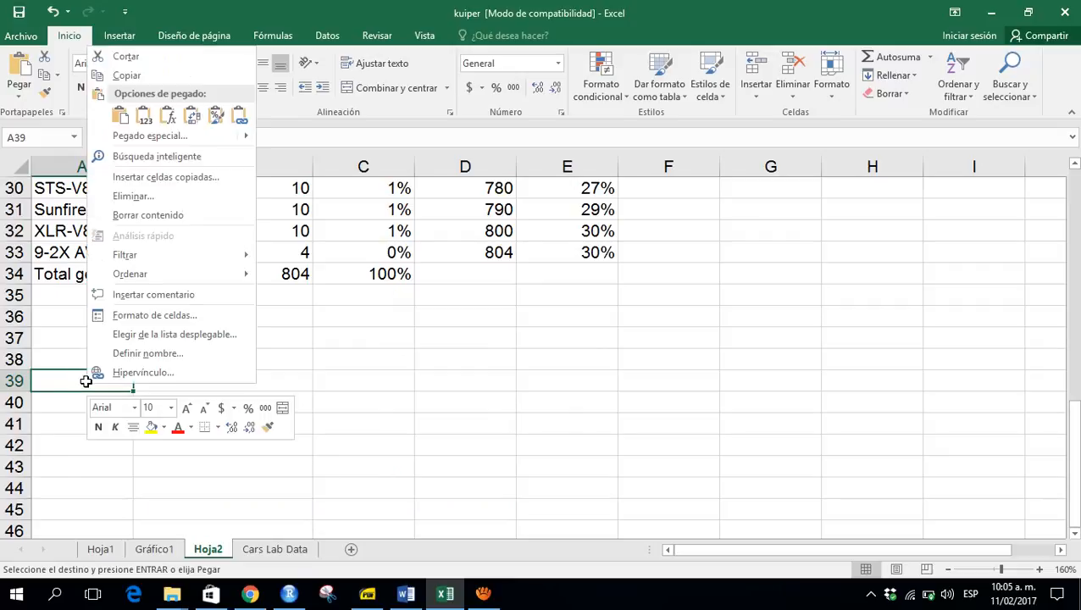
{"action": "left_click", "coordinate": [144, 119]}
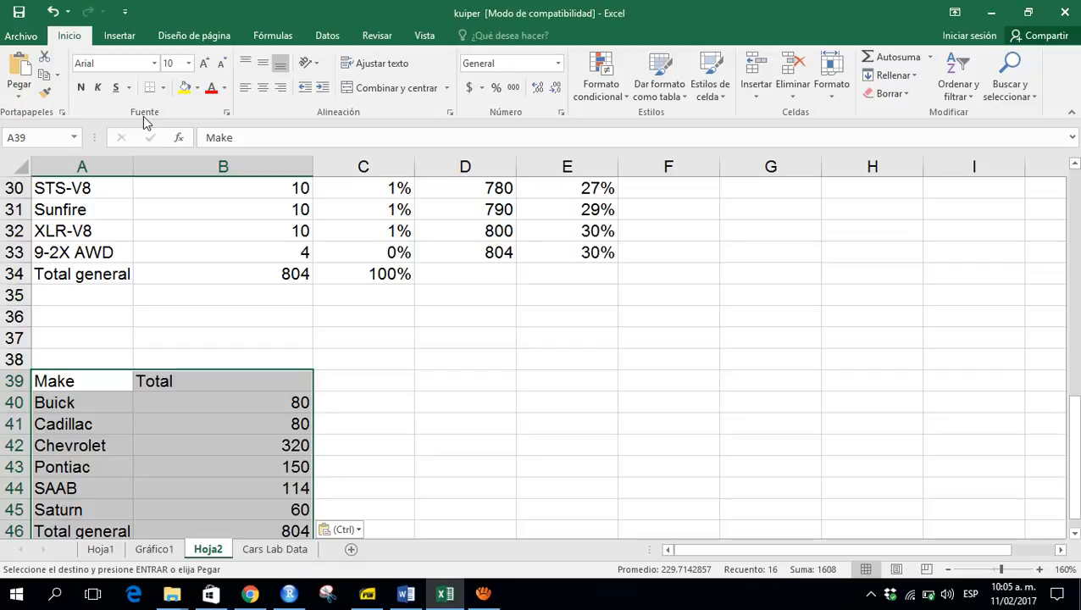
- Rename the pasted Total header in B39 to Frecuencia Absoluta
{"action": "key", "text": "Down"}
{"action": "key", "text": "Up"}
{"action": "key", "text": "Right"}
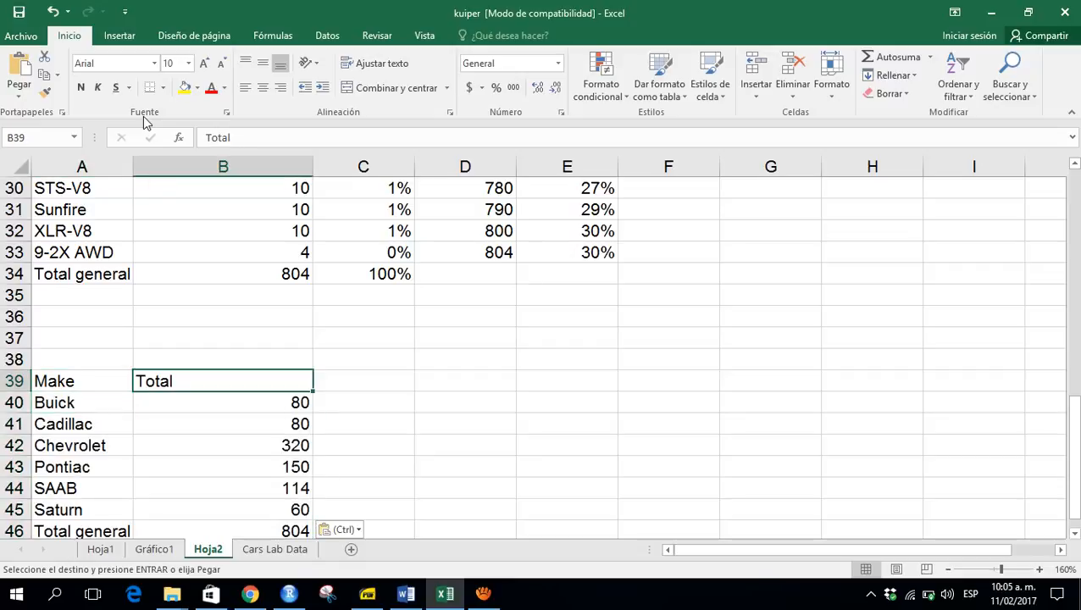
{"action": "type", "text": "Fre"}
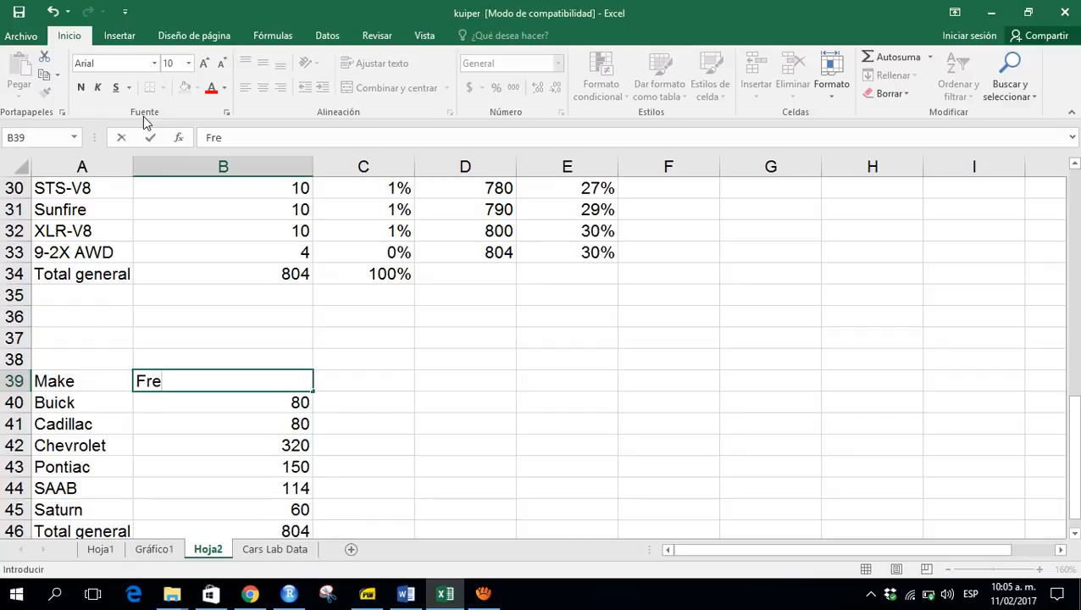
{"action": "type", "text": "cuenicas"}
{"action": "key", "text": "BackSpace"}
{"action": "key", "text": "BackSpace"}
{"action": "key", "text": "BackSpace"}
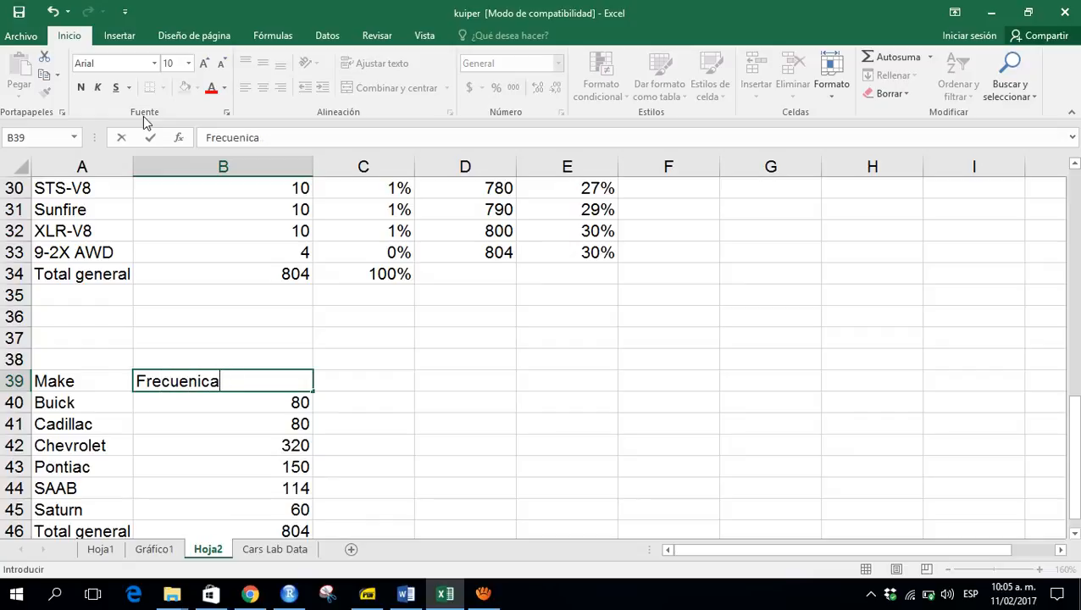
{"action": "key", "text": "BackSpace"}
{"action": "type", "text": "cian"}
{"action": "key", "text": "BackSpace"}
{"action": "type", "text": "Abs"}
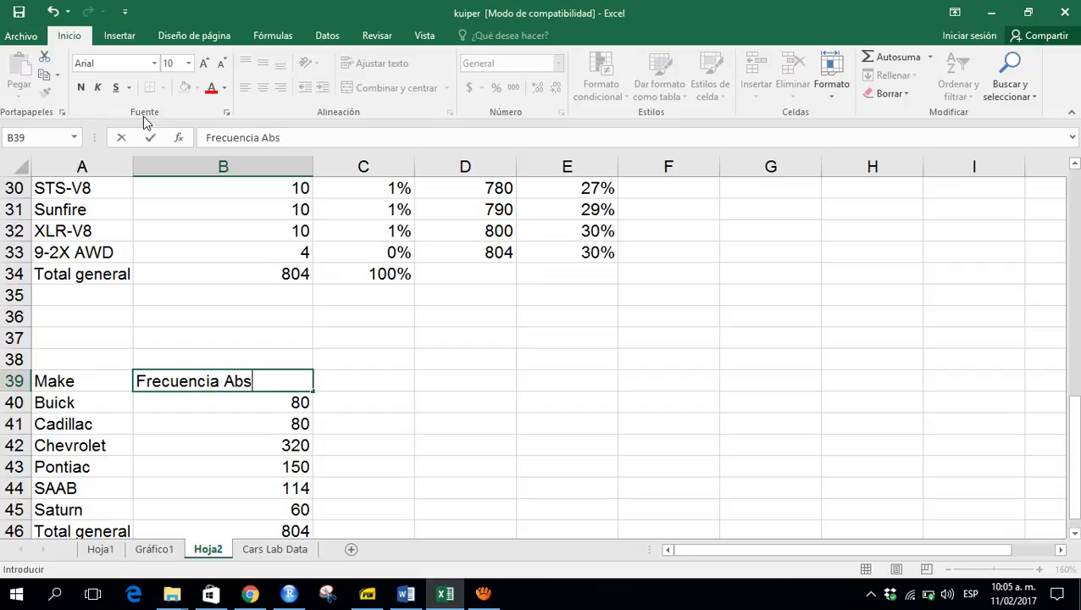
{"action": "type", "text": "oluta"}
{"action": "key", "text": "Return"}
- Select the make names and absolute frequencies without the total row and insert a 2D pie chart
{"action": "key", "text": "Up"}
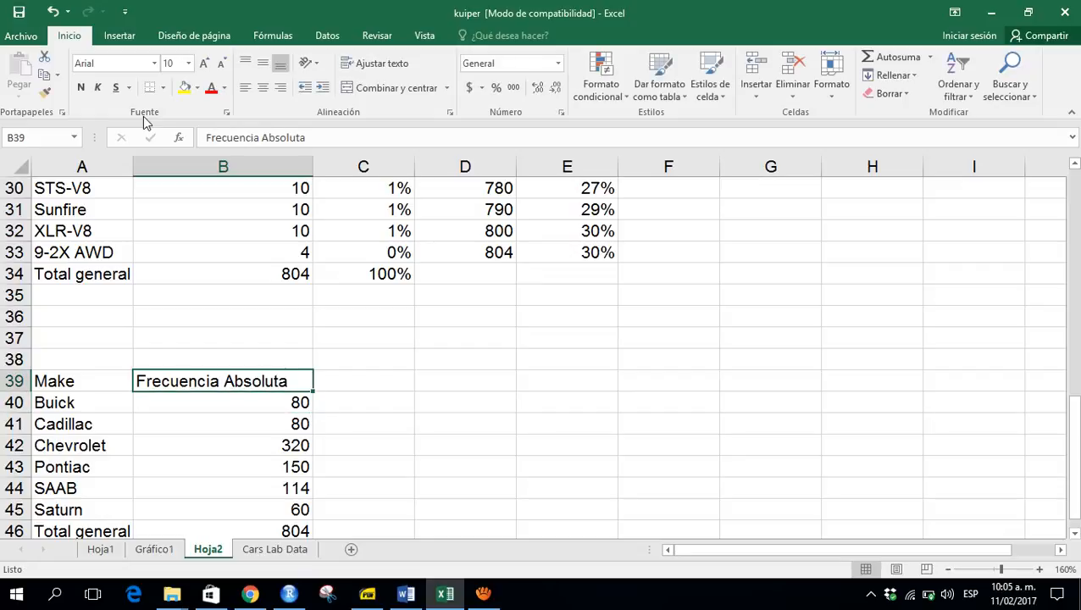
{"action": "key", "text": "Left"}
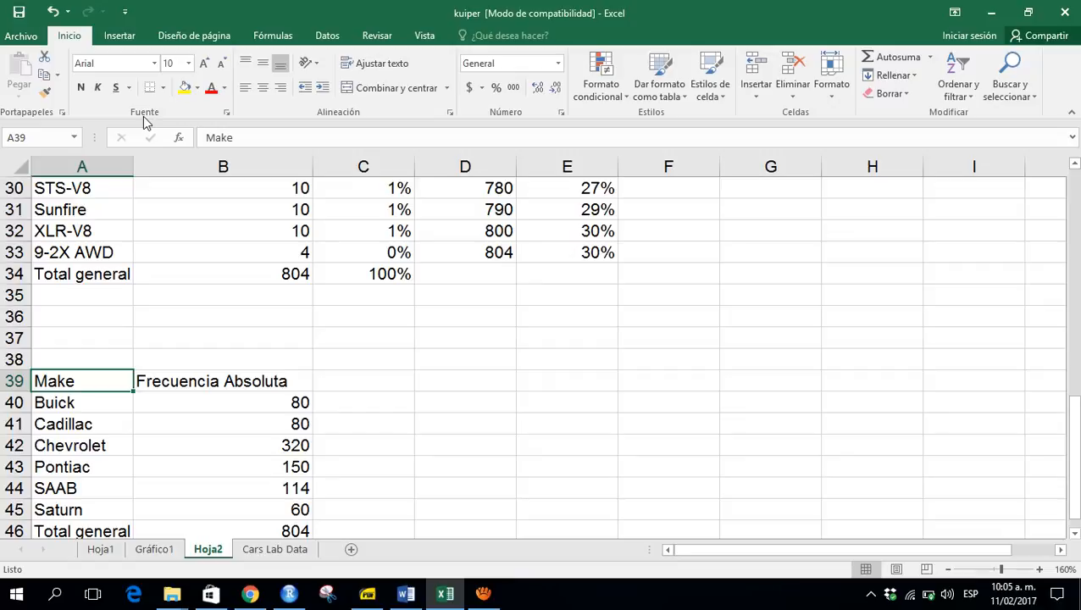
{"action": "key", "text": "shift+Right"}
{"action": "key", "text": "shift+Down"}
{"action": "key", "text": "shift+Down"}
{"action": "key", "text": "shift+Down"}
{"action": "key", "text": "shift+Down"}
{"action": "key", "text": "shift+Down"}
{"action": "key", "text": "shift+Down"}
{"action": "key", "text": "shift+Down"}
{"action": "key", "text": "shift+Down"}
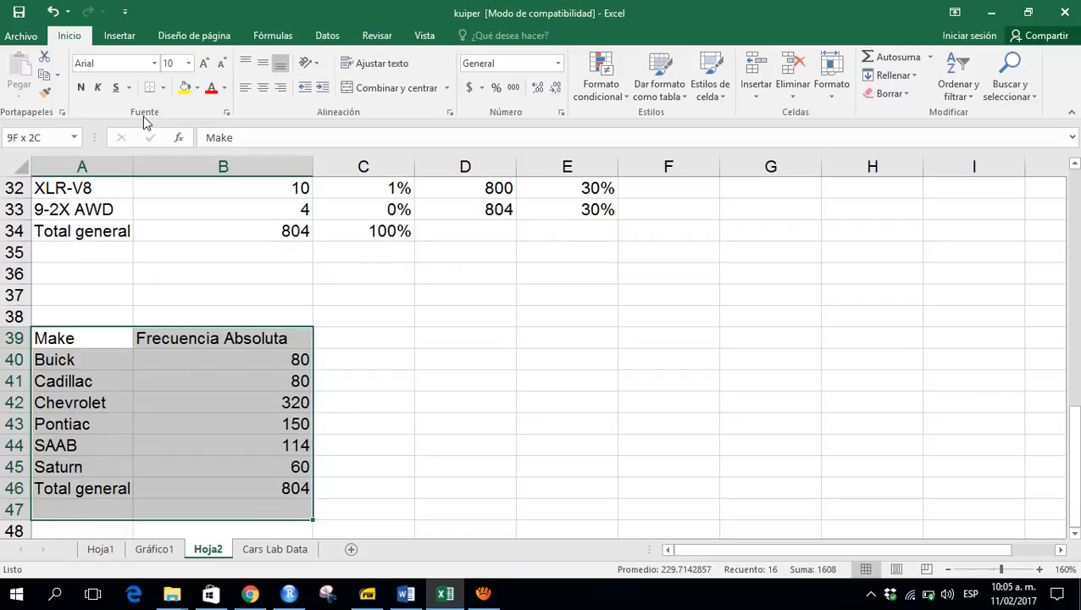
{"action": "key", "text": "shift+Up"}
{"action": "key", "text": "shift+Up"}
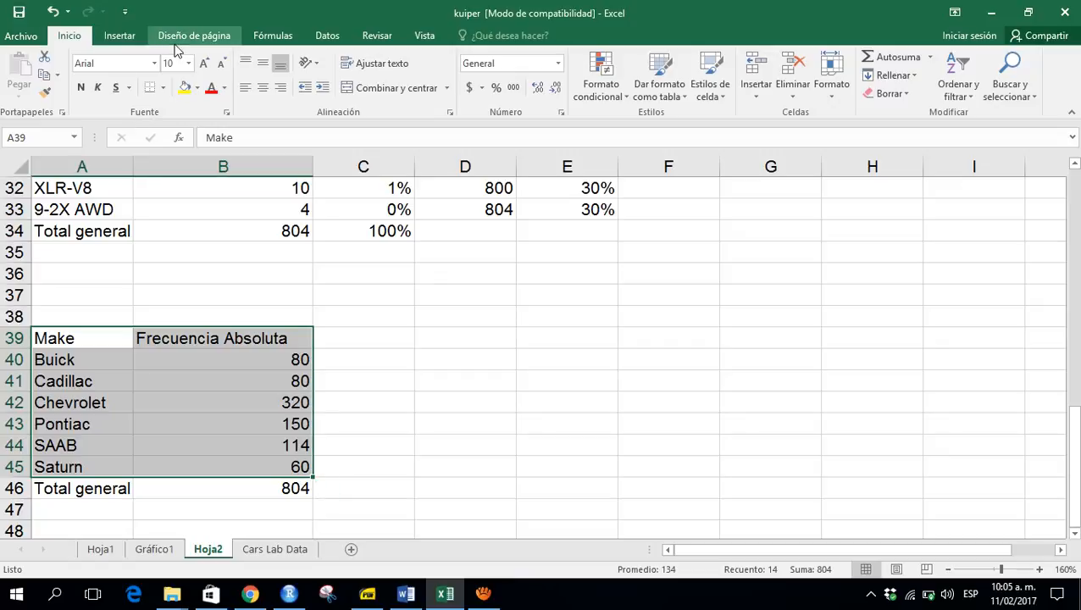
{"action": "left_click", "coordinate": [120, 37]}
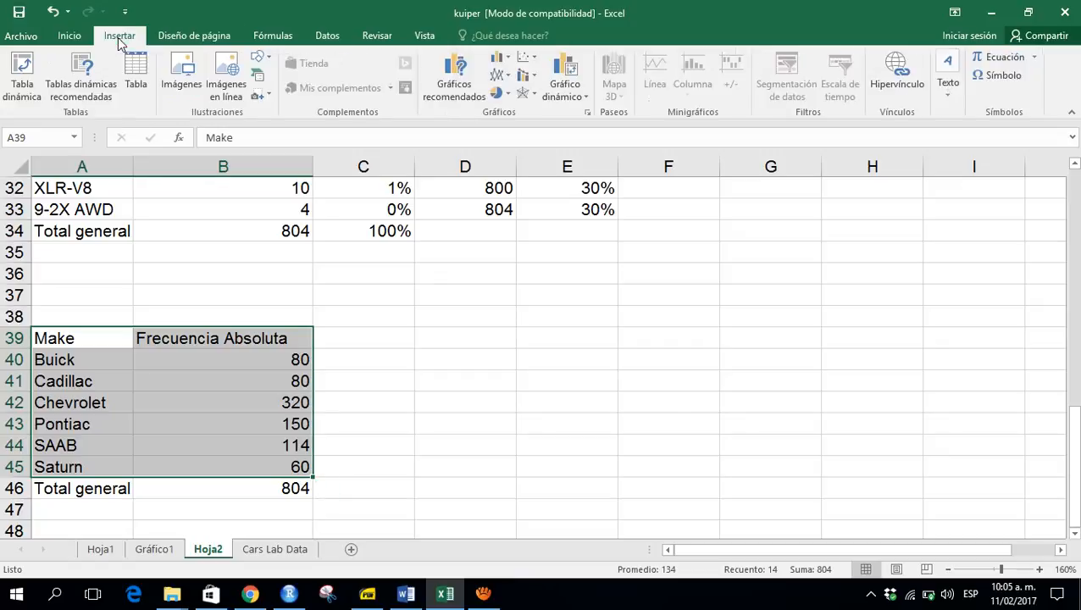
{"action": "left_click", "coordinate": [498, 94]}
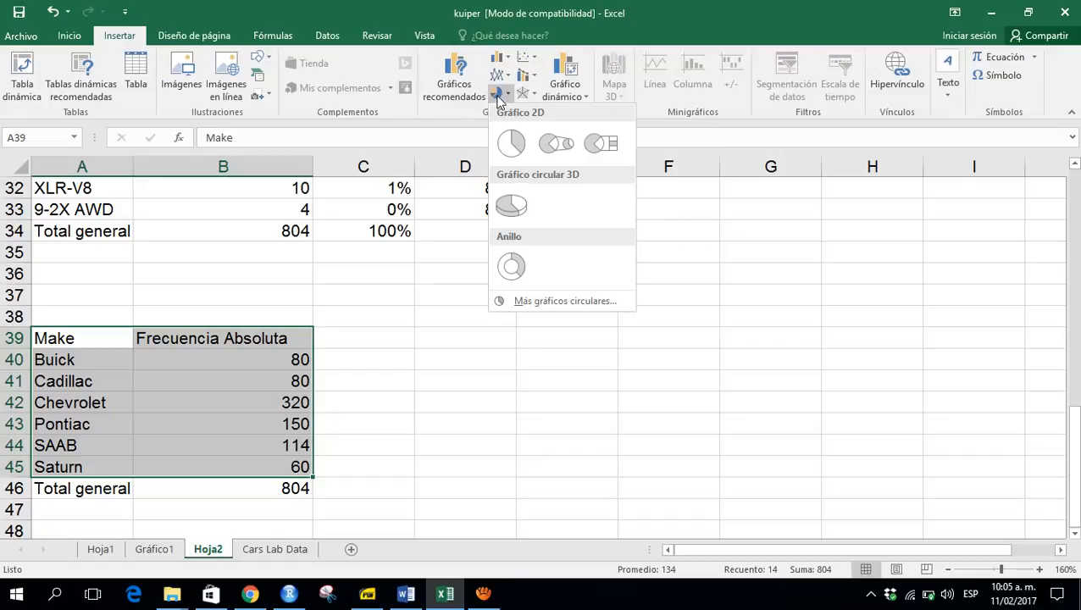
{"action": "left_click", "coordinate": [510, 144]}
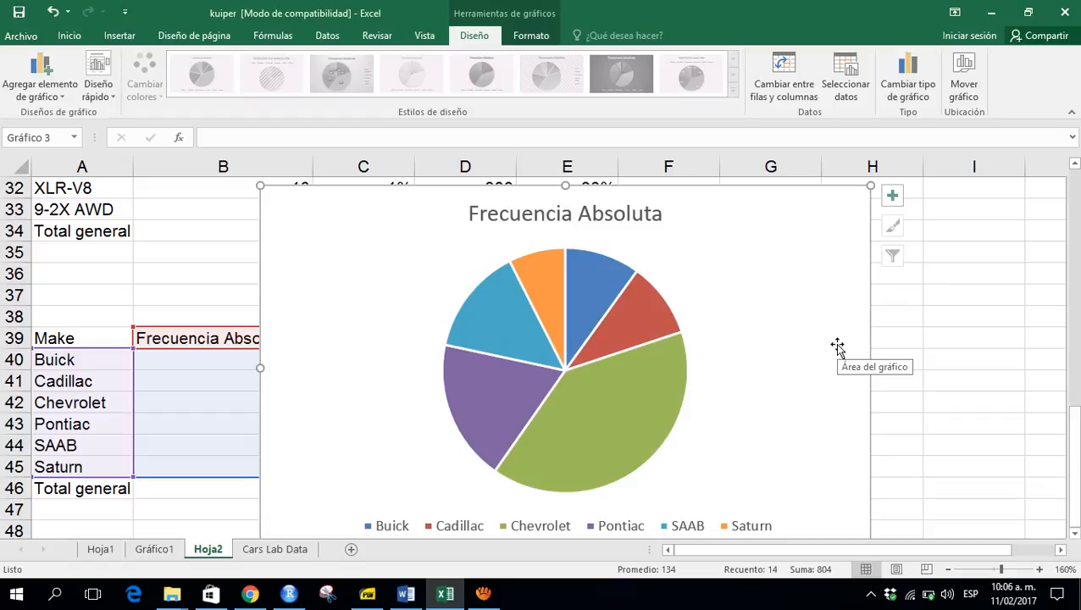
- Add data labels to the pie chart's Frecuencia Absoluta series
{"action": "mouse_move", "coordinate": [637, 396]}
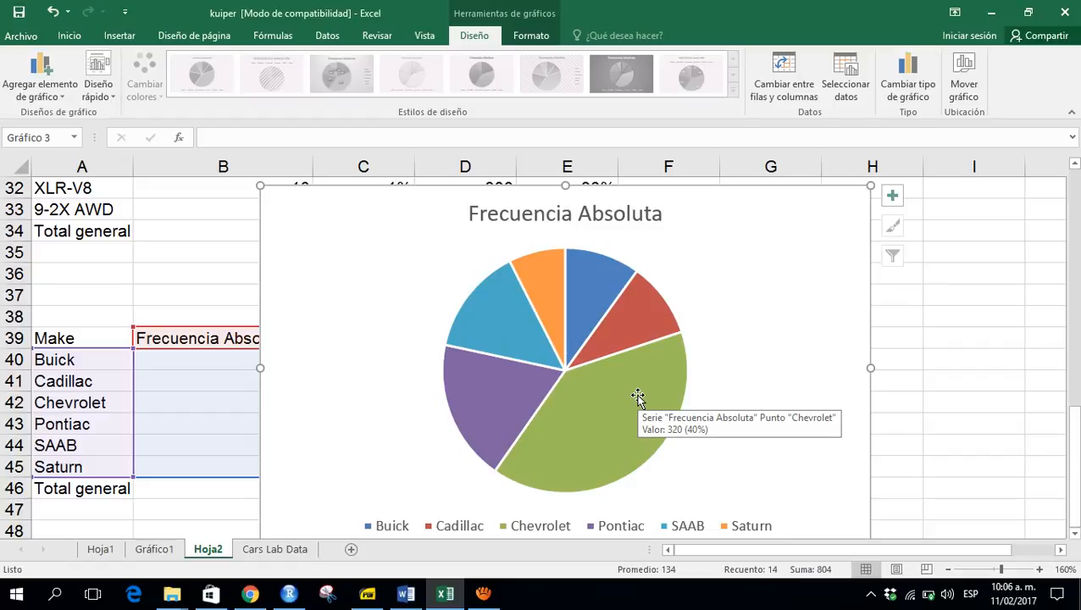
{"action": "right_click", "coordinate": [636, 396]}
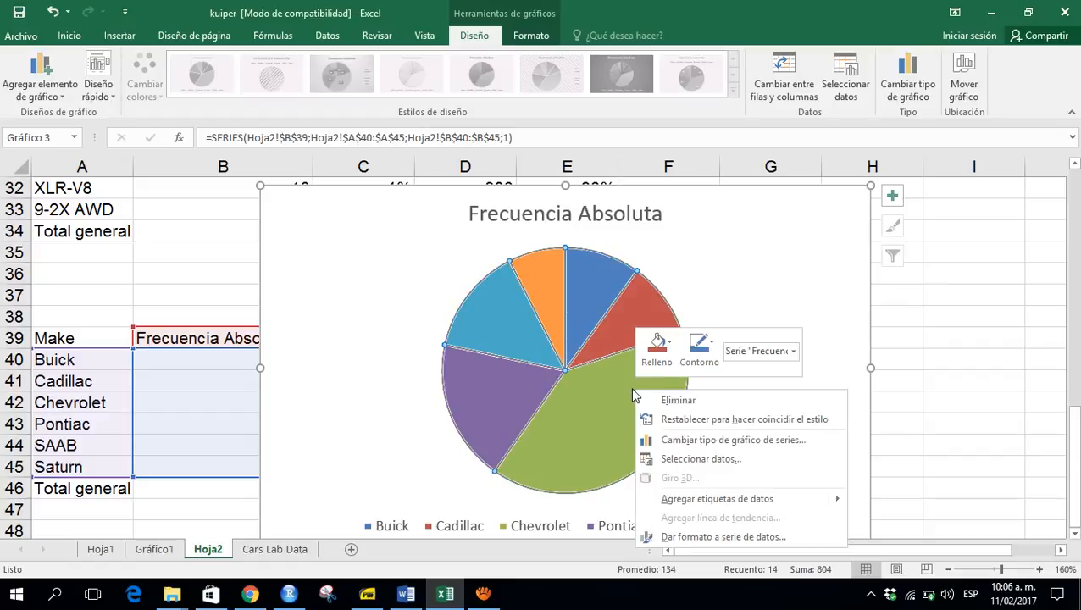
{"action": "left_click", "coordinate": [716, 499]}
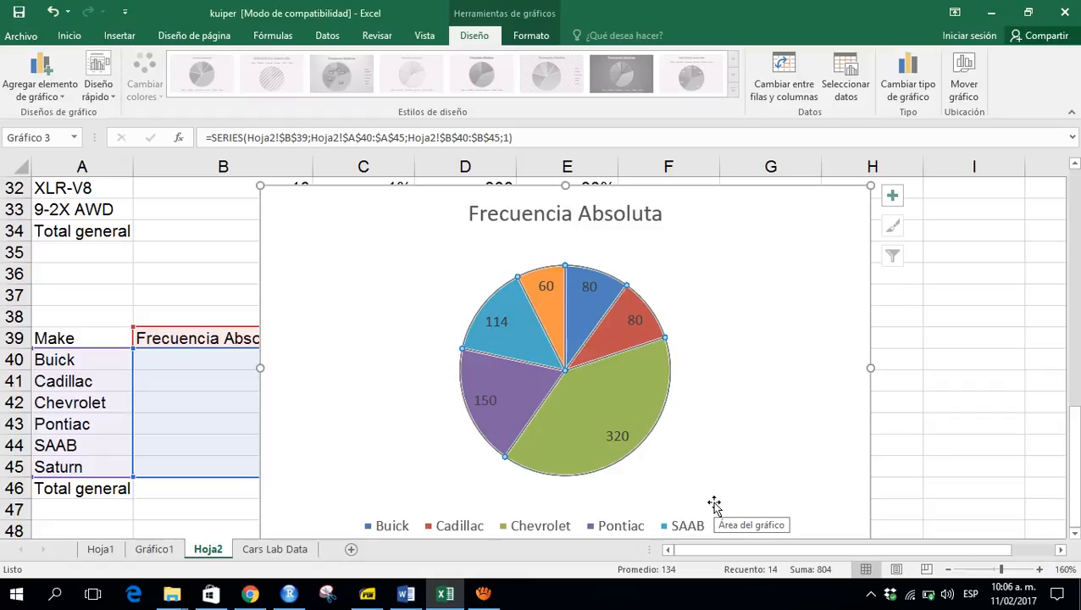
- Format the pie's data labels to show percentage instead of value, then close the format pane
{"action": "left_click", "coordinate": [615, 437]}
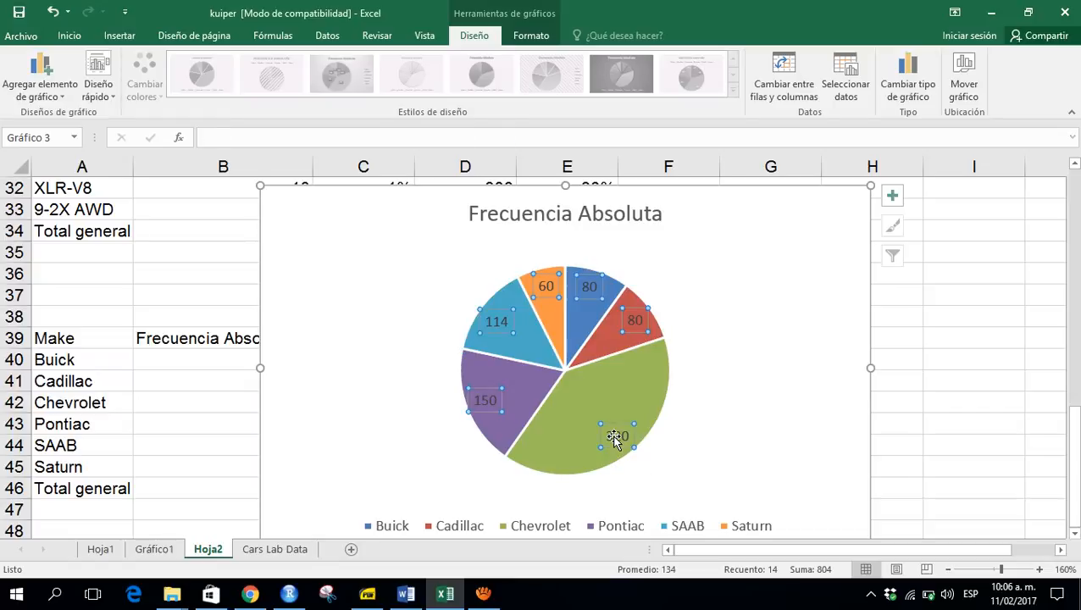
{"action": "right_click", "coordinate": [615, 437]}
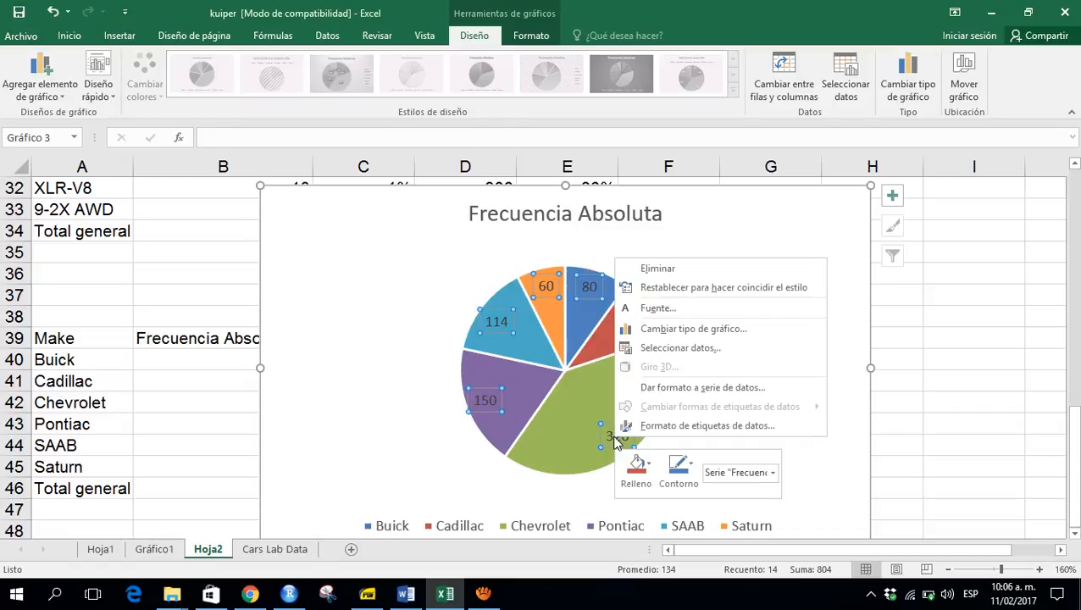
{"action": "left_click", "coordinate": [678, 432]}
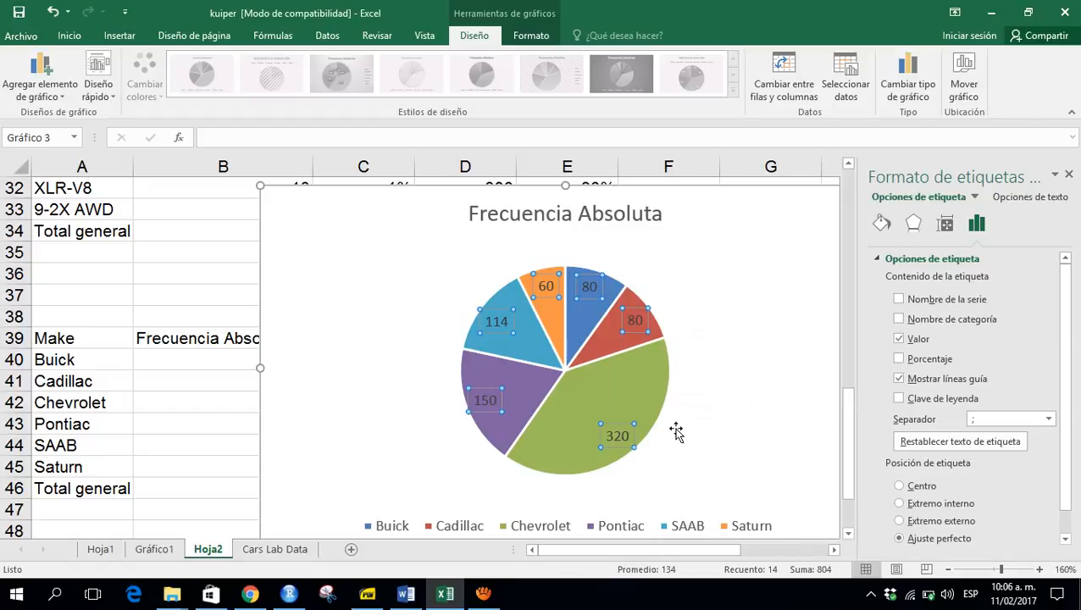
{"action": "left_click", "coordinate": [899, 339]}
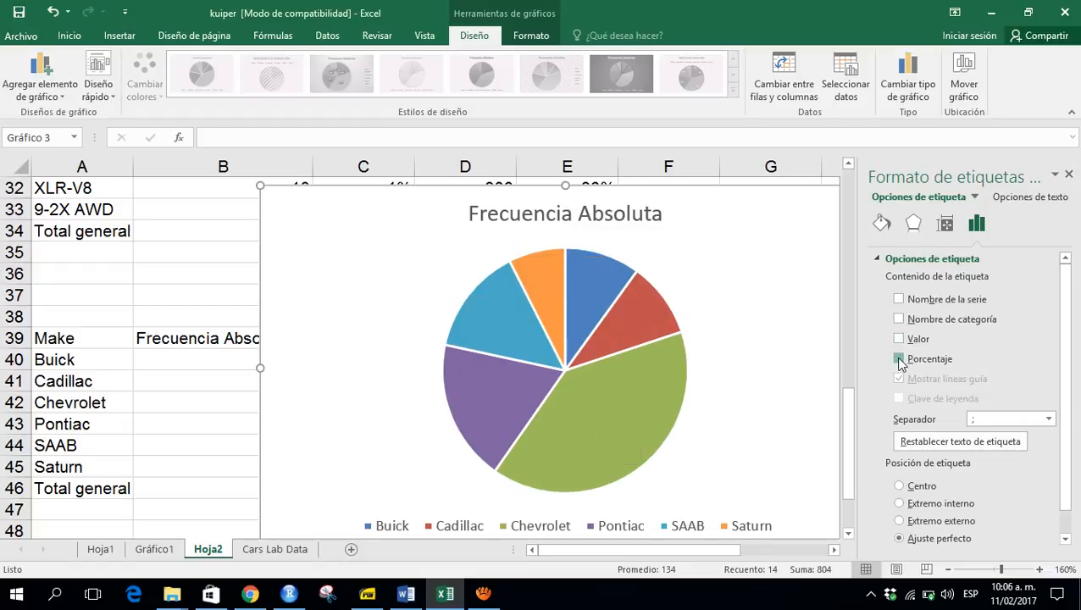
{"action": "left_click", "coordinate": [899, 360]}
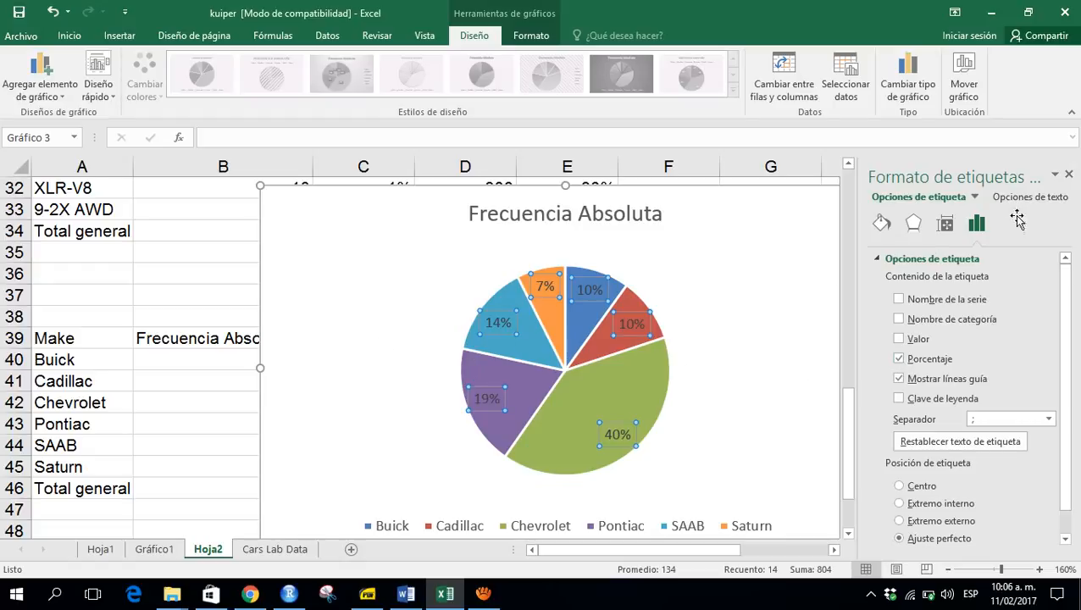
{"action": "left_click", "coordinate": [1070, 176]}
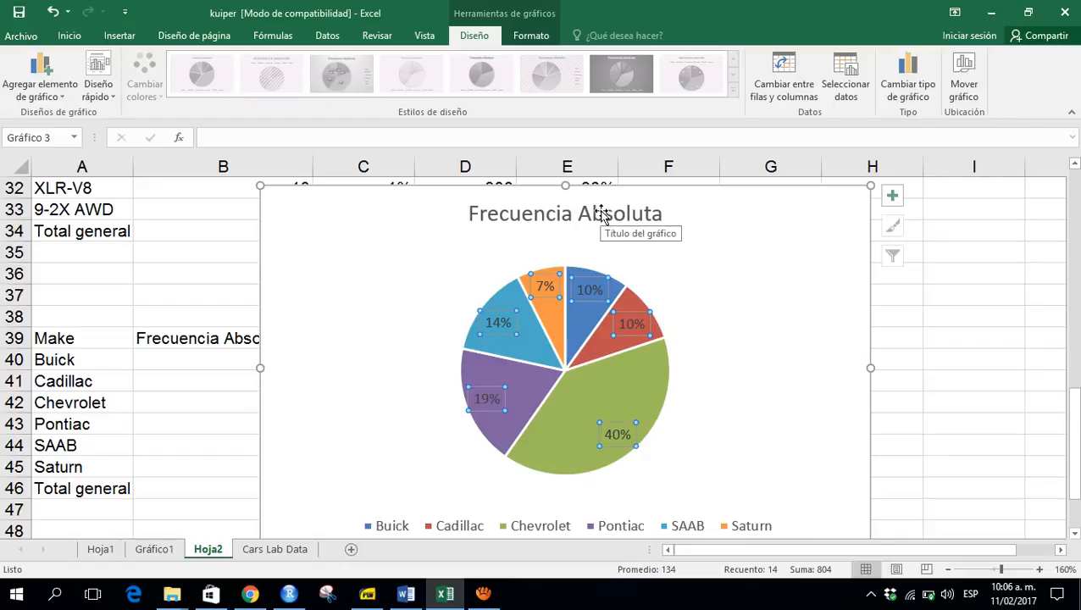
{"action": "mouse_move", "coordinate": [548, 331]}
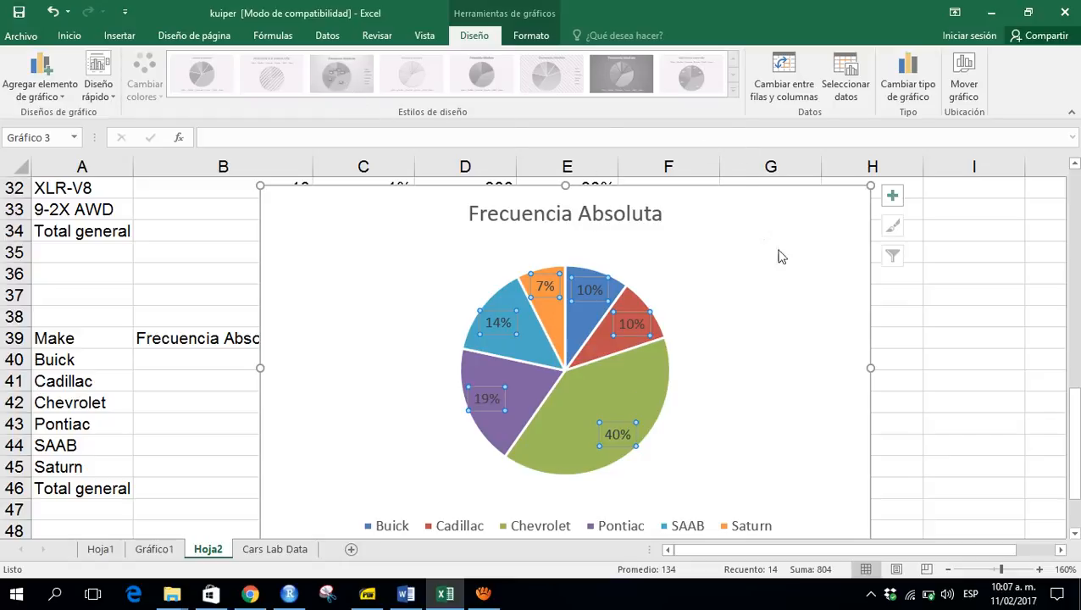
{"action": "left_click", "coordinate": [818, 246]}
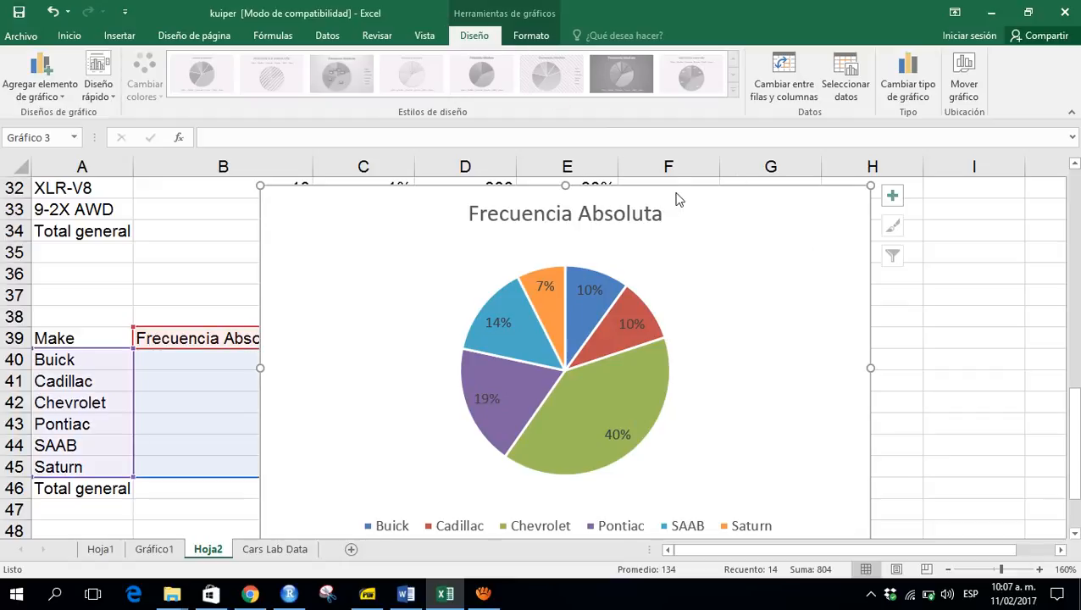
{"action": "left_click_drag", "start_coordinate": [801, 247], "coordinate": [806, 246]}
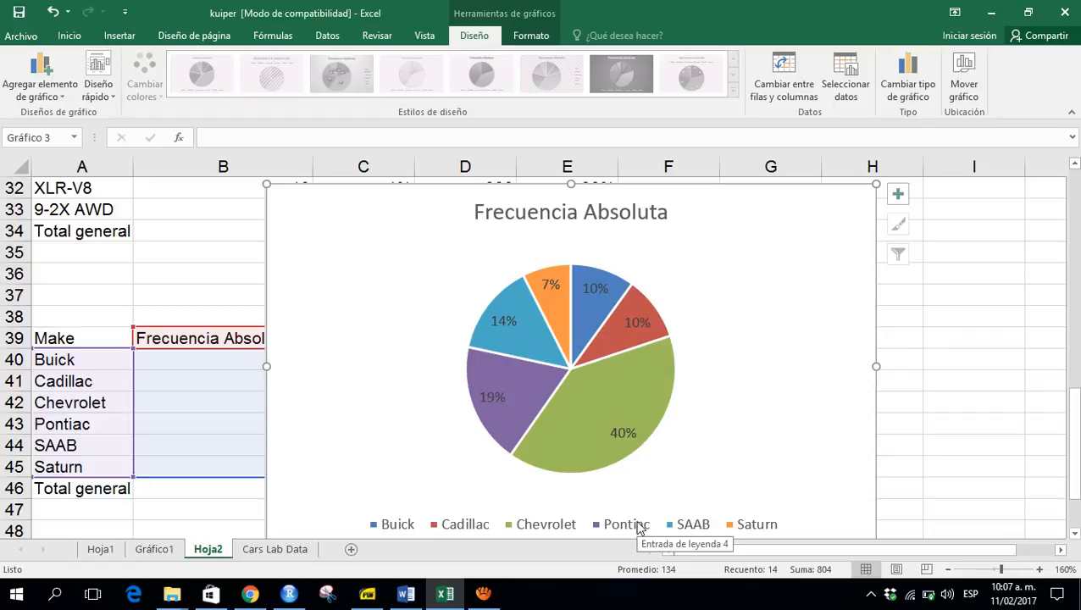
{"action": "left_click", "coordinate": [983, 437]}
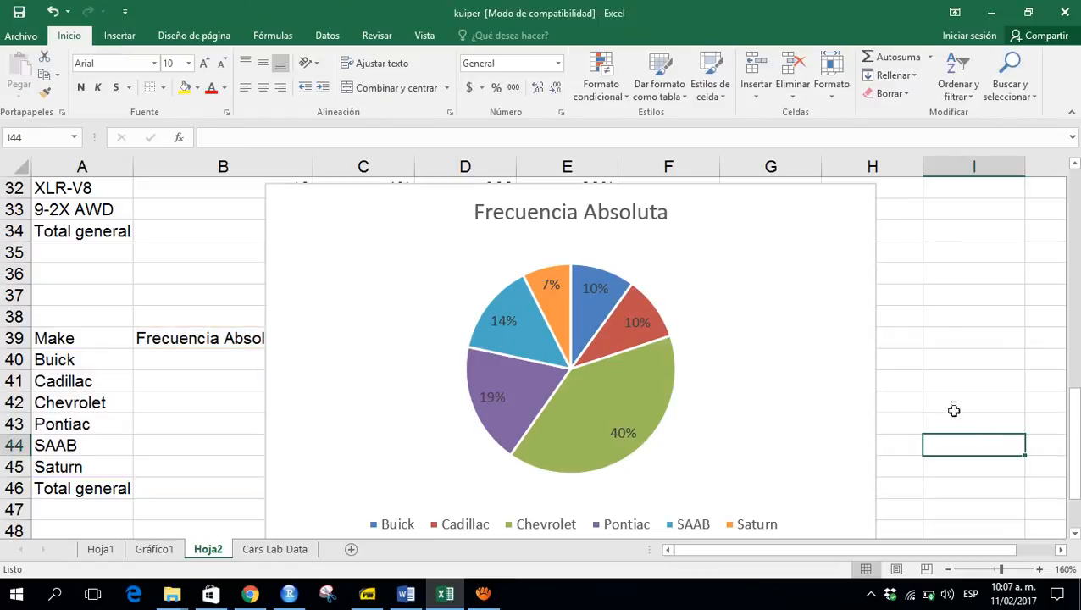
{"action": "left_click", "coordinate": [773, 249]}
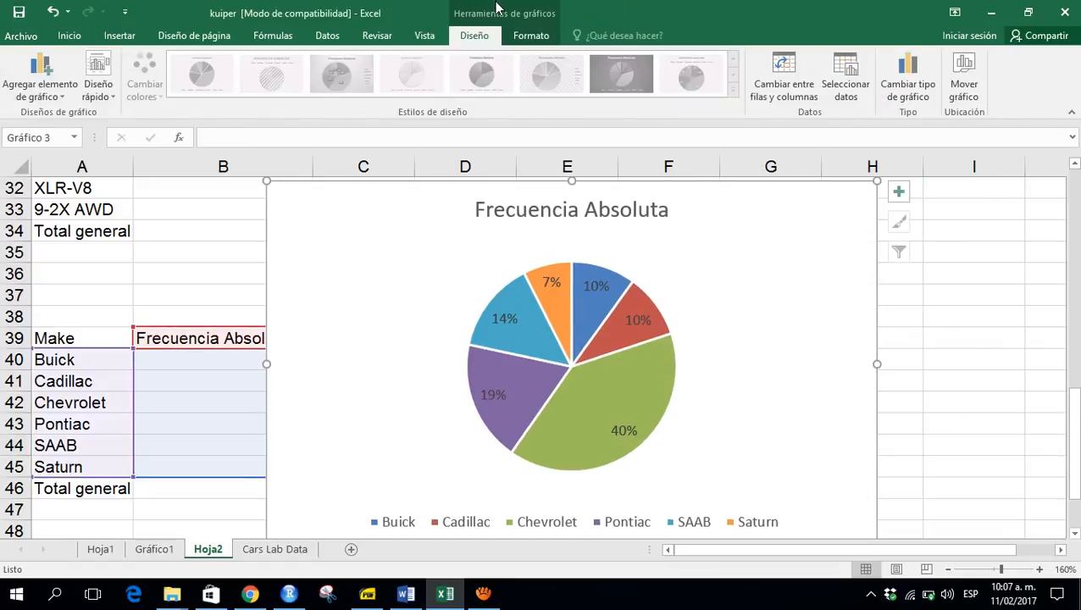
- Move the pie chart's legend to the right side
{"action": "left_click", "coordinate": [637, 524]}
{"action": "right_click", "coordinate": [637, 527]}
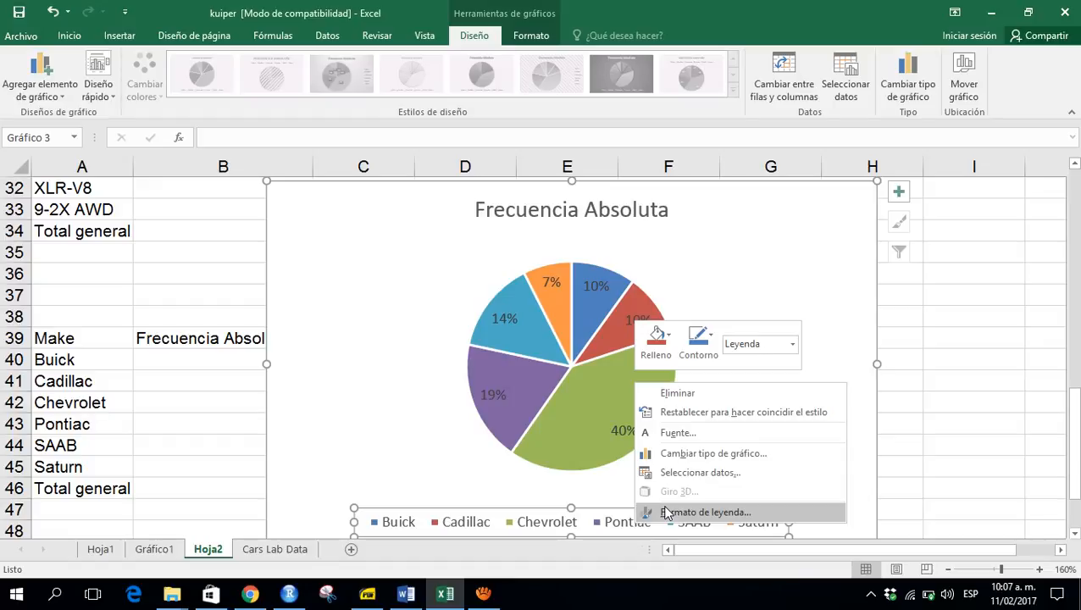
{"action": "left_click", "coordinate": [666, 513]}
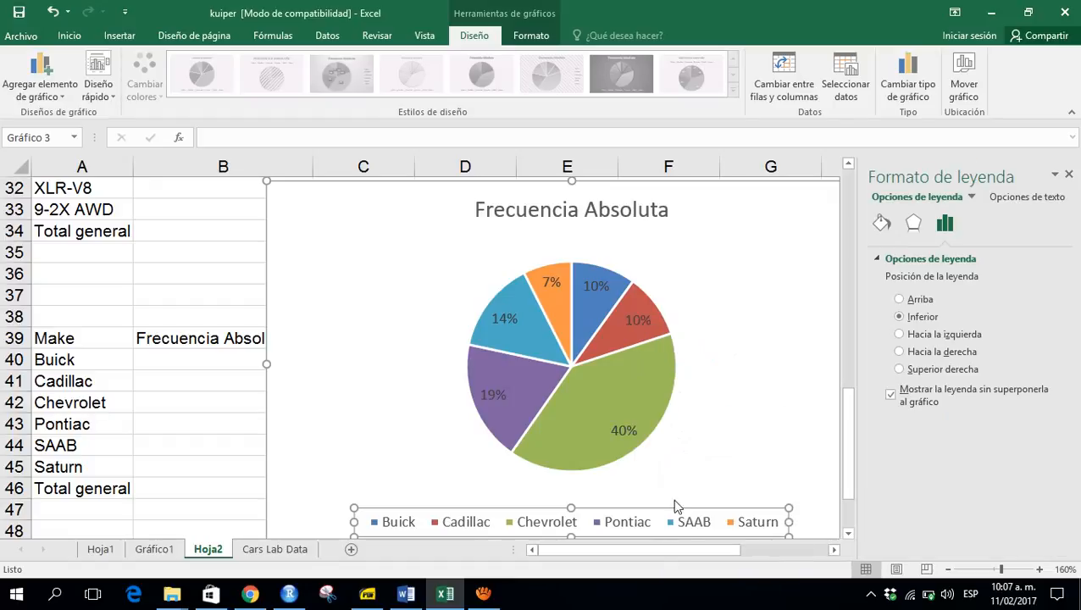
{"action": "left_click", "coordinate": [903, 352]}
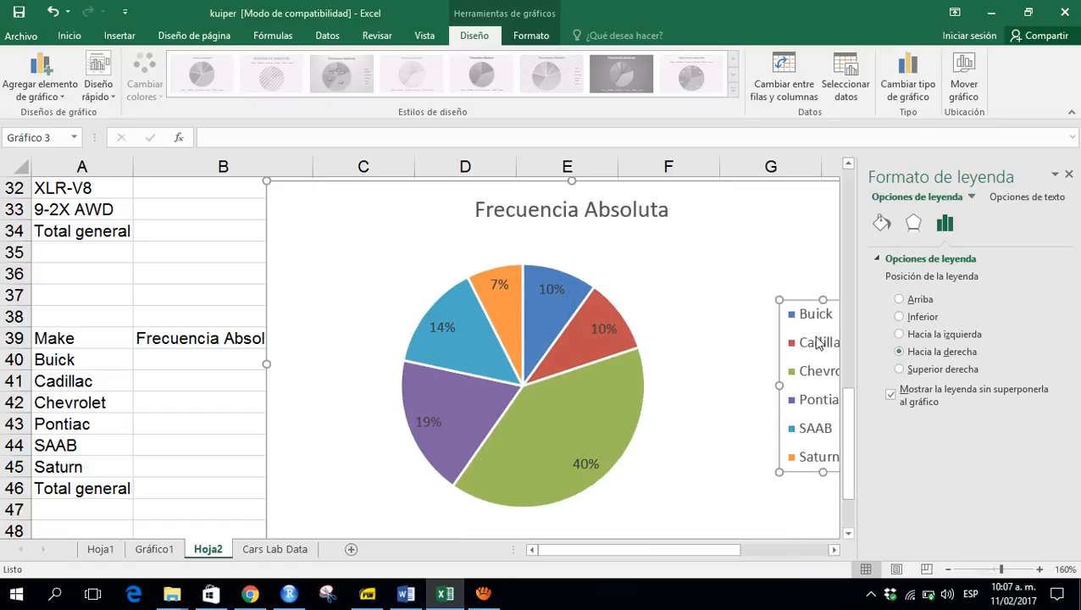
- Close the format pane and move the pie chart onto its own new chart sheet named Gráfico2
{"action": "left_click", "coordinate": [127, 272]}
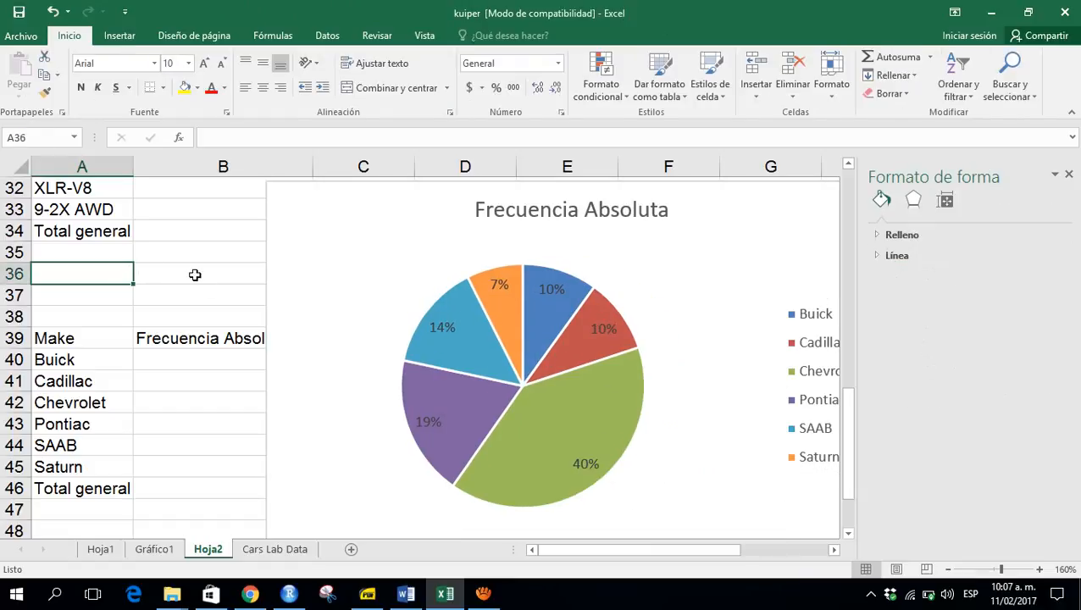
{"action": "left_click", "coordinate": [1068, 173]}
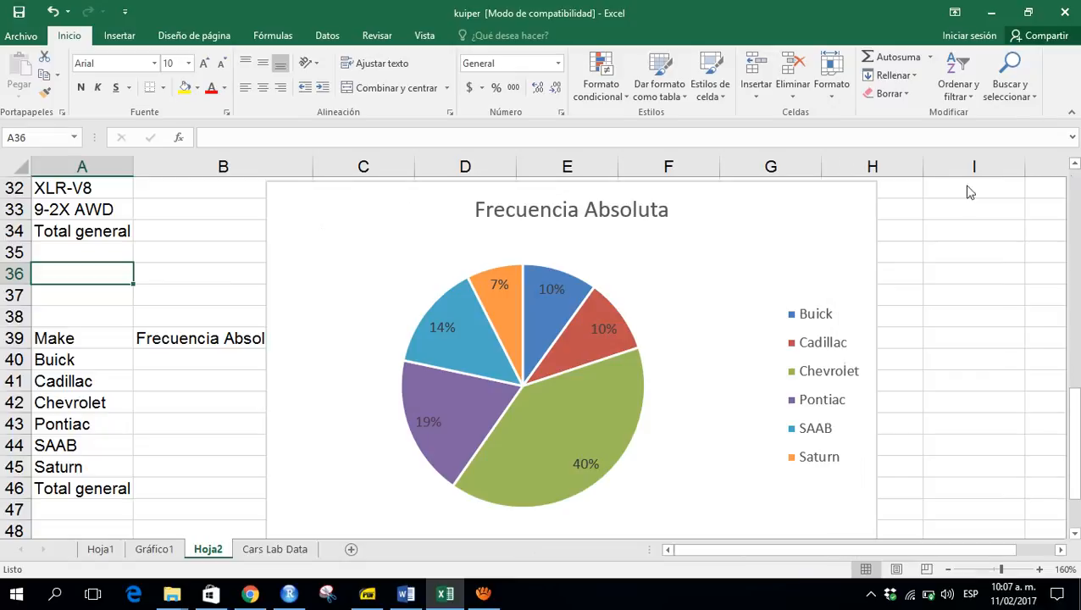
{"action": "right_click", "coordinate": [308, 227]}
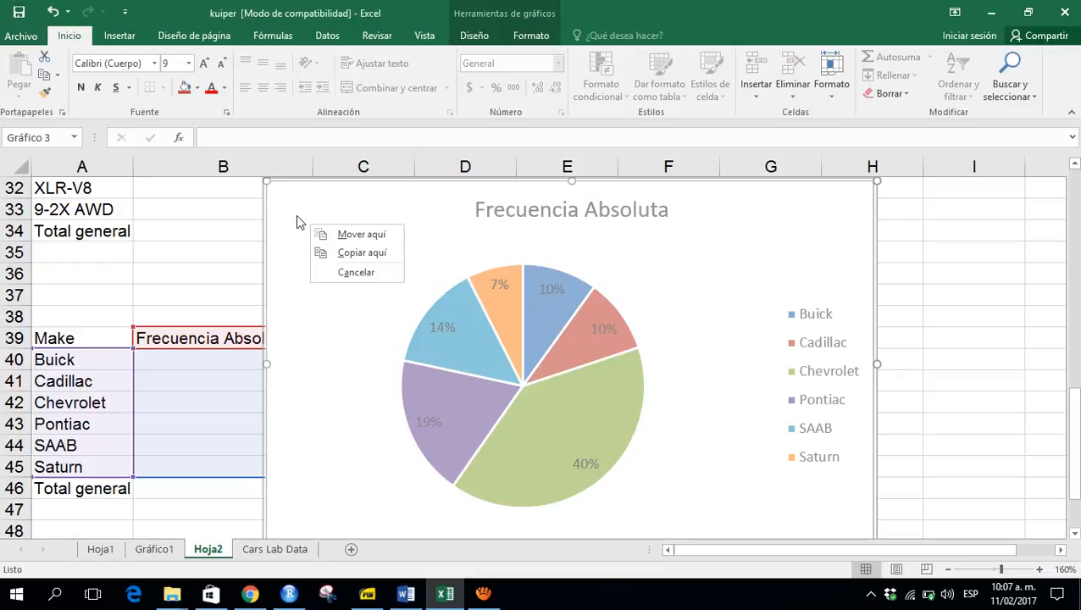
{"action": "right_click", "coordinate": [296, 214]}
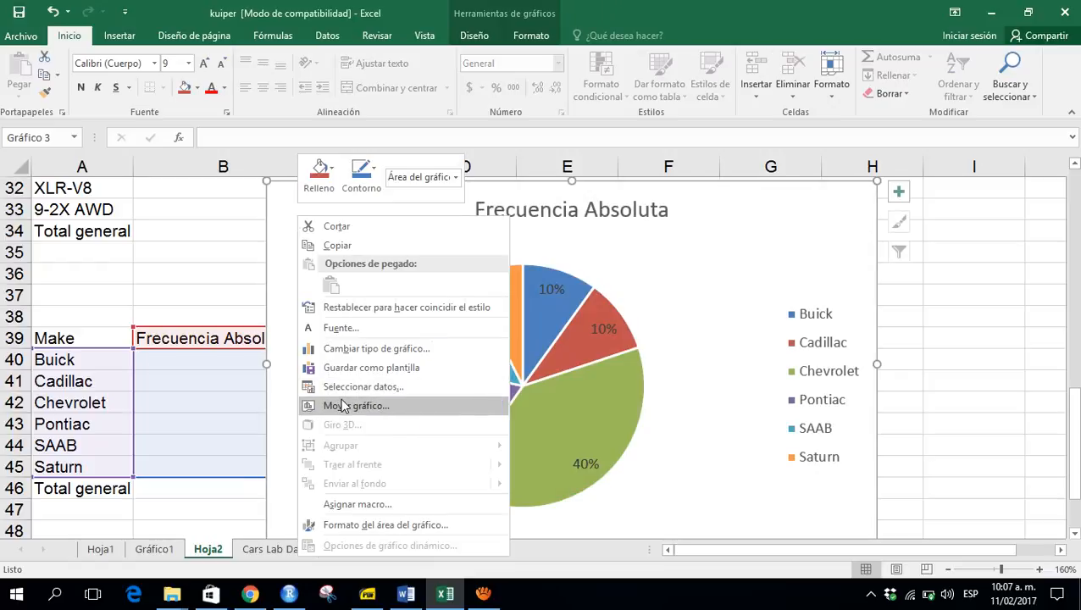
{"action": "left_click", "coordinate": [343, 404]}
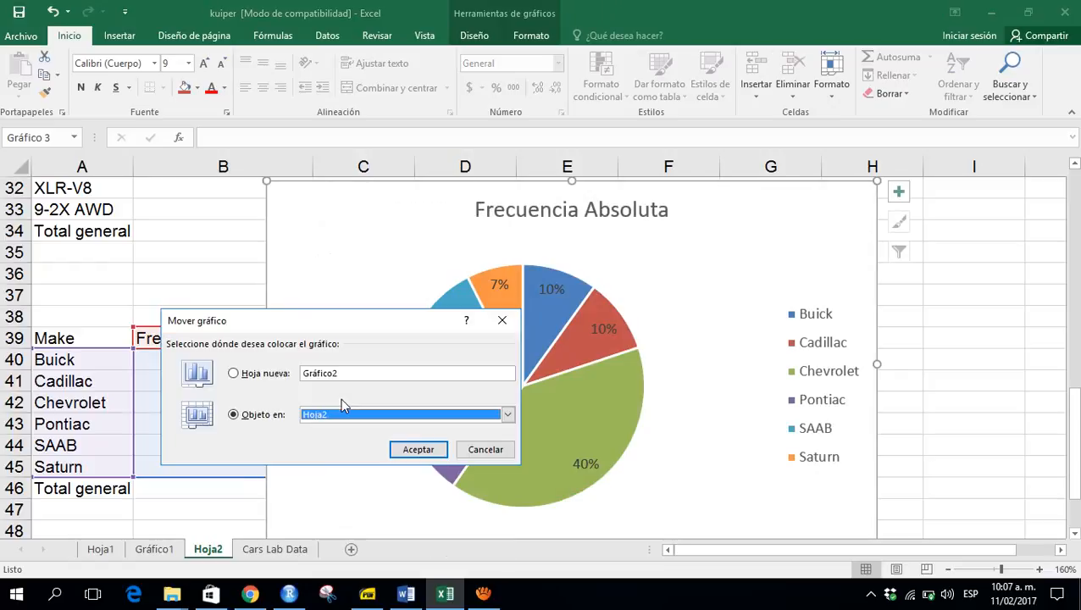
{"action": "left_click", "coordinate": [257, 374]}
{"action": "left_click", "coordinate": [415, 449]}
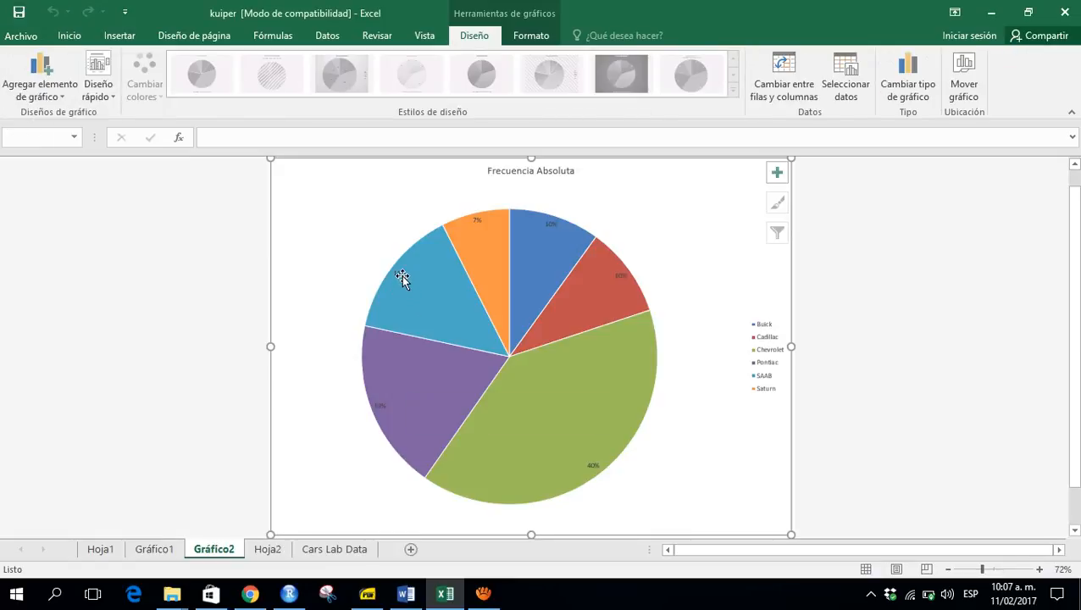
- Format the pie's data labels with white font at 32 pt size
{"action": "left_click", "coordinate": [403, 278]}
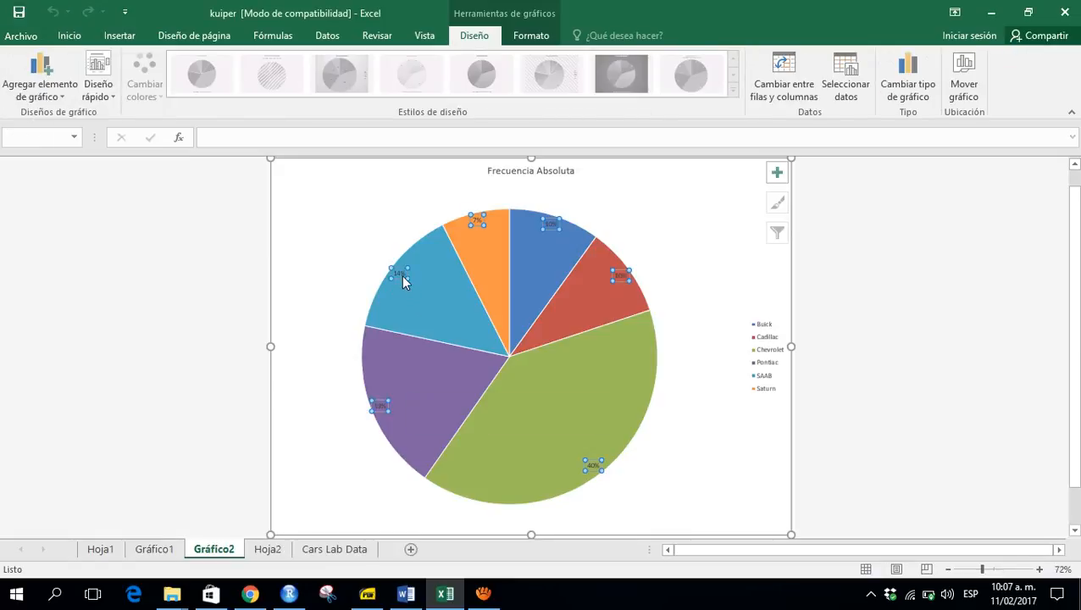
{"action": "left_click", "coordinate": [119, 36]}
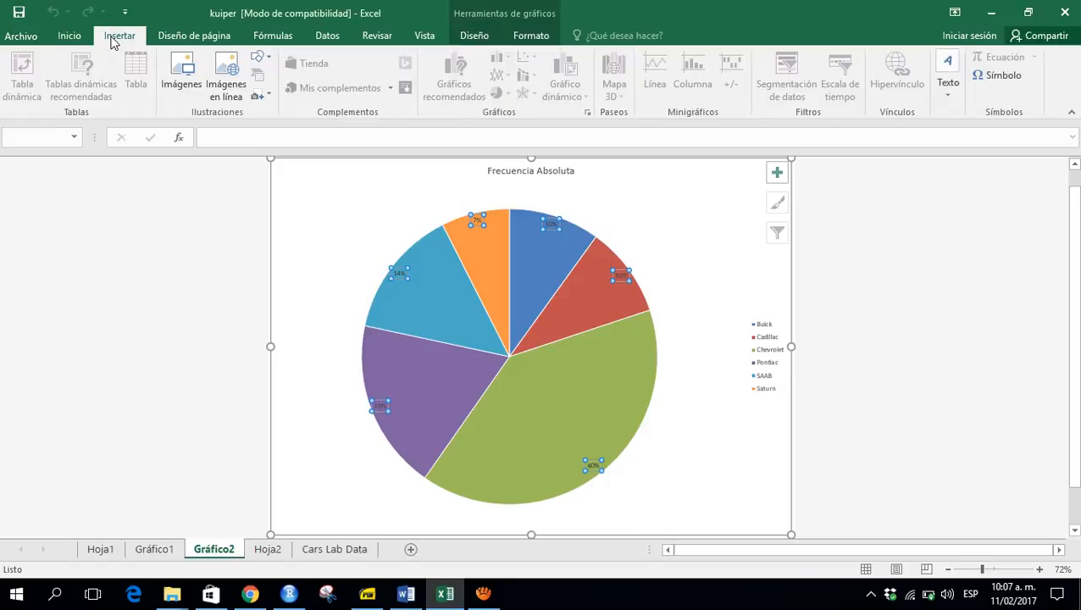
{"action": "left_click", "coordinate": [70, 36]}
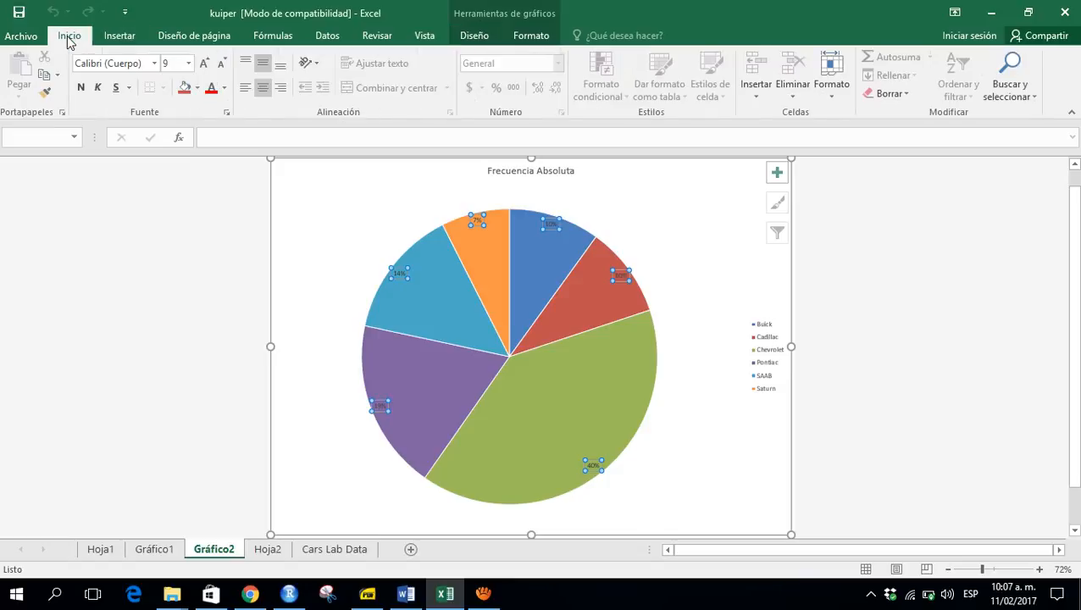
{"action": "left_click", "coordinate": [188, 63]}
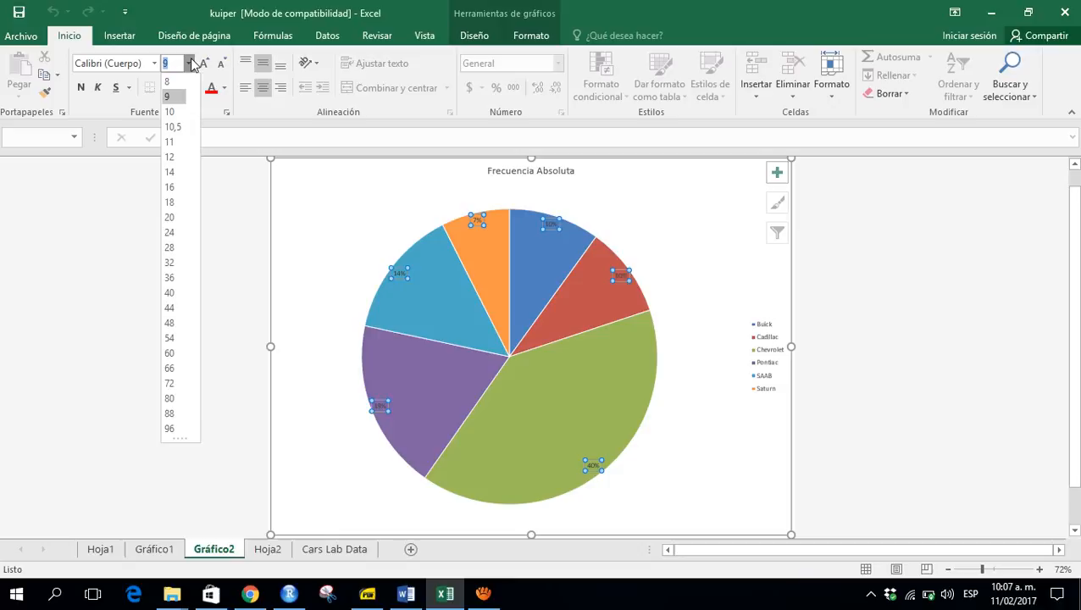
{"action": "left_click", "coordinate": [175, 221]}
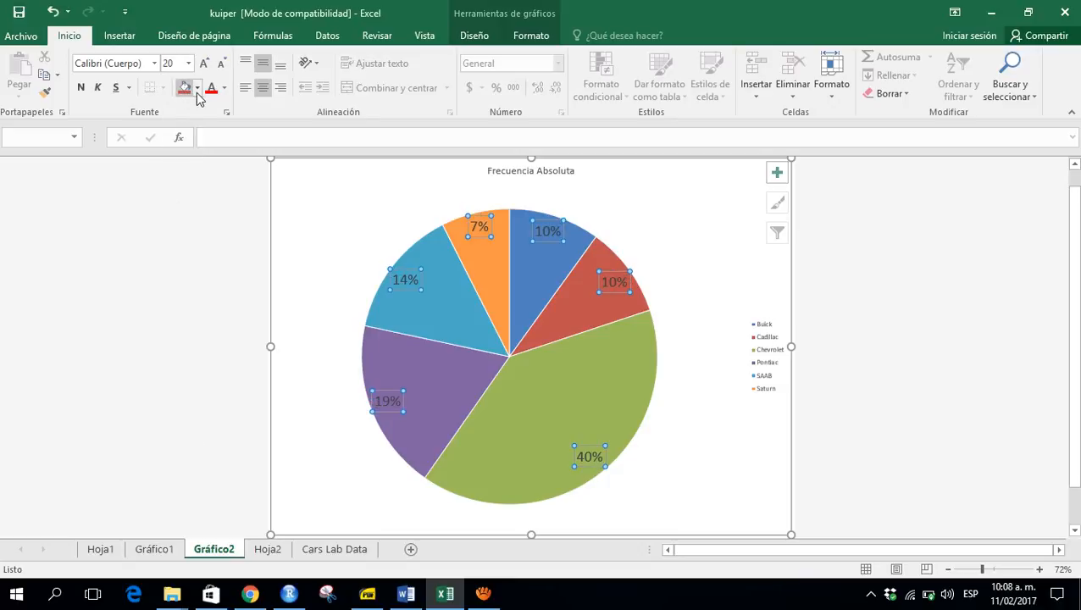
{"action": "left_click", "coordinate": [225, 88]}
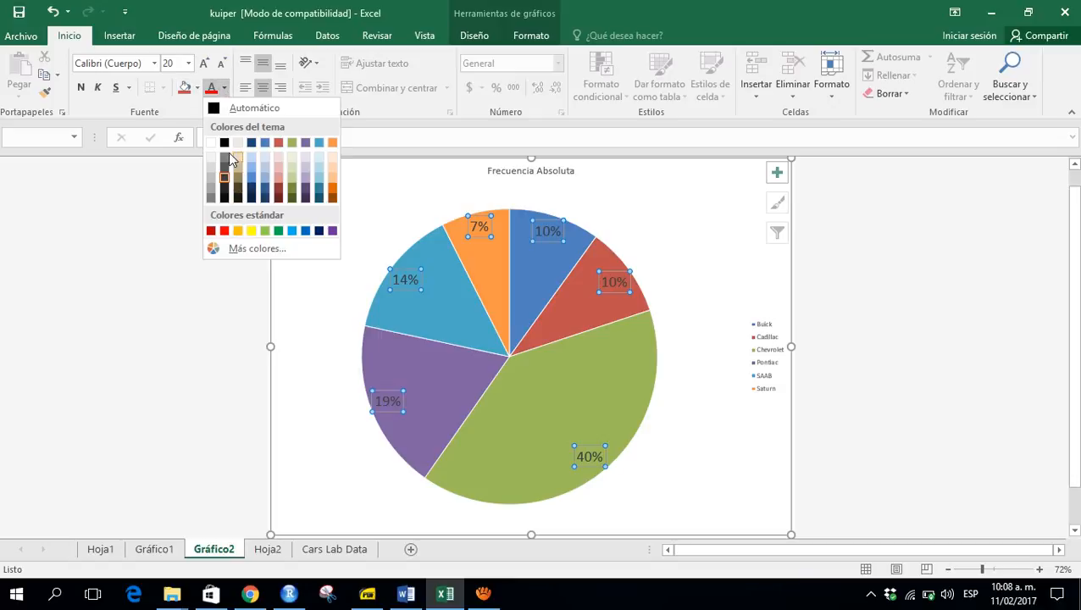
{"action": "left_click", "coordinate": [211, 142]}
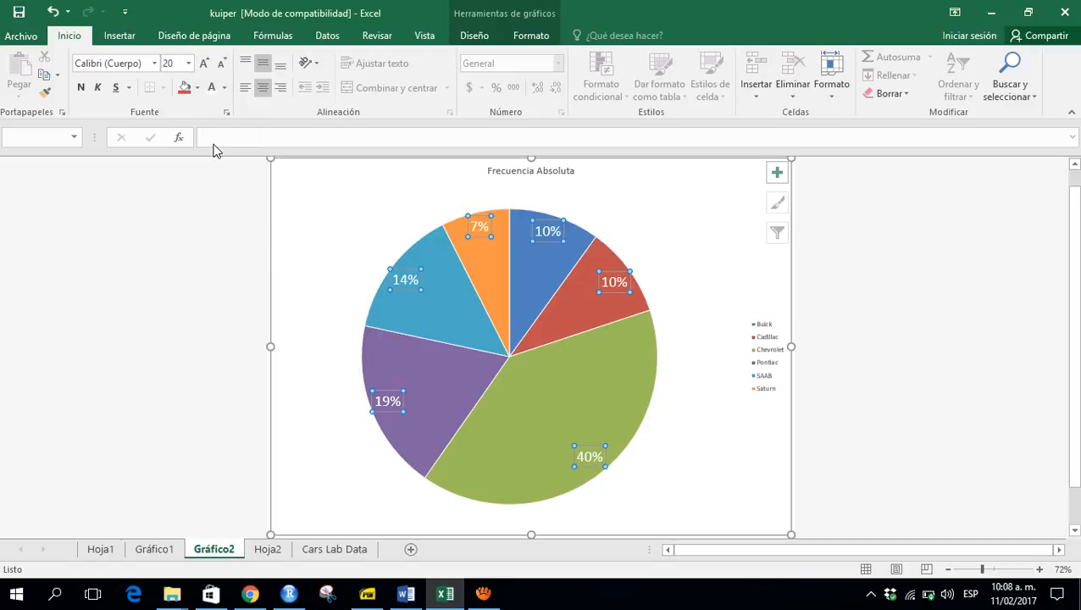
{"action": "left_click", "coordinate": [188, 63]}
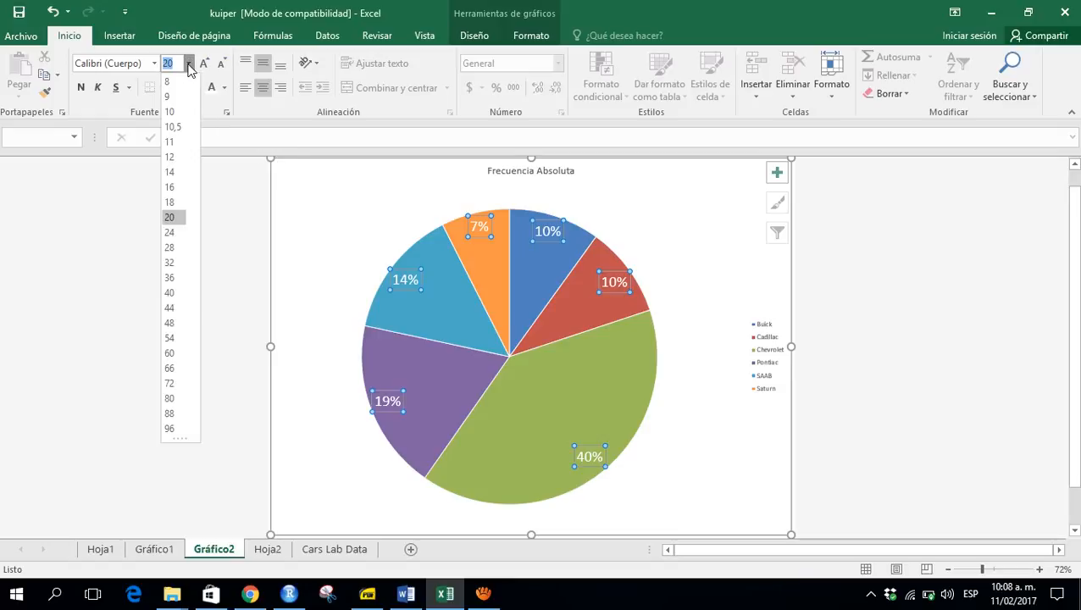
{"action": "left_click", "coordinate": [180, 269]}
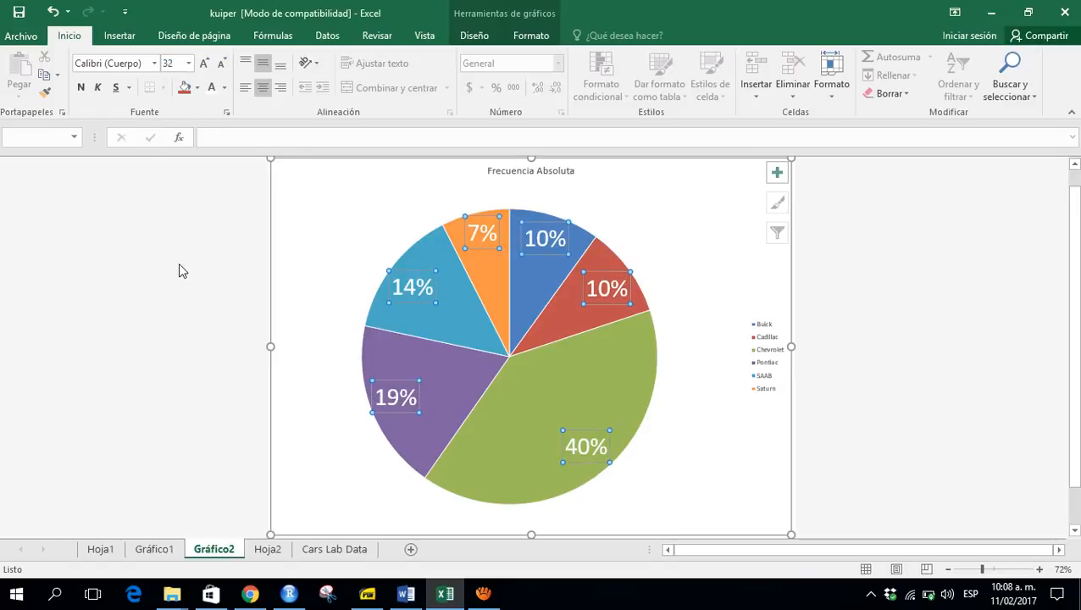
- Set the pie chart legend's font size to 24 pt
{"action": "left_click", "coordinate": [750, 341]}
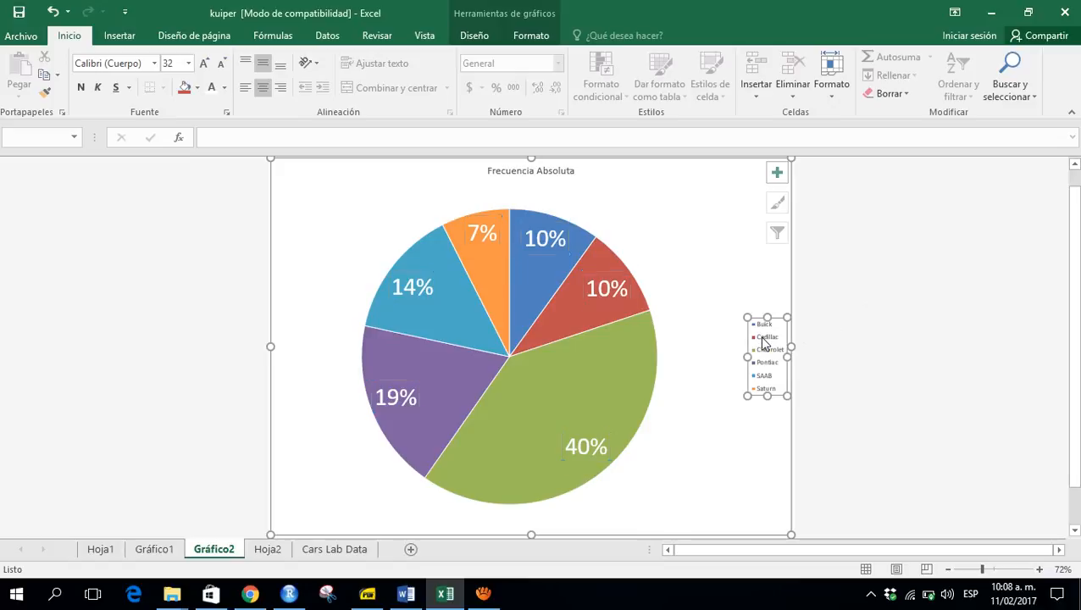
{"action": "left_click", "coordinate": [188, 64]}
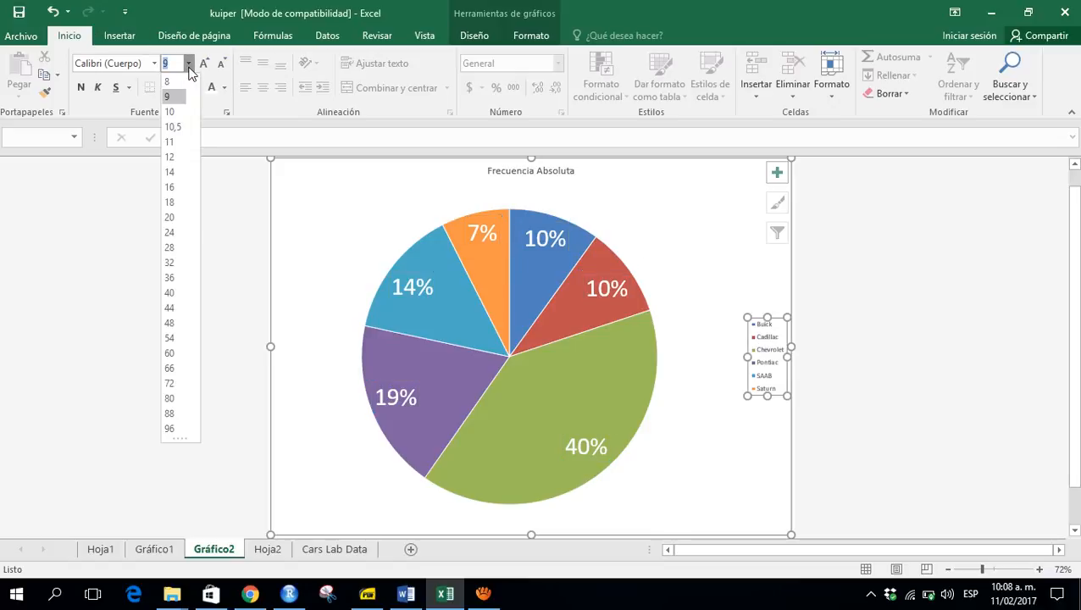
{"action": "left_click", "coordinate": [172, 202]}
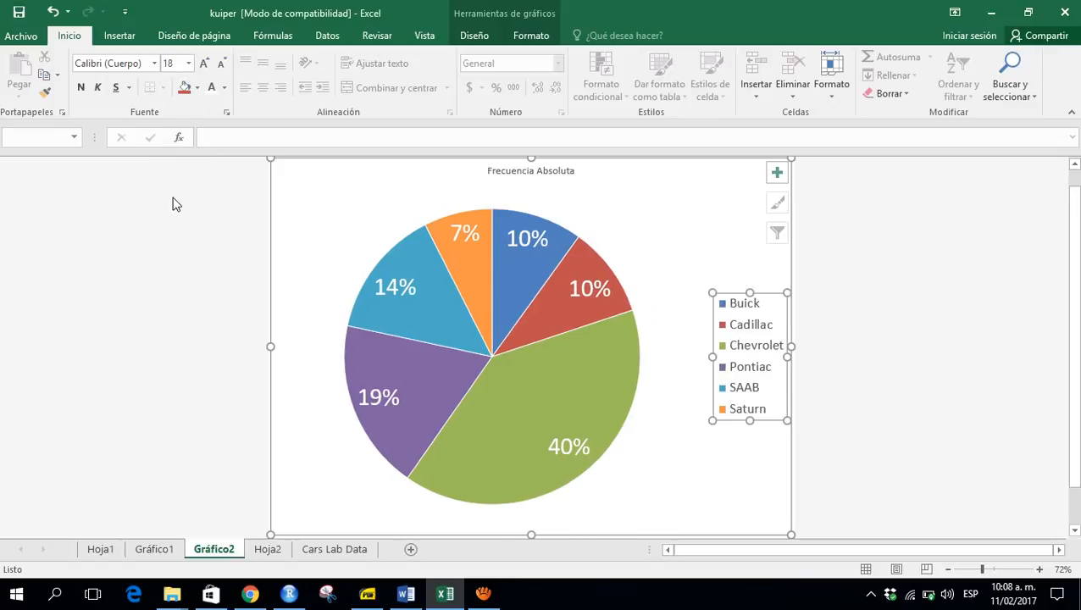
{"action": "left_click", "coordinate": [188, 64]}
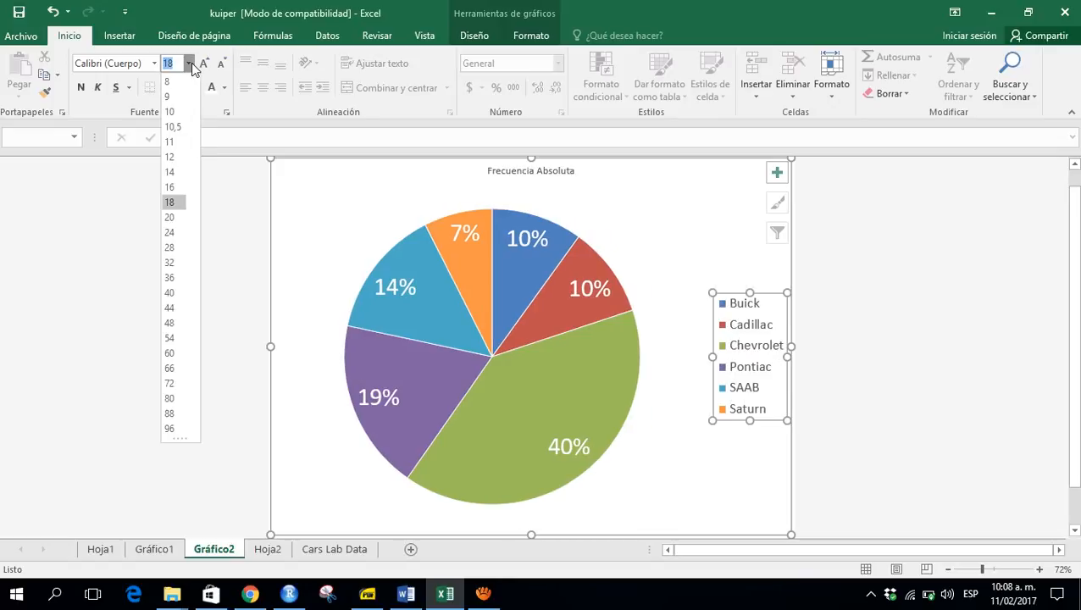
{"action": "left_click", "coordinate": [171, 232]}
{"action": "left_click", "coordinate": [888, 347]}
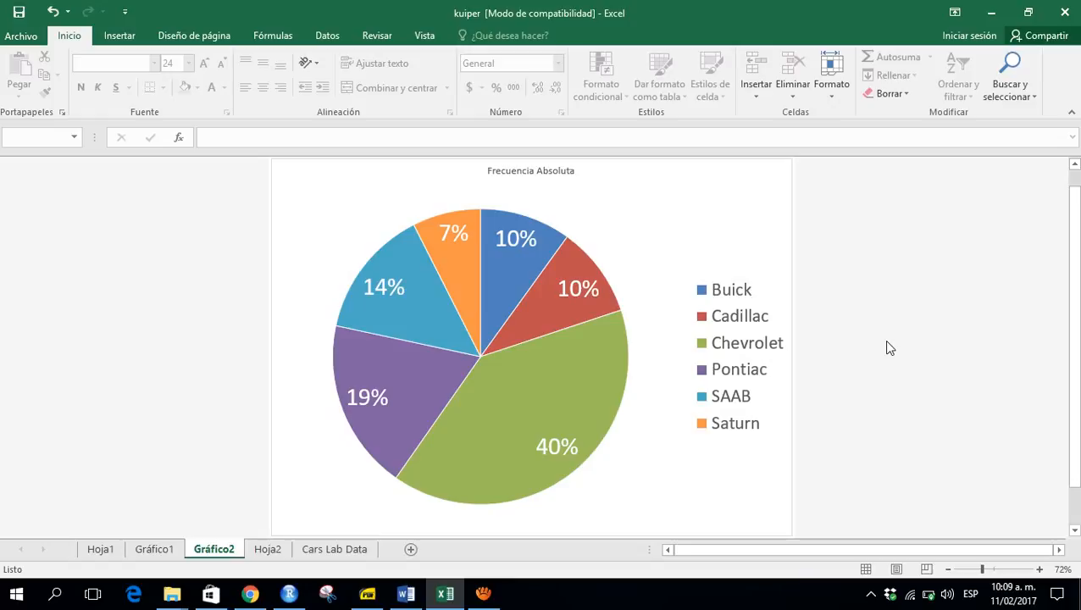
{"action": "left_click", "coordinate": [487, 597]}
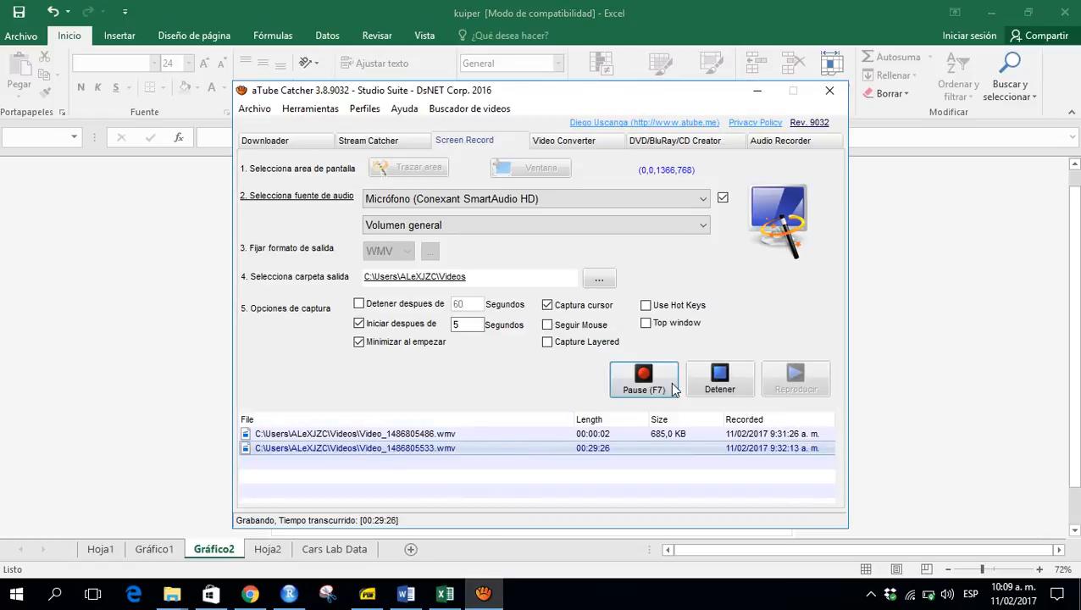
{"action": "left_click", "coordinate": [672, 385]}
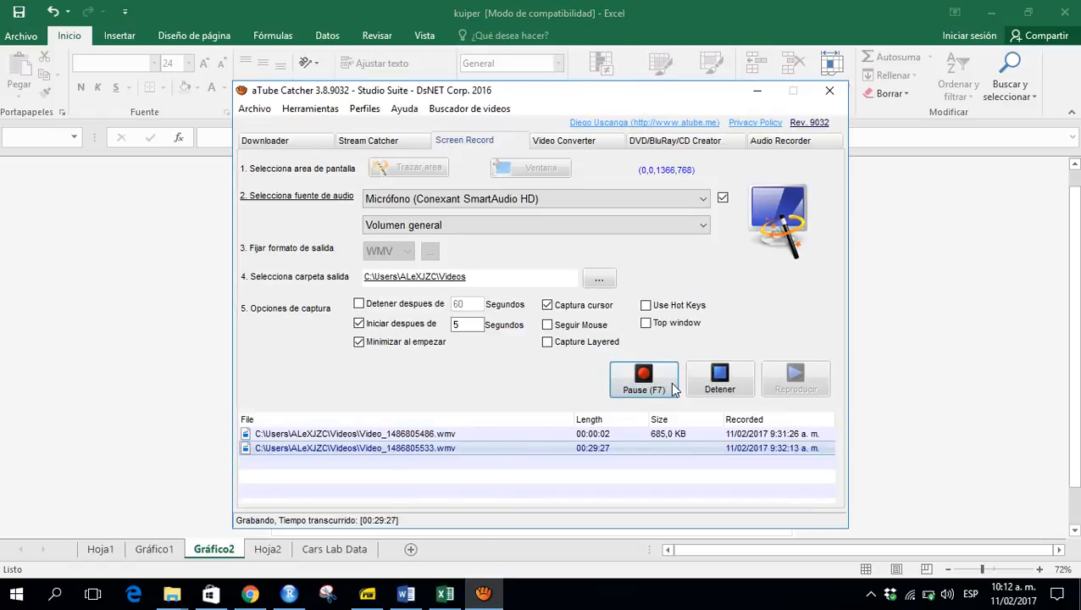
- In the Hoja1 pivot table, remove Make and place Price as the row field counting ID
{"action": "left_click", "coordinate": [267, 550]}
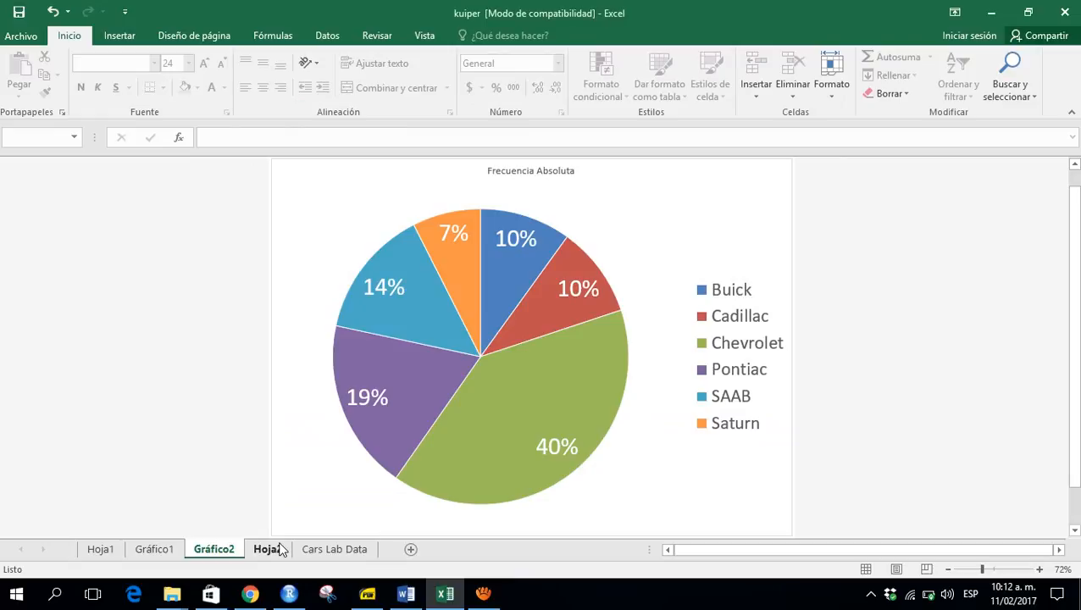
{"action": "left_click", "coordinate": [267, 550]}
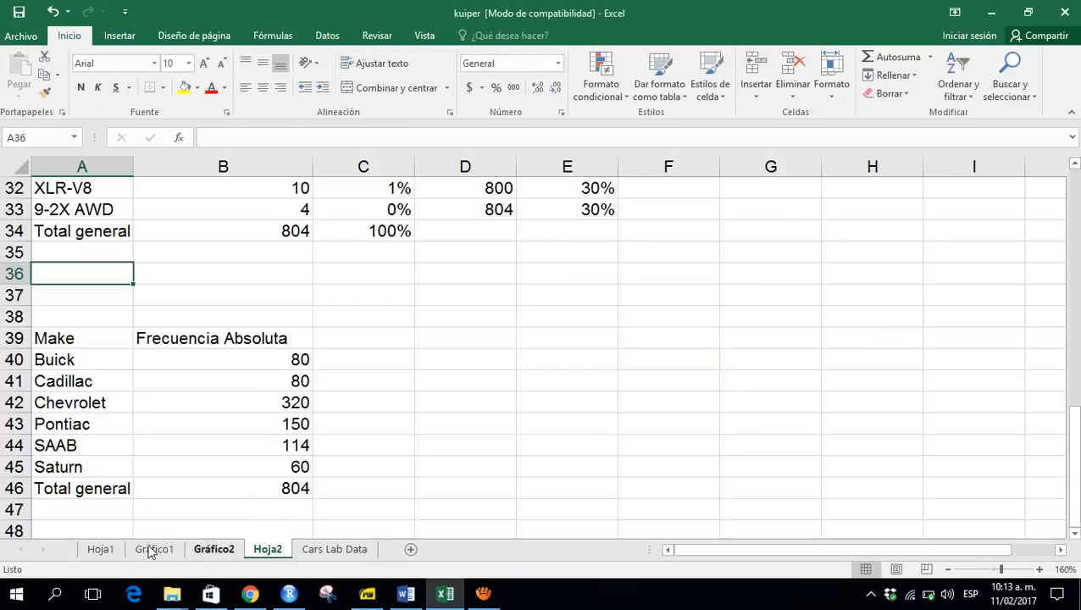
{"action": "left_click", "coordinate": [118, 549]}
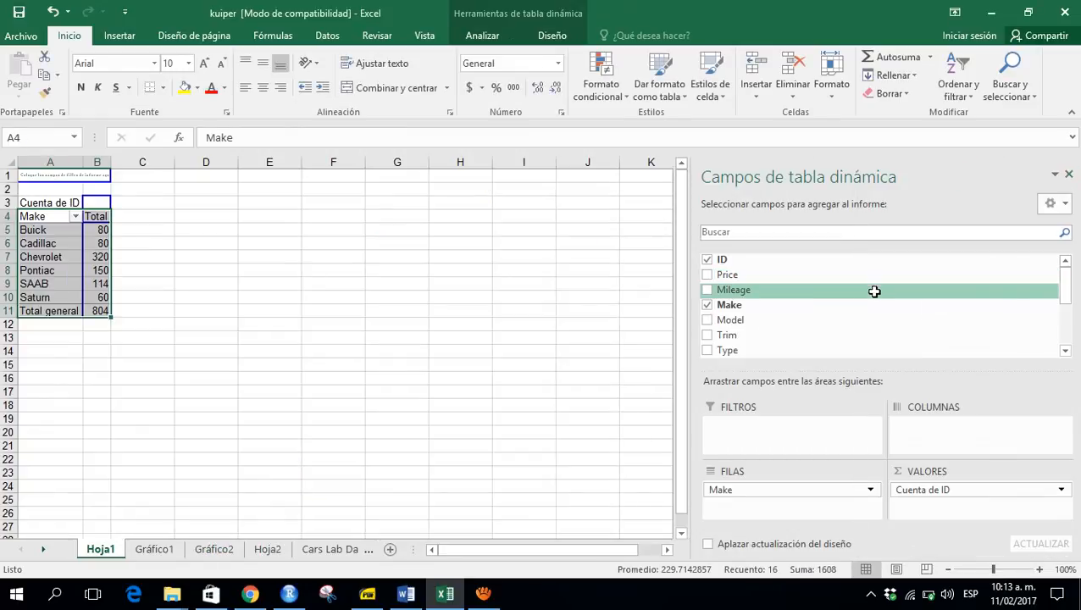
{"action": "left_click", "coordinate": [709, 306]}
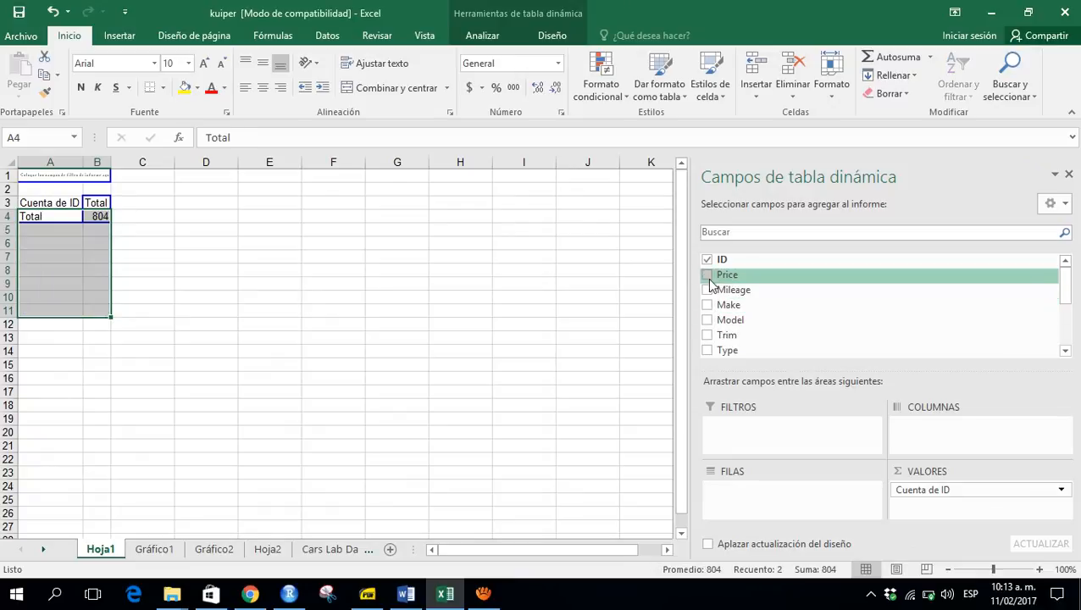
{"action": "left_click", "coordinate": [708, 276]}
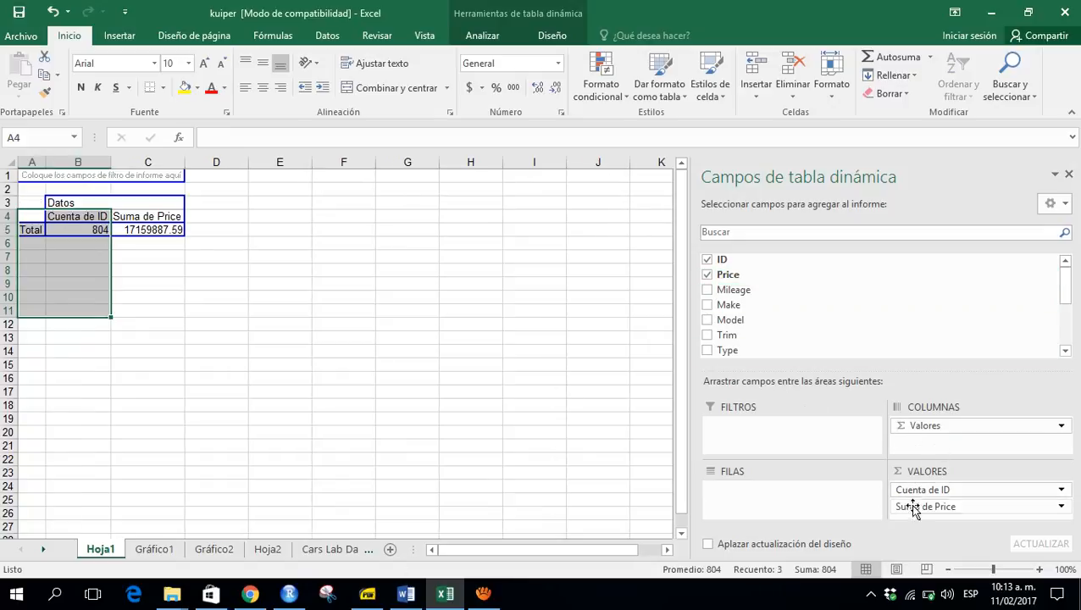
{"action": "left_click_drag", "start_coordinate": [881, 509], "coordinate": [791, 513]}
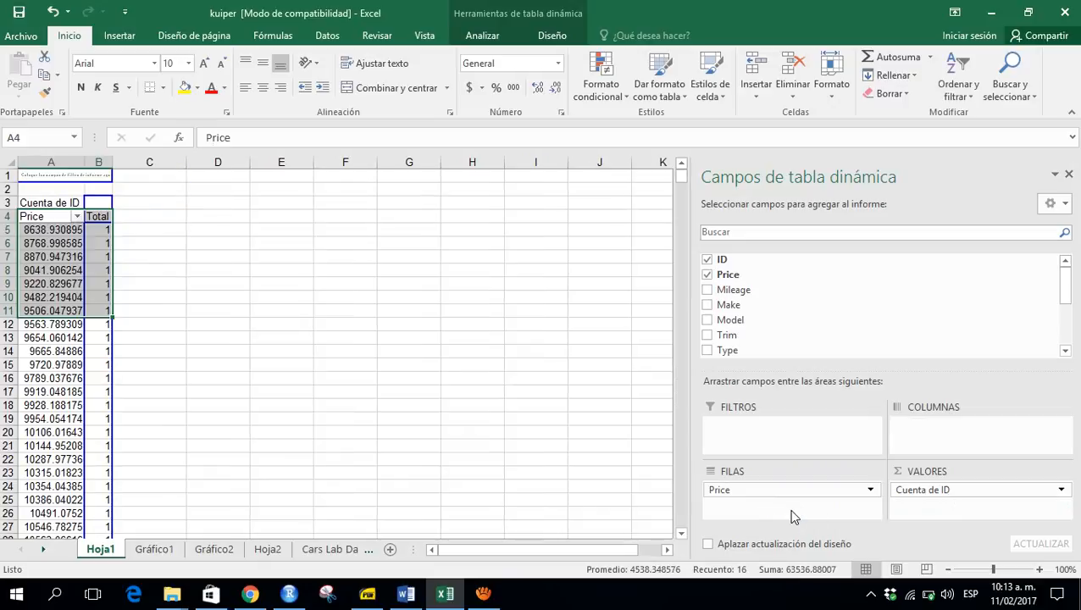
- Browse down through the price values listed in the pivot table
{"action": "left_click", "coordinate": [58, 231]}
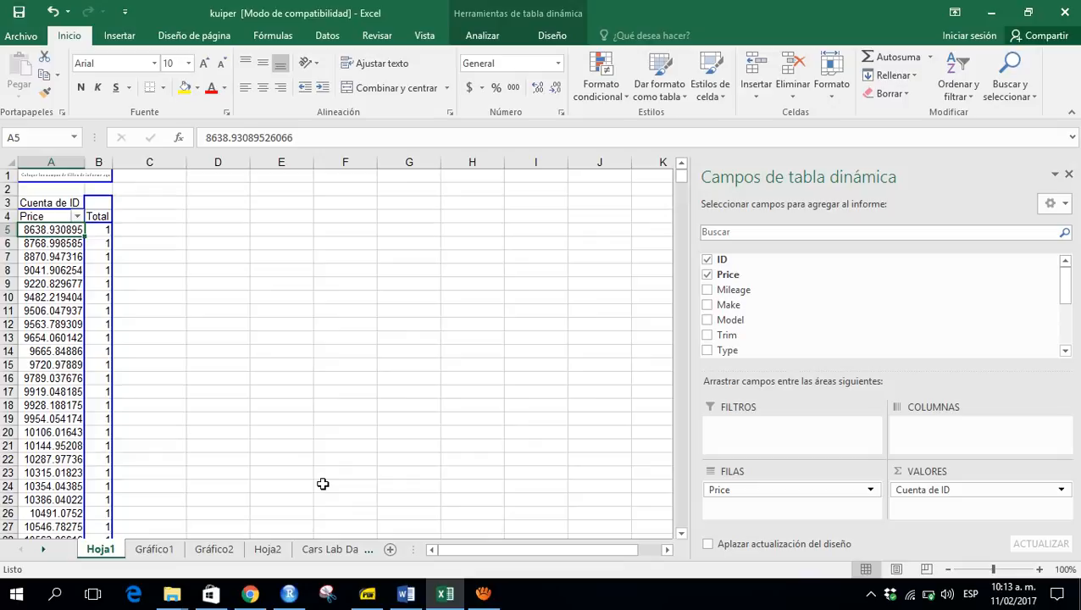
{"action": "key", "text": "Down"}
{"action": "key", "text": "Down"}
{"action": "key", "text": "Down"}
{"action": "key", "text": "Down"}
{"action": "key", "text": "Down"}
{"action": "key", "text": "Down"}
{"action": "key", "text": "Down"}
{"action": "key", "text": "Down"}
{"action": "key", "text": "Down"}
{"action": "key", "text": "Down"}
{"action": "key", "text": "Down"}
{"action": "key", "text": "Down"}
{"action": "key", "text": "Down"}
{"action": "key", "text": "Down"}
{"action": "key", "text": "Down"}
{"action": "key", "text": "Down"}
{"action": "key", "text": "Down"}
{"action": "key", "text": "Down"}
{"action": "key", "text": "Down"}
{"action": "key", "text": "Down"}
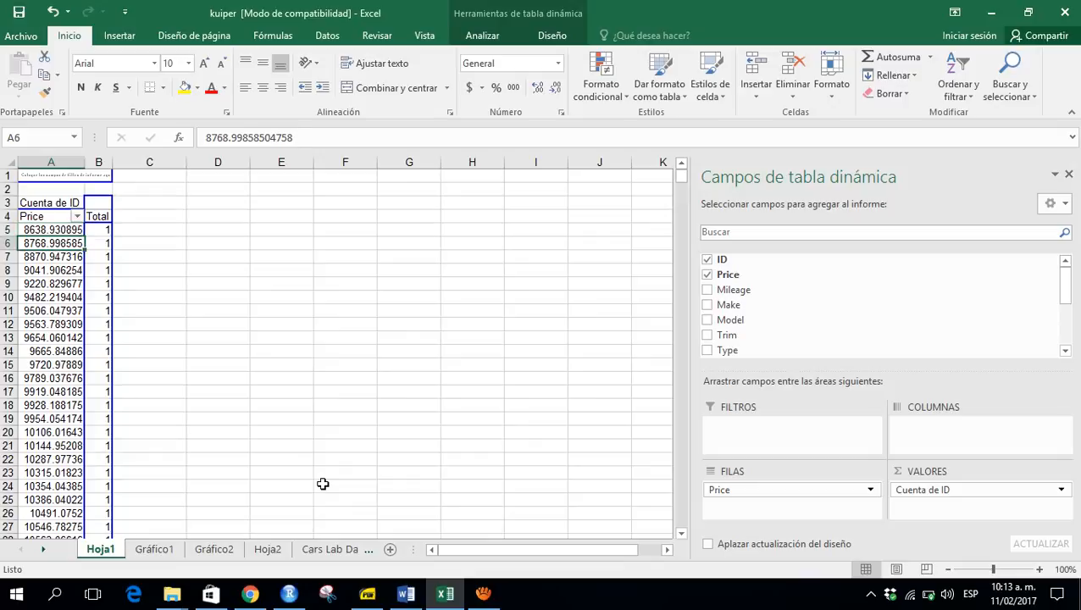
{"action": "key", "text": "Down"}
{"action": "key", "text": "Down"}
{"action": "key", "text": "Down"}
{"action": "key", "text": "Down"}
{"action": "key", "text": "Down"}
{"action": "key", "text": "Down"}
{"action": "key", "text": "Down"}
{"action": "key", "text": "Down"}
{"action": "key", "text": "Down"}
{"action": "key", "text": "Down"}
{"action": "key", "text": "Down"}
{"action": "key", "text": "Down"}
{"action": "key", "text": "Down"}
{"action": "key", "text": "Down"}
{"action": "key", "text": "Down"}
{"action": "key", "text": "Down"}
{"action": "key", "text": "Down"}
{"action": "key", "text": "Down"}
{"action": "key", "text": "Down"}
{"action": "key", "text": "Down"}
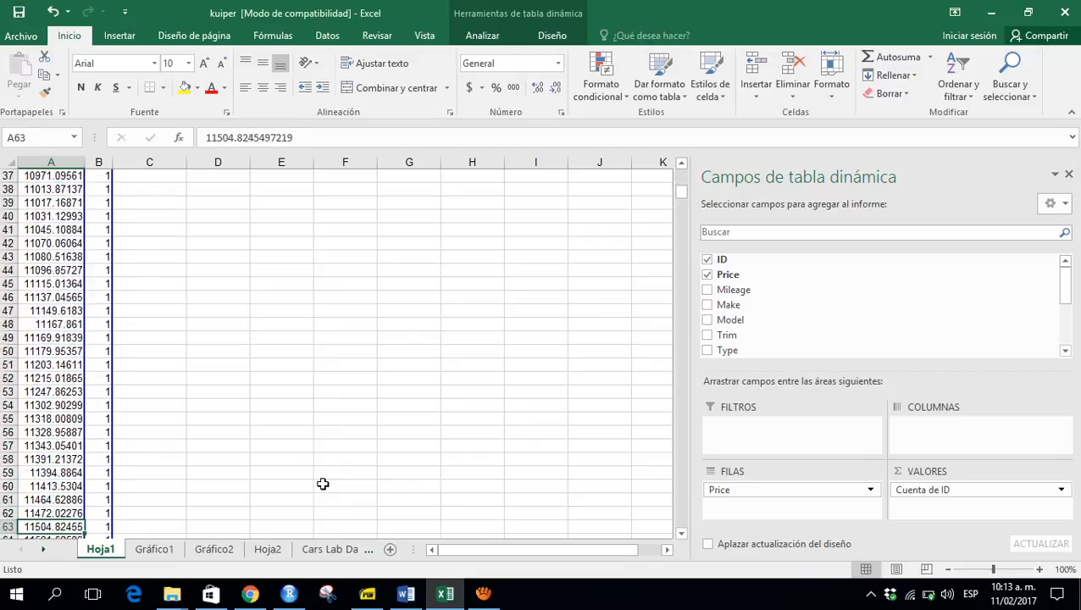
{"action": "key", "text": "Down"}
{"action": "key", "text": "Down"}
{"action": "key", "text": "Down"}
{"action": "key", "text": "Down"}
{"action": "key", "text": "Down"}
{"action": "key", "text": "Down"}
{"action": "key", "text": "Down"}
{"action": "key", "text": "Down"}
{"action": "key", "text": "Down"}
{"action": "key", "text": "Down"}
{"action": "key", "text": "Down"}
{"action": "key", "text": "Down"}
{"action": "key", "text": "Down"}
{"action": "key", "text": "Down"}
{"action": "key", "text": "Down"}
{"action": "key", "text": "Down"}
{"action": "key", "text": "Down"}
{"action": "key", "text": "Down"}
{"action": "key", "text": "Down"}
{"action": "key", "text": "Down"}
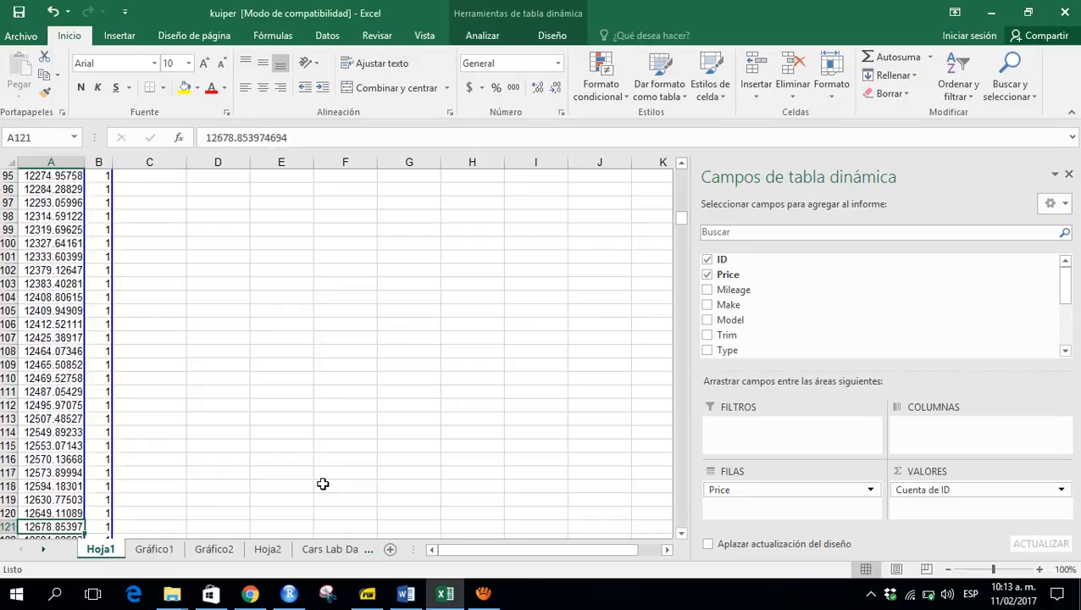
{"action": "key", "text": "Down"}
{"action": "key", "text": "Down"}
{"action": "key", "text": "Down"}
{"action": "key", "text": "Down"}
{"action": "key", "text": "Down"}
{"action": "key", "text": "Down"}
{"action": "key", "text": "Down"}
{"action": "key", "text": "Down"}
{"action": "key", "text": "Down"}
{"action": "key", "text": "Down"}
{"action": "key", "text": "Down"}
{"action": "key", "text": "Down"}
{"action": "key", "text": "Down"}
{"action": "key", "text": "Down"}
{"action": "key", "text": "Down"}
{"action": "key", "text": "Down"}
{"action": "key", "text": "Down"}
{"action": "key", "text": "Down"}
{"action": "key", "text": "Down"}
{"action": "key", "text": "Down"}
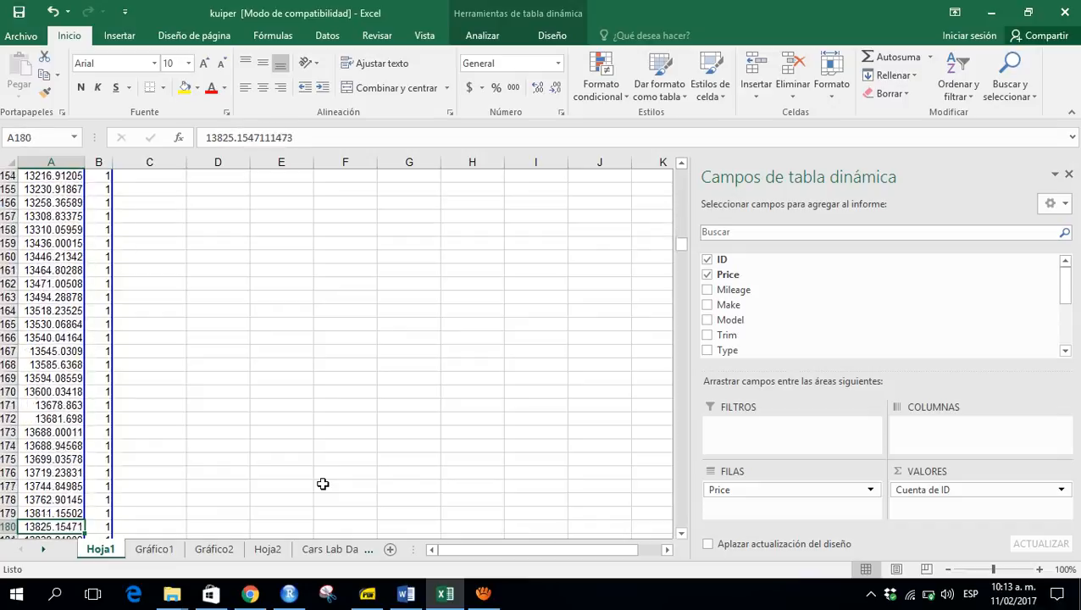
{"action": "key", "text": "Down"}
{"action": "key", "text": "Down"}
{"action": "key", "text": "Down"}
{"action": "key", "text": "Down"}
{"action": "key", "text": "Down"}
{"action": "key", "text": "Down"}
{"action": "key", "text": "Down"}
{"action": "key", "text": "Down"}
{"action": "key", "text": "Down"}
{"action": "key", "text": "Down"}
{"action": "key", "text": "Down"}
{"action": "key", "text": "Down"}
{"action": "key", "text": "Down"}
{"action": "key", "text": "Down"}
{"action": "key", "text": "Down"}
{"action": "key", "text": "Down"}
{"action": "key", "text": "Down"}
{"action": "key", "text": "Down"}
{"action": "key", "text": "Down"}
{"action": "key", "text": "Down"}
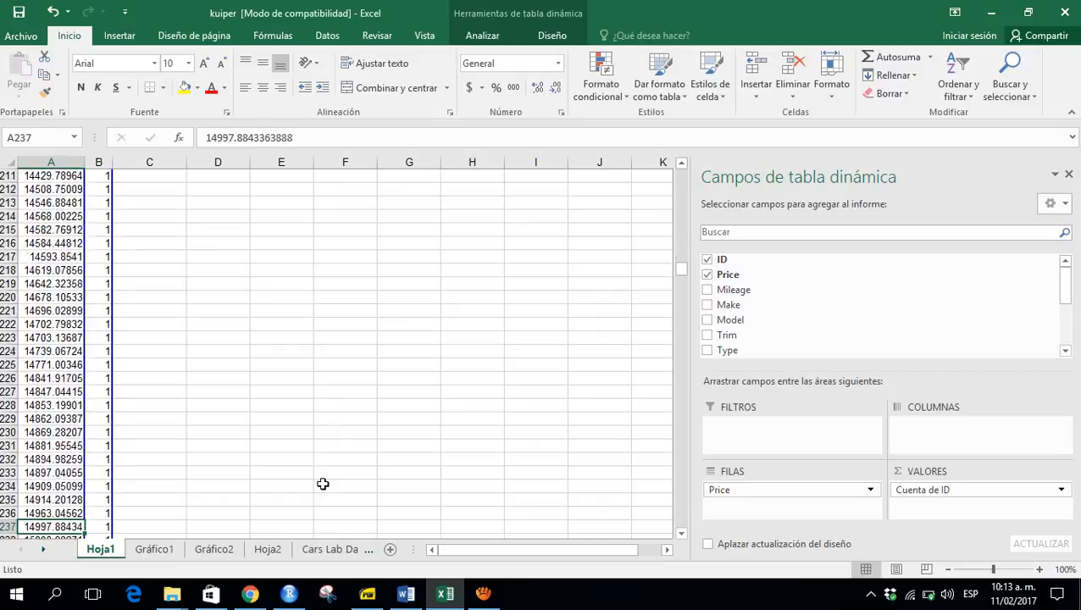
{"action": "key", "text": "Down"}
{"action": "key", "text": "Down"}
{"action": "key", "text": "Down"}
{"action": "key", "text": "Down"}
{"action": "key", "text": "Down"}
{"action": "key", "text": "Down"}
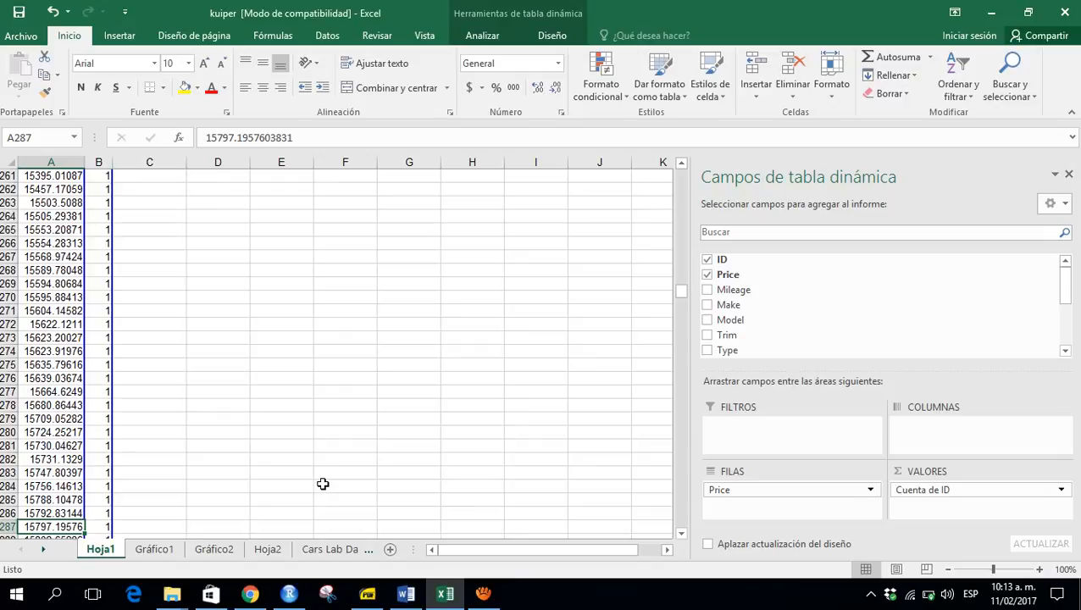
- Switch to the Estadística.pdf slides and show the steps for quantitative frequency distributions in full screen
{"action": "left_click", "coordinate": [373, 599]}
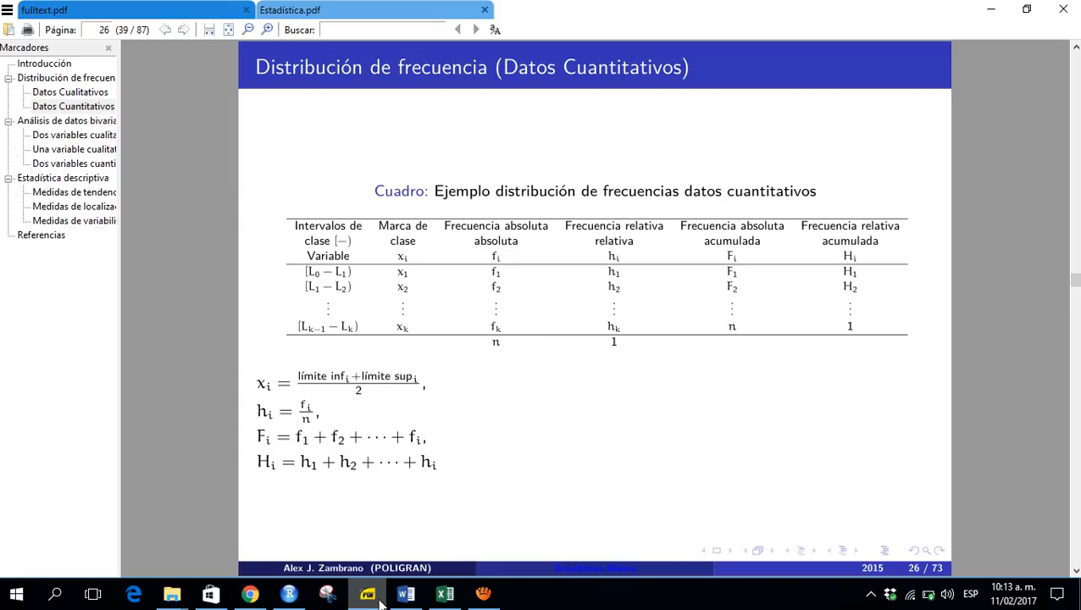
{"action": "scroll", "coordinate": [511, 468], "scroll_direction": "up", "scroll_amount": 1}
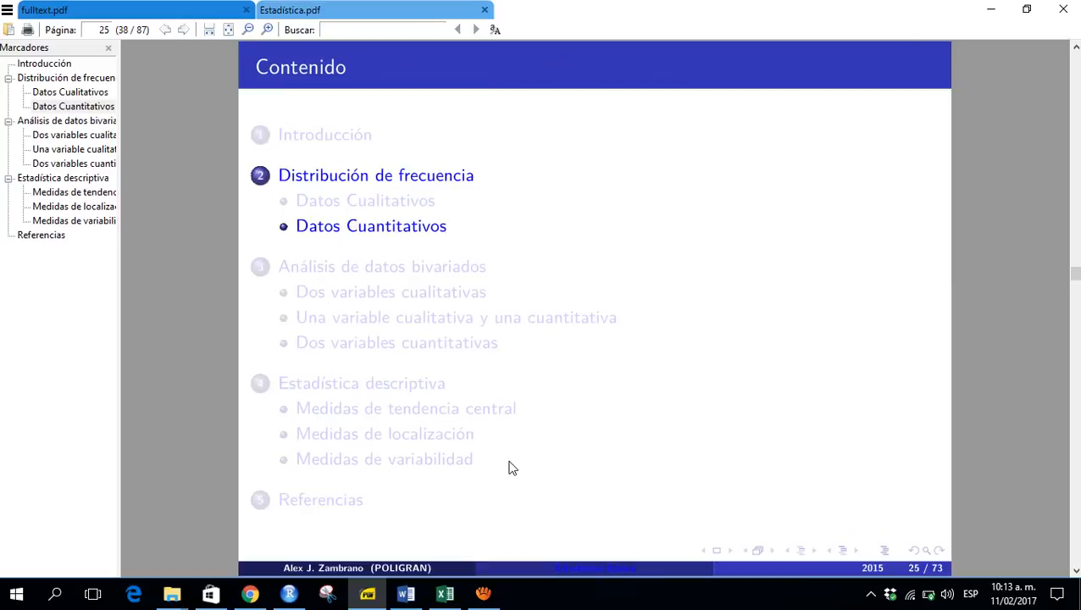
{"action": "scroll", "coordinate": [511, 467], "scroll_direction": "down", "scroll_amount": 2}
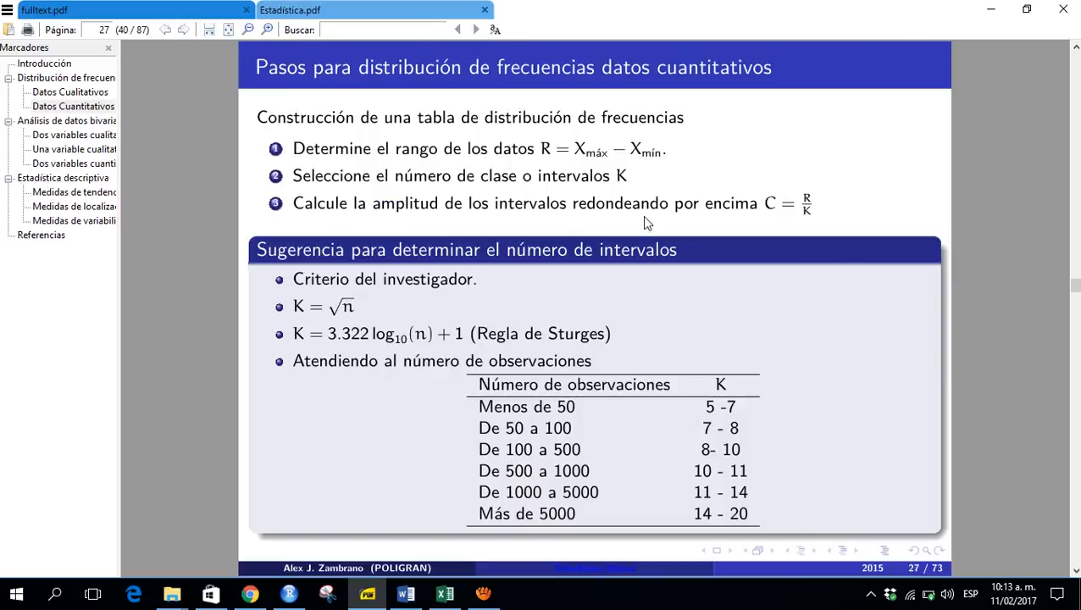
{"action": "key", "text": "F11"}
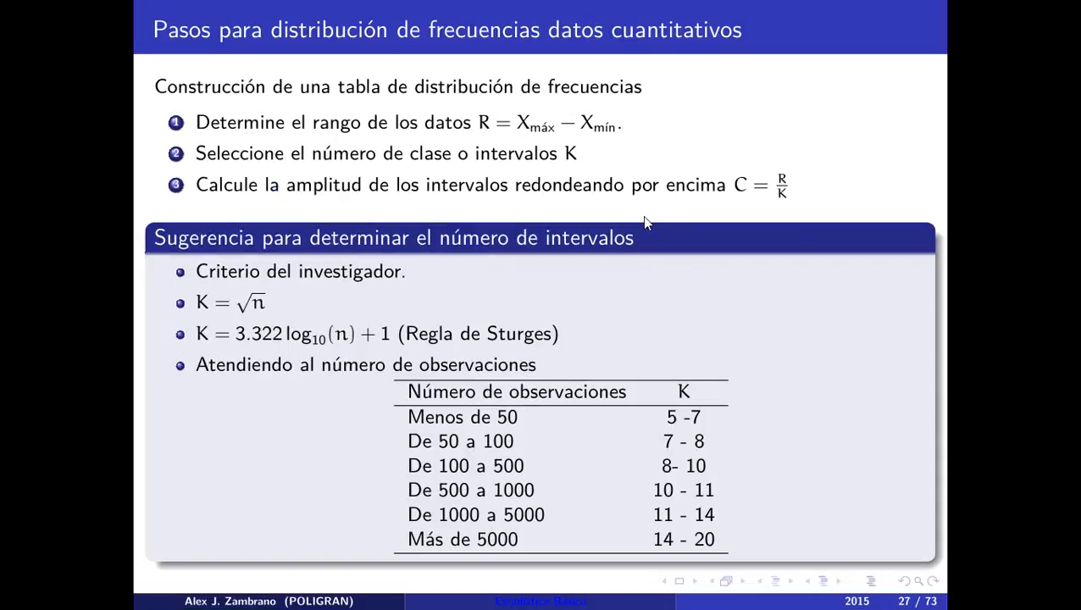
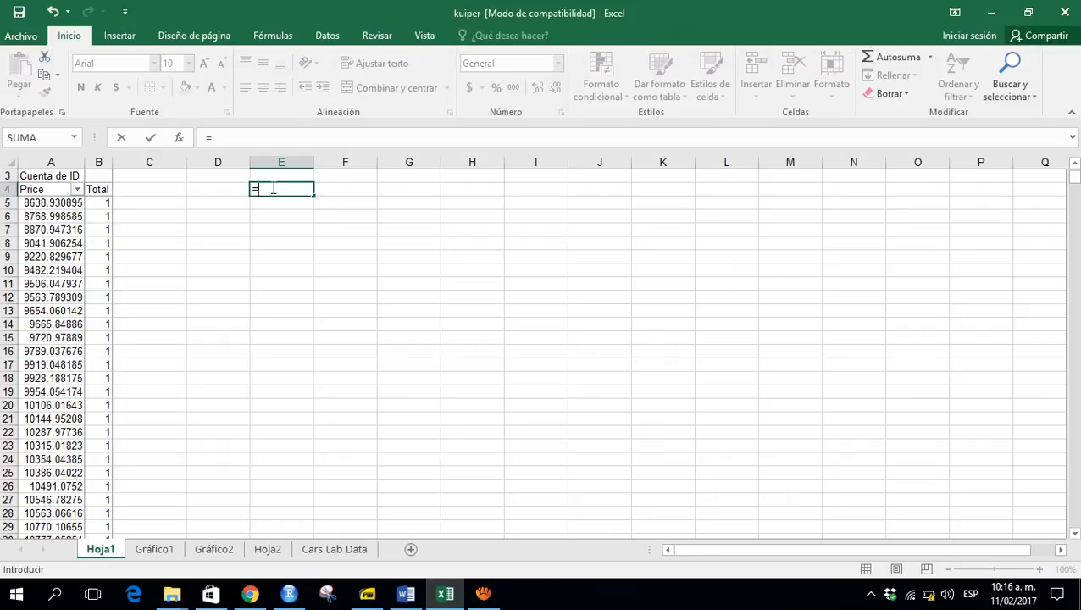
- In E4, enter a formula referencing the first (minimum) price of the pivot table, cell A5
{"action": "type", "text": "86"}
{"action": "key", "text": "ctrl+Return"}
{"action": "type", "text": "="}
{"action": "left_click", "coordinate": [44, 203]}
{"action": "key", "text": "Return"}
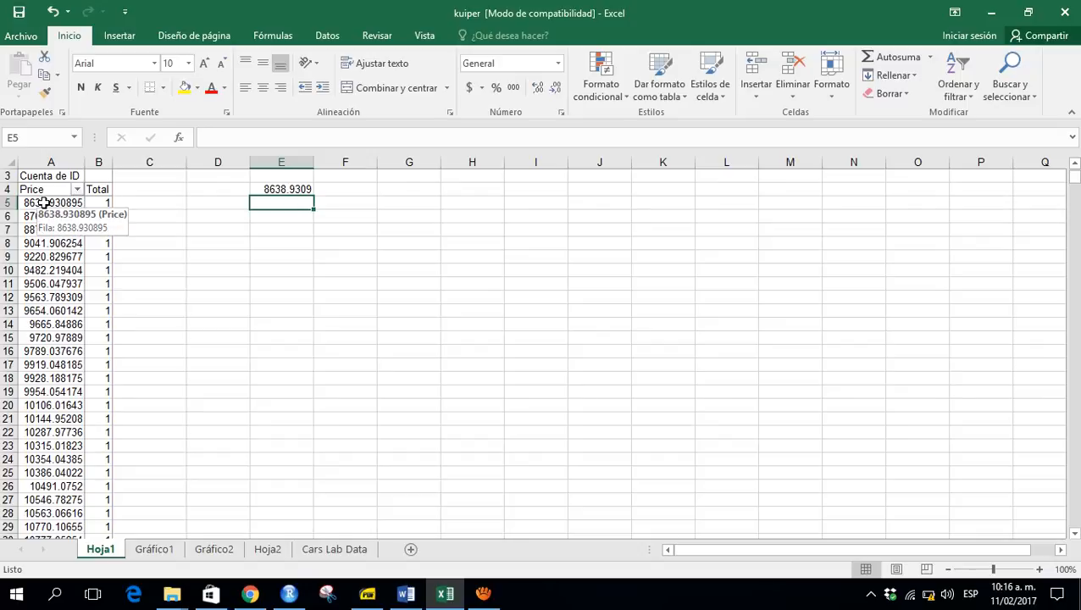
- In F4, enter a formula referencing the last (maximum) price of the pivot table, cell A802
{"action": "key", "text": "Up"}
{"action": "key", "text": "Right"}
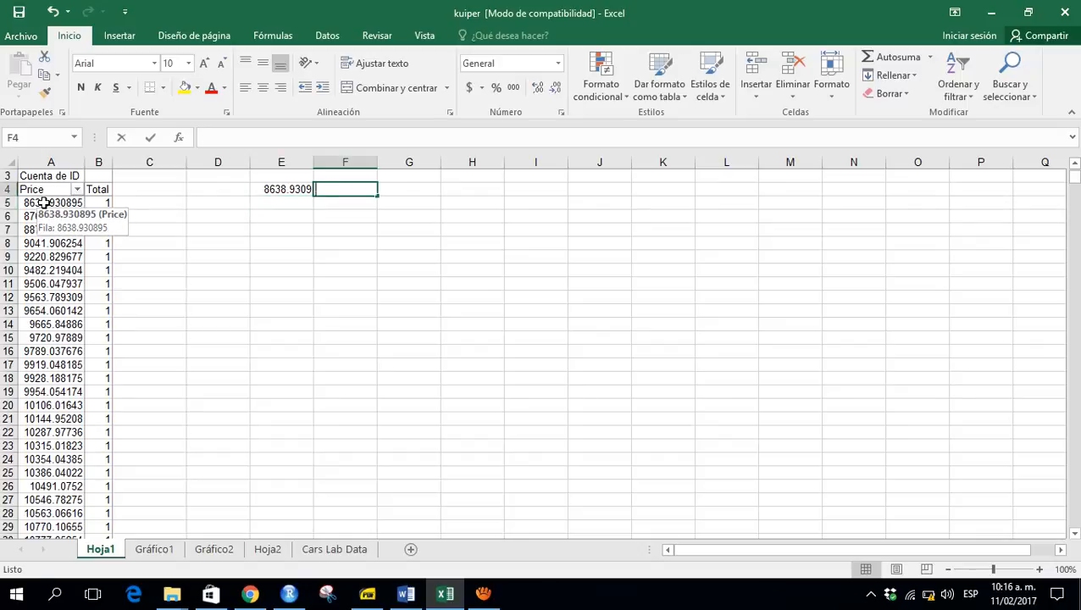
{"action": "type", "text": "="}
{"action": "key", "text": "Left"}
{"action": "key", "text": "Left"}
{"action": "key", "text": "Left"}
{"action": "key", "text": "Left"}
{"action": "key", "text": "Left"}
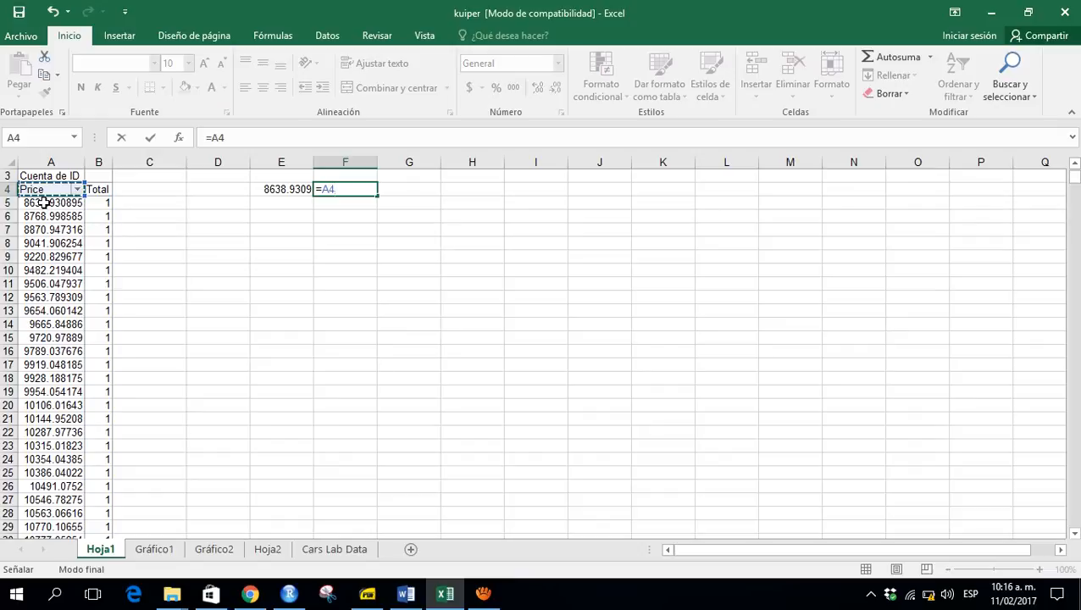
{"action": "key", "text": "ctrl+Down"}
{"action": "key", "text": "Up"}
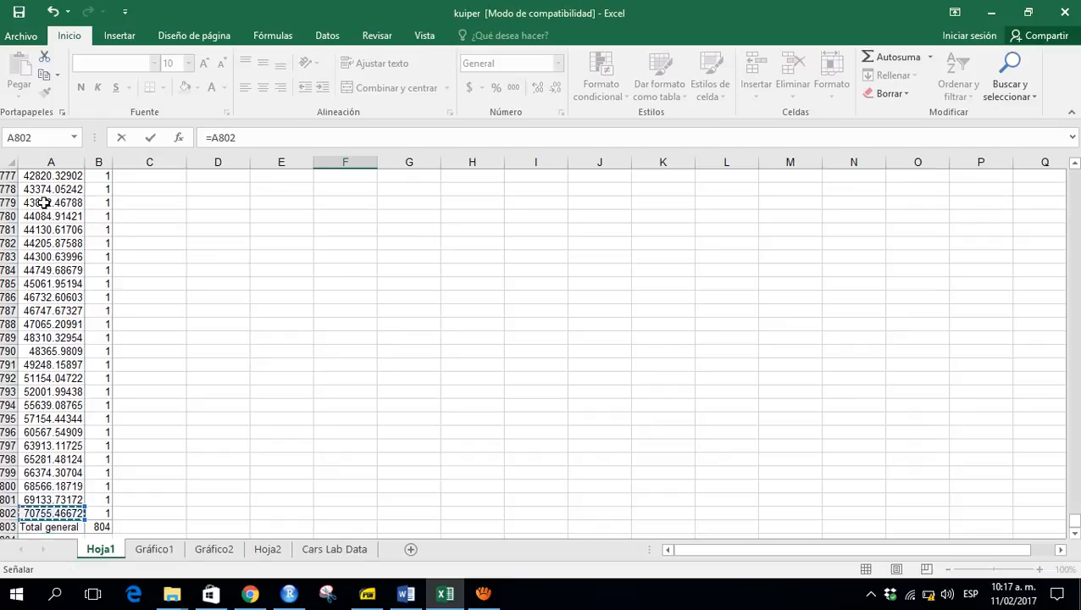
{"action": "key", "text": "Return"}
- In G4, compute the data range as the maximum minus the minimum price with =F4-E4
{"action": "key", "text": "Up"}
{"action": "key", "text": "Up"}
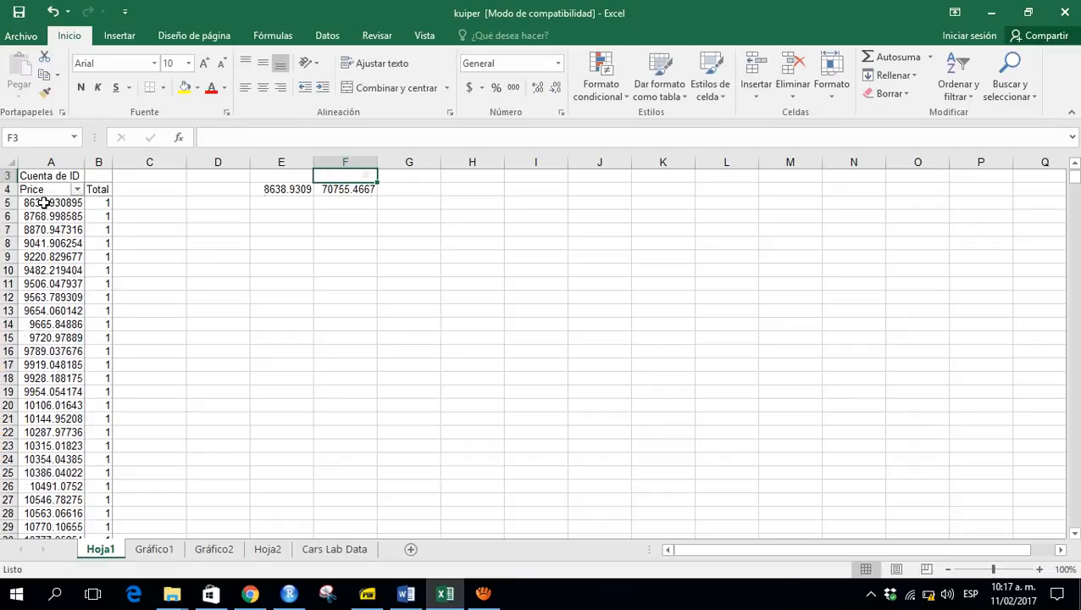
{"action": "key", "text": "Up"}
{"action": "key", "text": "Down"}
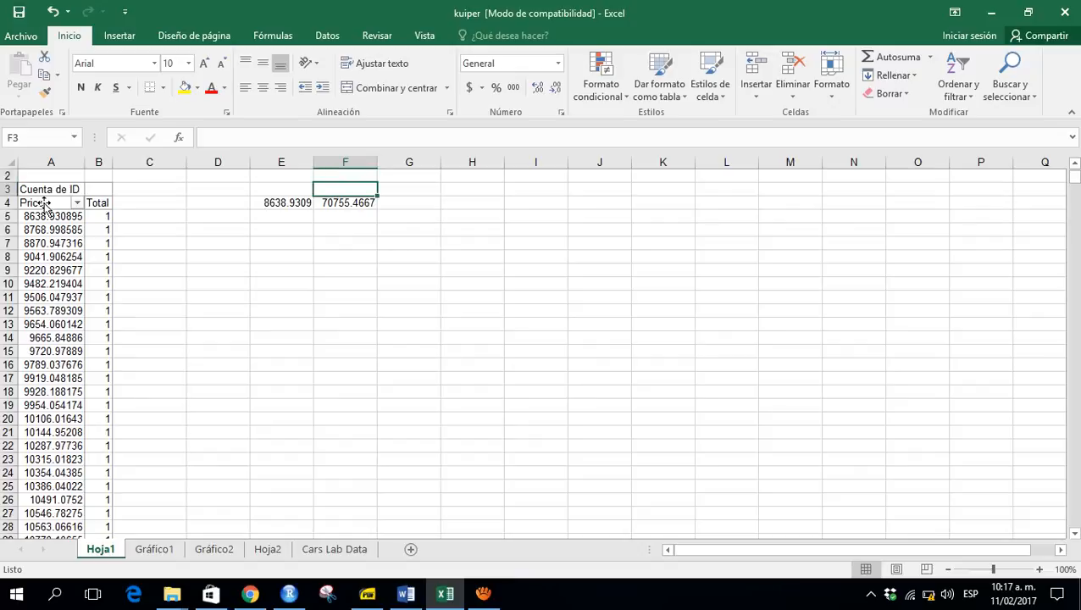
{"action": "key", "text": "Down"}
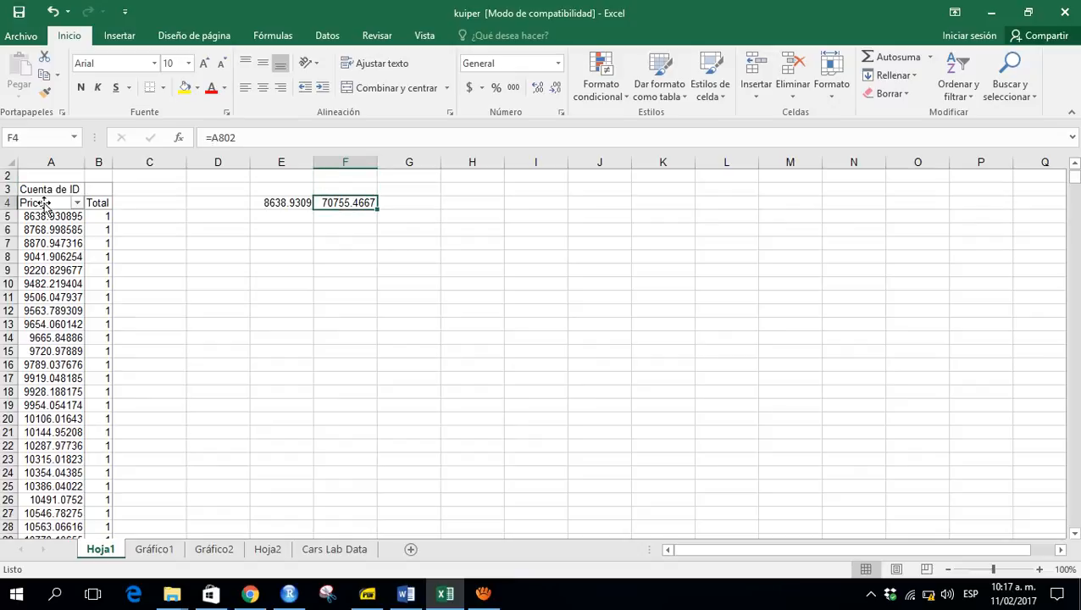
{"action": "key", "text": "Right"}
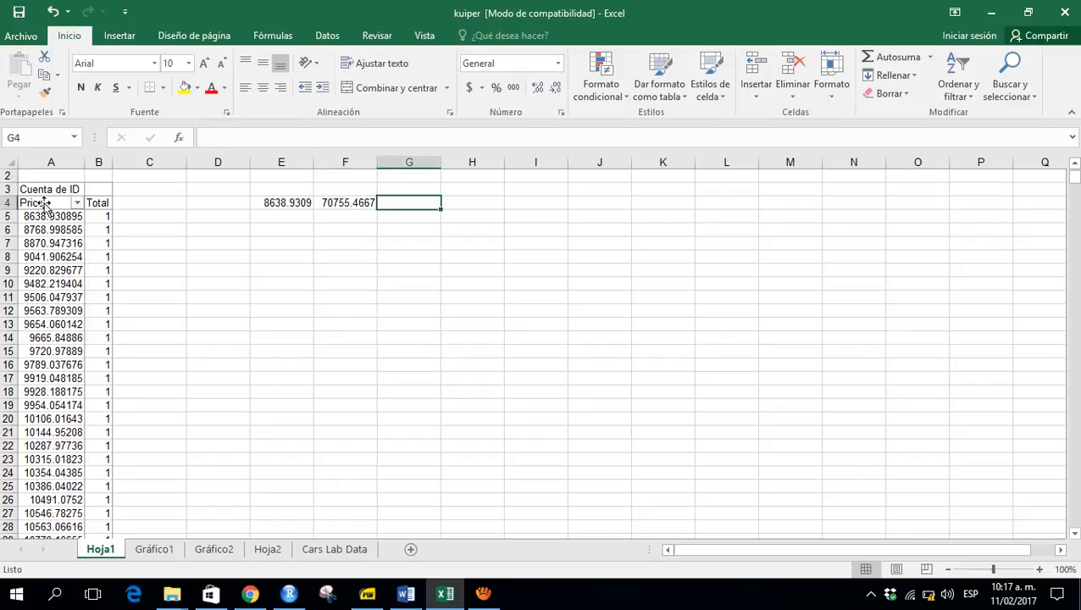
{"action": "type", "text": "="}
{"action": "key", "text": "Left"}
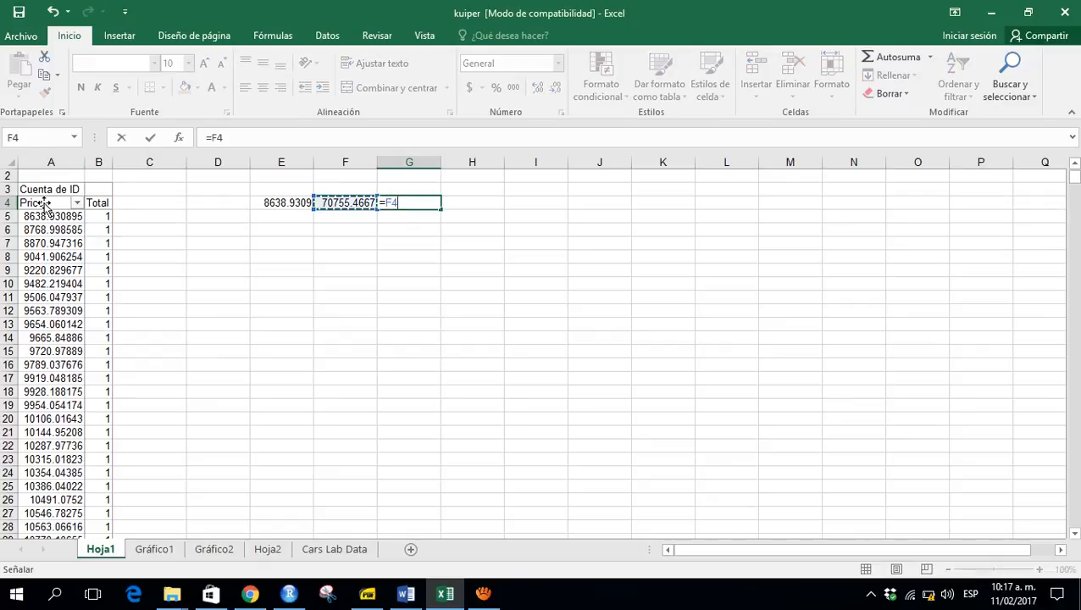
{"action": "type", "text": "-"}
{"action": "key", "text": "Left"}
{"action": "key", "text": "Left"}
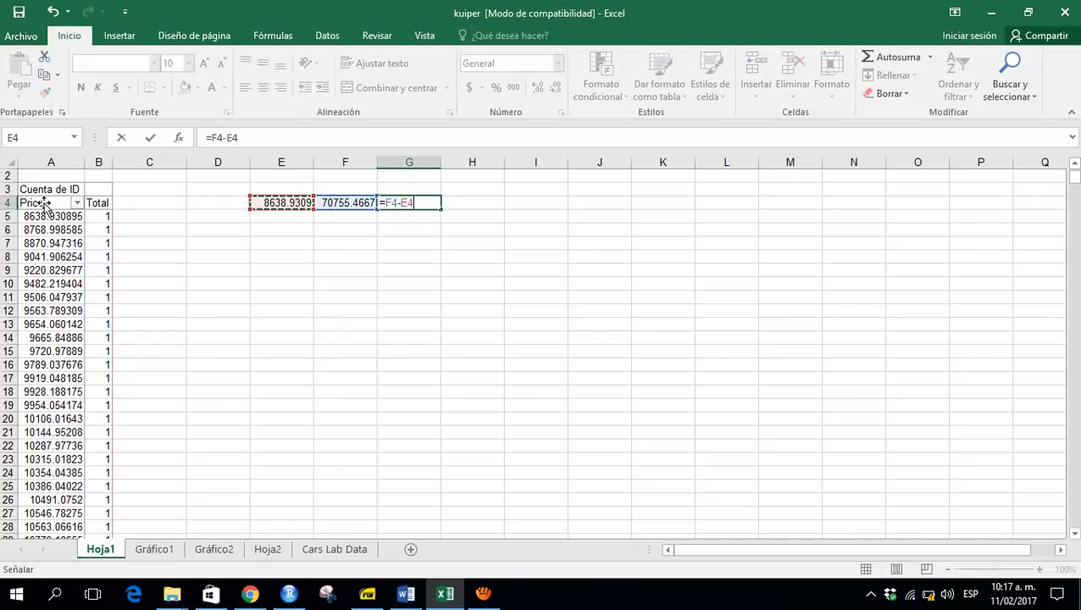
{"action": "key", "text": "Return"}
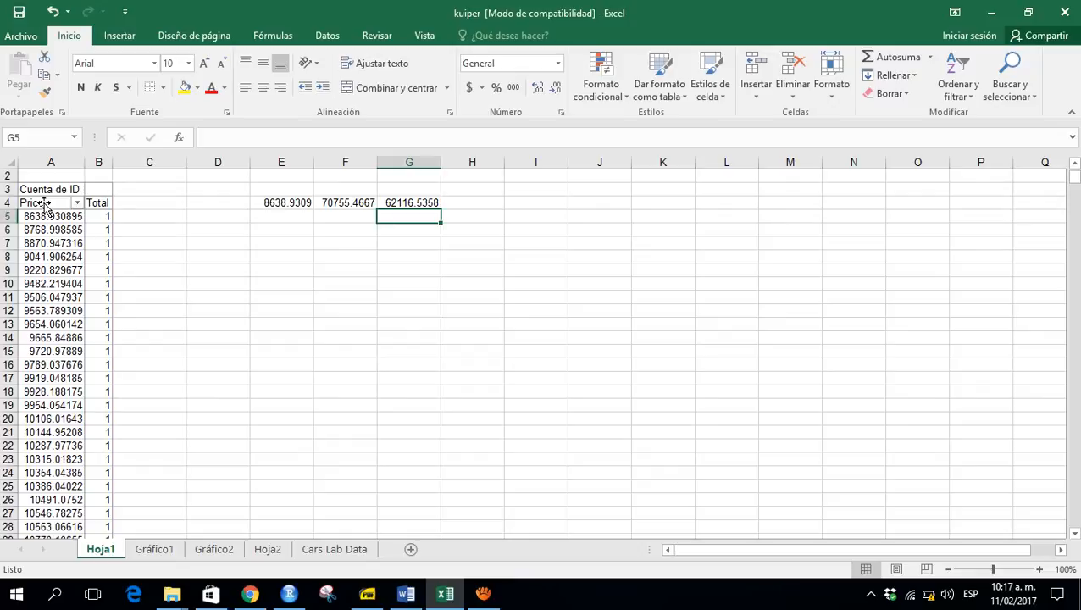
- Check the Sturges rule on the slides and enter =3.322*LOG10(804)+1 in H4 for the number of classes
{"action": "key", "text": "alt+Tab"}
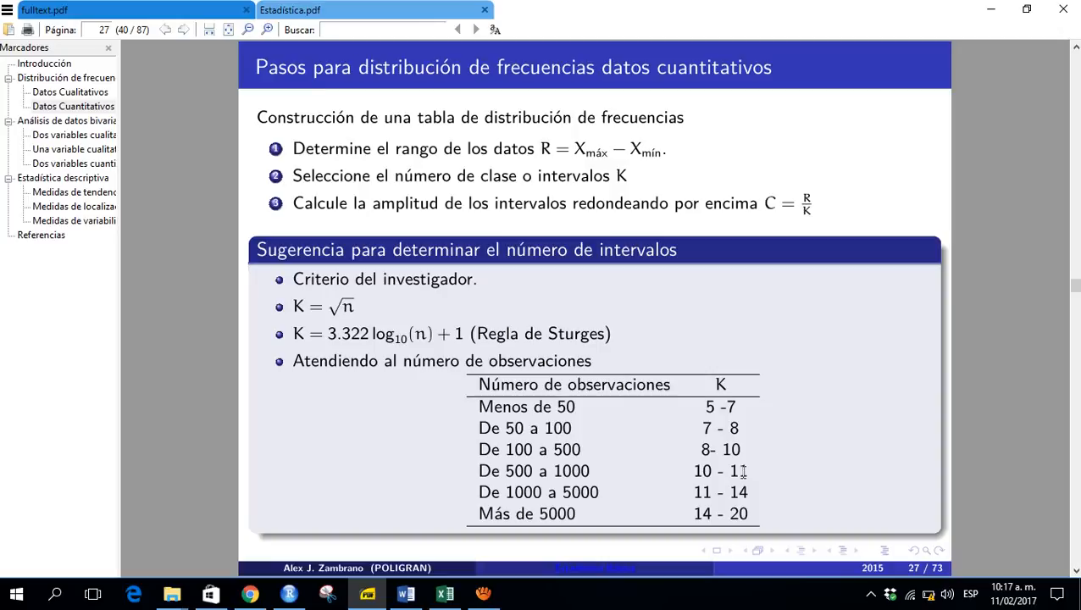
{"action": "key", "text": "alt+Tab"}
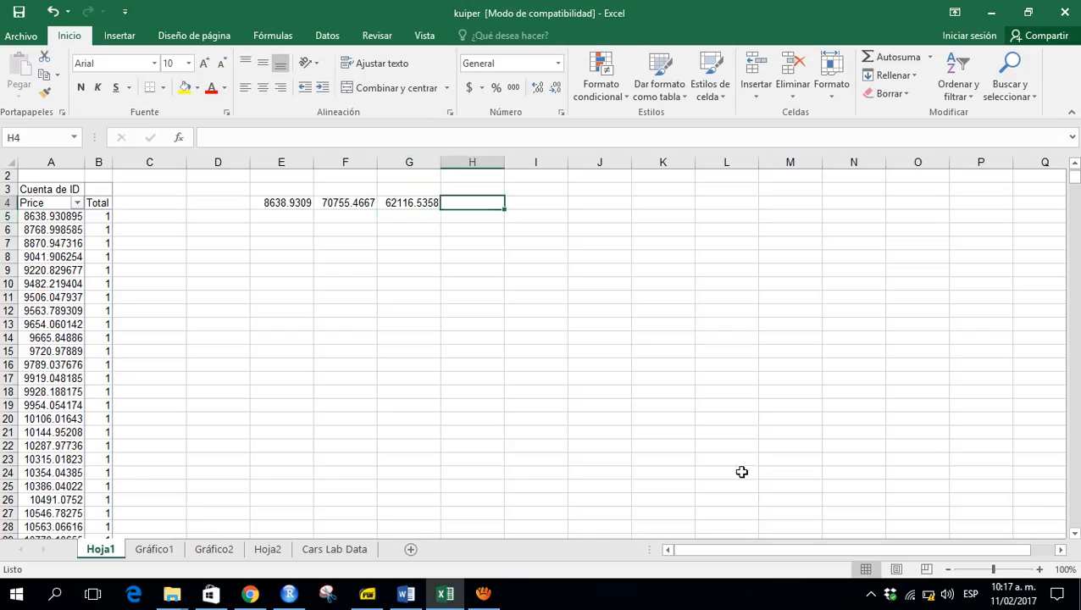
{"action": "type", "text": "="}
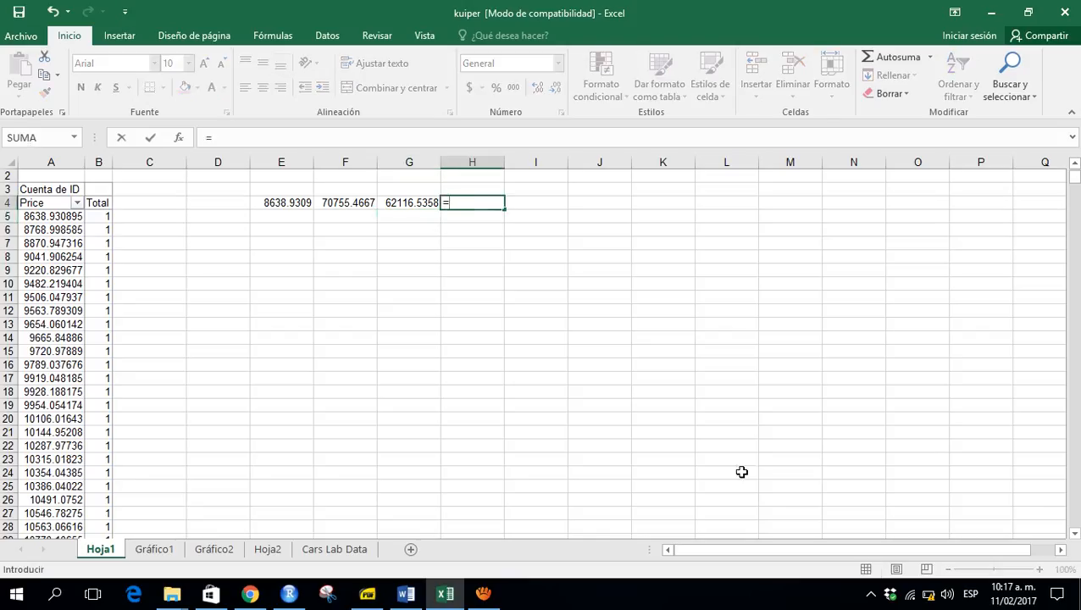
{"action": "type", "text": "3.322*log"}
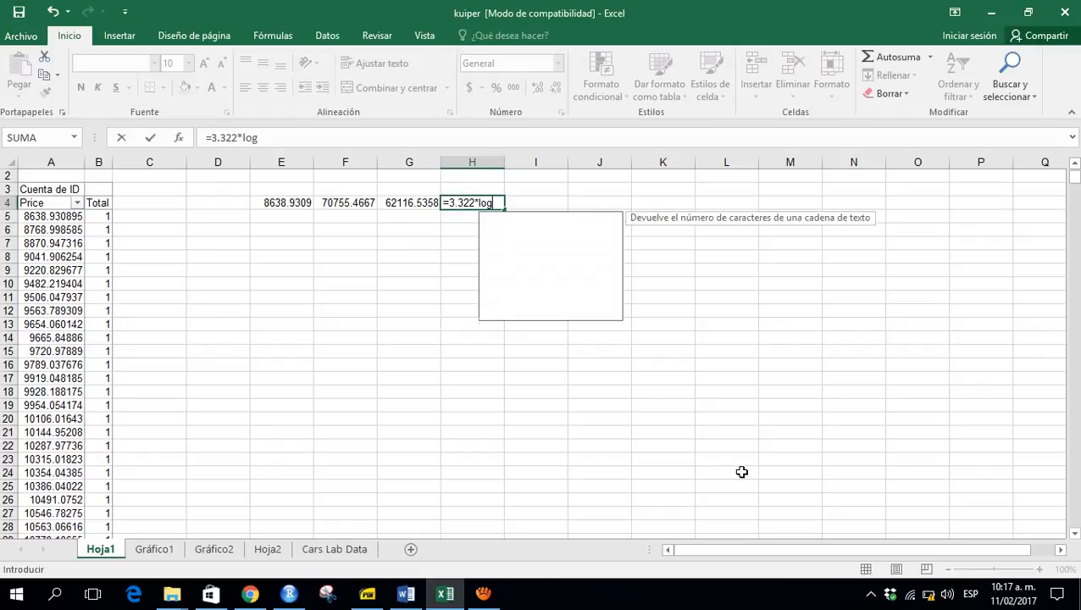
{"action": "key", "text": "Down"}
{"action": "key", "text": "Tab"}
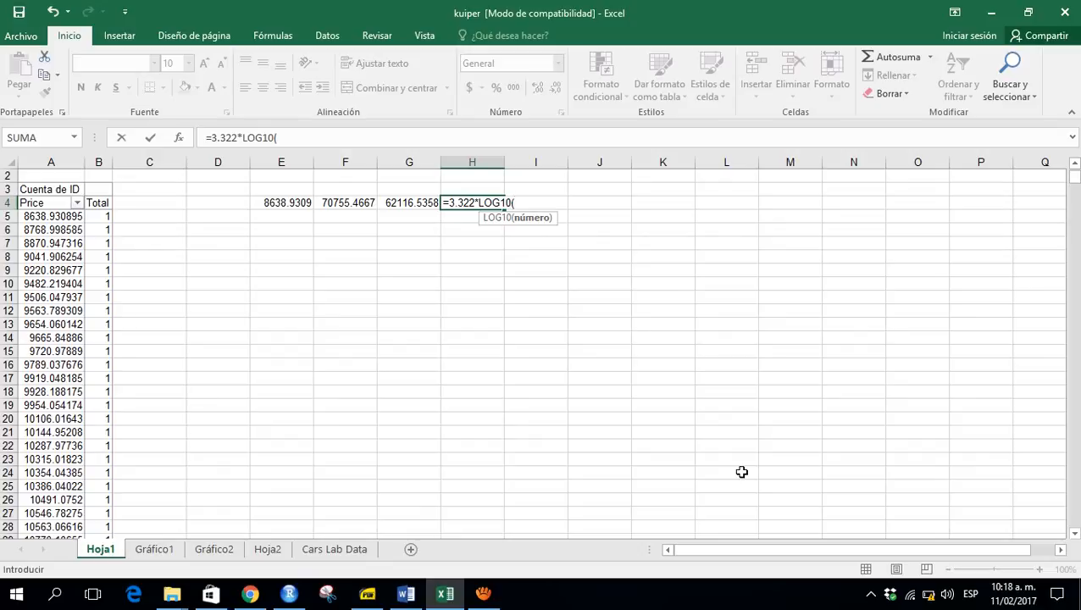
{"action": "type", "text": "804)"}
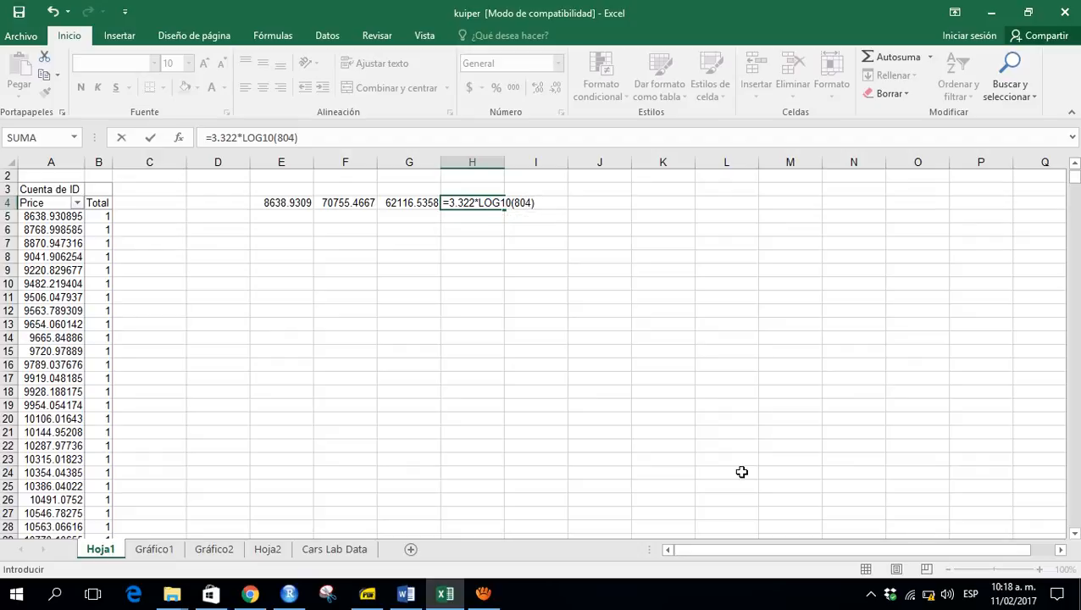
{"action": "type", "text": "+1"}
{"action": "key", "text": "Return"}
- Review the Sturges formula in H4 with the worksheet zoomed in to 180%
{"action": "key", "text": "Up"}
{"action": "key", "text": "F2"}
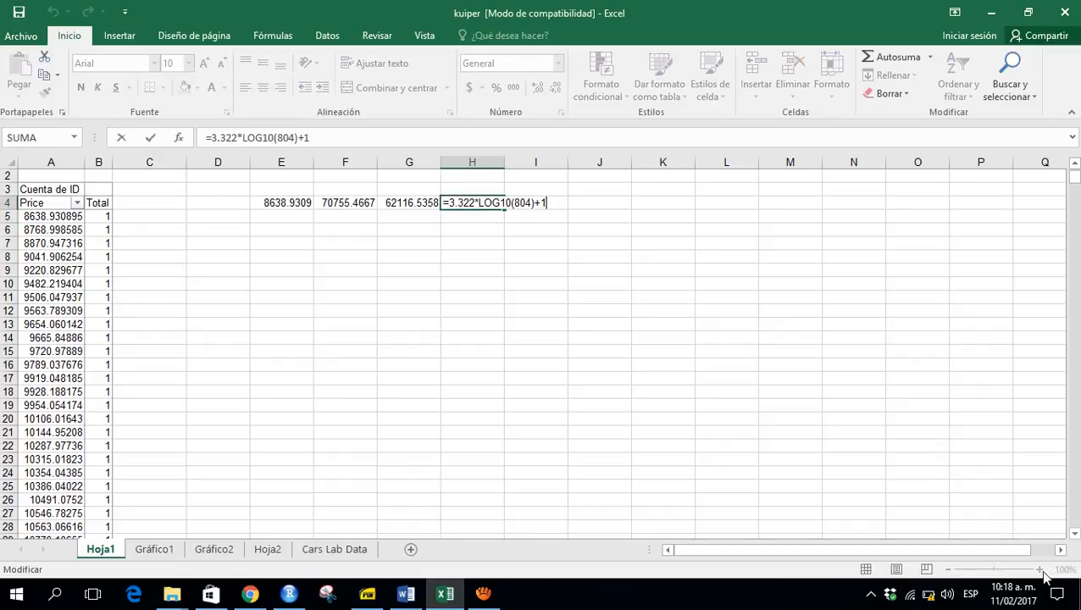
{"action": "left_click", "coordinate": [1041, 571]}
{"action": "left_click", "coordinate": [1041, 571]}
{"action": "left_click", "coordinate": [1041, 571]}
{"action": "left_click", "coordinate": [1041, 571]}
{"action": "left_click", "coordinate": [1042, 571]}
{"action": "left_click", "coordinate": [1042, 571]}
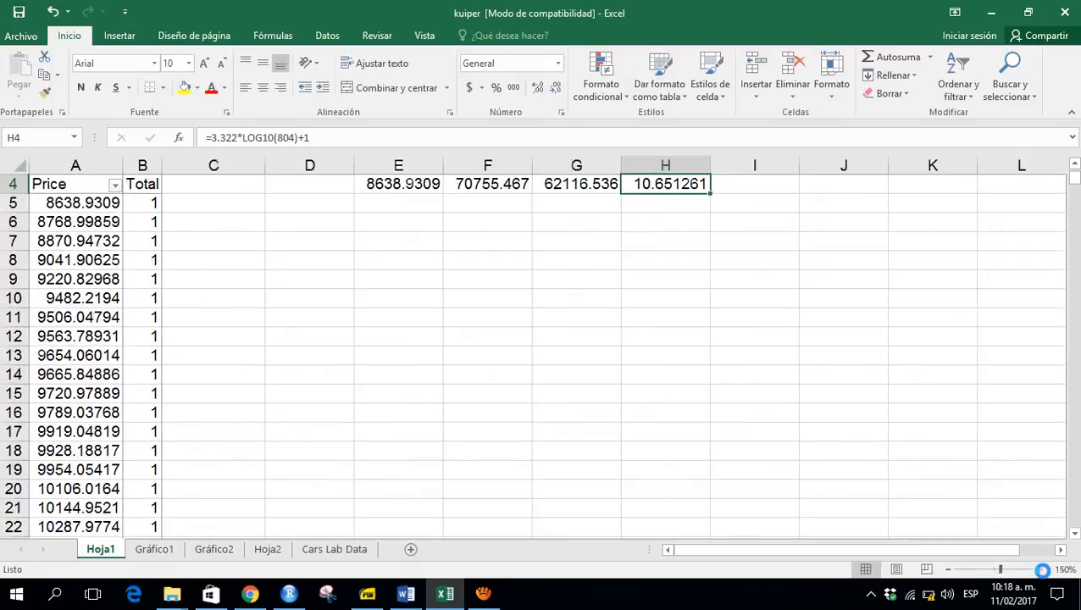
{"action": "left_click", "coordinate": [1041, 570]}
{"action": "left_click", "coordinate": [1041, 570]}
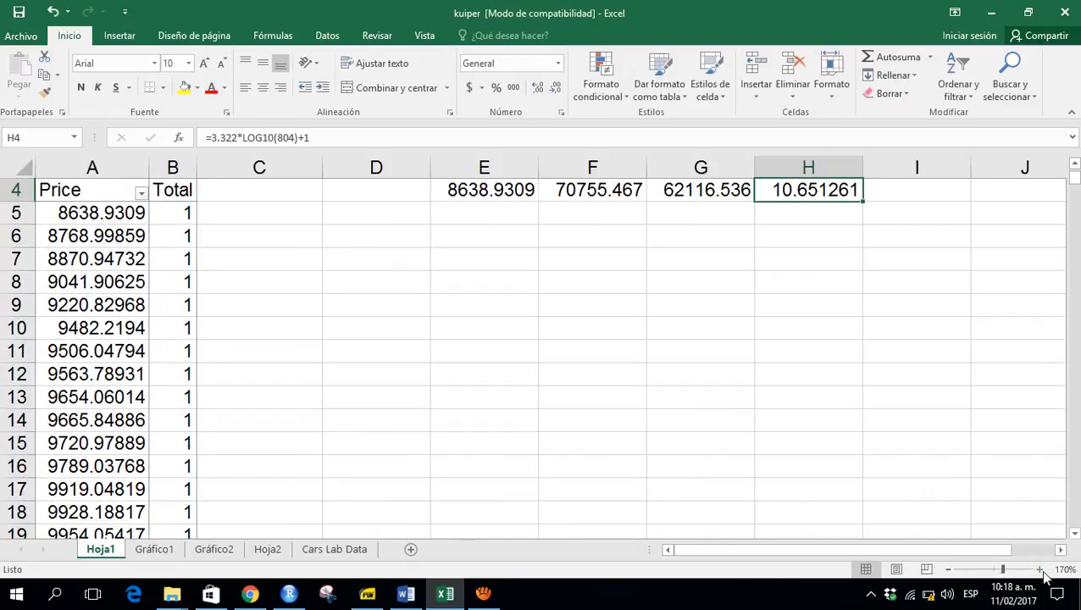
{"action": "left_click", "coordinate": [1041, 571]}
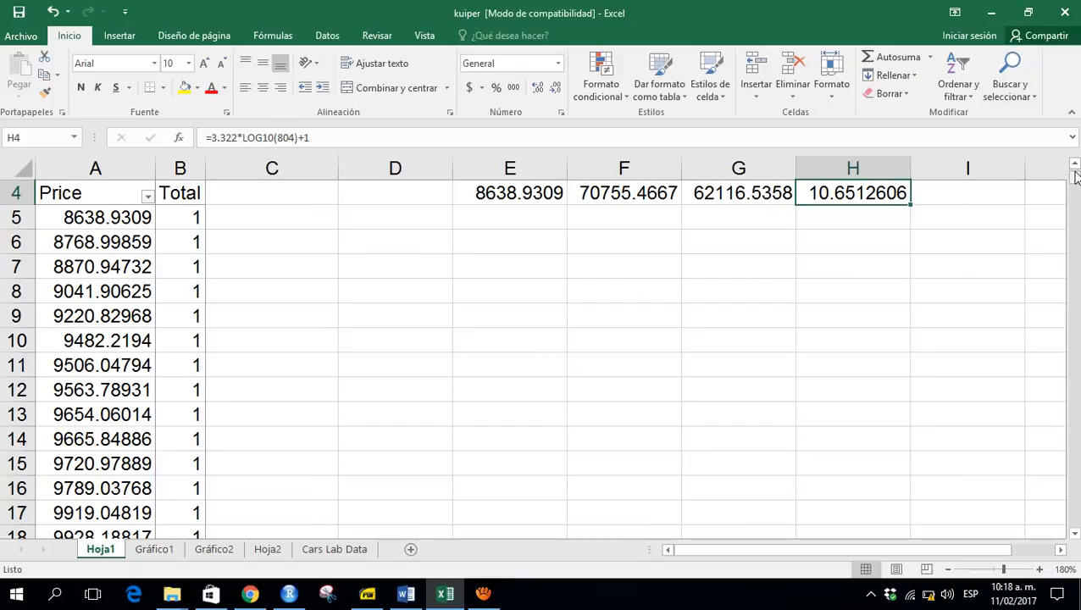
{"action": "left_click", "coordinate": [1074, 165]}
{"action": "left_click", "coordinate": [1074, 164]}
{"action": "left_click", "coordinate": [1075, 164]}
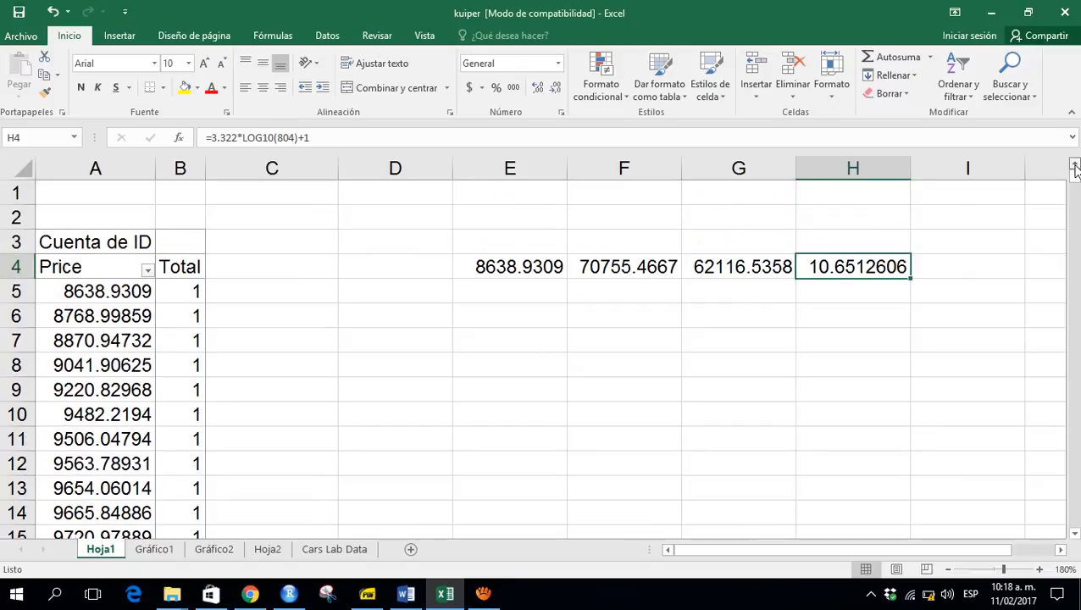
{"action": "key", "text": "F2"}
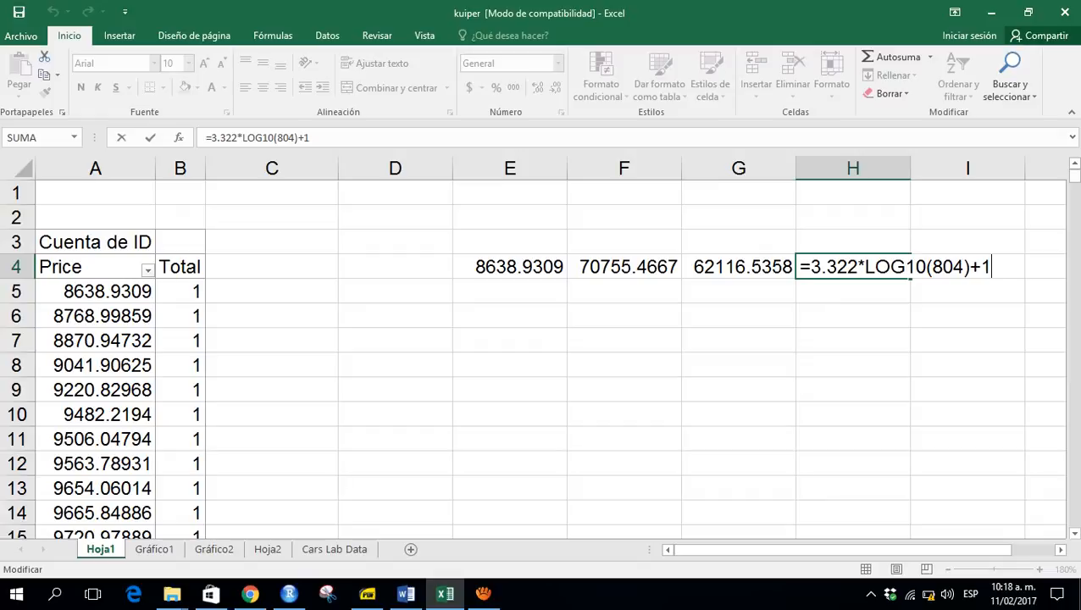
{"action": "key", "text": "Return"}
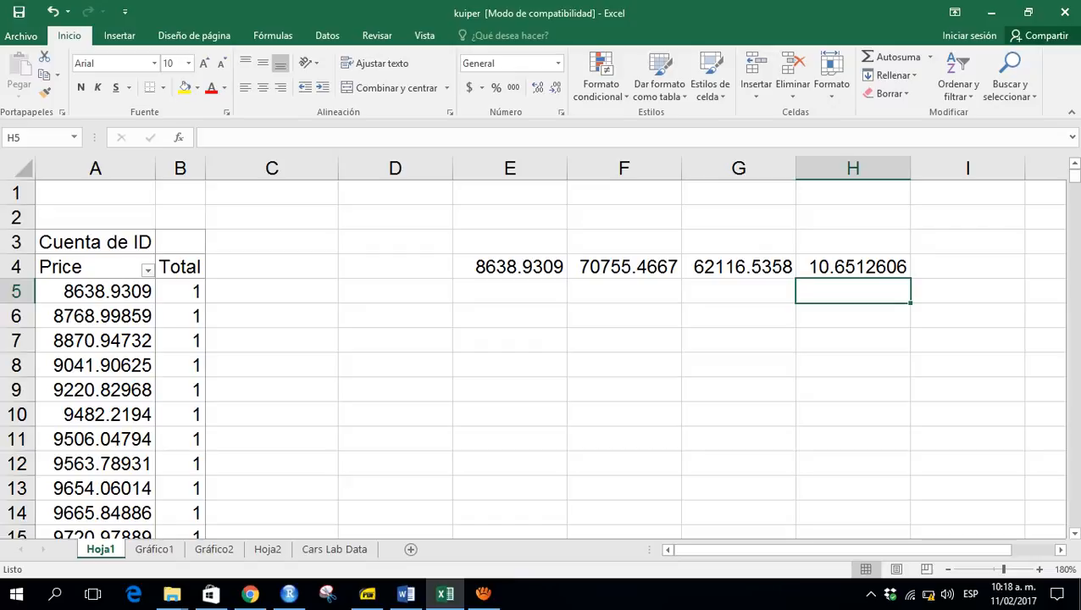
{"action": "key", "text": "Up"}
{"action": "key", "text": "F2"}
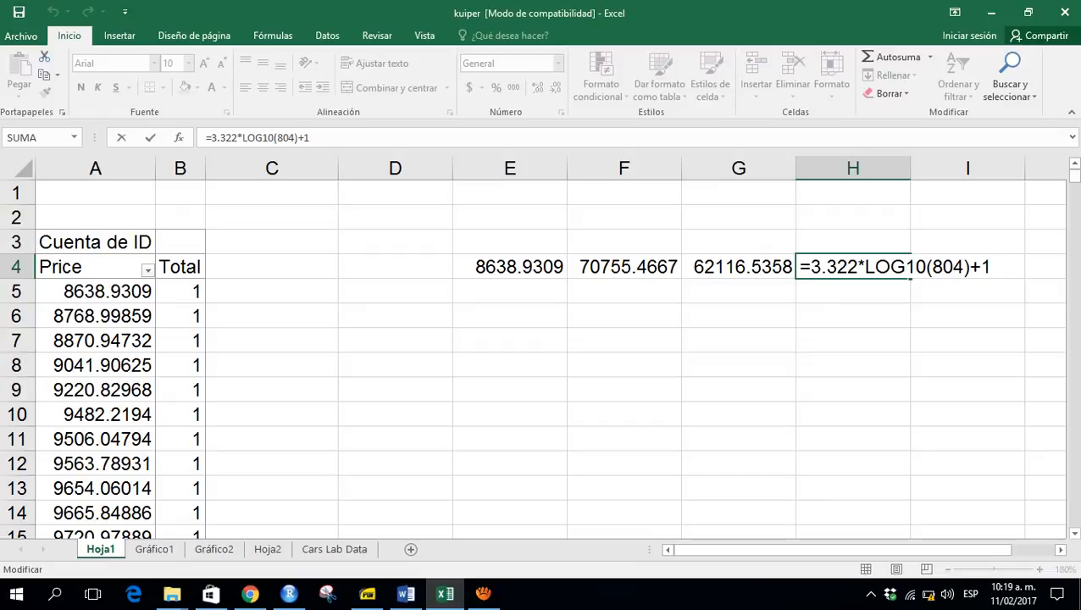
{"action": "key", "text": "F2"}
{"action": "key", "text": "ctrl+Return"}
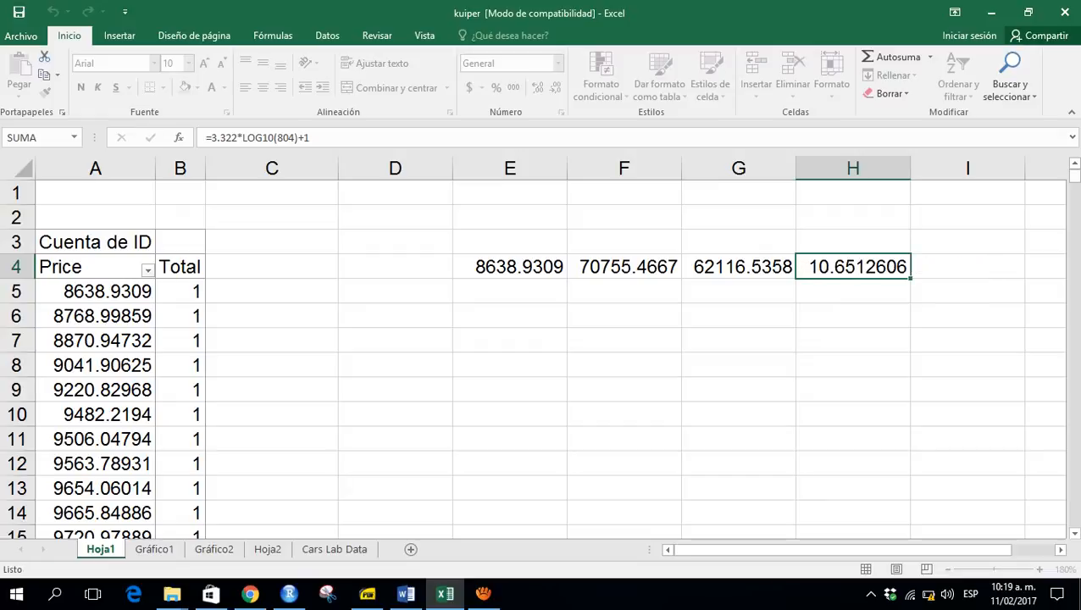
{"action": "key", "text": "F2"}
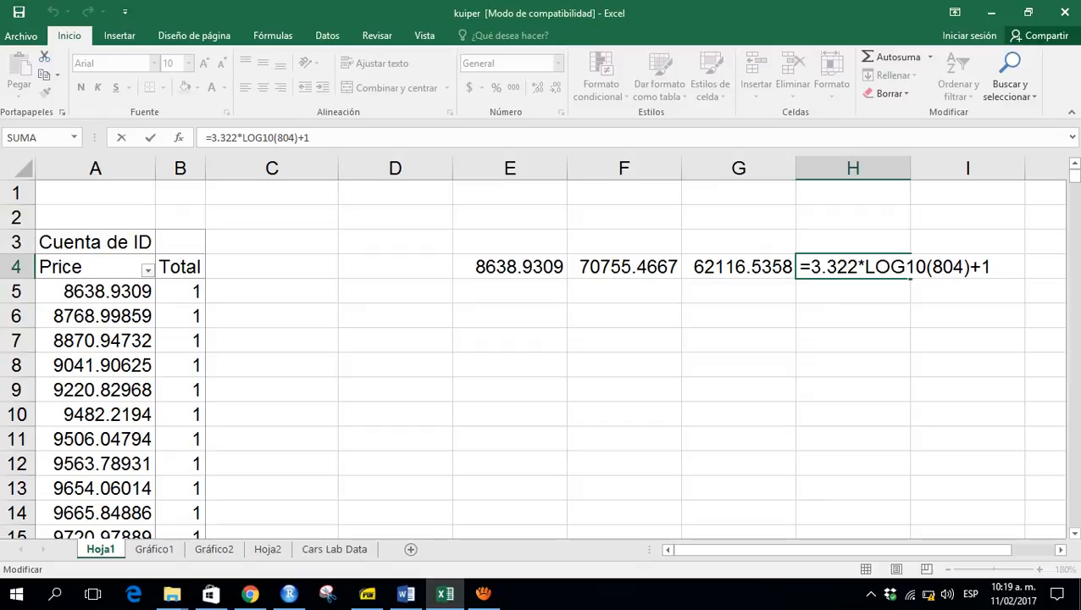
{"action": "key", "text": "Return"}
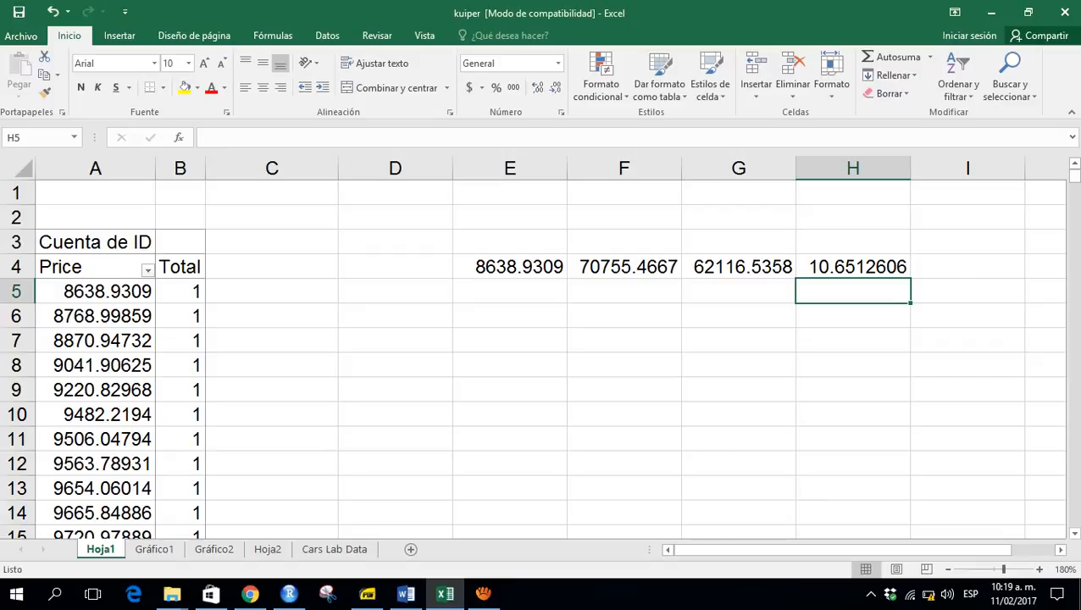
{"action": "key", "text": "Up"}
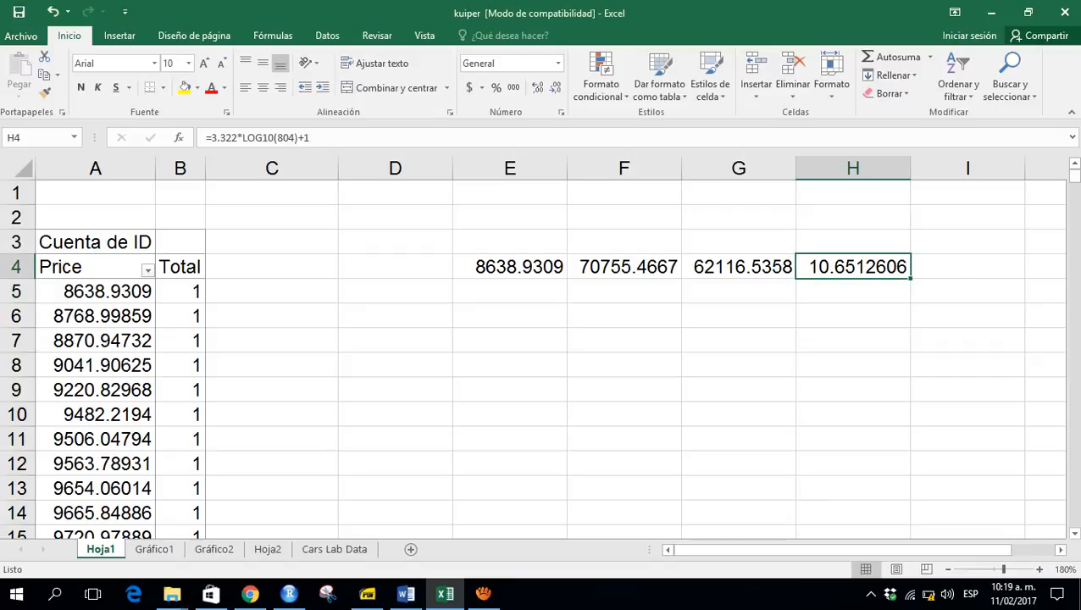
- In I4, round the number of classes in H4 to zero decimals with =REDONDEAR(H4;0)
{"action": "key", "text": "Right"}
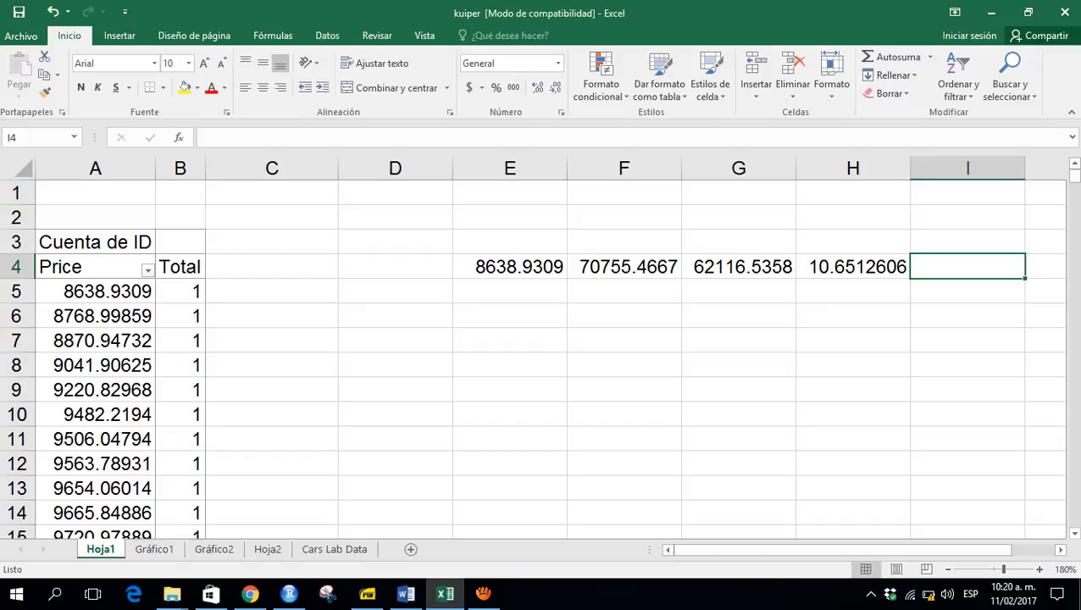
{"action": "type", "text": "=redo"}
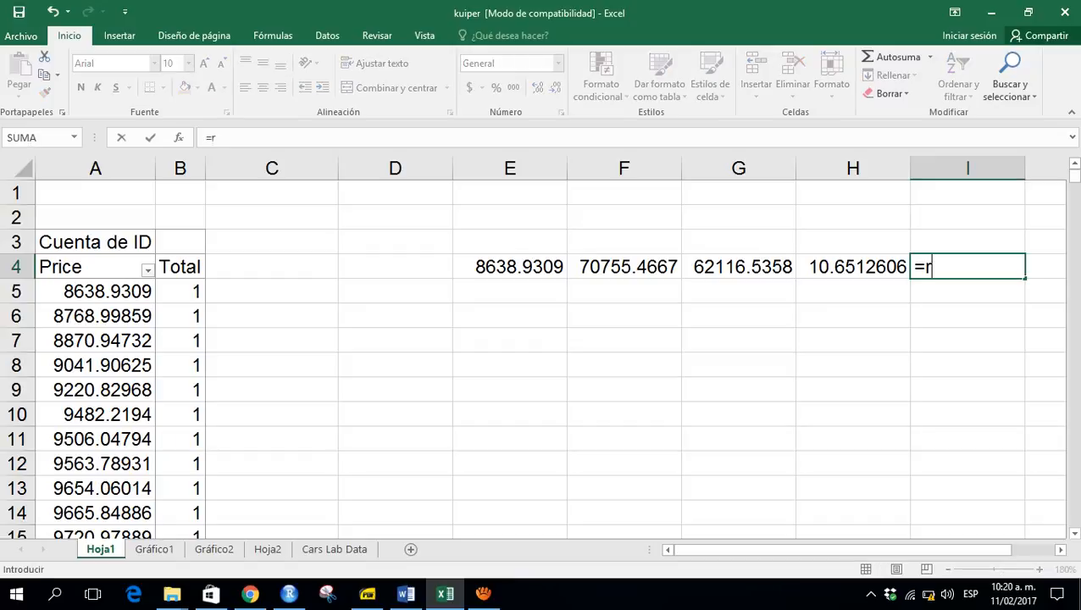
{"action": "key", "text": "Down"}
{"action": "key", "text": "Down"}
{"action": "key", "text": "Down"}
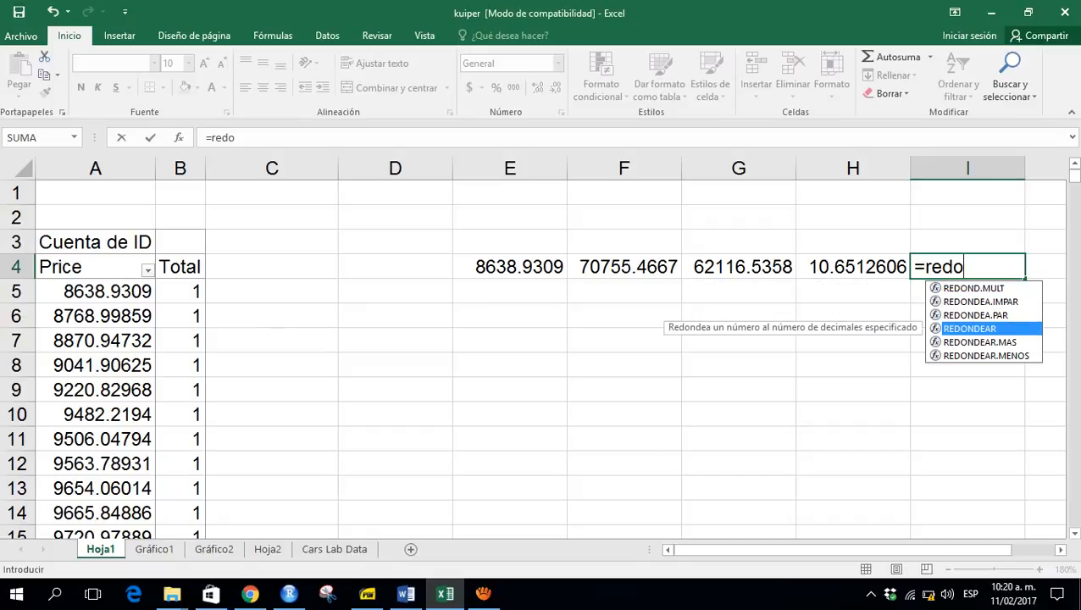
{"action": "key", "text": "Tab"}
{"action": "key", "text": "Left"}
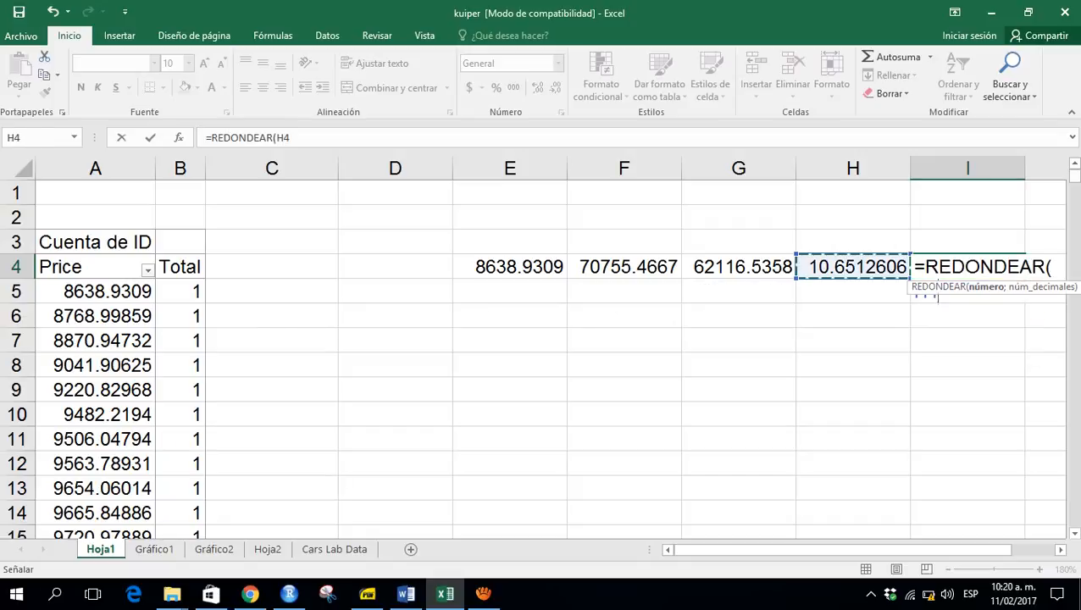
{"action": "type", "text": ";"}
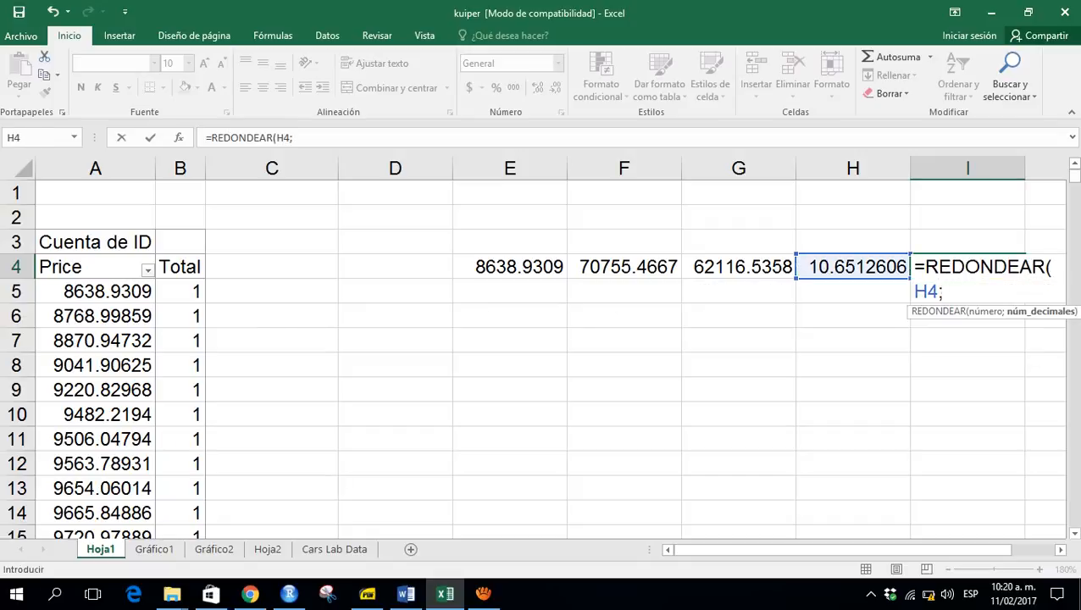
{"action": "type", "text": "0)"}
{"action": "key", "text": "Return"}
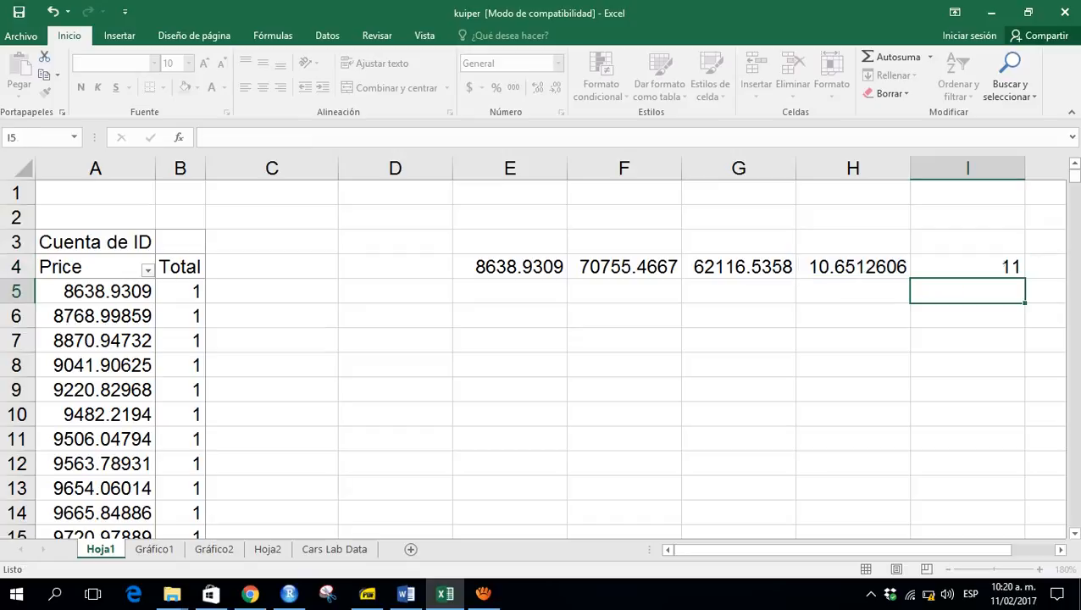
- Review the rounding formula for the number of classes in I4
{"action": "key", "text": "Up"}
{"action": "key", "text": "Right"}
{"action": "key", "text": "Right"}
{"action": "key", "text": "Left"}
{"action": "key", "text": "Left"}
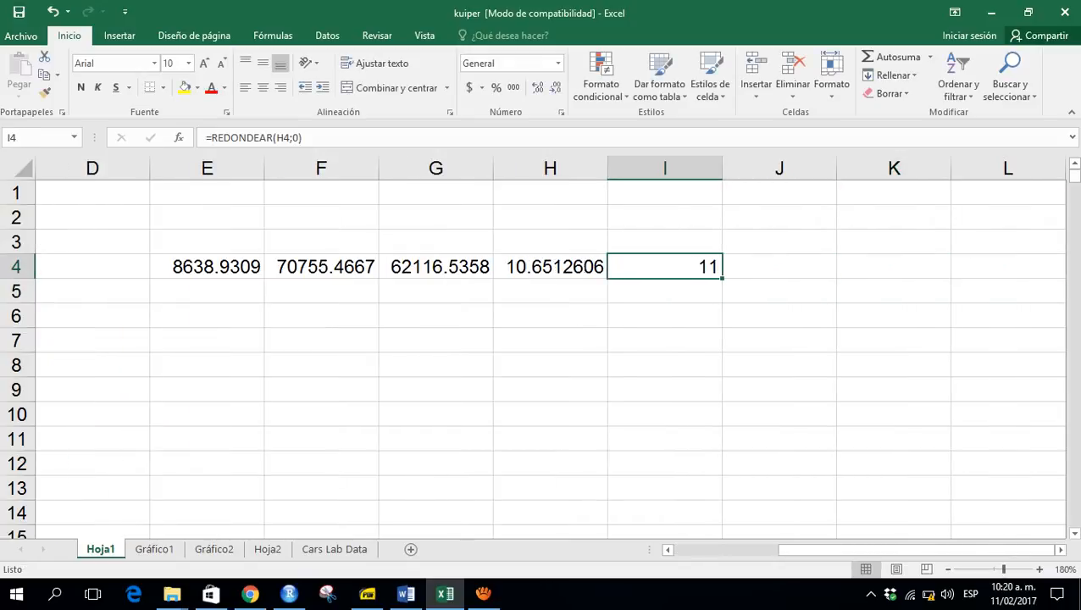
{"action": "key", "text": "F2"}
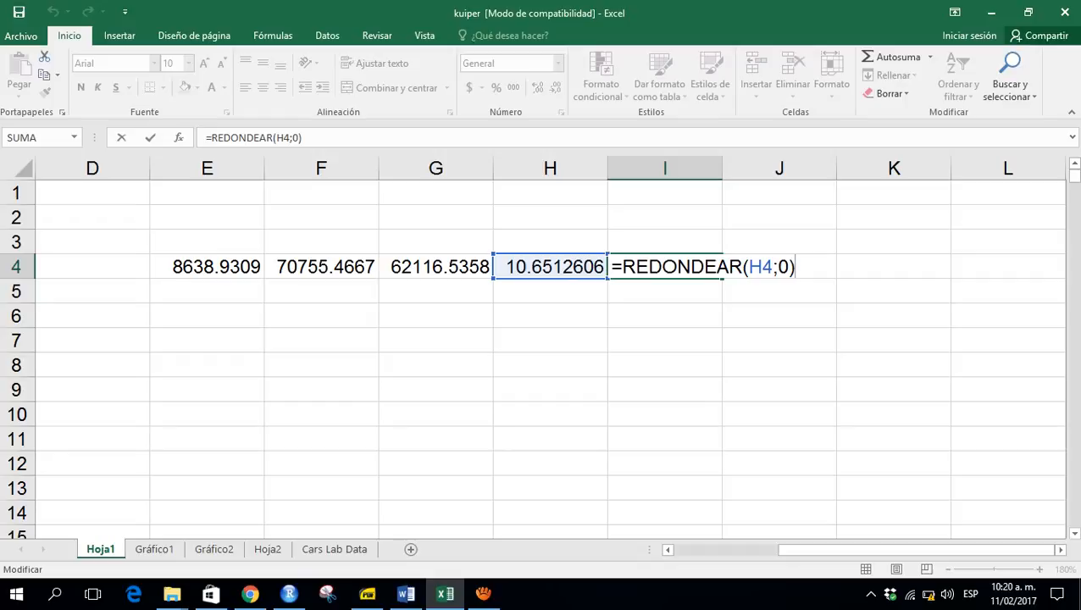
{"action": "key", "text": "Left"}
{"action": "key", "text": "Return"}
{"action": "key", "text": "Right"}
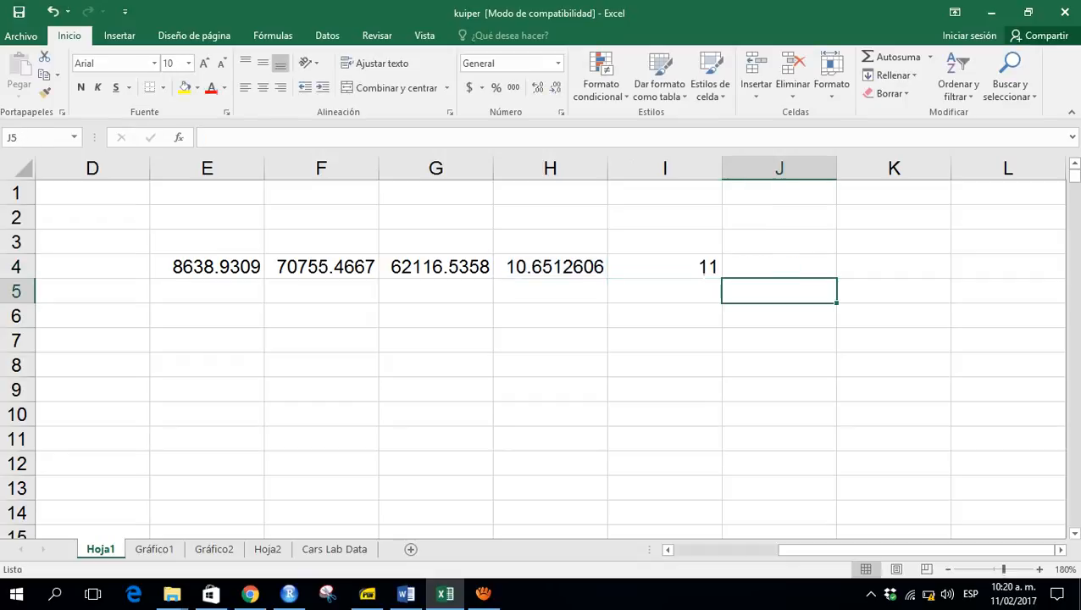
- In J4, compute the class width as the range divided by the number of classes with =G4/I4
{"action": "key", "text": "Up"}
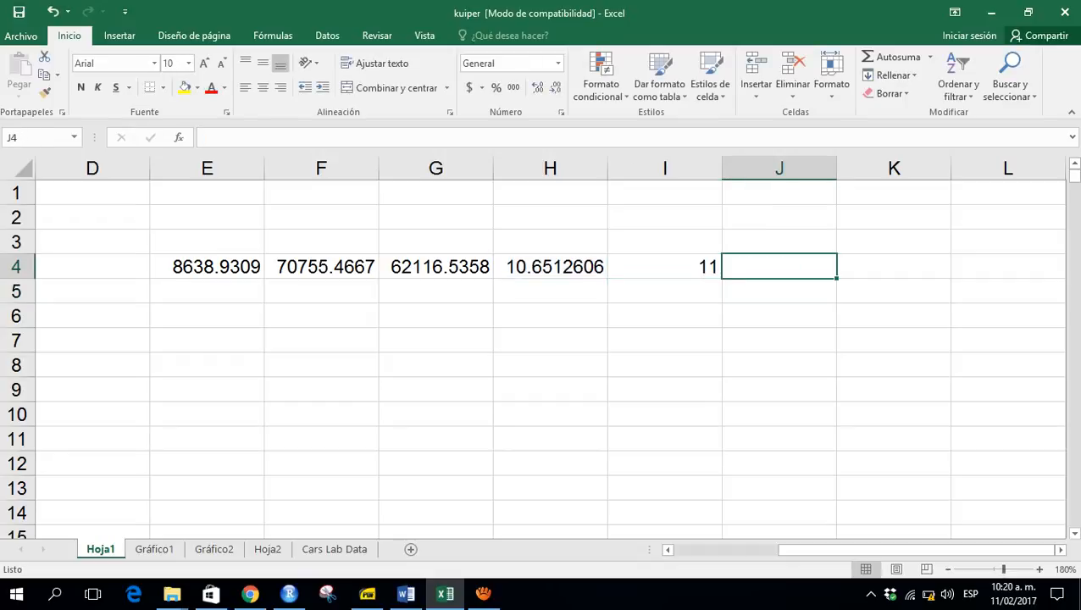
{"action": "type", "text": "="}
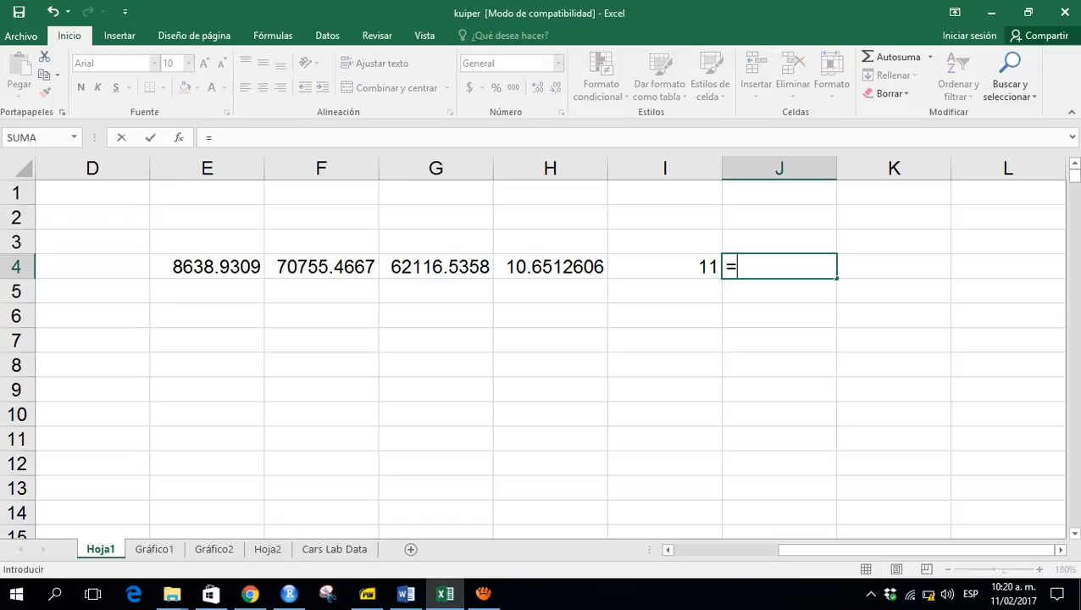
{"action": "key", "text": "Left"}
{"action": "key", "text": "Left"}
{"action": "key", "text": "Left"}
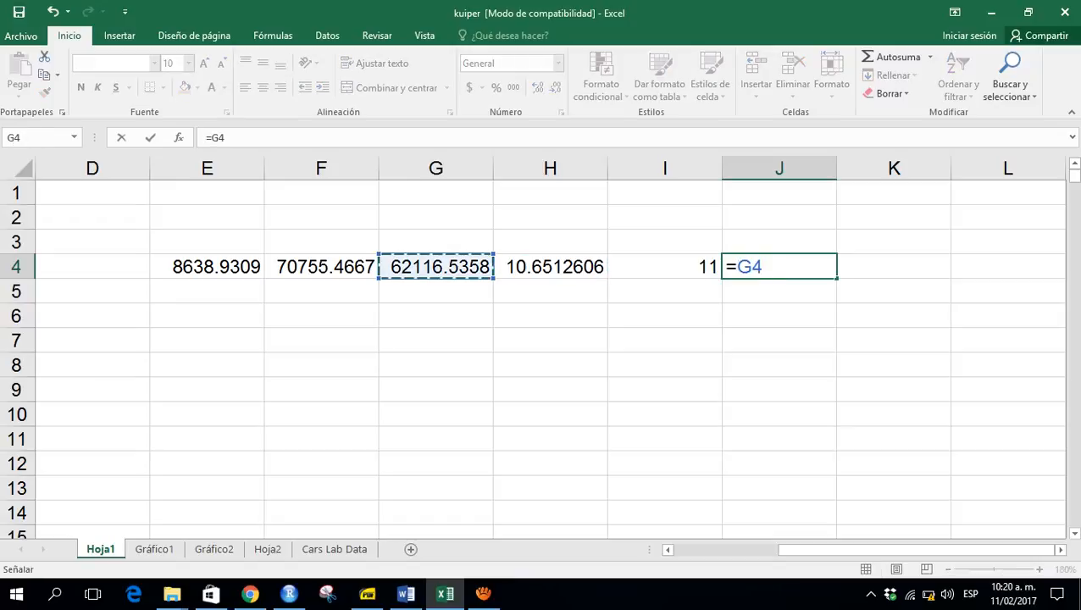
{"action": "type", "text": "/"}
{"action": "key", "text": "Left"}
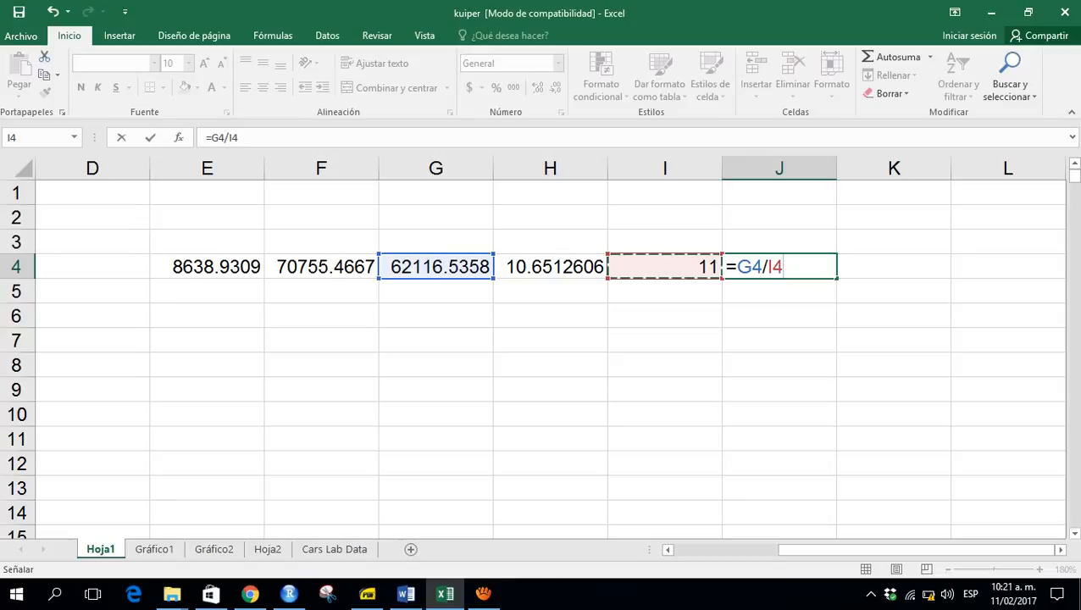
{"action": "key", "text": "Return"}
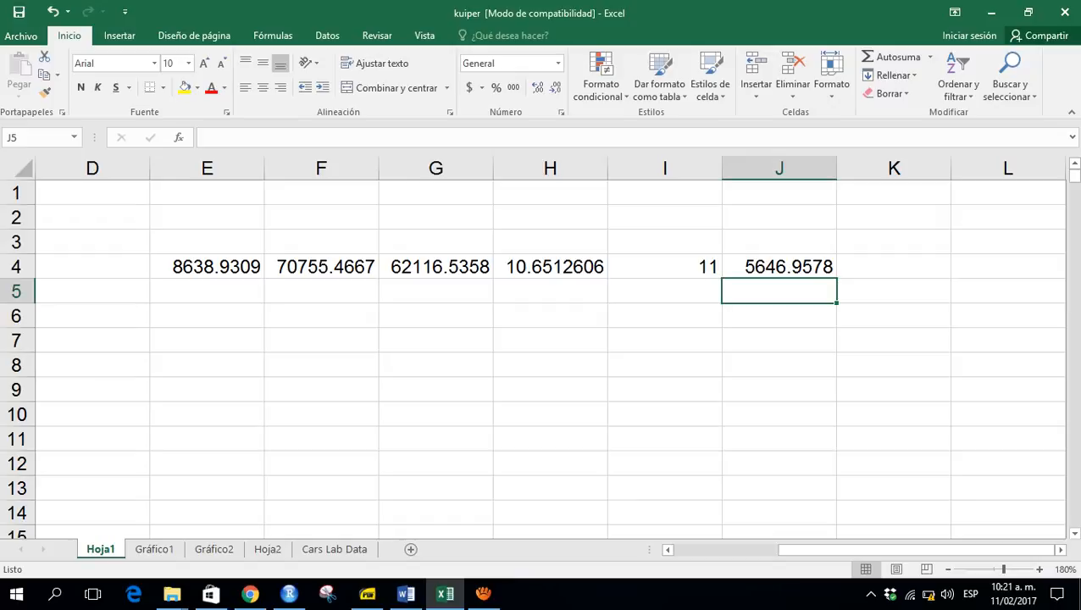
- In K4, round the class width up to four decimals with =REDONDEAR.MAS(J4;4)
{"action": "left_click", "coordinate": [775, 266]}
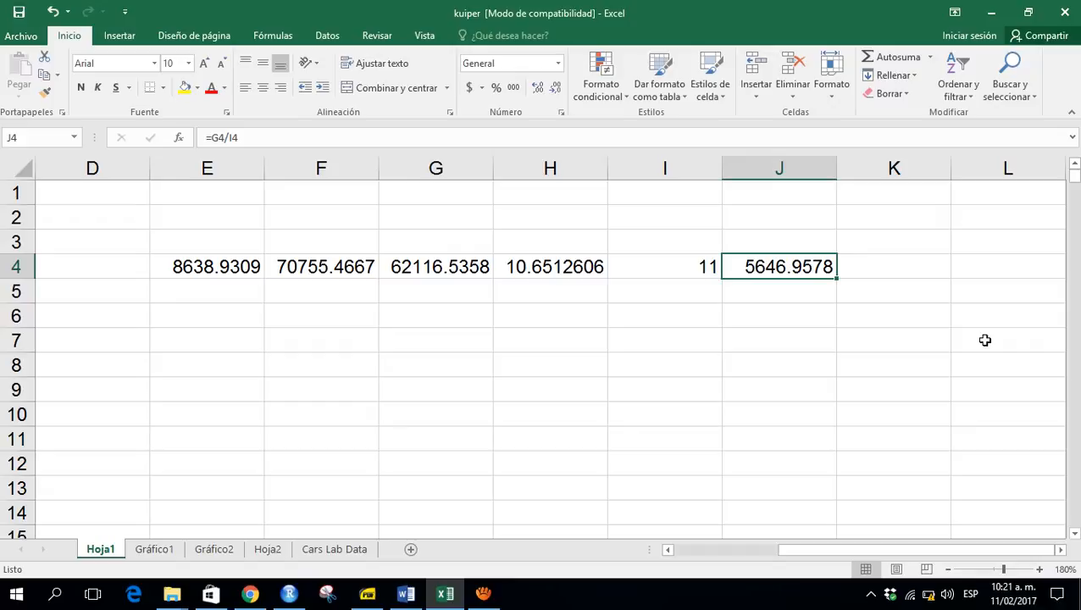
{"action": "key", "text": "Right"}
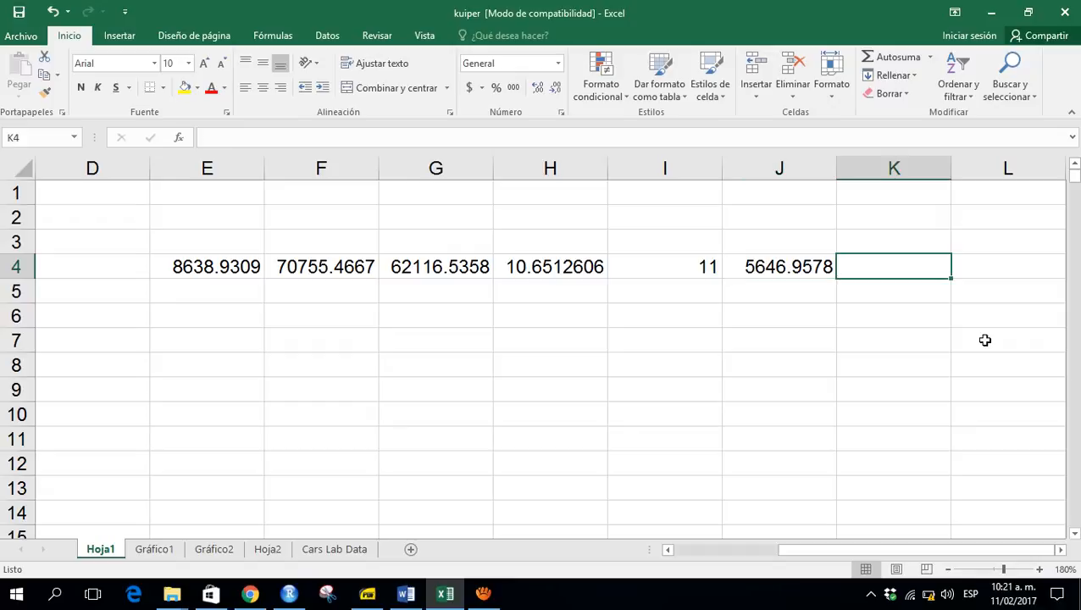
{"action": "type", "text": "="}
{"action": "key", "text": "Left"}
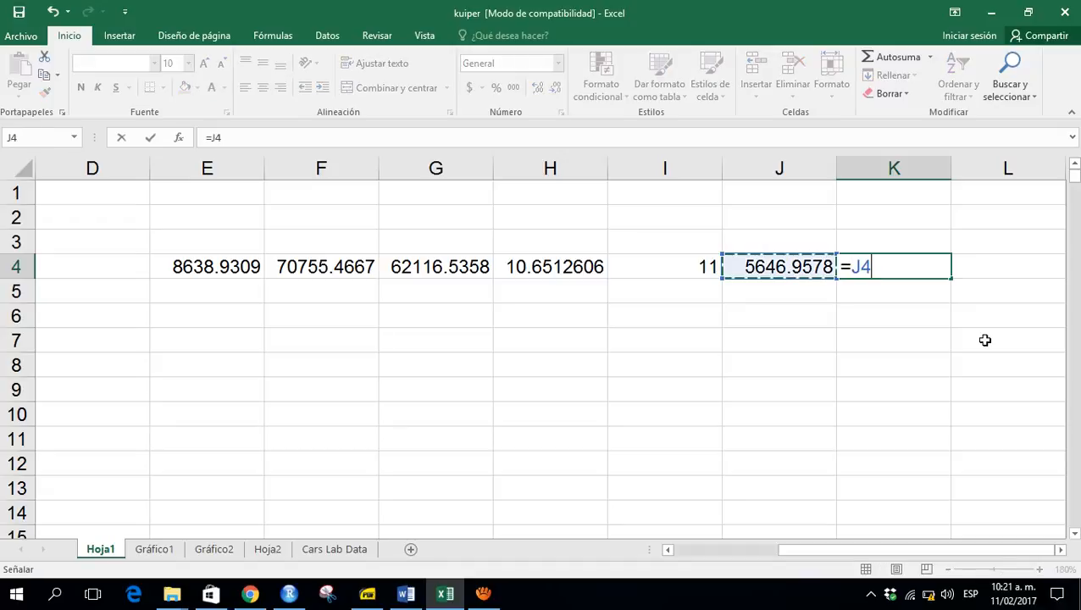
{"action": "key", "text": "BackSpace"}
{"action": "key", "text": "BackSpace"}
{"action": "type", "text": "ro"}
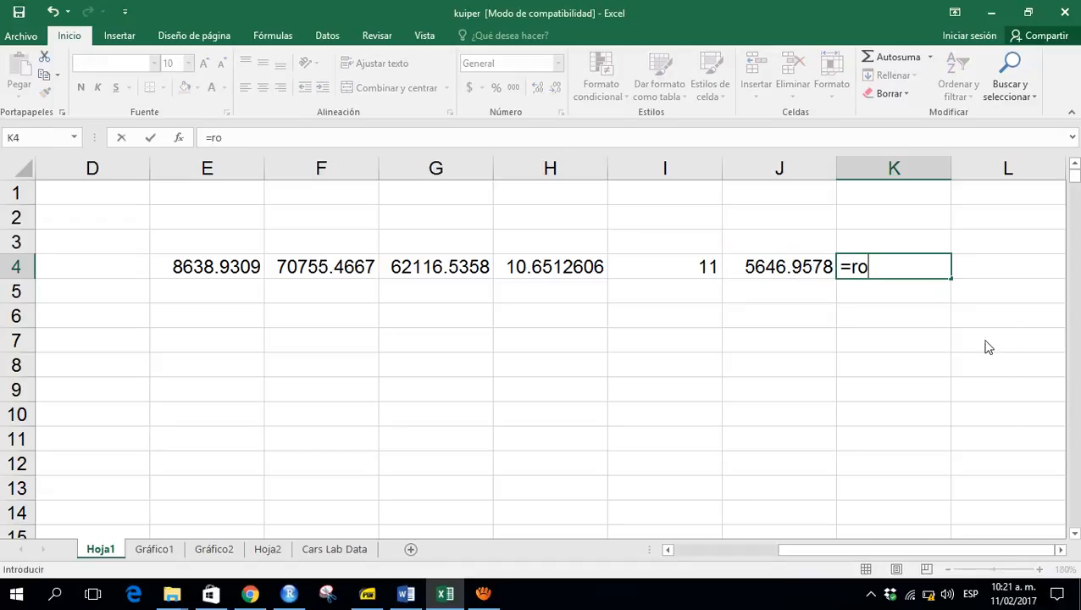
{"action": "key", "text": "BackSpace"}
{"action": "type", "text": "edon"}
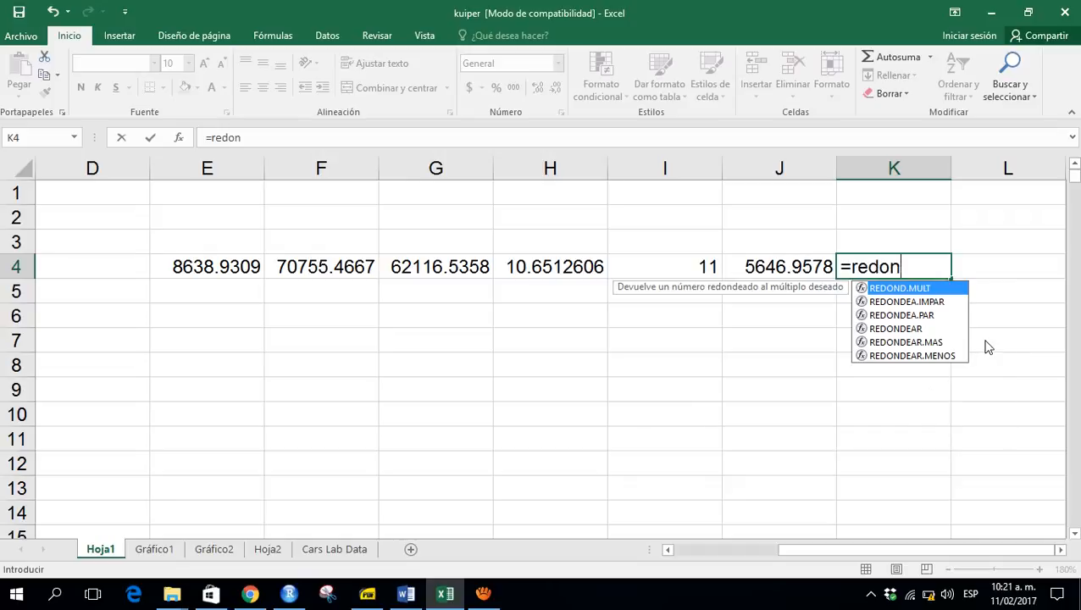
{"action": "key", "text": "Down"}
{"action": "key", "text": "Down"}
{"action": "key", "text": "Down"}
{"action": "key", "text": "Down"}
{"action": "key", "text": "Down"}
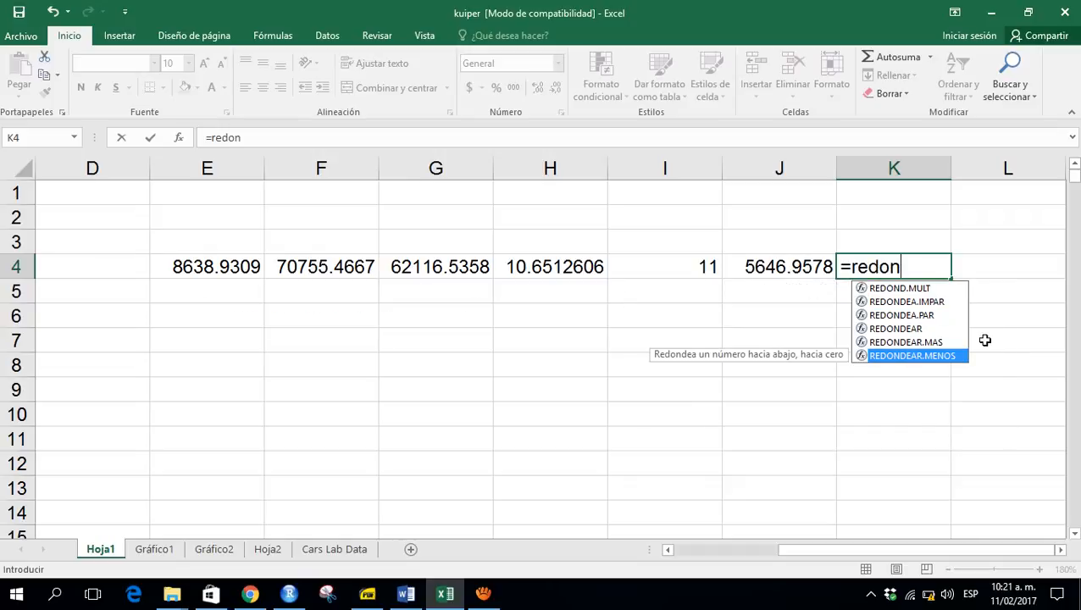
{"action": "key", "text": "Up"}
{"action": "key", "text": "Tab"}
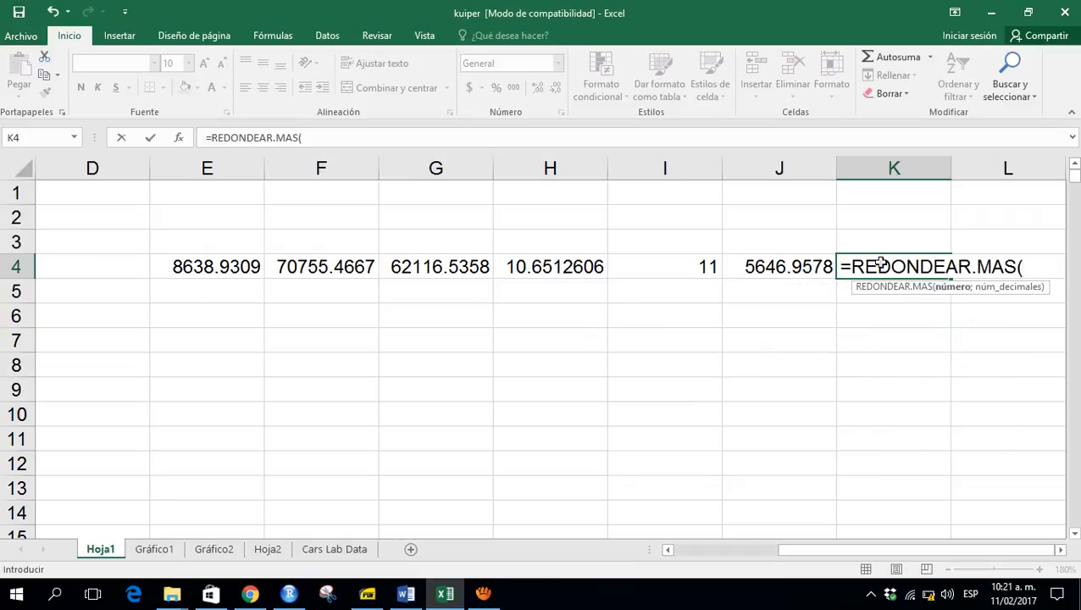
{"action": "left_click", "coordinate": [790, 267]}
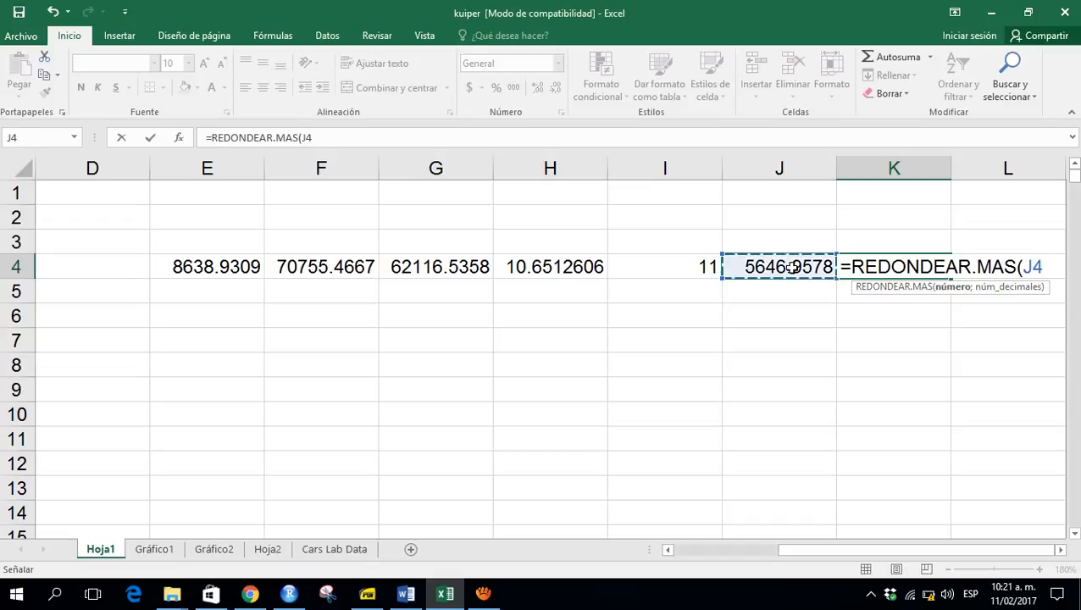
{"action": "type", "text": ";4)"}
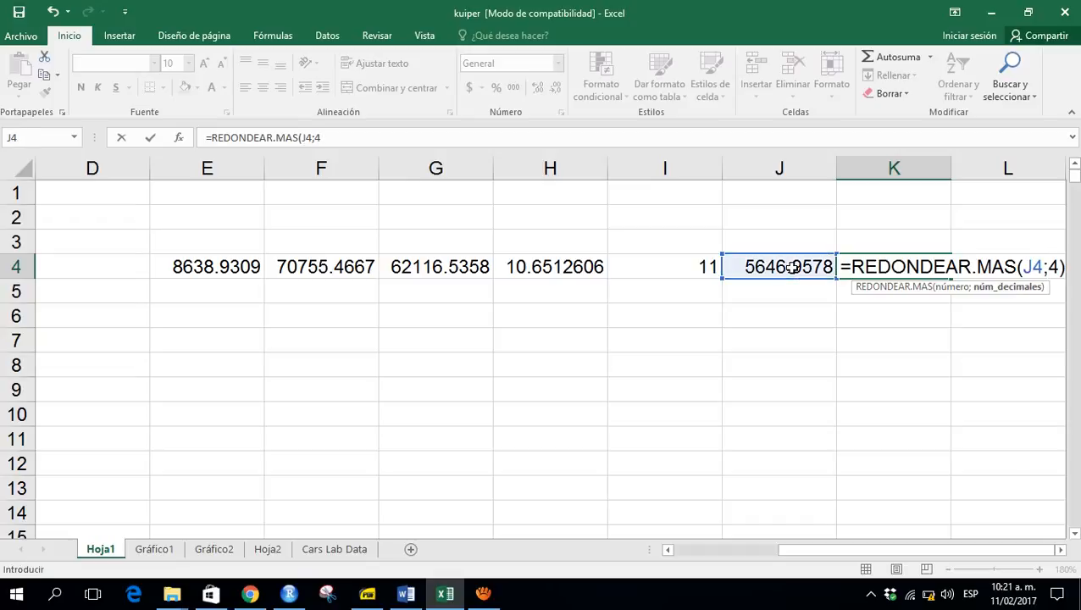
{"action": "key", "text": "Return"}
{"action": "key", "text": "Up"}
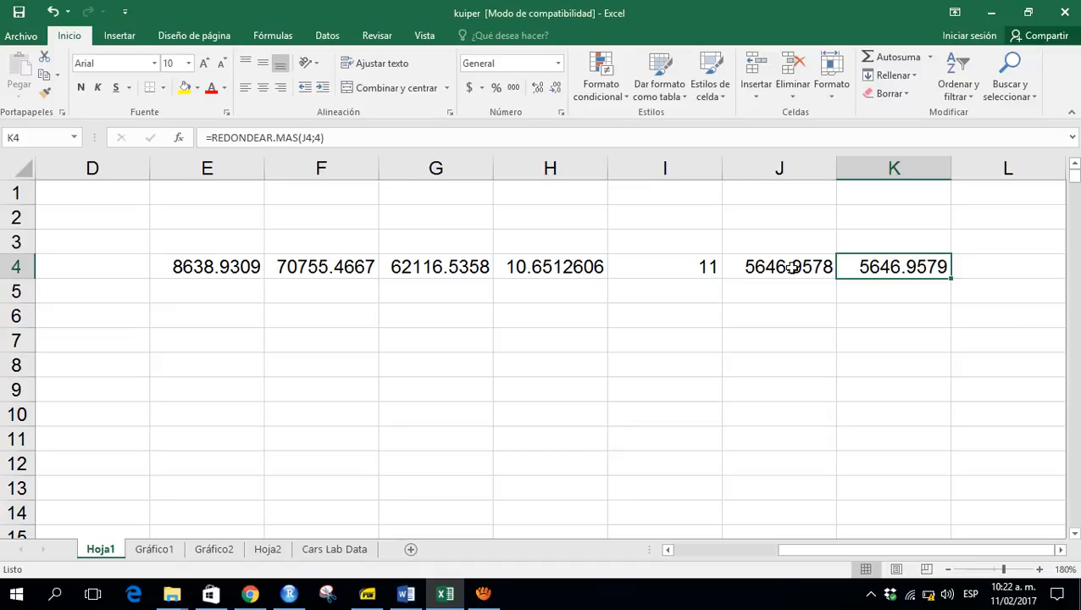
- Re-examine the formulas in K4 and J4 without changing them
{"action": "key", "text": "F2"}
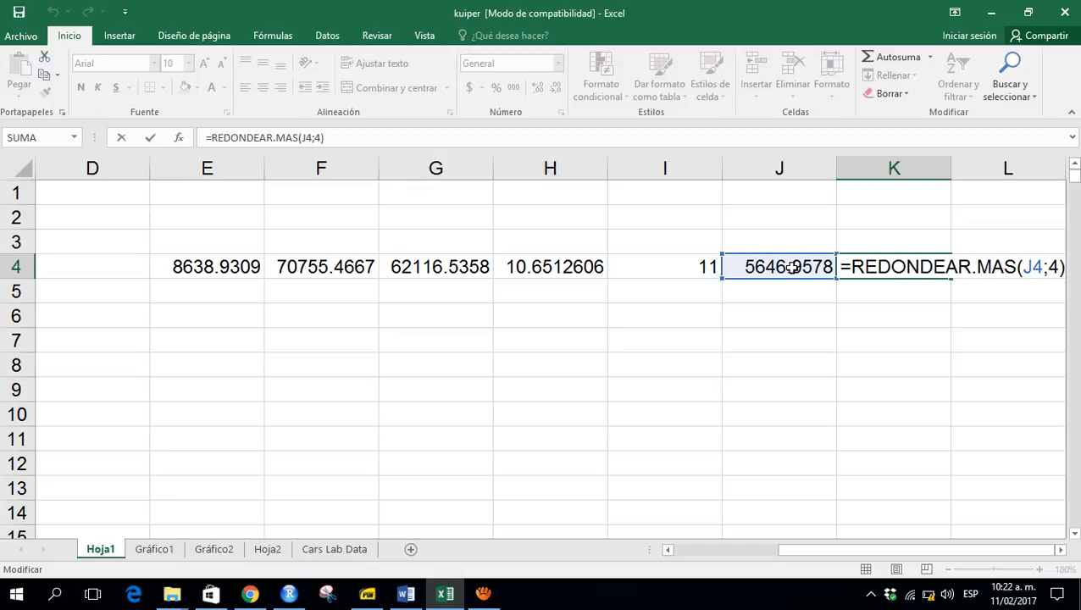
{"action": "key", "text": "ctrl+Return"}
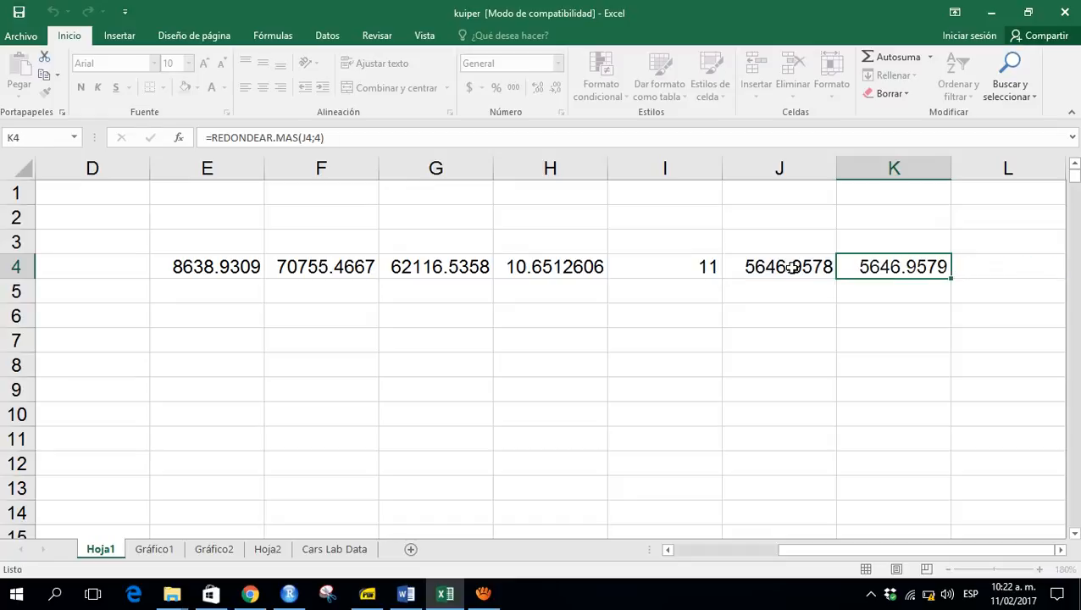
{"action": "left_click", "coordinate": [790, 267]}
{"action": "double_click", "coordinate": [791, 267]}
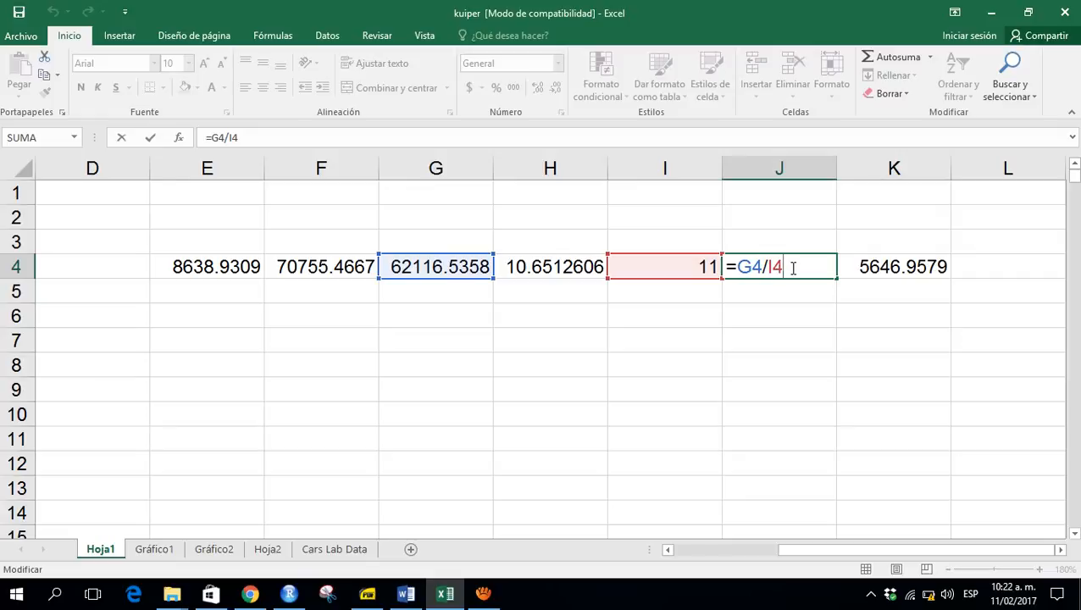
{"action": "key", "text": "ctrl+Return"}
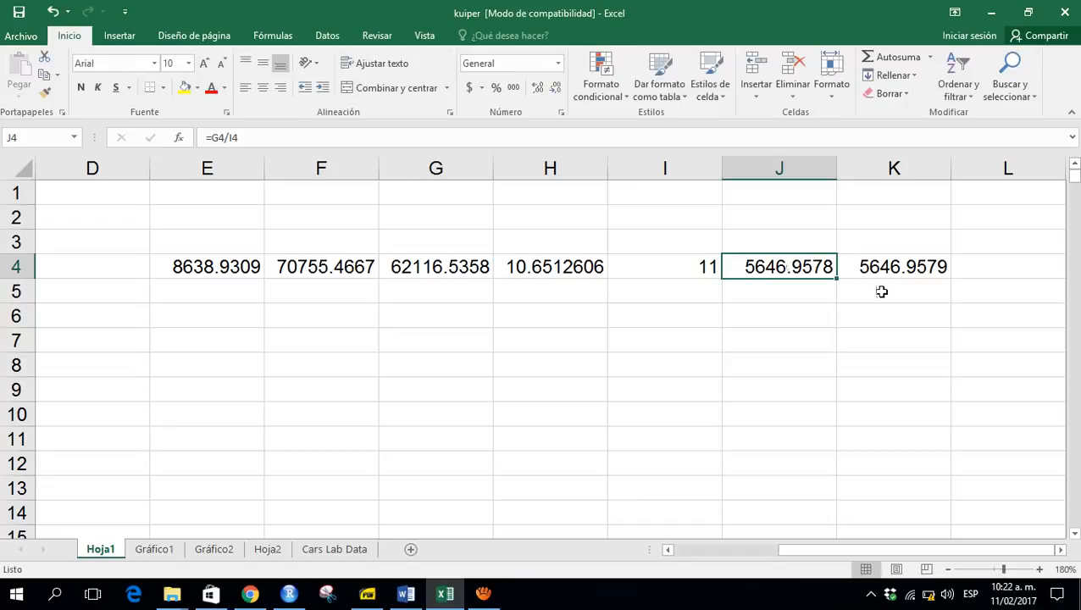
{"action": "left_click", "coordinate": [482, 593]}
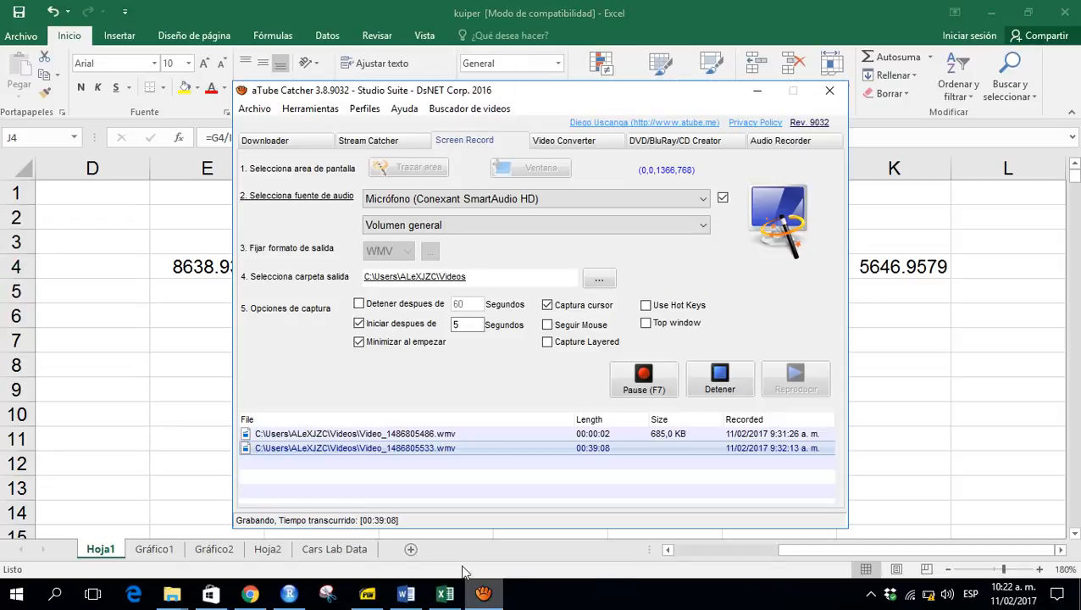
{"action": "left_click", "coordinate": [642, 378]}
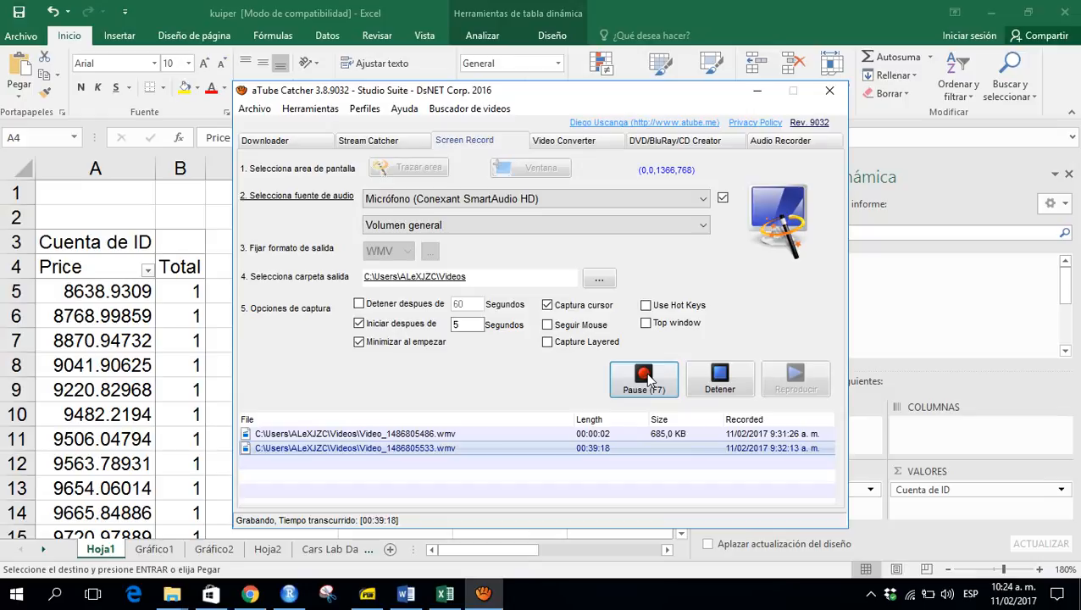
{"action": "left_click", "coordinate": [125, 365]}
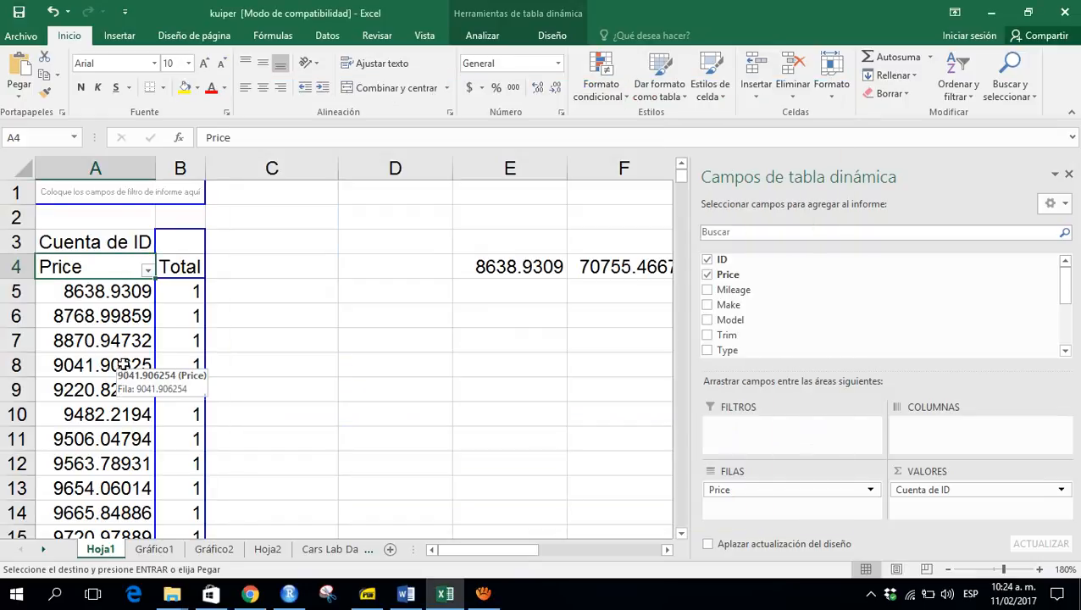
{"action": "left_click", "coordinate": [105, 412]}
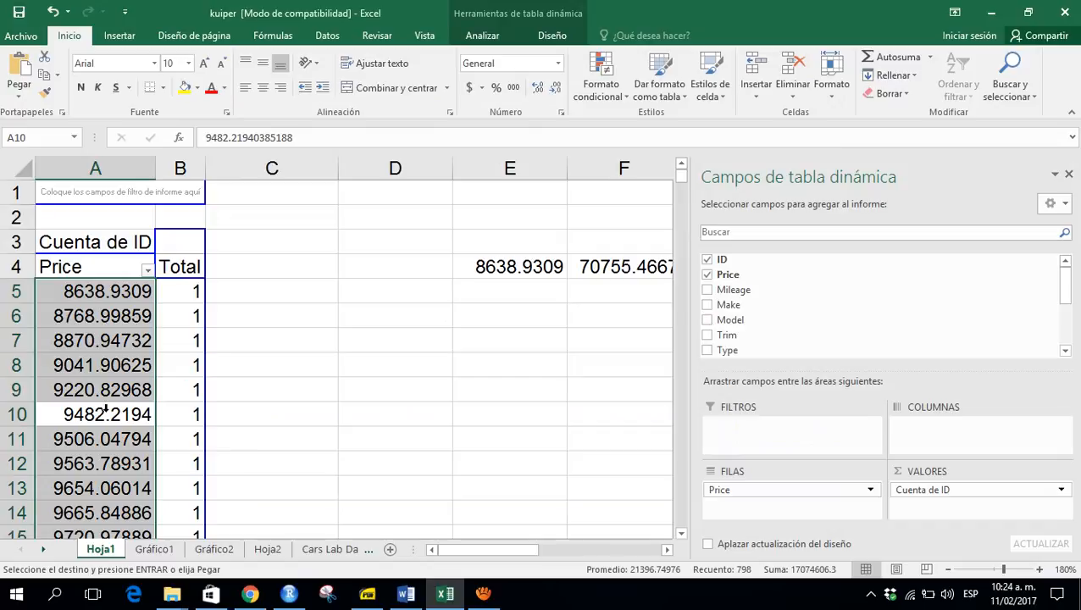
{"action": "left_click", "coordinate": [105, 412]}
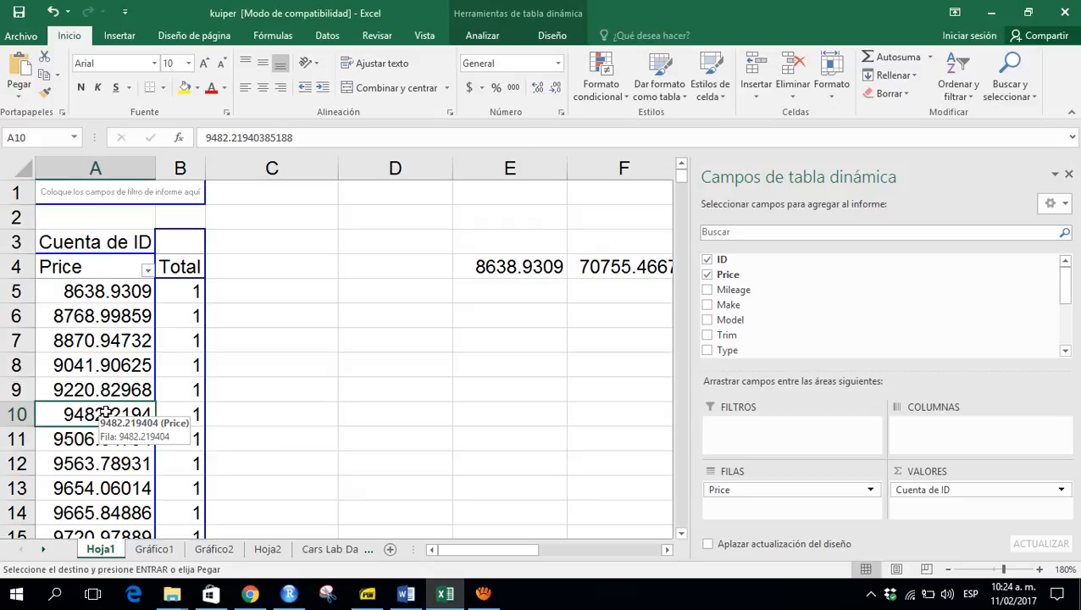
{"action": "left_click", "coordinate": [329, 35]}
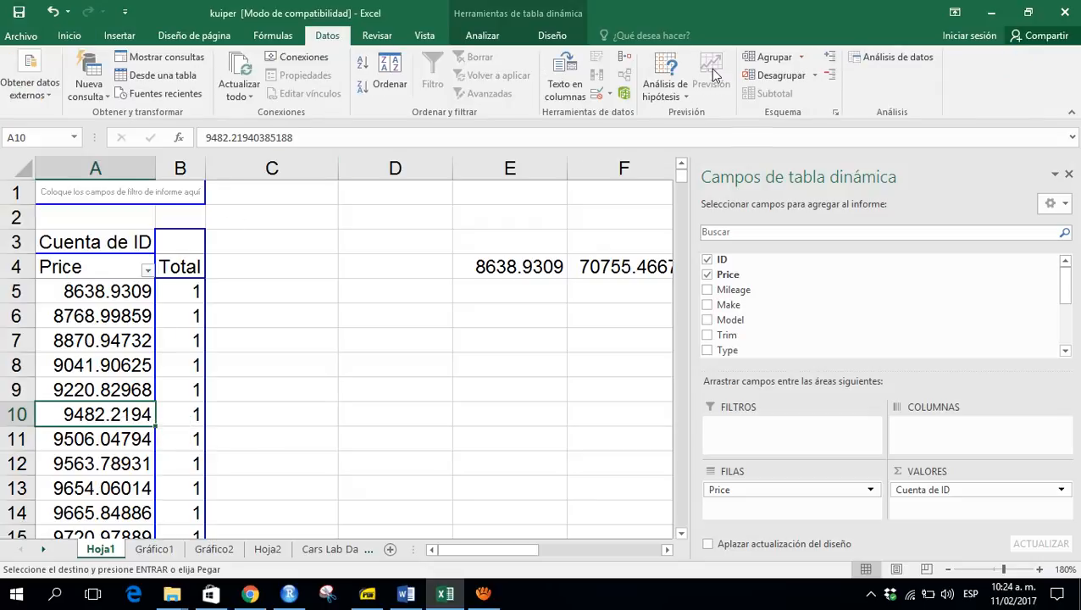
{"action": "left_click", "coordinate": [759, 58]}
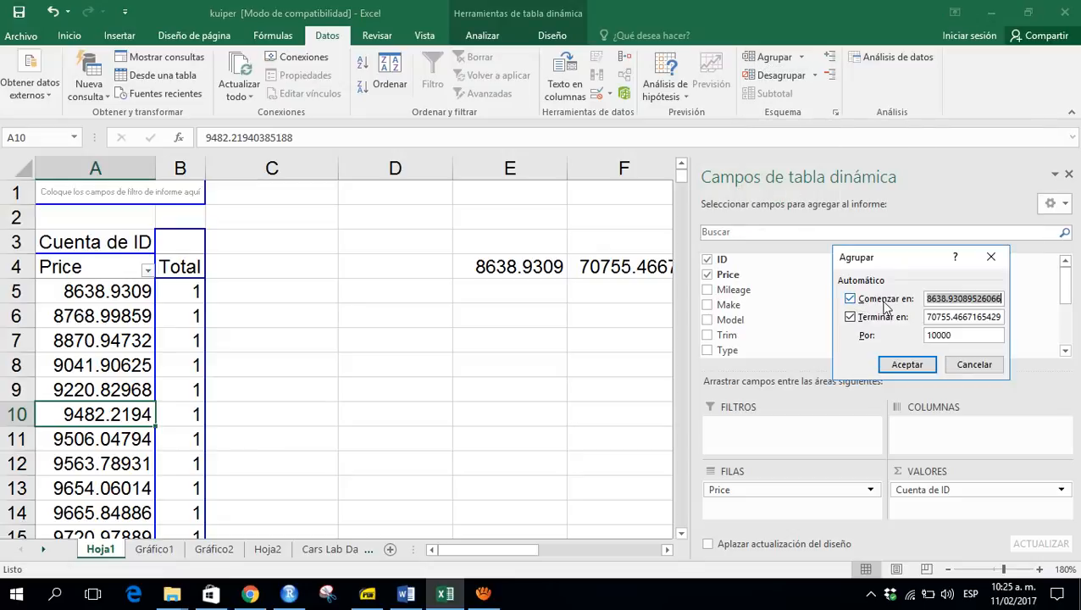
{"action": "left_click", "coordinate": [958, 336]}
{"action": "key", "text": "BackSpace"}
{"action": "key", "text": "BackSpace"}
{"action": "key", "text": "BackSpace"}
{"action": "key", "text": "BackSpace"}
{"action": "key", "text": "BackSpace"}
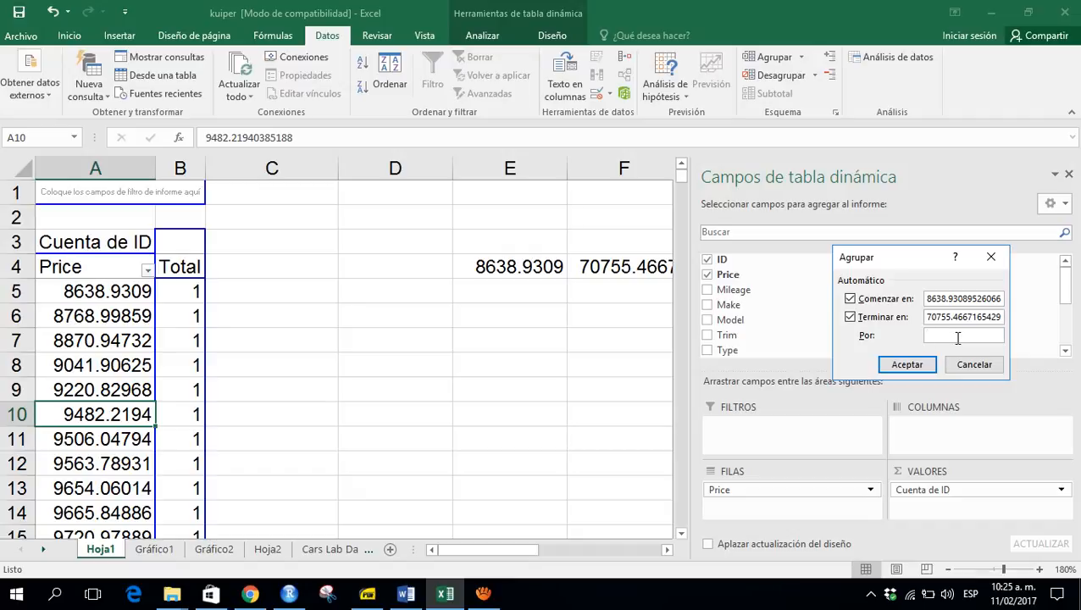
{"action": "key", "text": "Escape"}
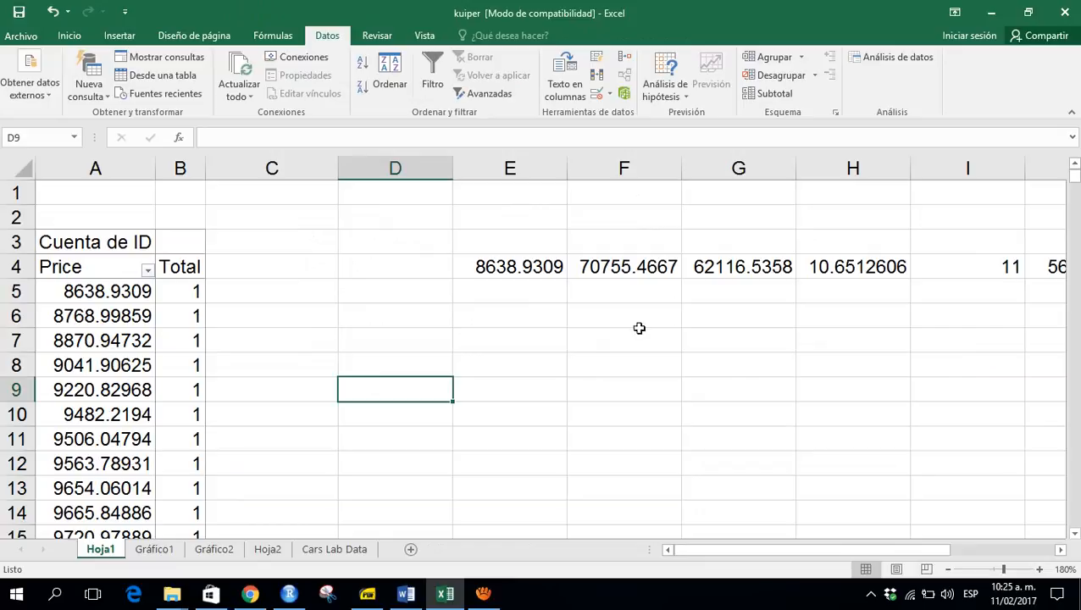
- Inspect the class width results in J4 and K4
{"action": "key", "text": "Right"}
{"action": "key", "text": "Right"}
{"action": "key", "text": "Right"}
{"action": "key", "text": "Right"}
{"action": "key", "text": "Right"}
{"action": "key", "text": "Right"}
{"action": "key", "text": "Right"}
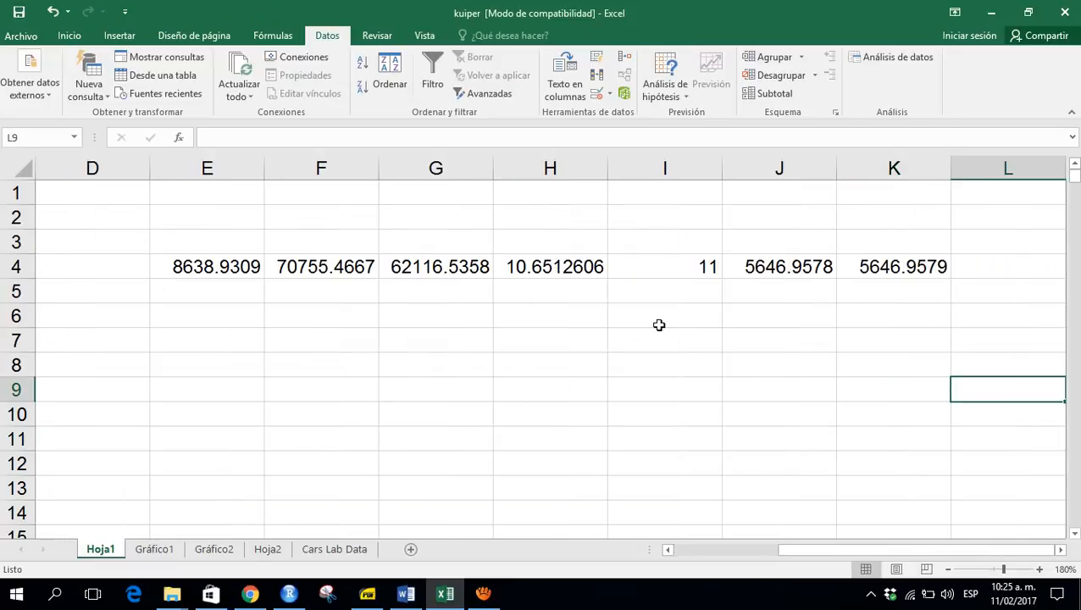
{"action": "key", "text": "Left"}
{"action": "key", "text": "Up"}
{"action": "key", "text": "Up"}
{"action": "key", "text": "Up"}
{"action": "key", "text": "Up"}
{"action": "key", "text": "Up"}
{"action": "key", "text": "Right"}
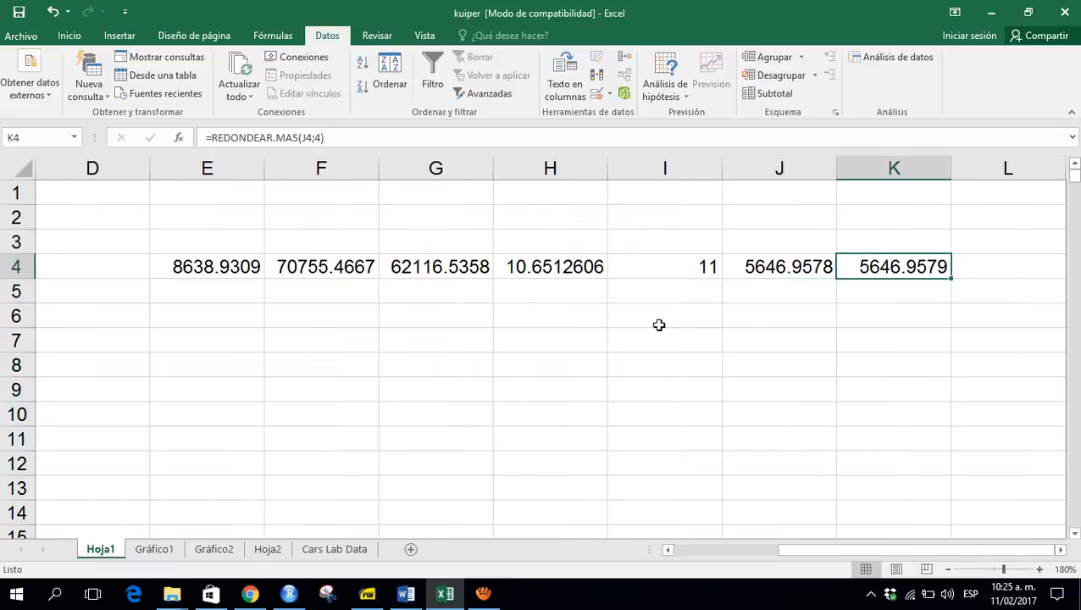
{"action": "key", "text": "Down"}
{"action": "type", "text": "="}
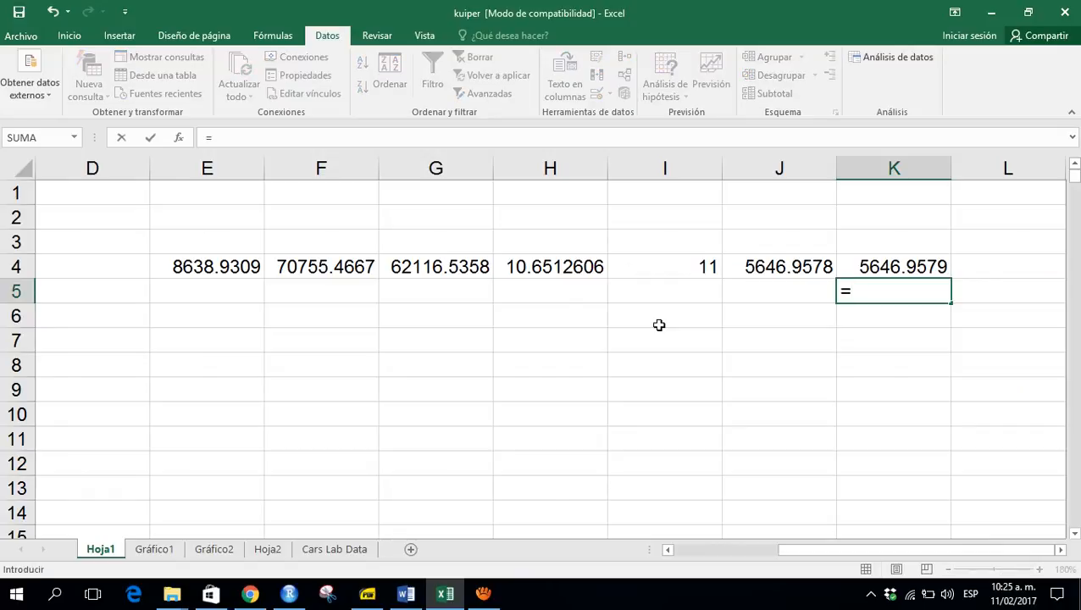
{"action": "key", "text": "Up"}
{"action": "key", "text": "Escape"}
{"action": "key", "text": "Up"}
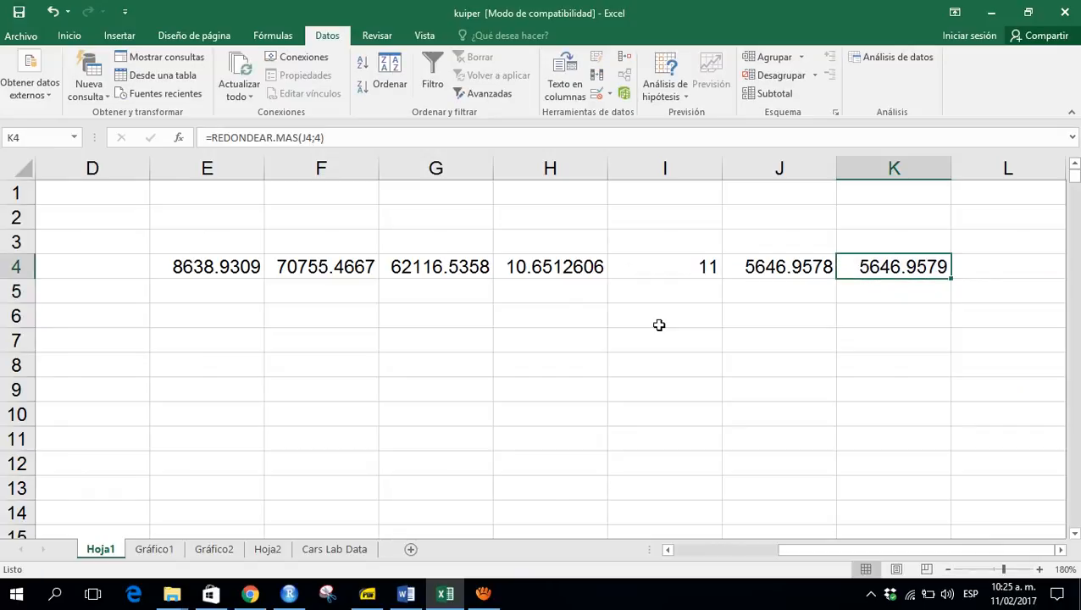
- Paste the rounded class width from K4 as a plain value into K5
{"action": "key", "text": "ctrl+c"}
{"action": "key", "text": "Down"}
{"action": "key", "text": "shift+F10"}
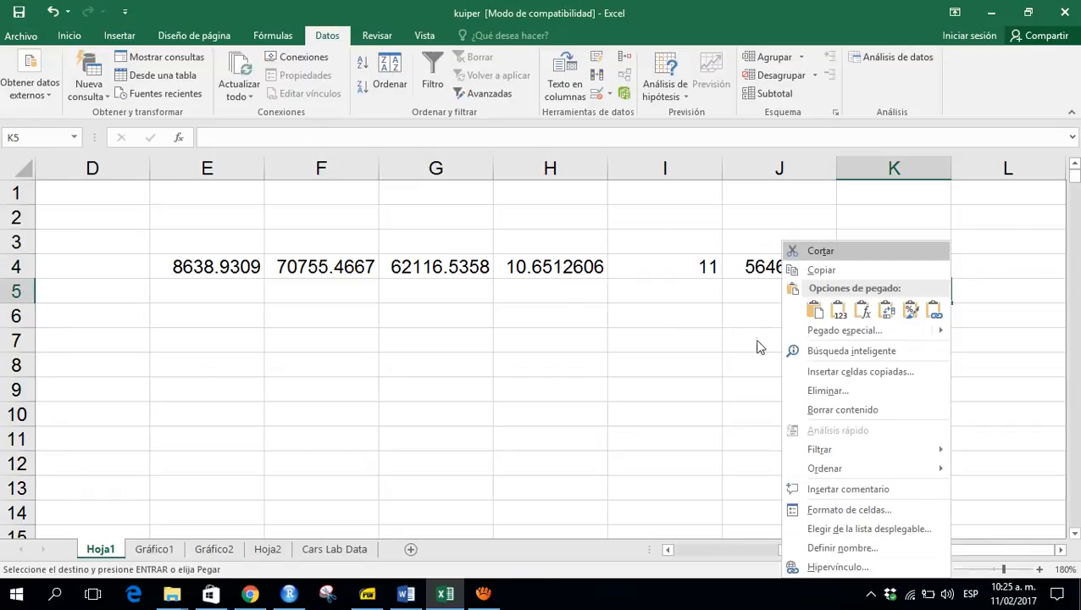
{"action": "left_click", "coordinate": [836, 312]}
{"action": "key", "text": "Down"}
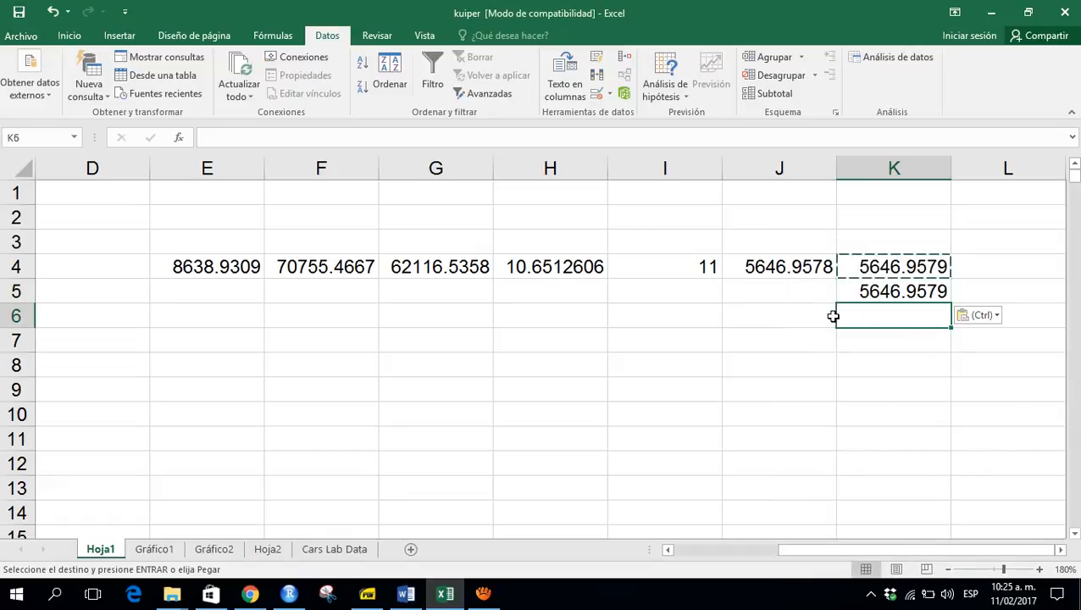
{"action": "key", "text": "Up"}
{"action": "key", "text": "F2"}
{"action": "key", "text": "shift+Home"}
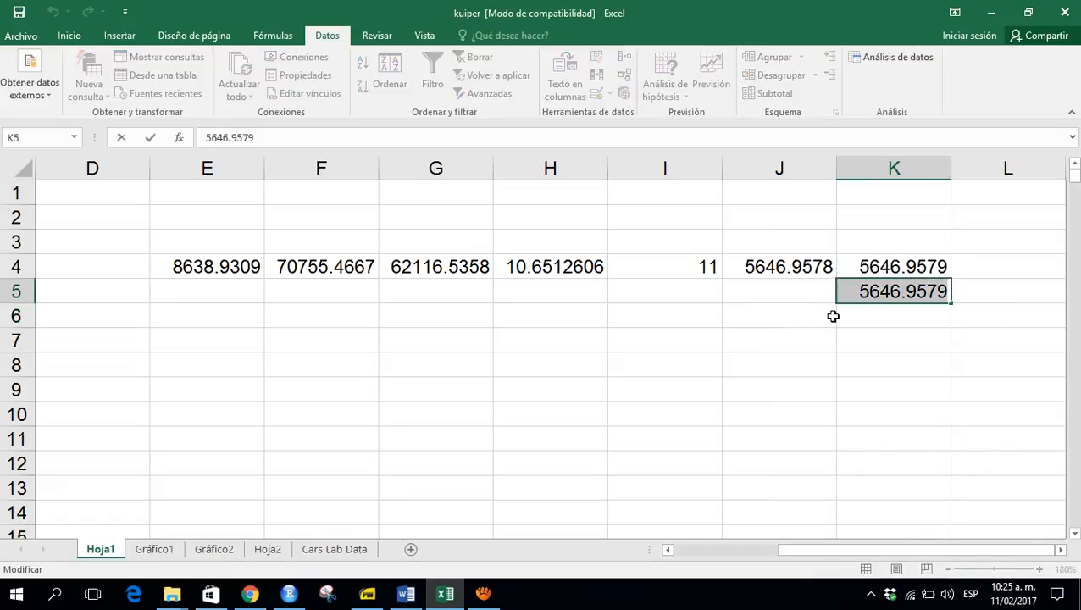
{"action": "key", "text": "Escape"}
- Group the pivot table's Price field into classes using the pasted class width 5646.9579 as the interval
{"action": "key", "text": "Left"}
{"action": "key", "text": "Left"}
{"action": "key", "text": "Left"}
{"action": "key", "text": "Left"}
{"action": "key", "text": "Left"}
{"action": "key", "text": "Left"}
{"action": "key", "text": "Left"}
{"action": "key", "text": "Left"}
{"action": "key", "text": "Left"}
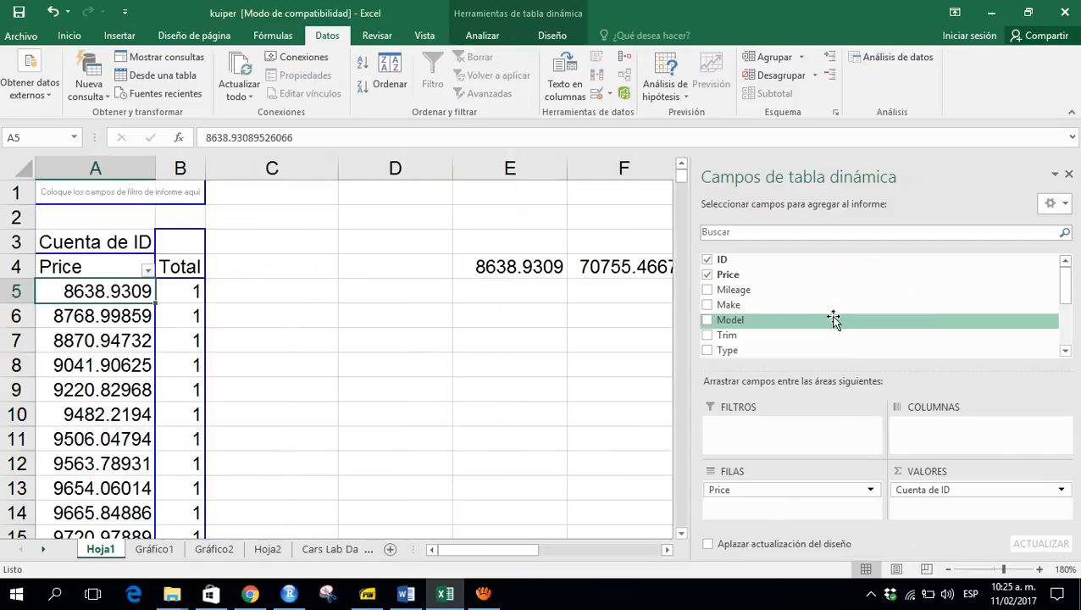
{"action": "left_click", "coordinate": [103, 390]}
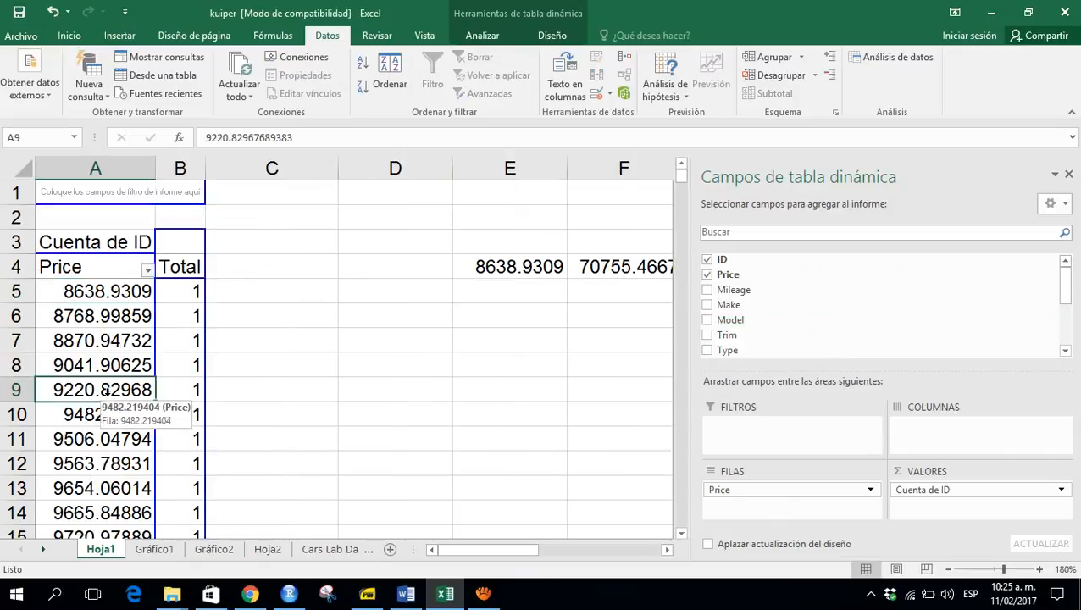
{"action": "left_click", "coordinate": [773, 59]}
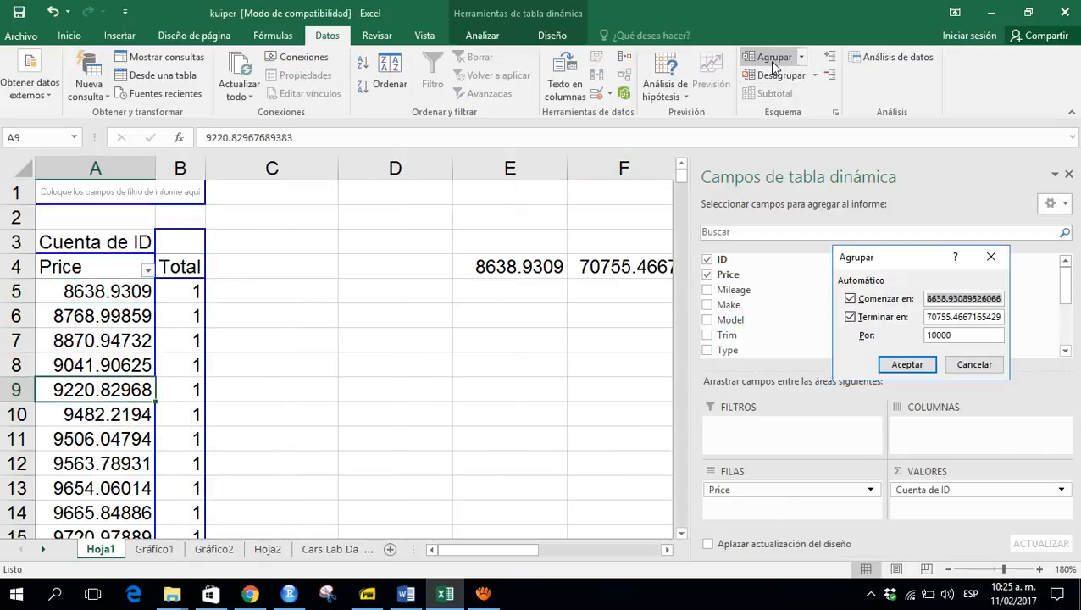
{"action": "left_click", "coordinate": [970, 334]}
{"action": "key", "text": "BackSpace"}
{"action": "key", "text": "BackSpace"}
{"action": "key", "text": "BackSpace"}
{"action": "key", "text": "BackSpace"}
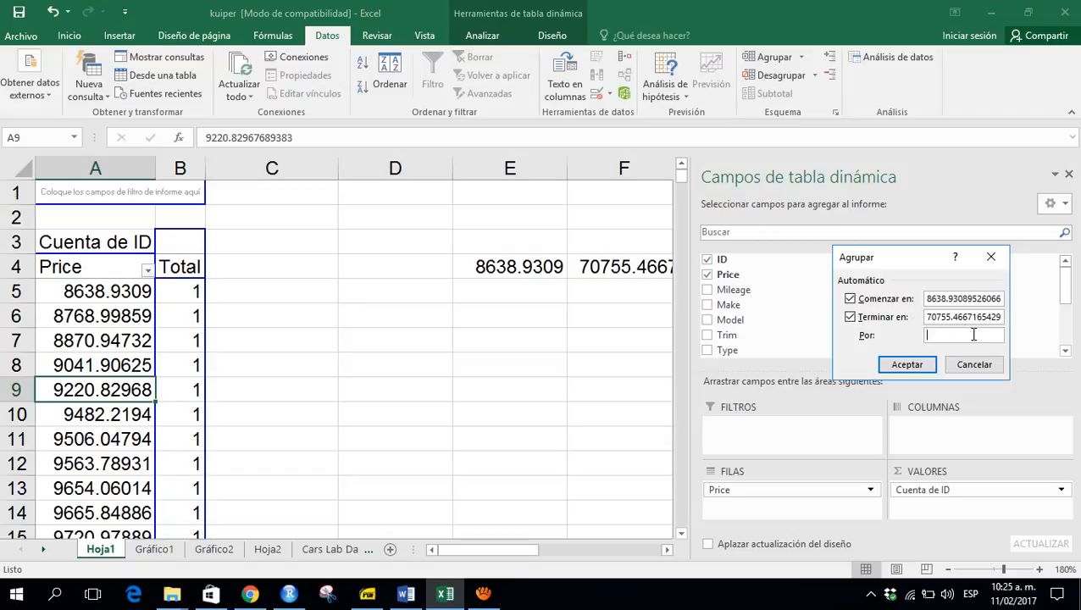
{"action": "key", "text": "ctrl+v"}
{"action": "left_click", "coordinate": [904, 364]}
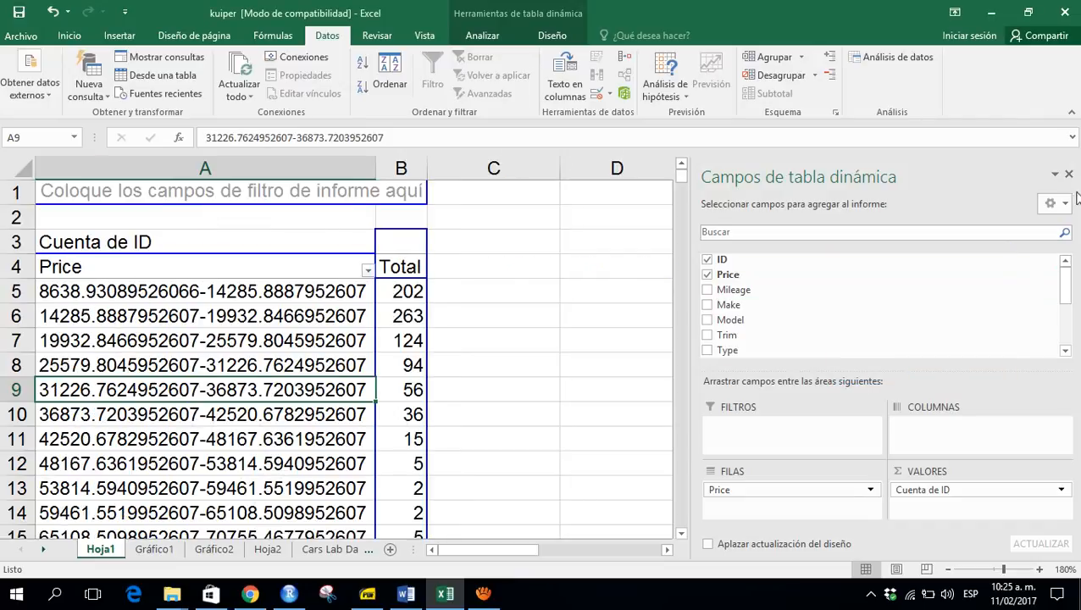
- Close the field list and review the grouped price classes and their counts in the pivot table
{"action": "left_click", "coordinate": [1069, 174]}
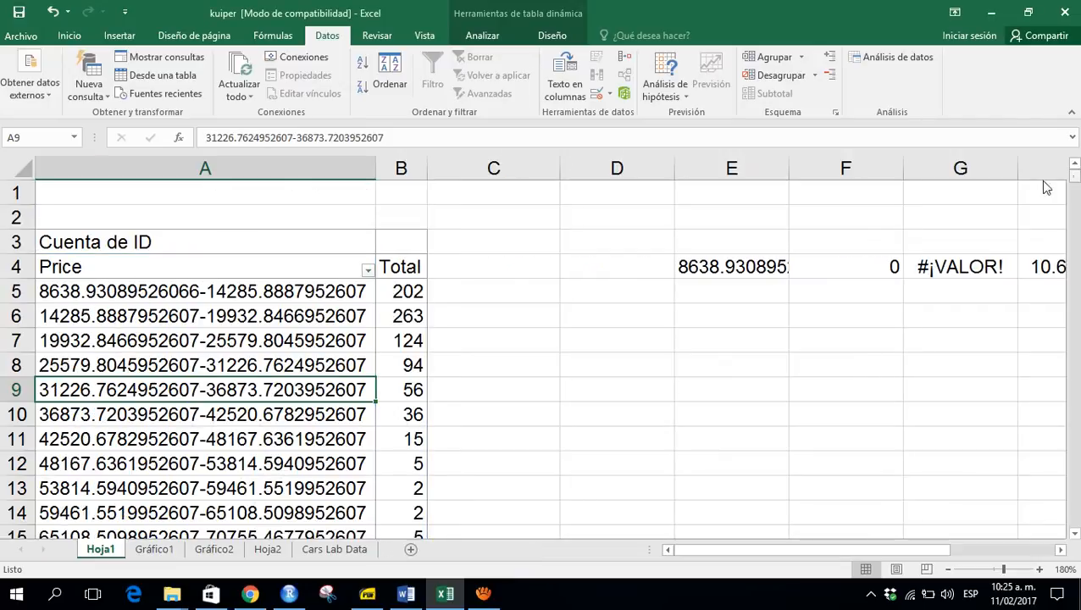
{"action": "left_click", "coordinate": [274, 290]}
{"action": "key", "text": "Down"}
{"action": "key", "text": "Down"}
{"action": "key", "text": "Down"}
{"action": "key", "text": "Down"}
{"action": "key", "text": "Down"}
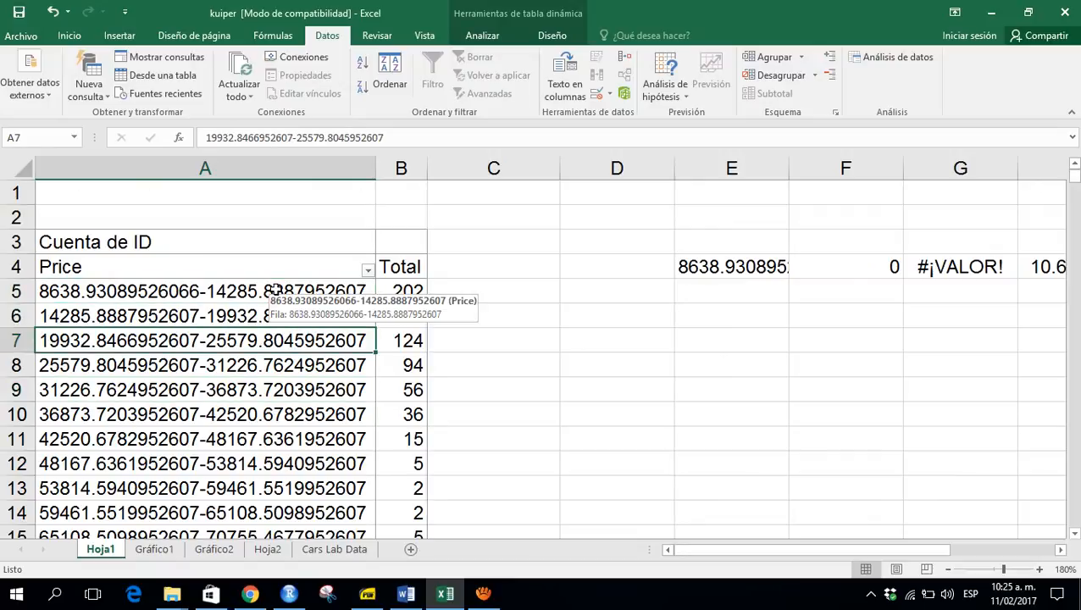
{"action": "key", "text": "Down"}
{"action": "key", "text": "Down"}
{"action": "key", "text": "Down"}
{"action": "key", "text": "Down"}
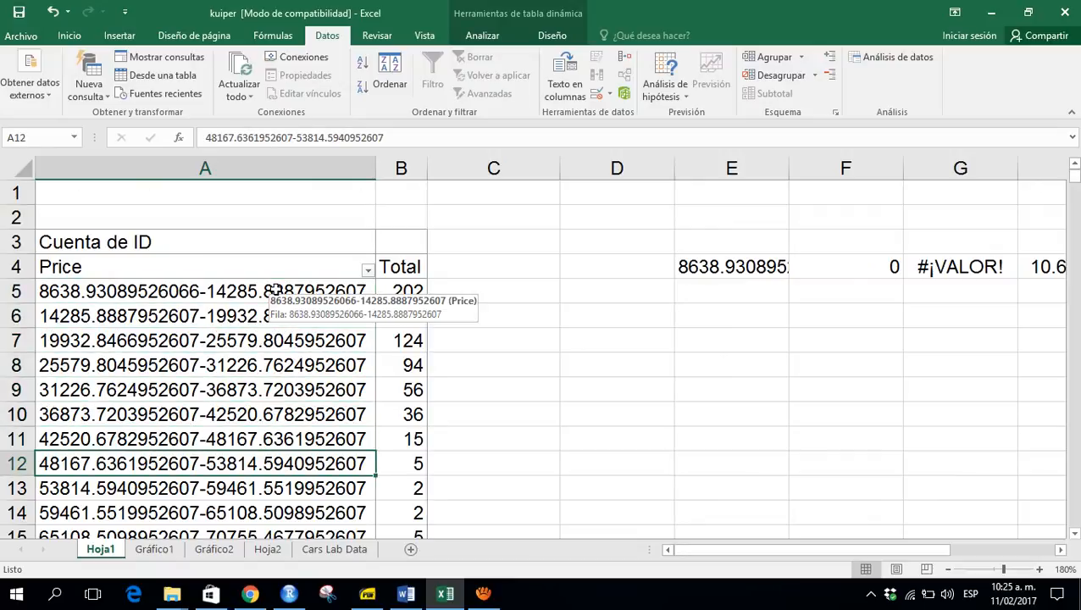
{"action": "key", "text": "Down"}
{"action": "key", "text": "Down"}
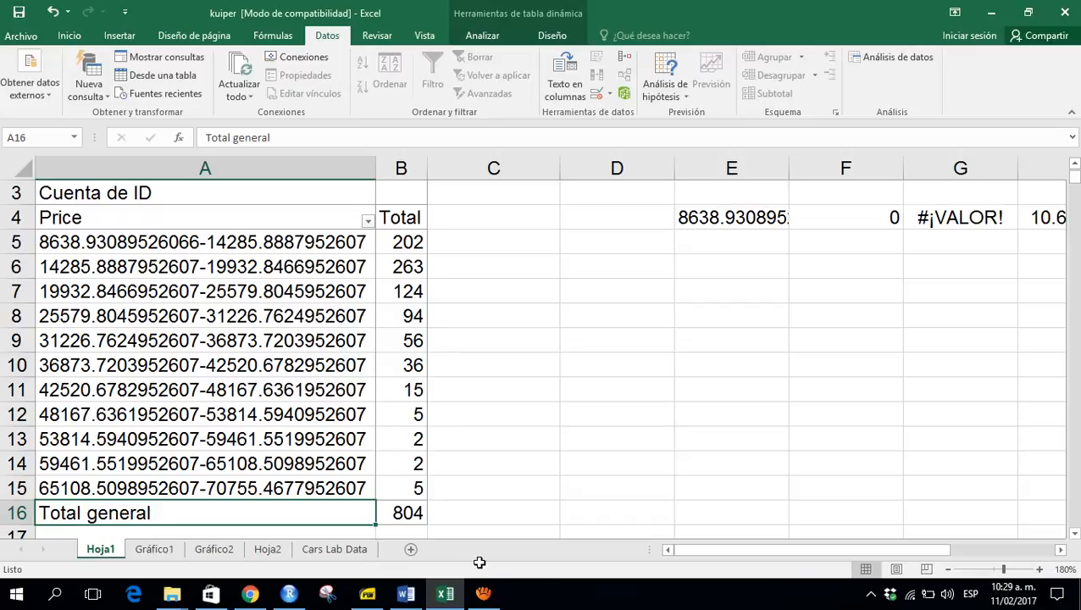
{"action": "left_click", "coordinate": [483, 593]}
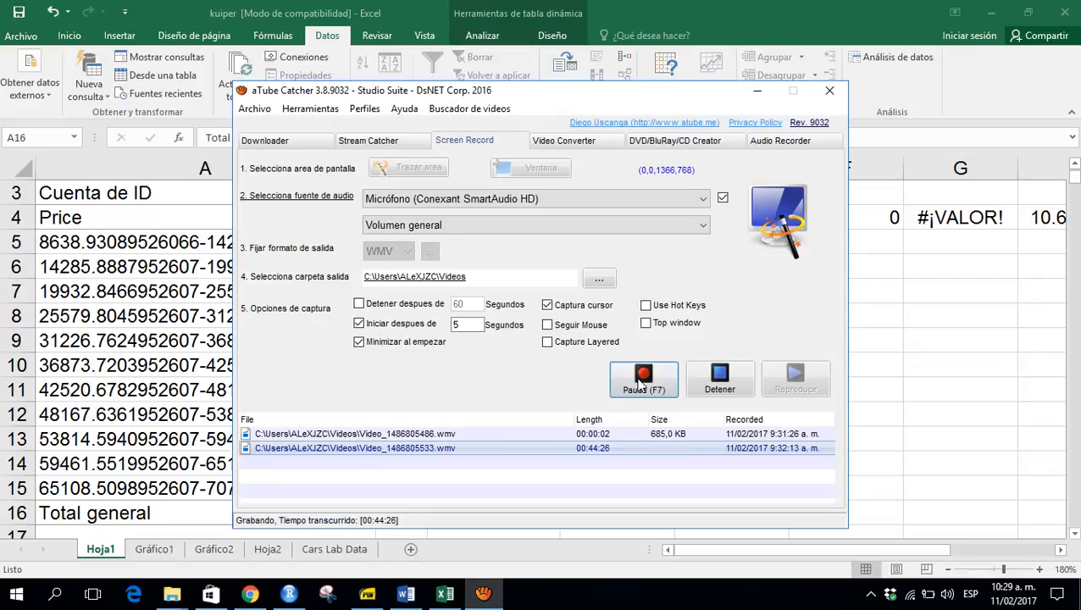